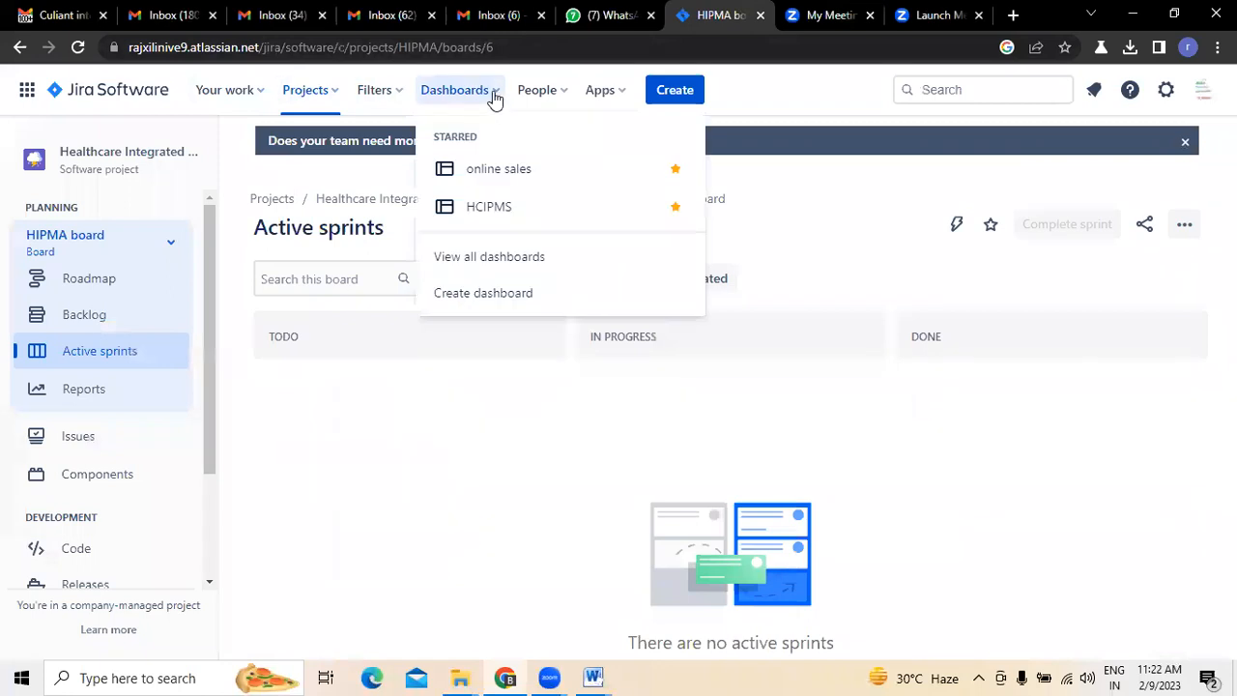
- Open the HIPMA board's roadmap and look through its list of epics
click(781, 77)
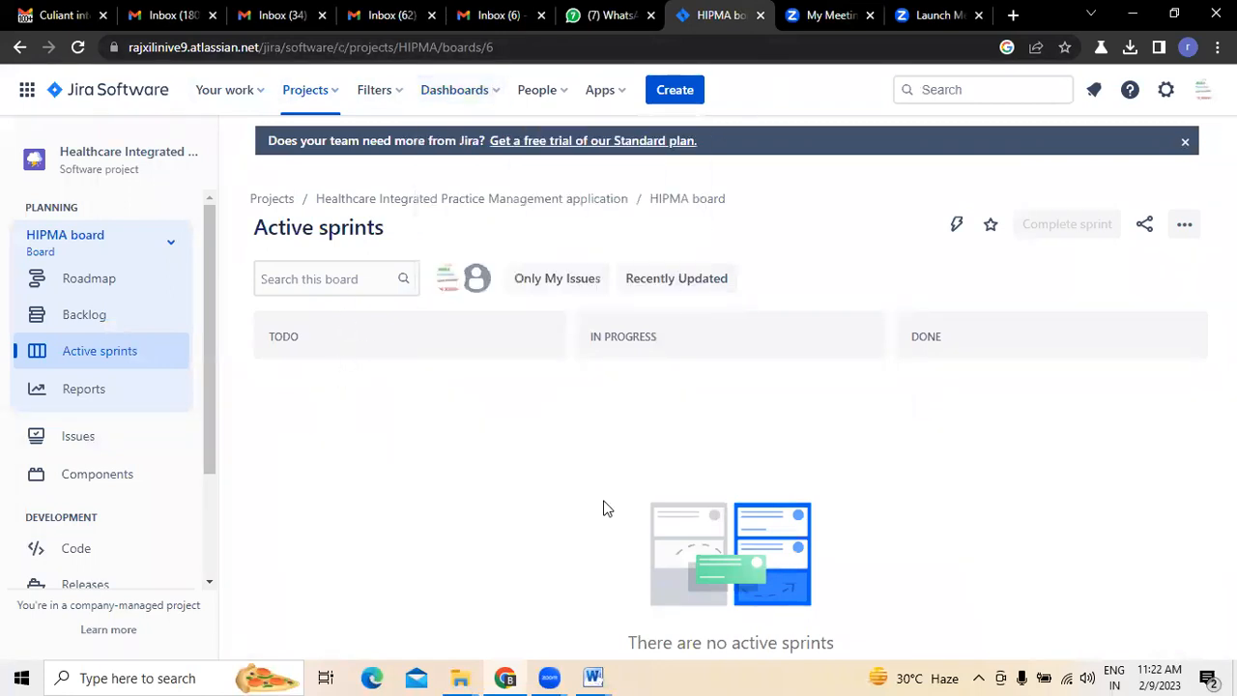
click(88, 278)
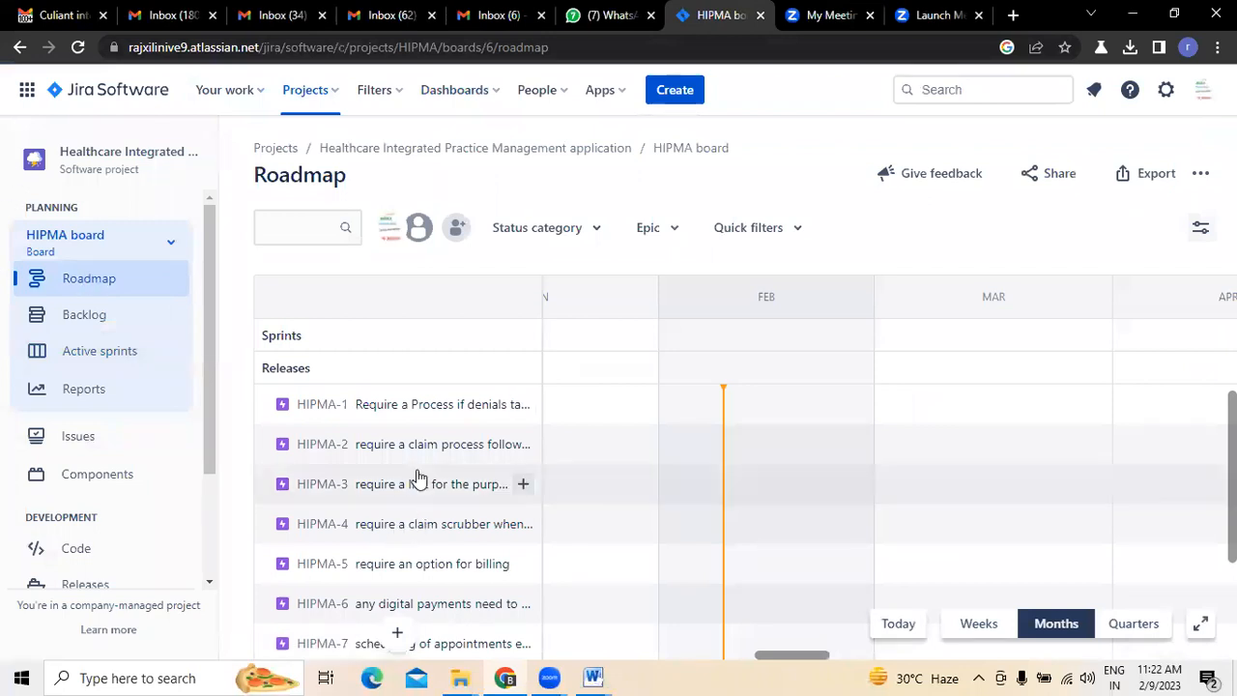
scroll(462, 403, down, 1)
scroll(462, 403, down, 3)
scroll(462, 403, up, 4)
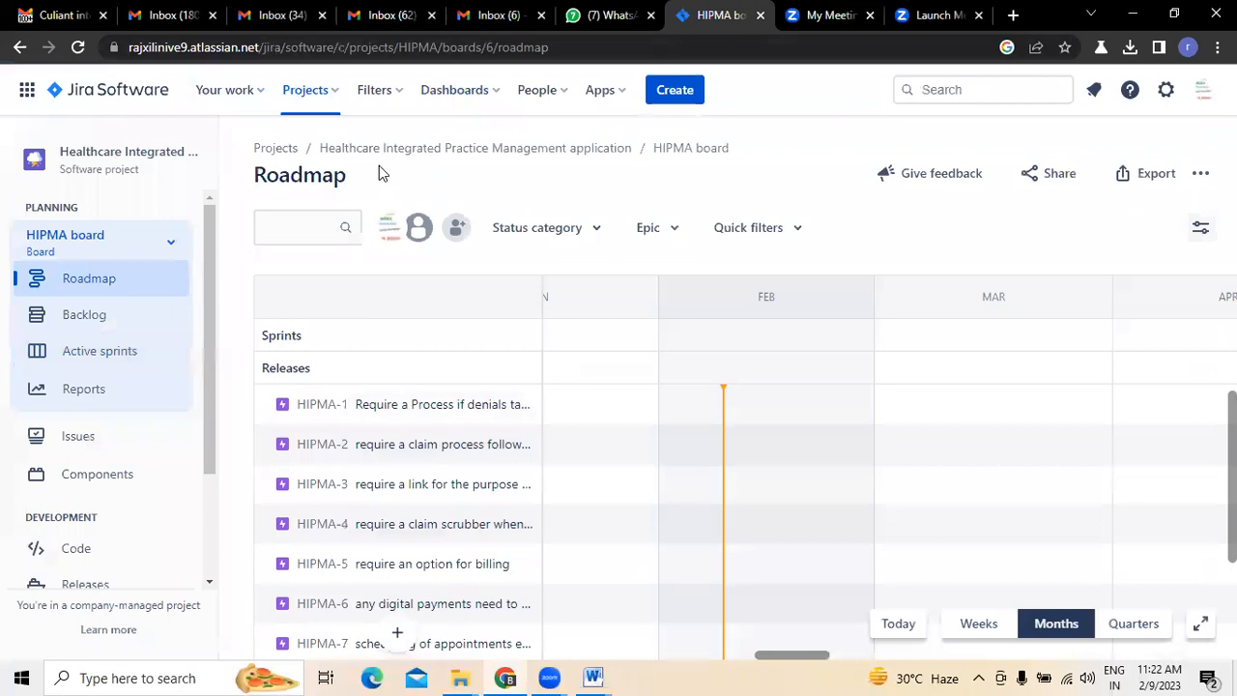
- Check the Culiant integrated Practise Management email in Gmail, and return to the Jira roadmap to look over the epics
click(58, 15)
scroll(464, 386, up, 8)
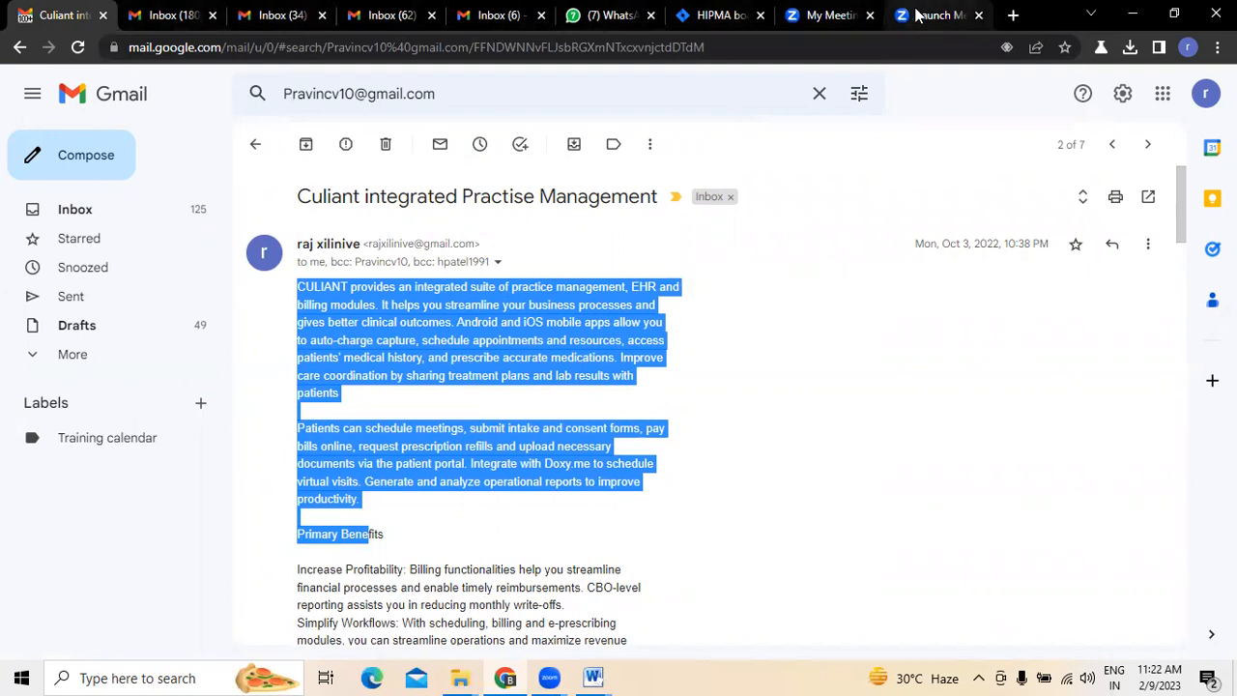
mouse_move(918, 17)
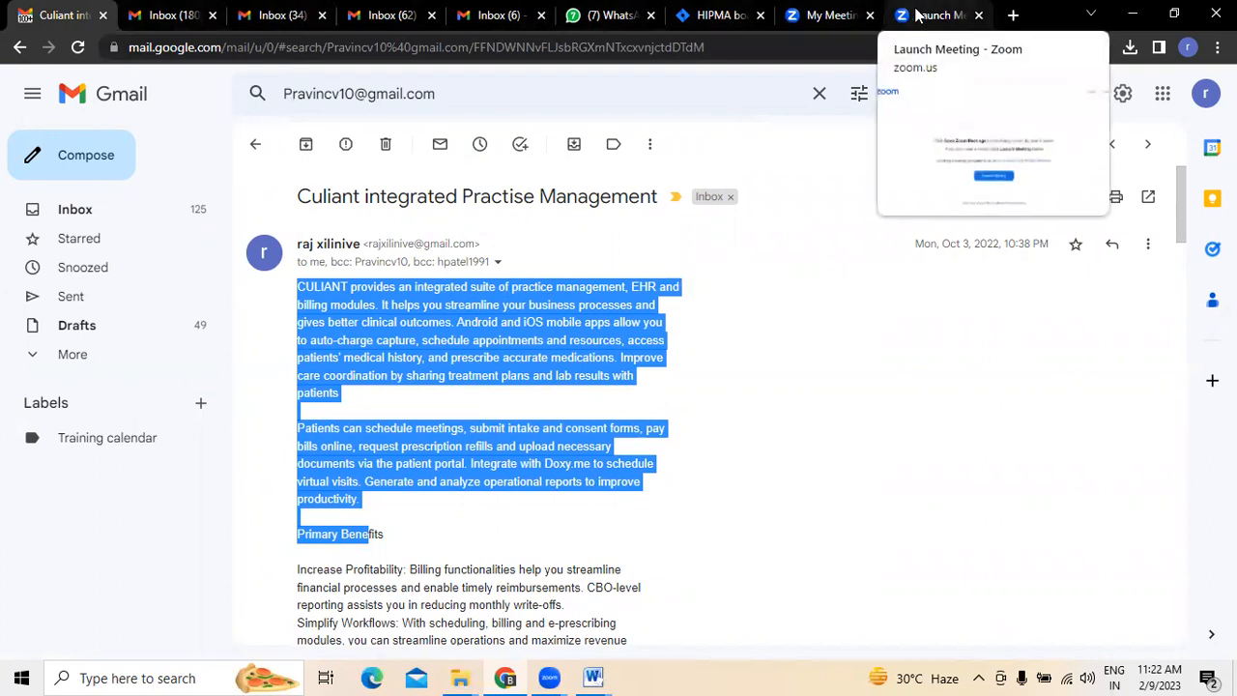
click(732, 15)
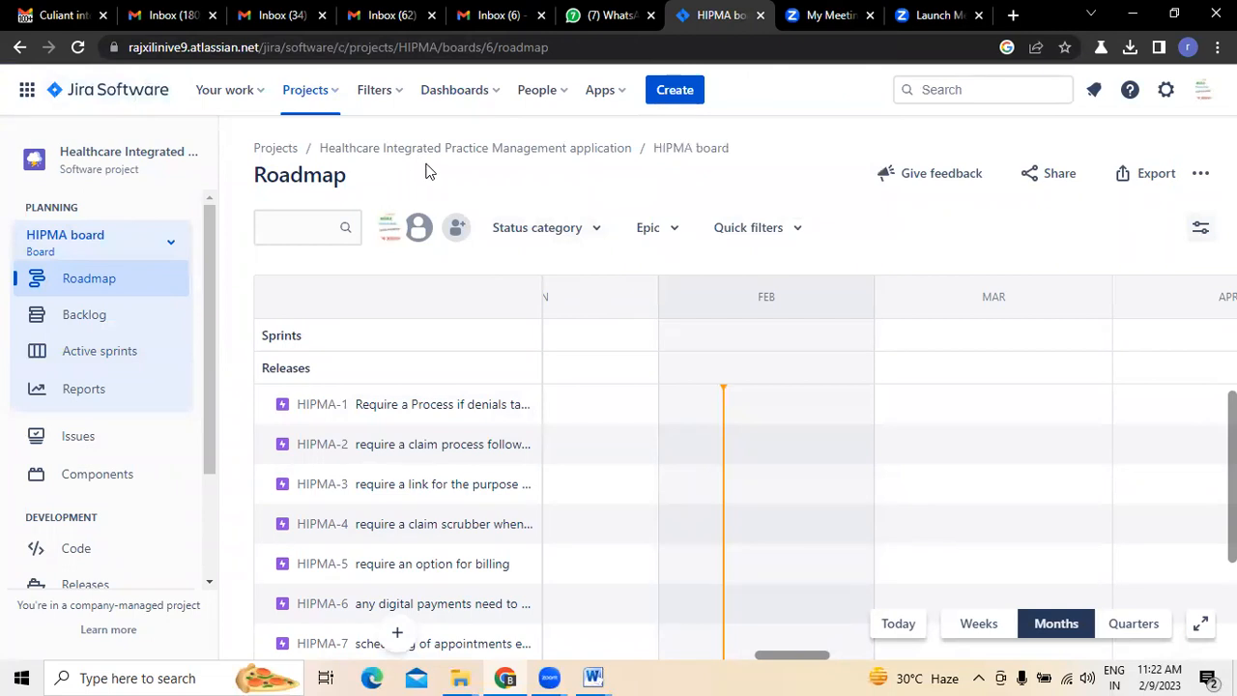
scroll(447, 464, down, 3)
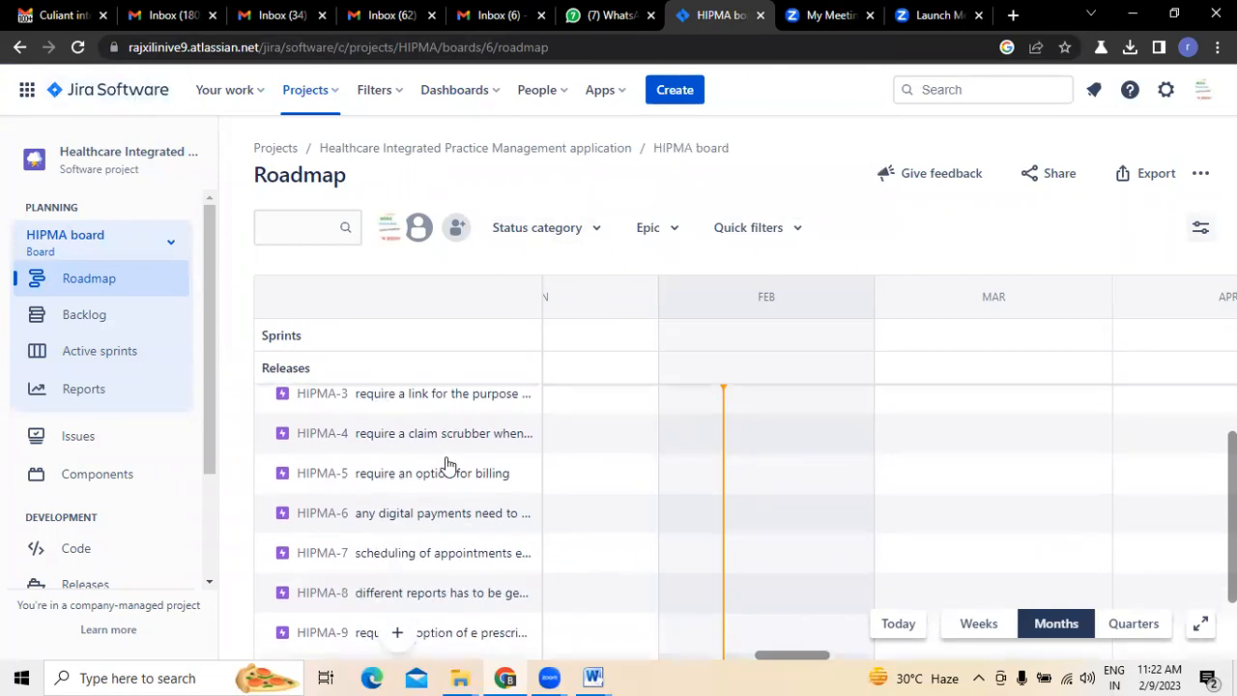
scroll(444, 465, up, 3)
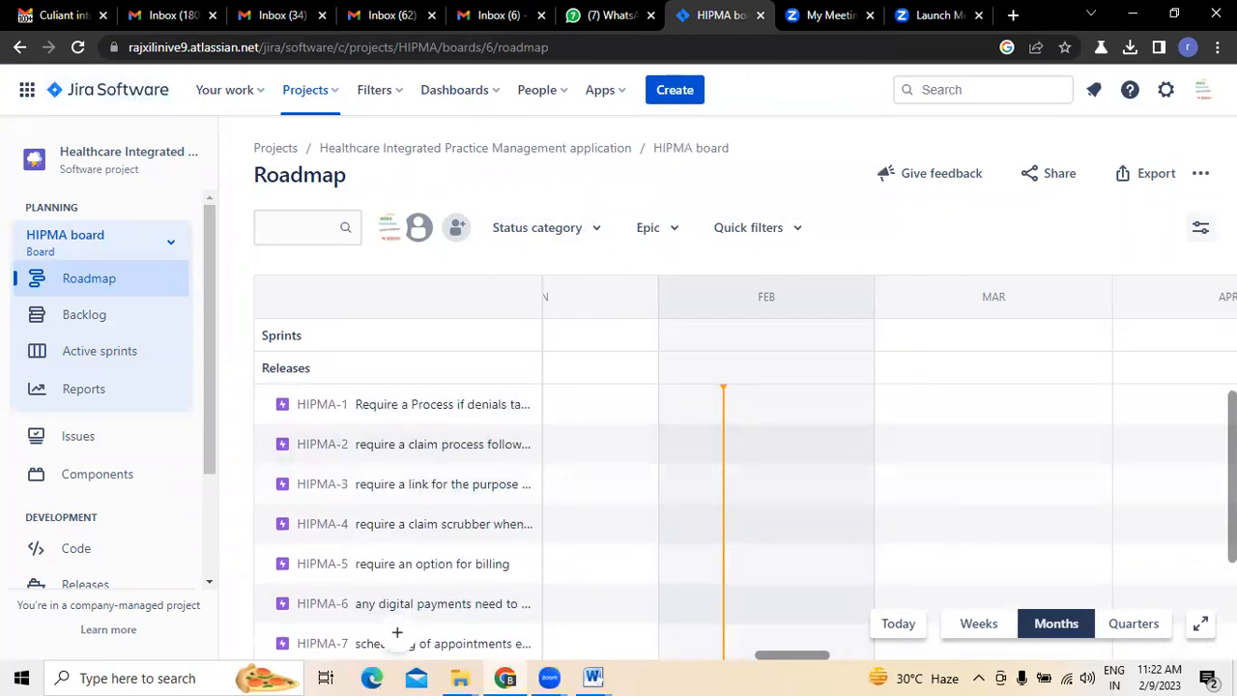
scroll(397, 630, down, 1)
- Switch to Gmail and read the primary benefits and key features in the Culiant integrated Practise Management email
click(35, 15)
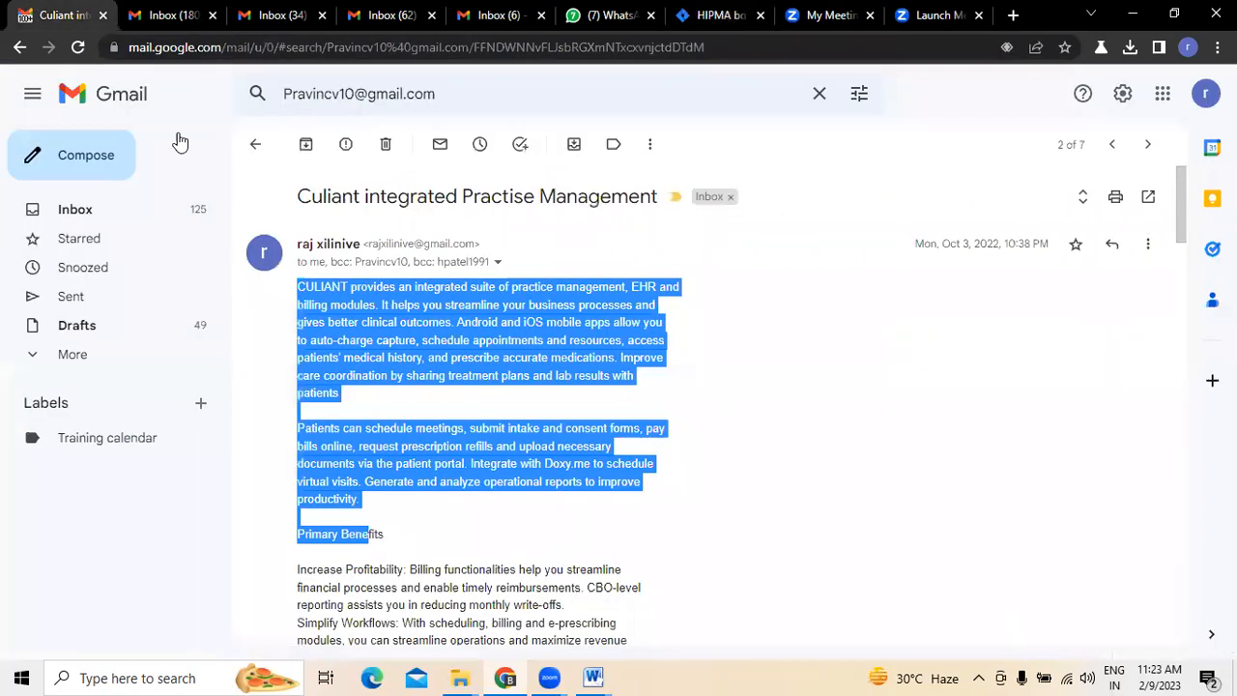
scroll(462, 389, down, 1)
scroll(462, 414, down, 2)
click(390, 265)
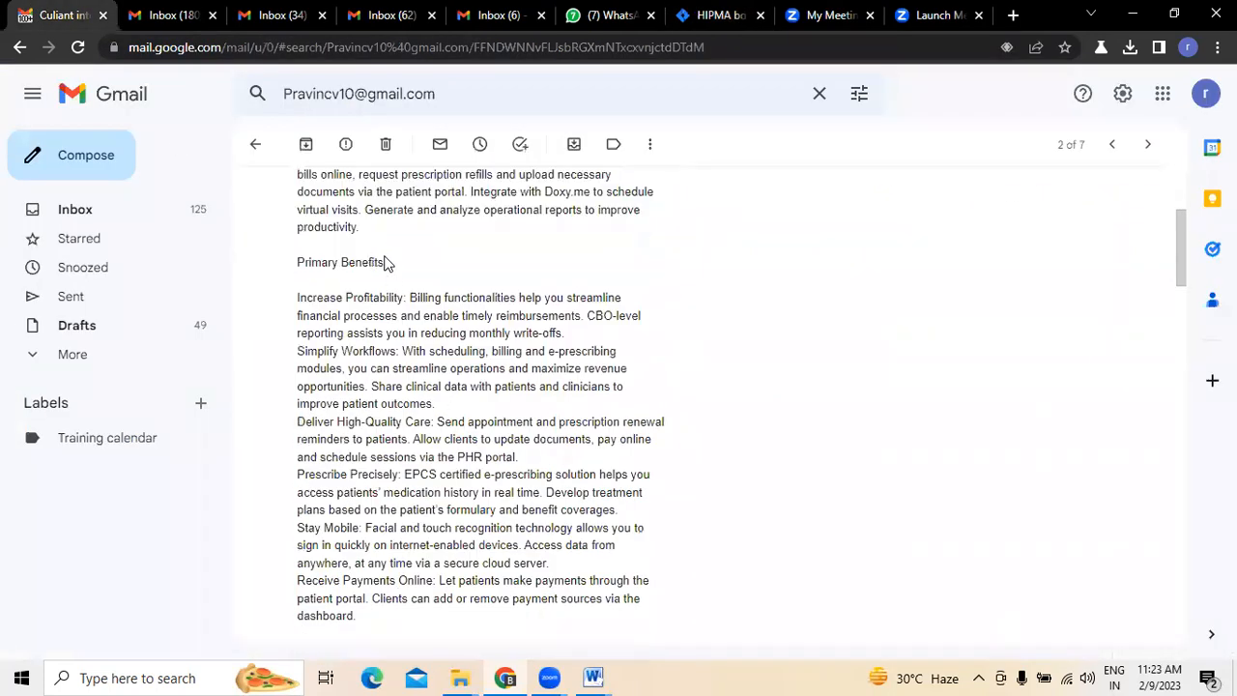
scroll(423, 335, down, 4)
scroll(422, 335, down, 1)
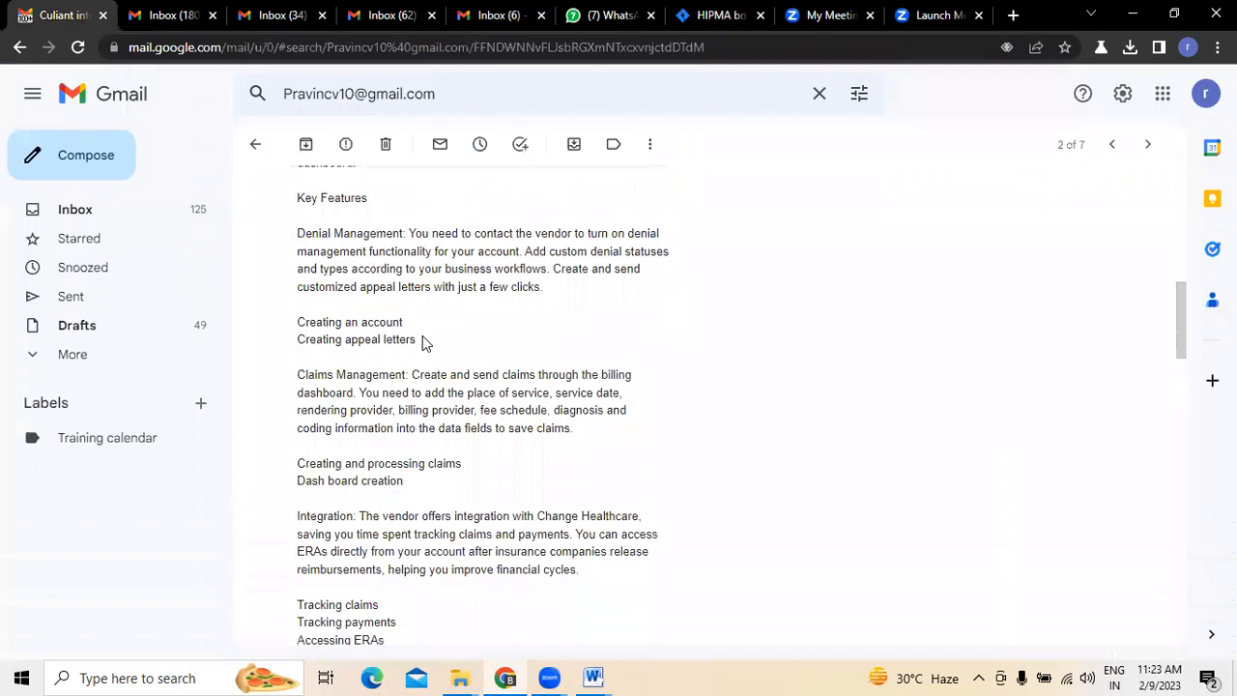
scroll(422, 335, down, 3)
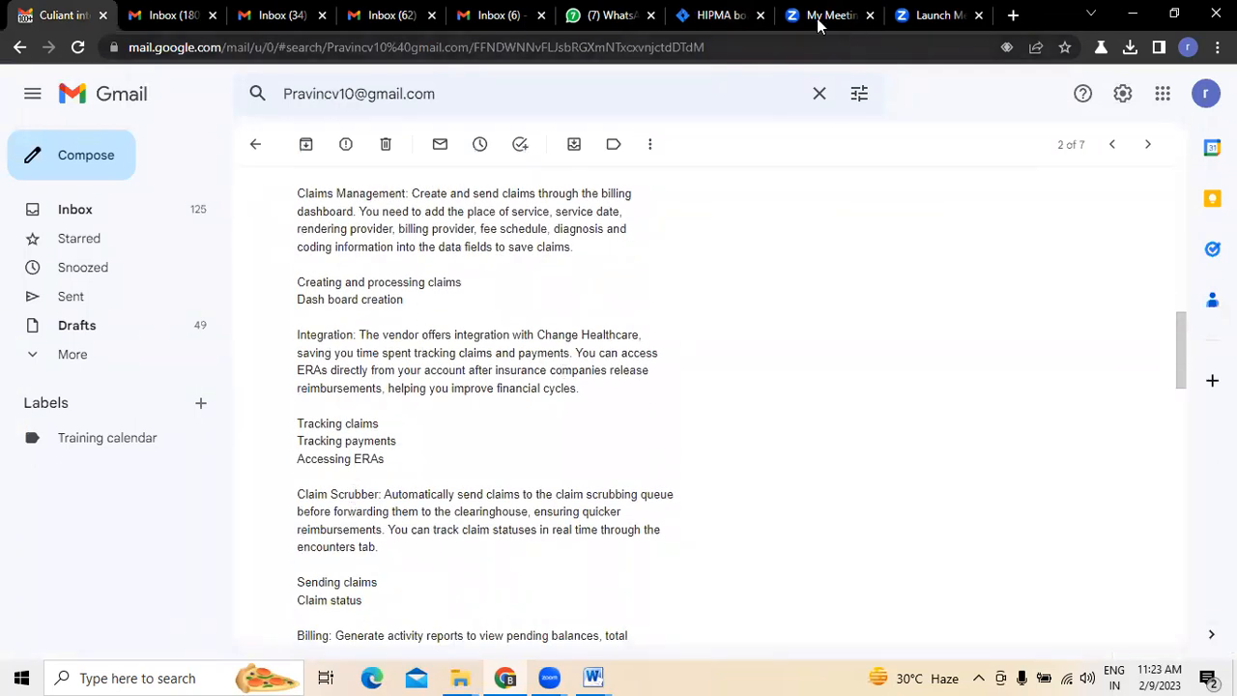
- Return to the Jira roadmap and review the full list of HIPMA epics
click(717, 16)
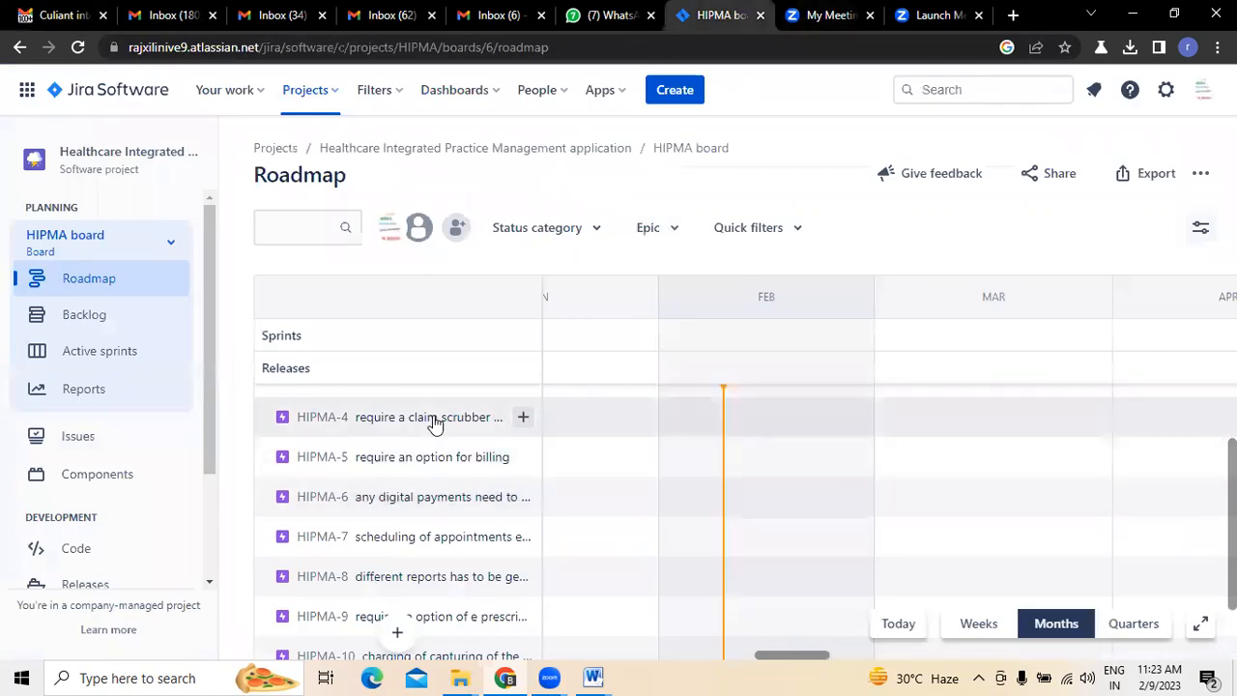
scroll(431, 423, down, 1)
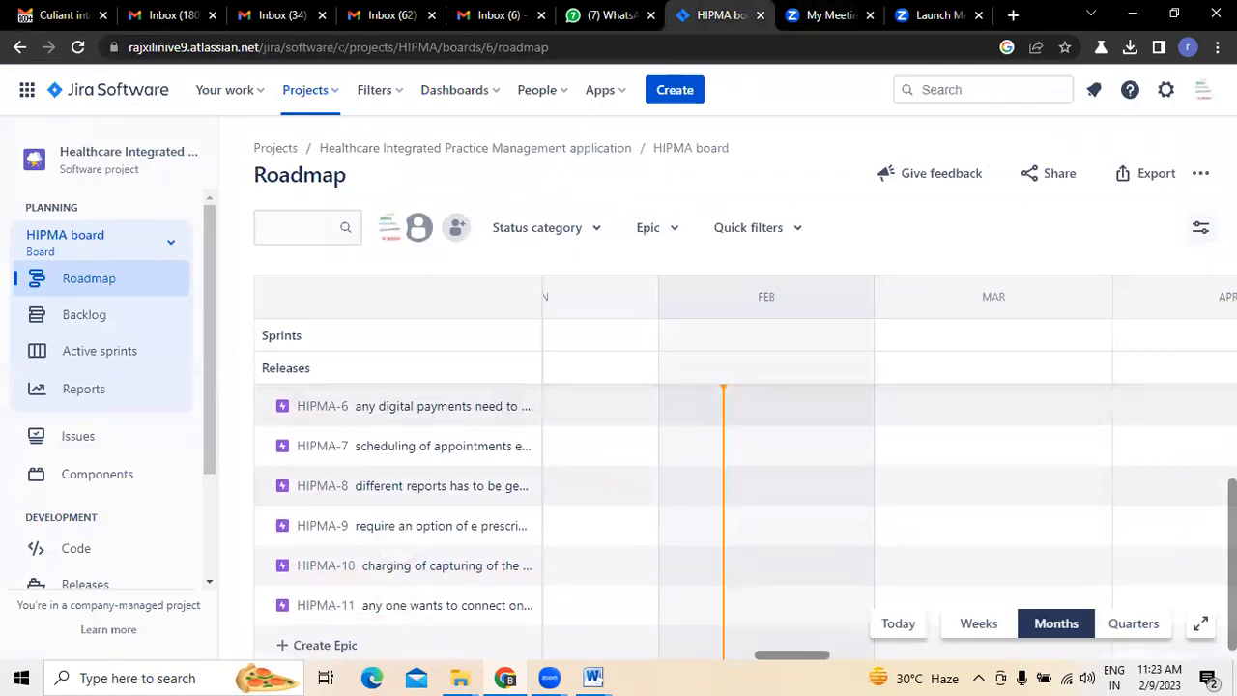
scroll(1196, 590, up, 2)
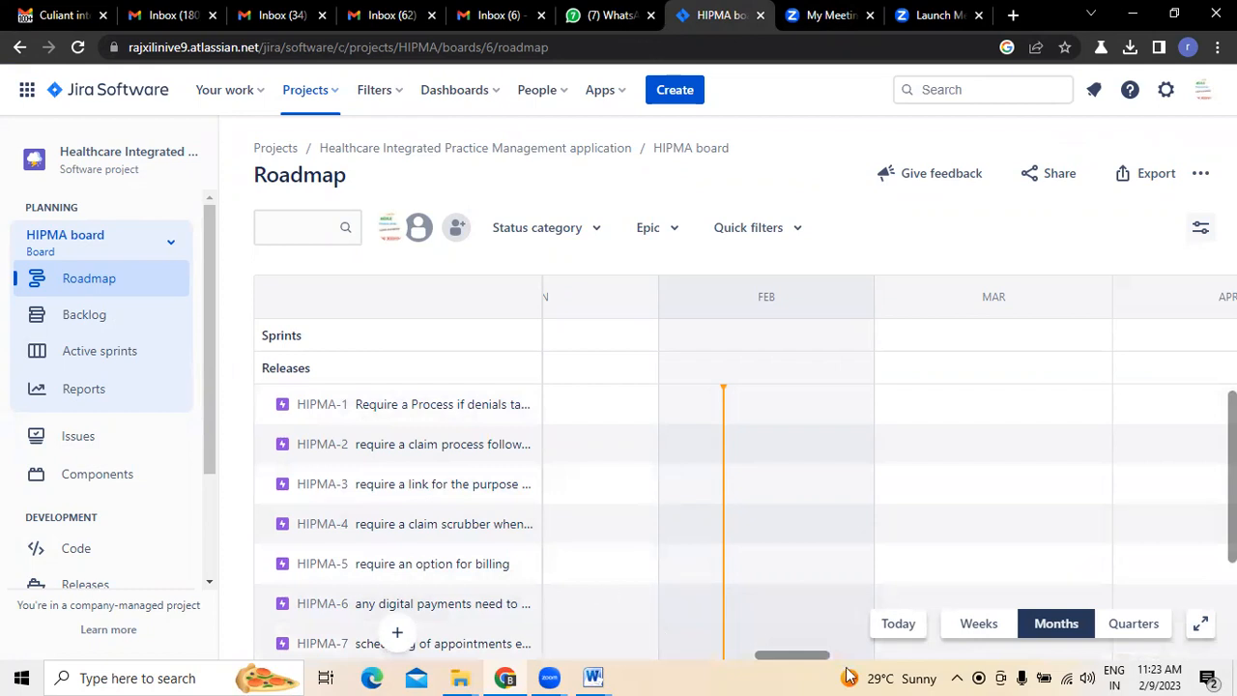
- Switch to the Document1 window in Microsoft Word and create a new blank document
click(593, 677)
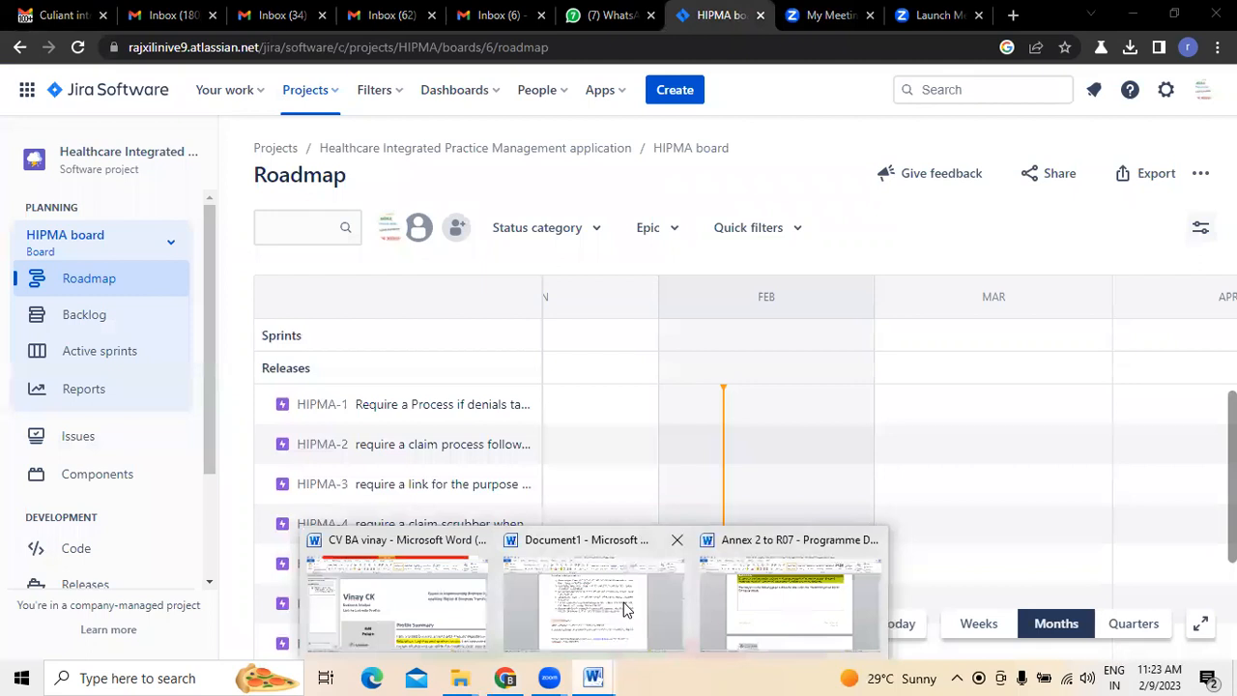
click(623, 609)
key(ctrl+a)
click(25, 33)
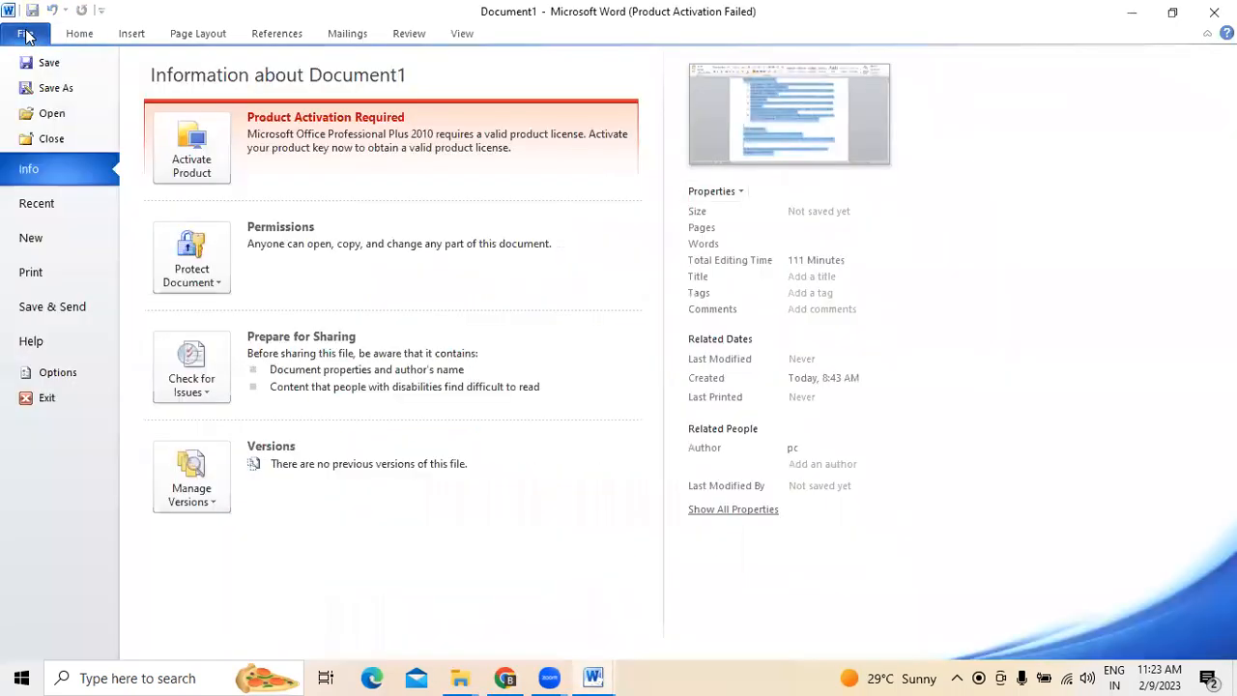
click(33, 238)
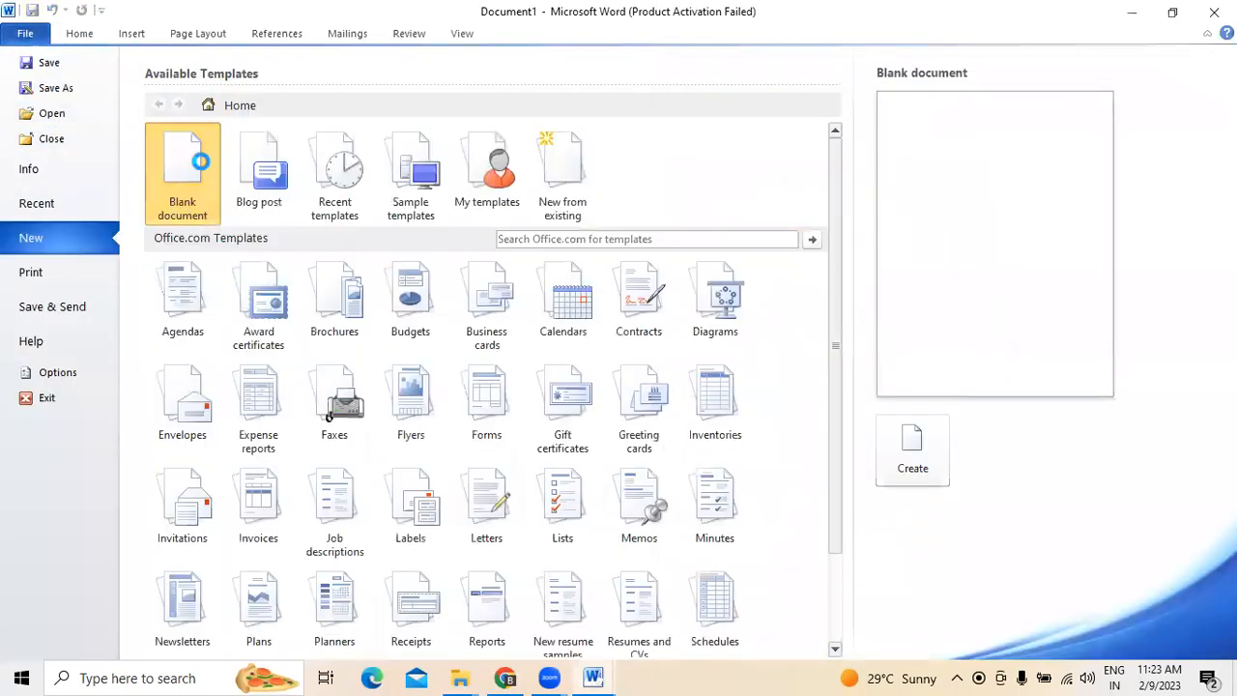
double_click(194, 172)
text(as)
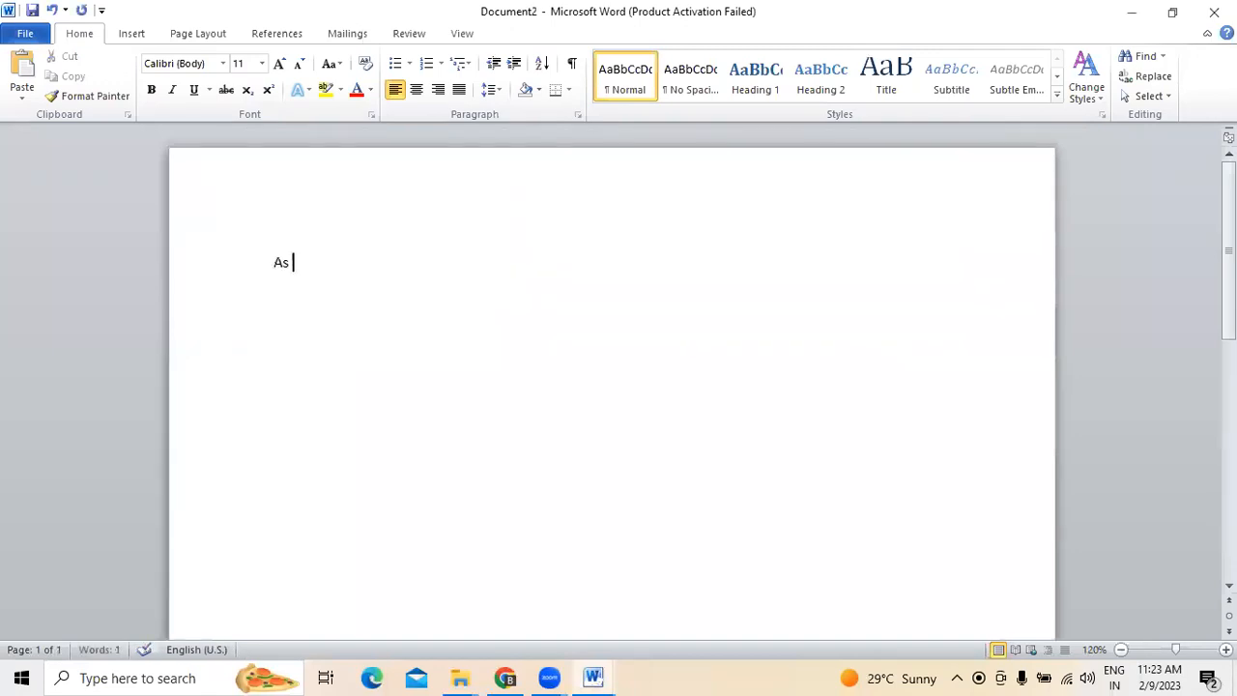
key(BackSpace)
key(BackSpace)
key(BackSpace)
- Write the heading line "User story template are as follows :-" at the start of the blank document
text(User story temple)
key(BackSpace)
key(BackSpace)
key(BackSpace)
text(late are as follows)
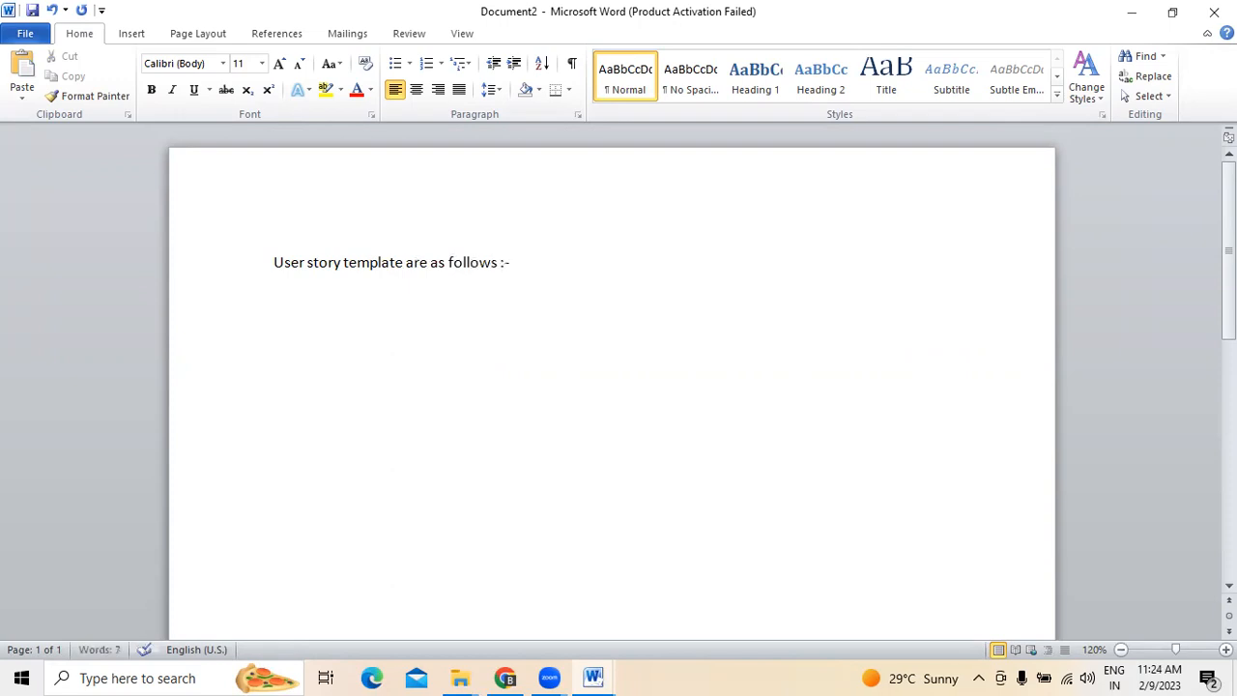
text( :-)
- Add the template lines "As a system user", "Action" and "Result" below the heading, each on its own line, followed by a blank line
key(Return)
text(As a system user)
key(Return)
text(action)
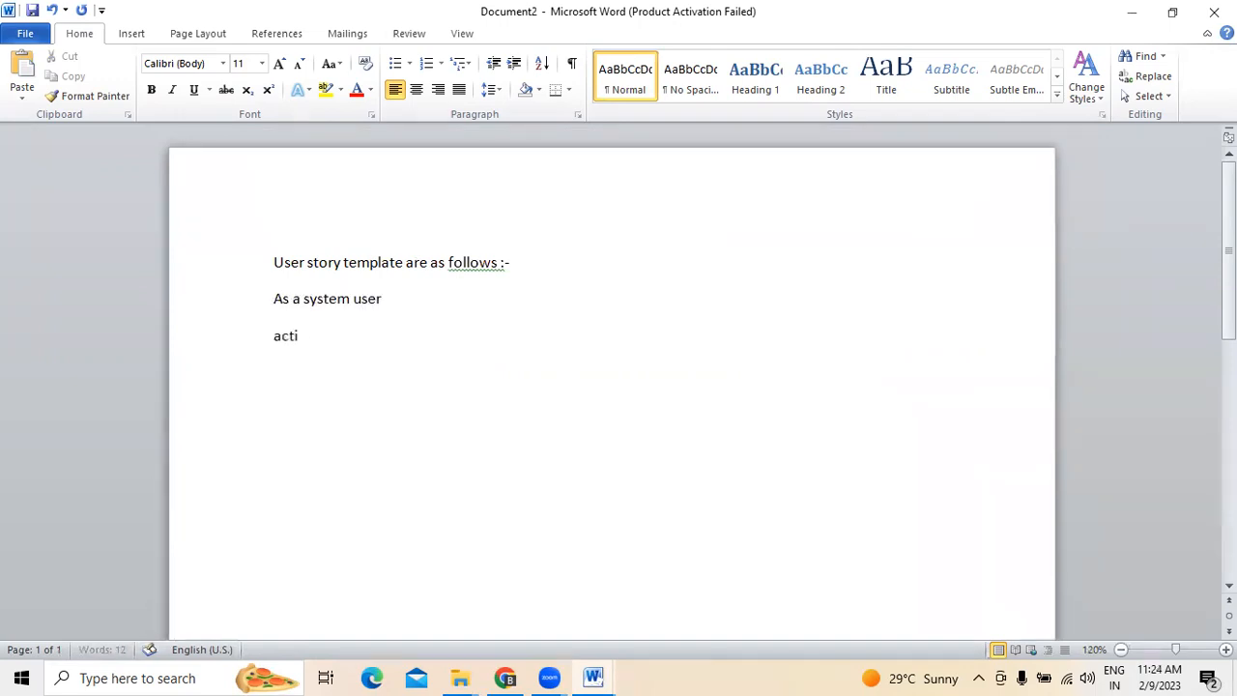
key(Return)
text(result)
key(Return)
key(Return)
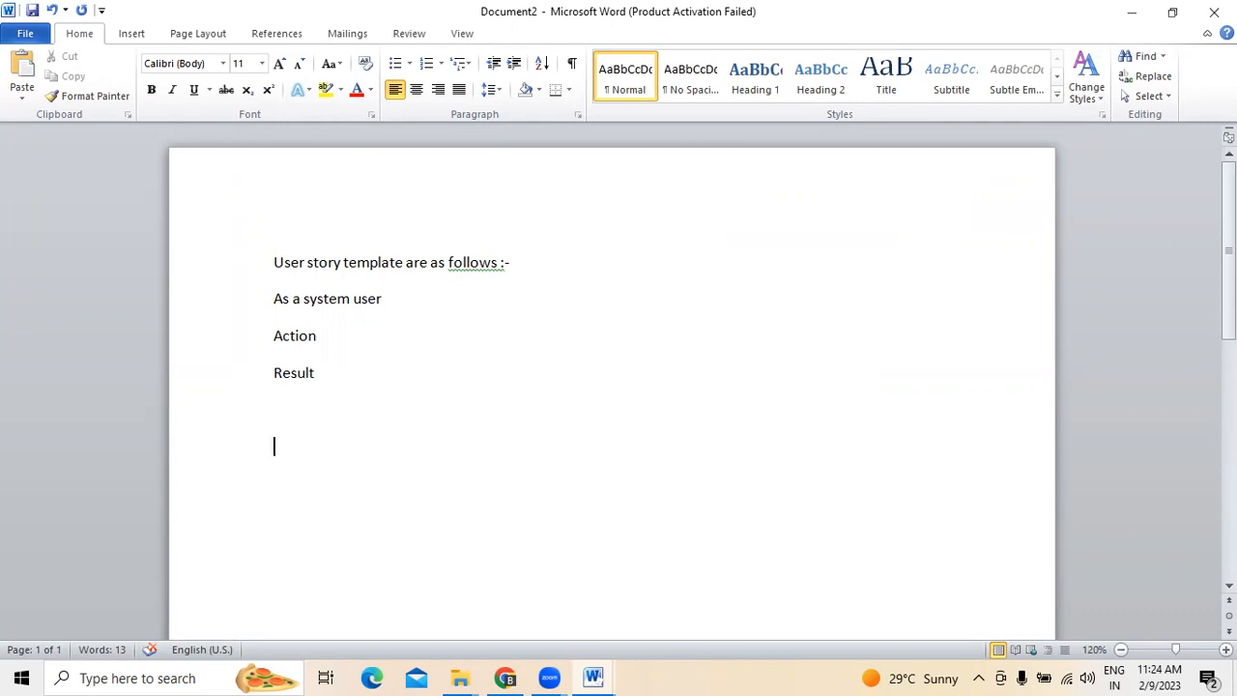
- Add the example title "Example 1:- creating a Login page" below the template and start a new line
text(Example)
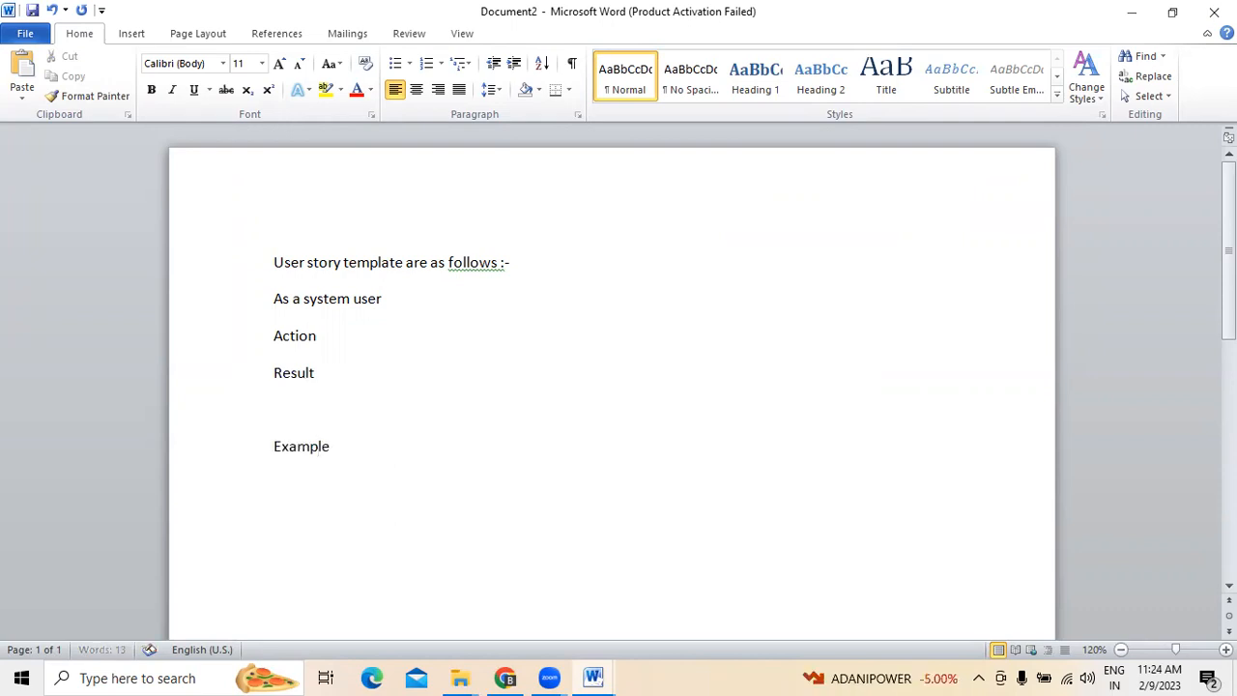
text( 1:- creating a Login p)
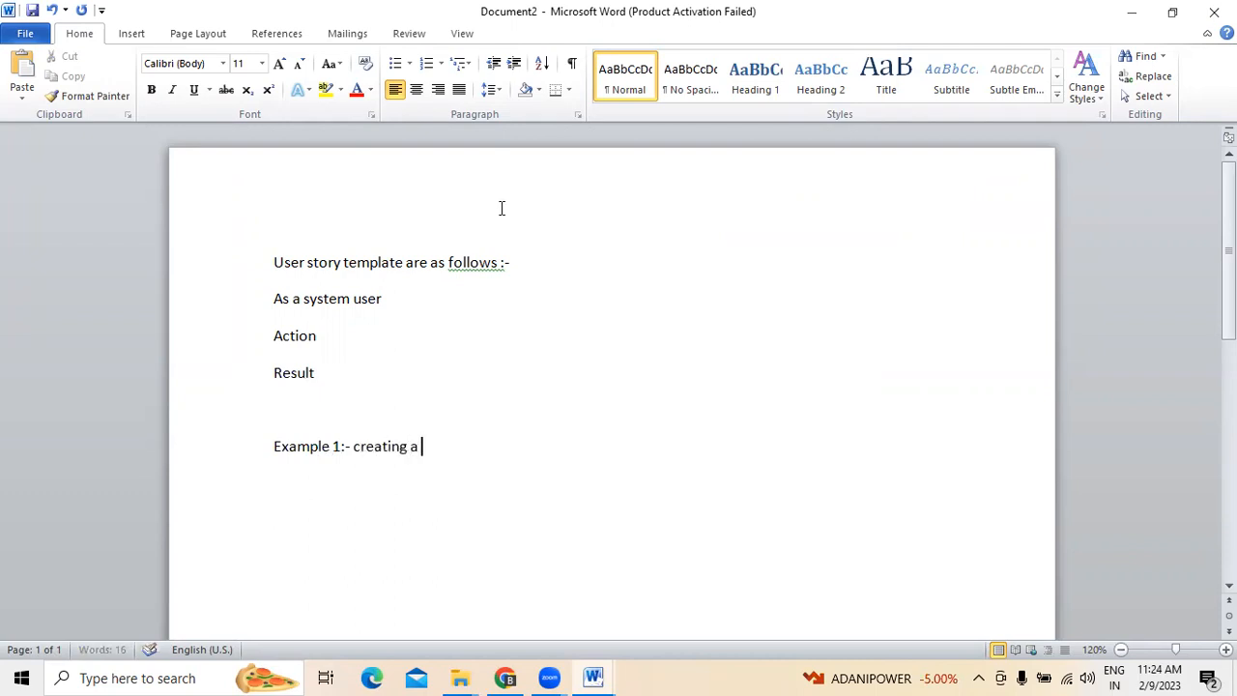
text(age)
key(Return)
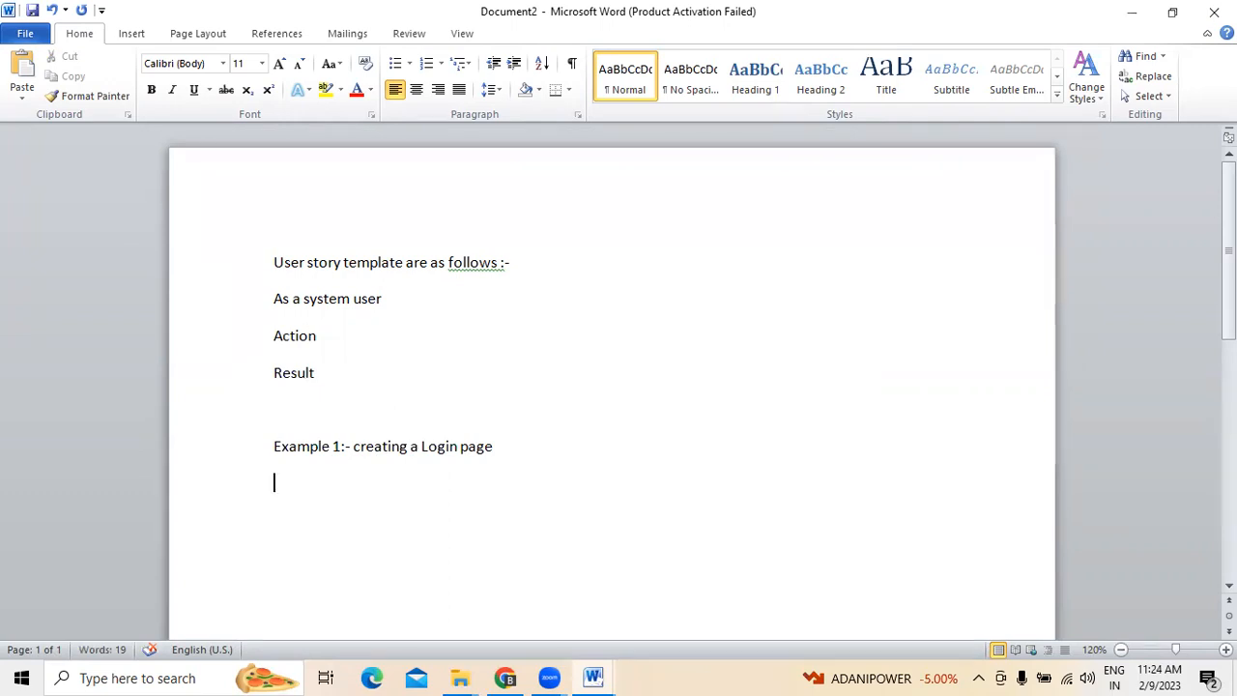
- Write the user story "As a system user I want you to create Login credentials so that I can use the system" under Example 1
text(As a system user I want you to create)
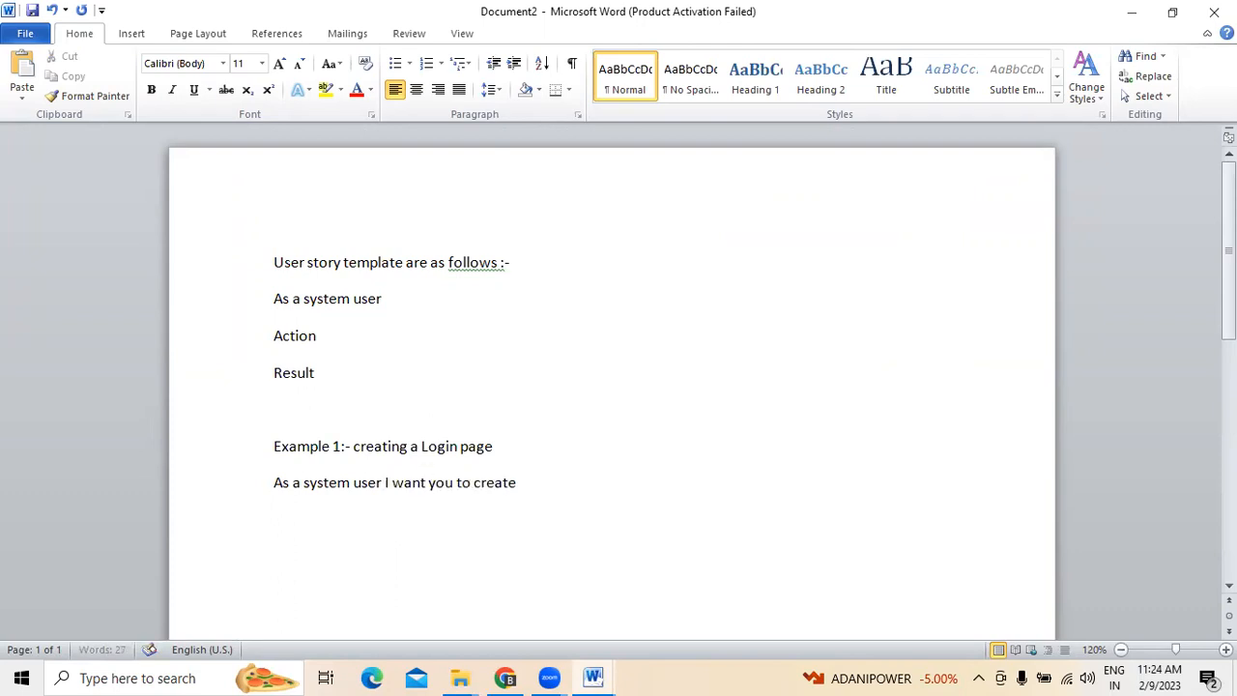
text( Login credentials so that I can use the system)
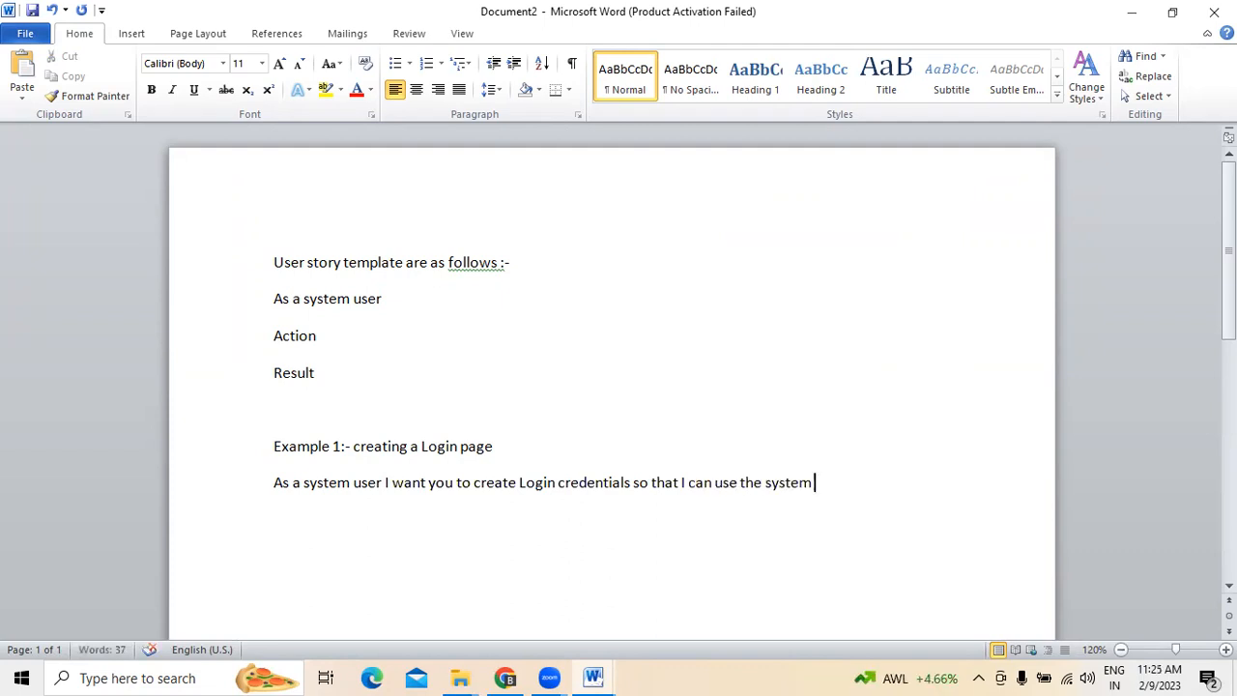
- Select the whole login user story and its role, action and result parts in turn to point them out
drag(271, 488, 895, 505)
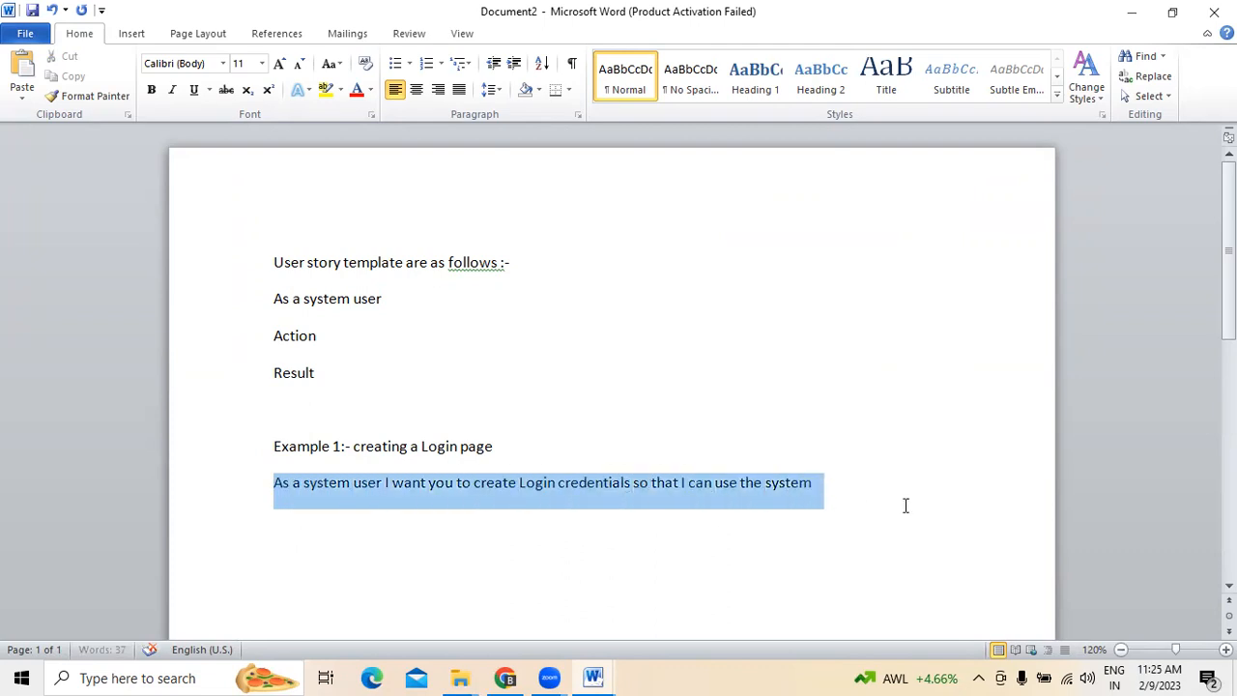
click(450, 485)
drag(265, 480, 806, 485)
click(471, 488)
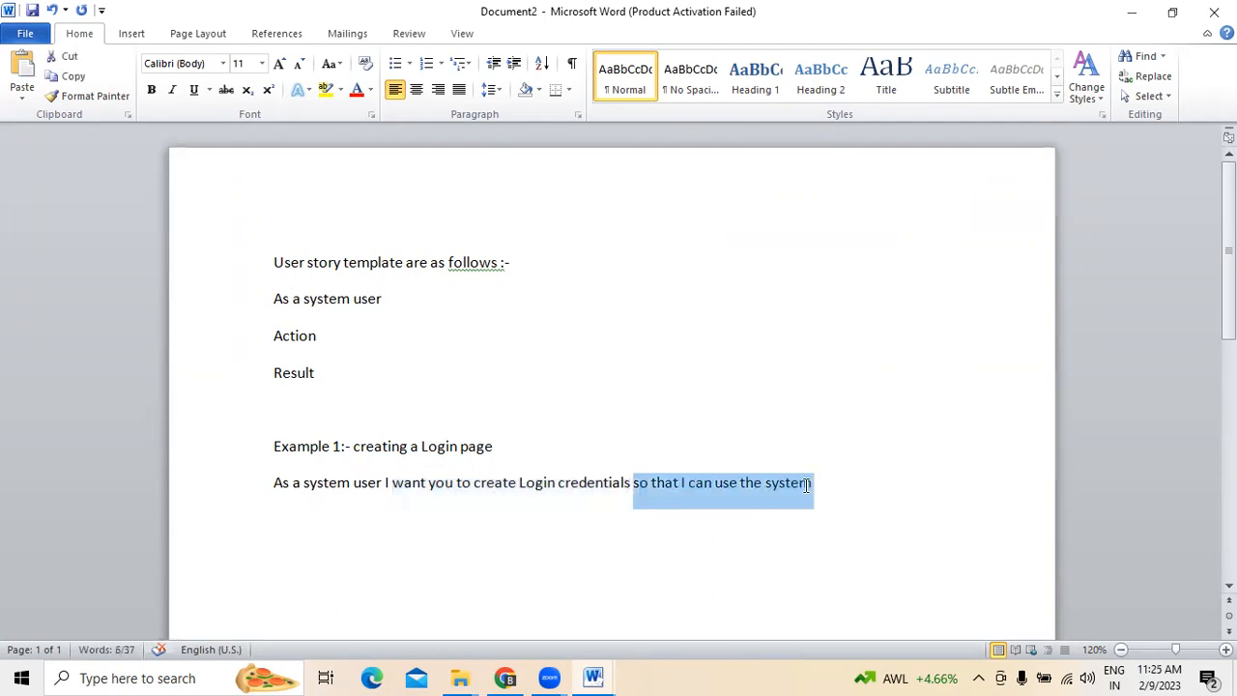
click(718, 544)
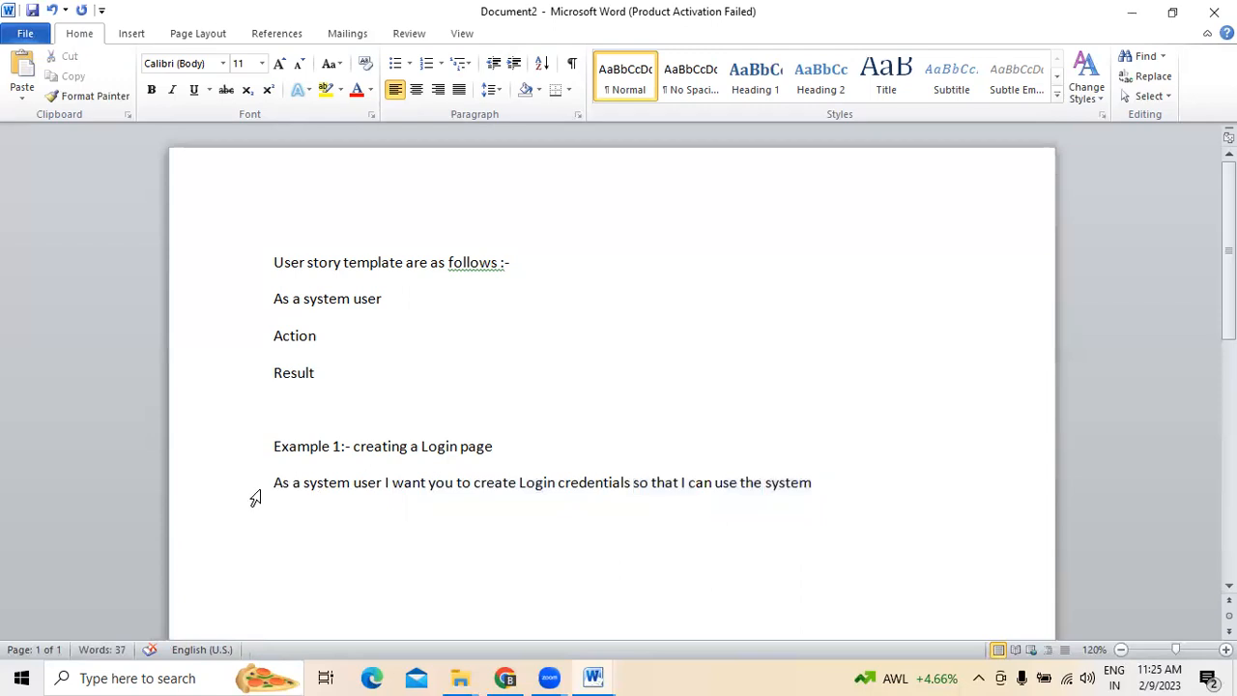
drag(275, 484, 377, 491)
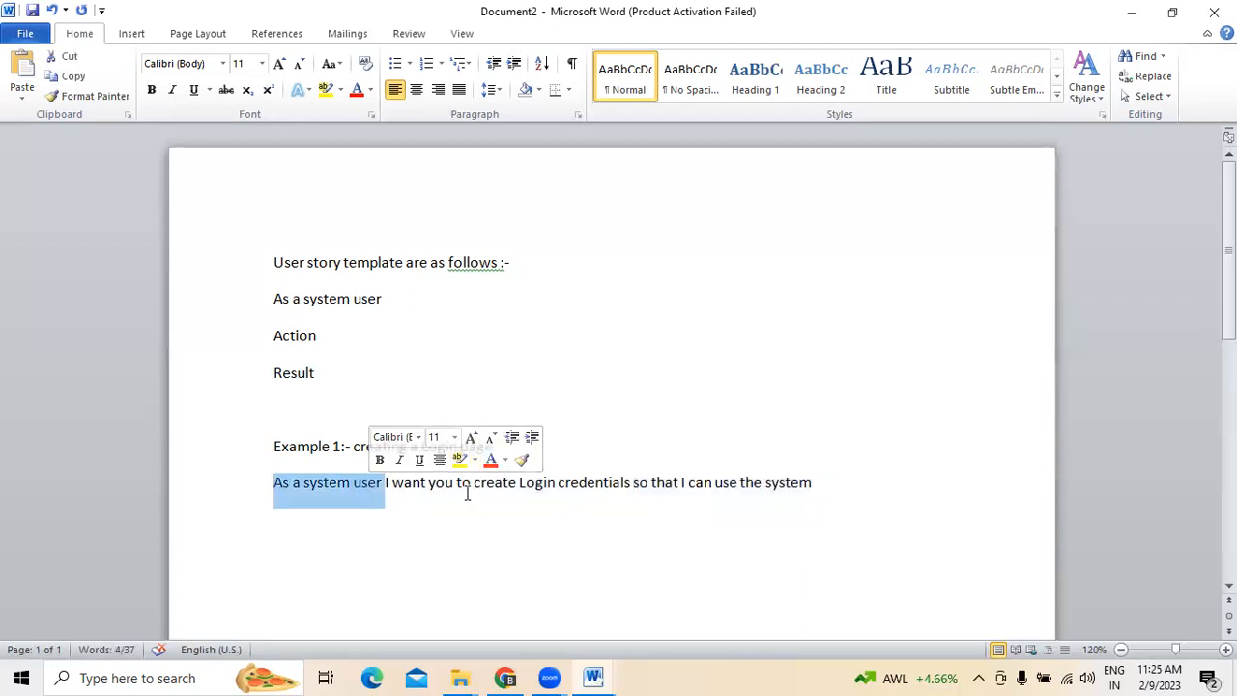
drag(467, 493, 551, 492)
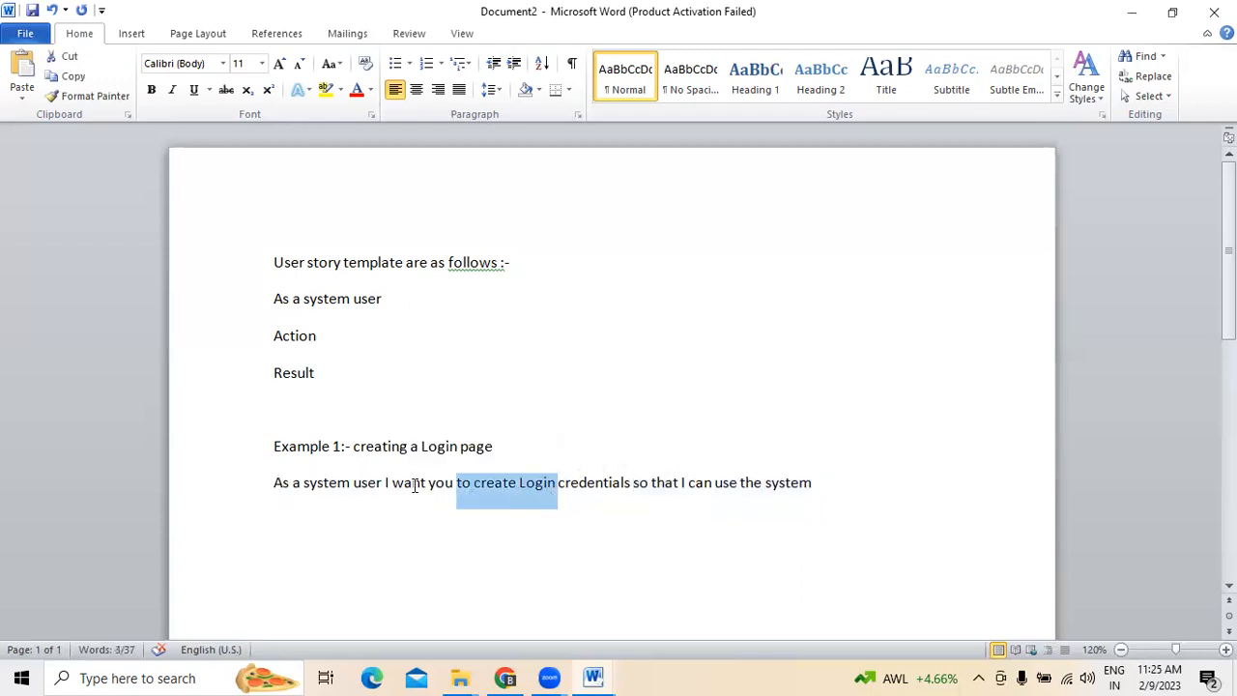
- Extend the template's Action line with "– which has to be performed by the dev team"
click(322, 340)
text(- which has )
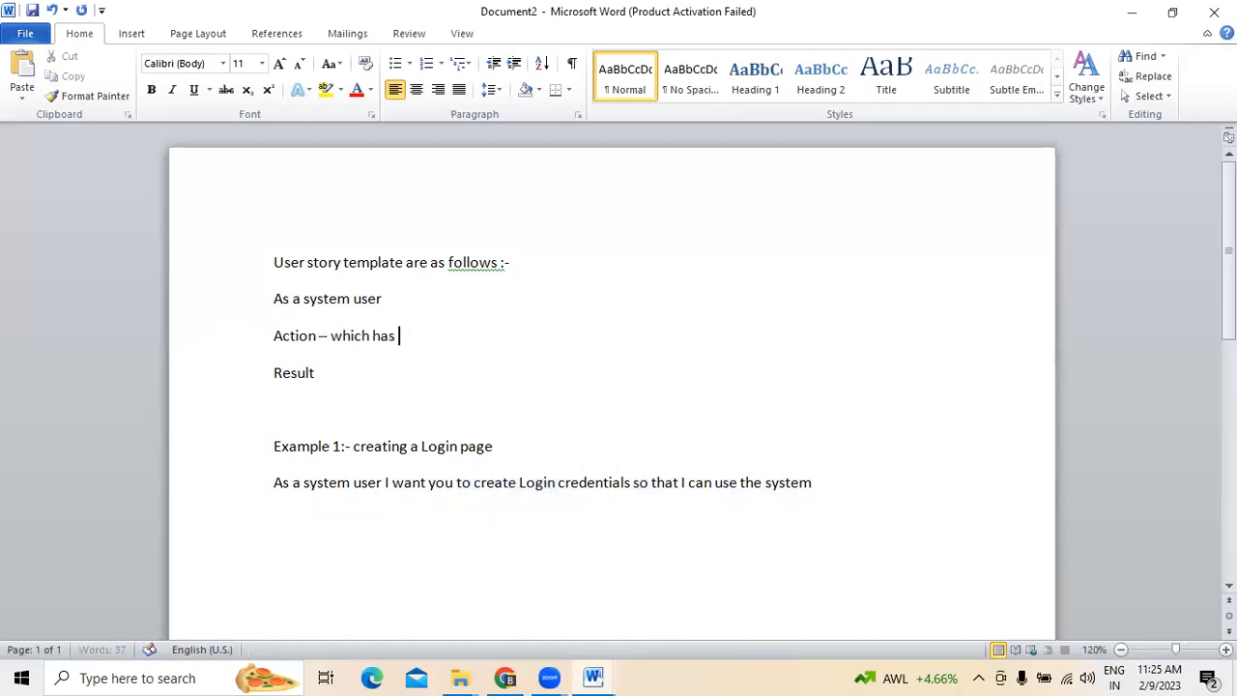
text(to be performed by the)
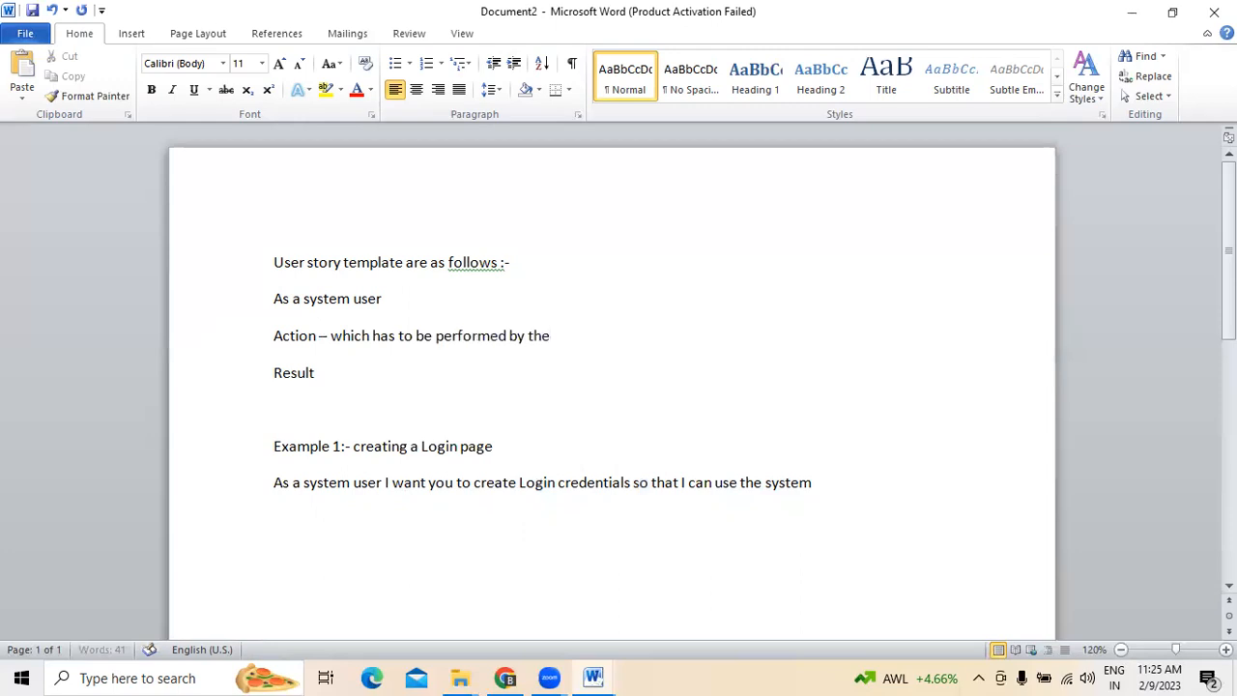
text( dev team)
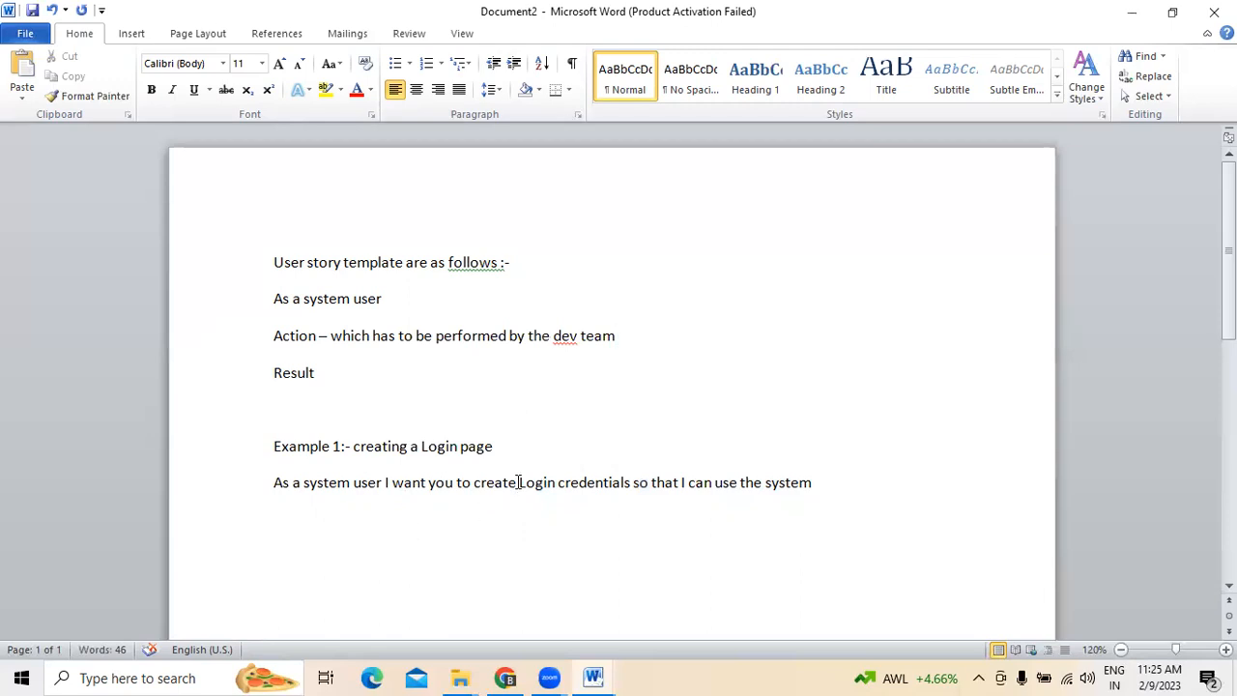
- Point out the result part of the login user story and the template's Result line
drag(695, 484, 821, 484)
click(328, 373)
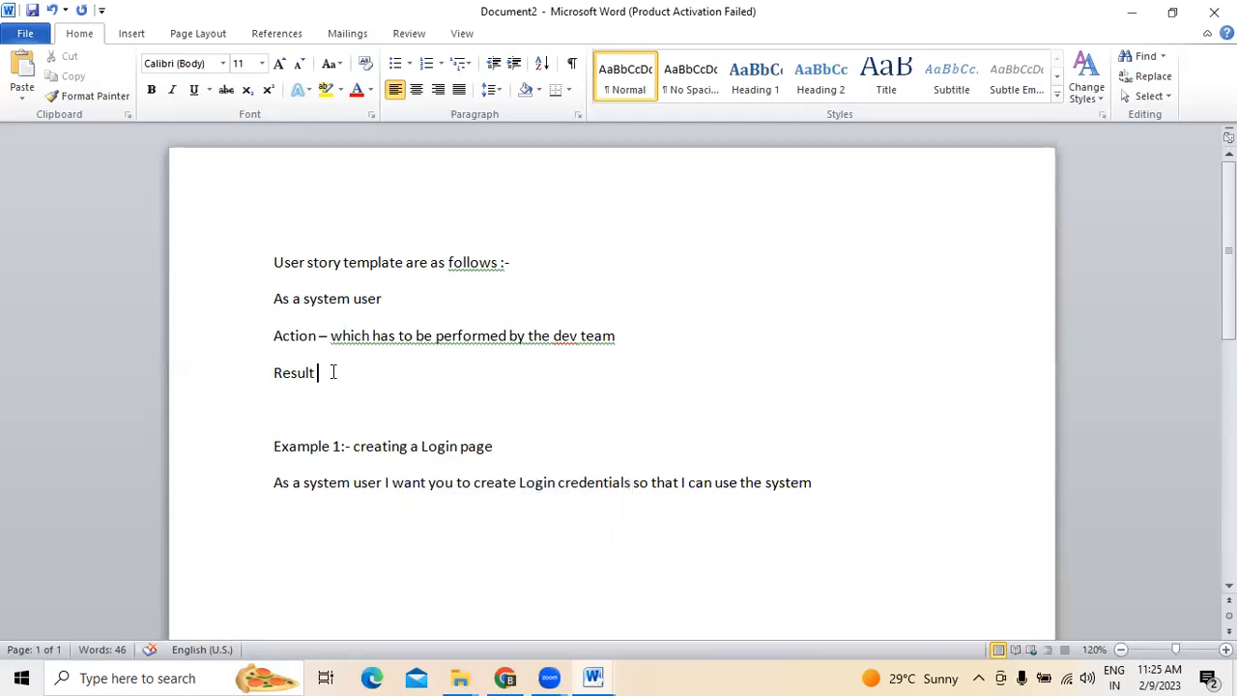
click(897, 485)
- Switch to the requirements email in Gmail and highlight the Denial Management heading and its two sub-items, "Creating an account" and "Creating appeal letters"
click(506, 678)
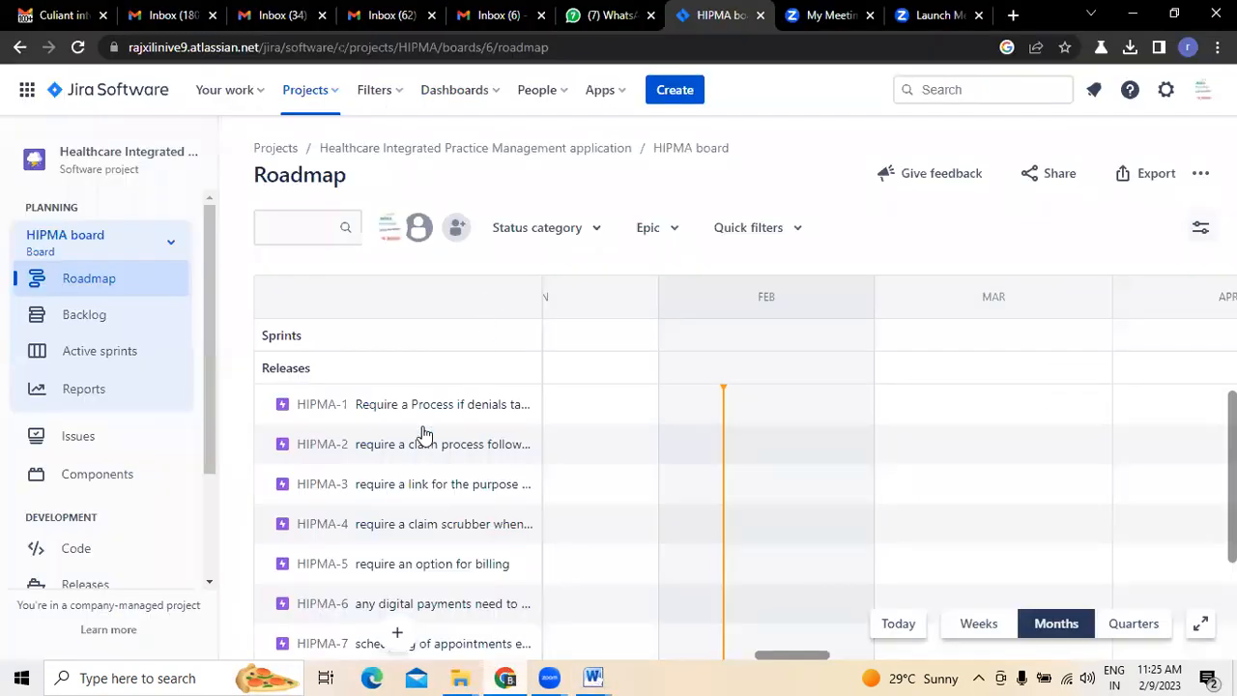
click(63, 20)
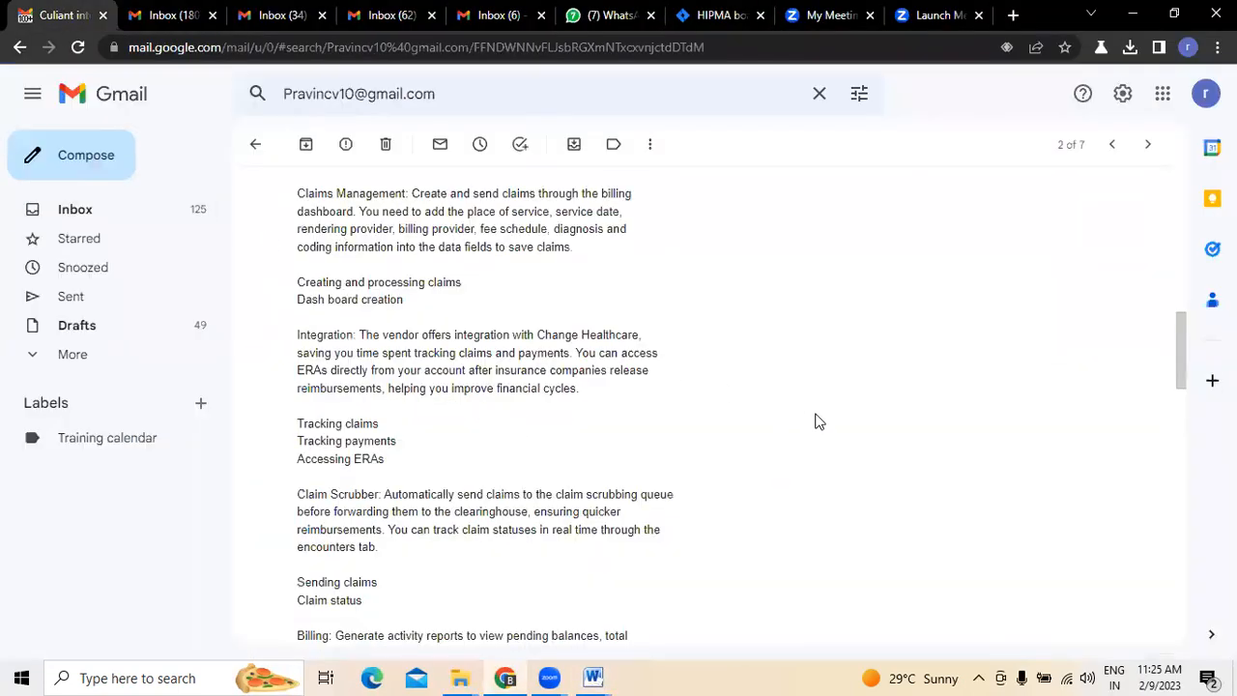
mouse_move(1187, 339)
mouse_down()
mouse_move(1187, 275)
mouse_move(1186, 319)
mouse_up()
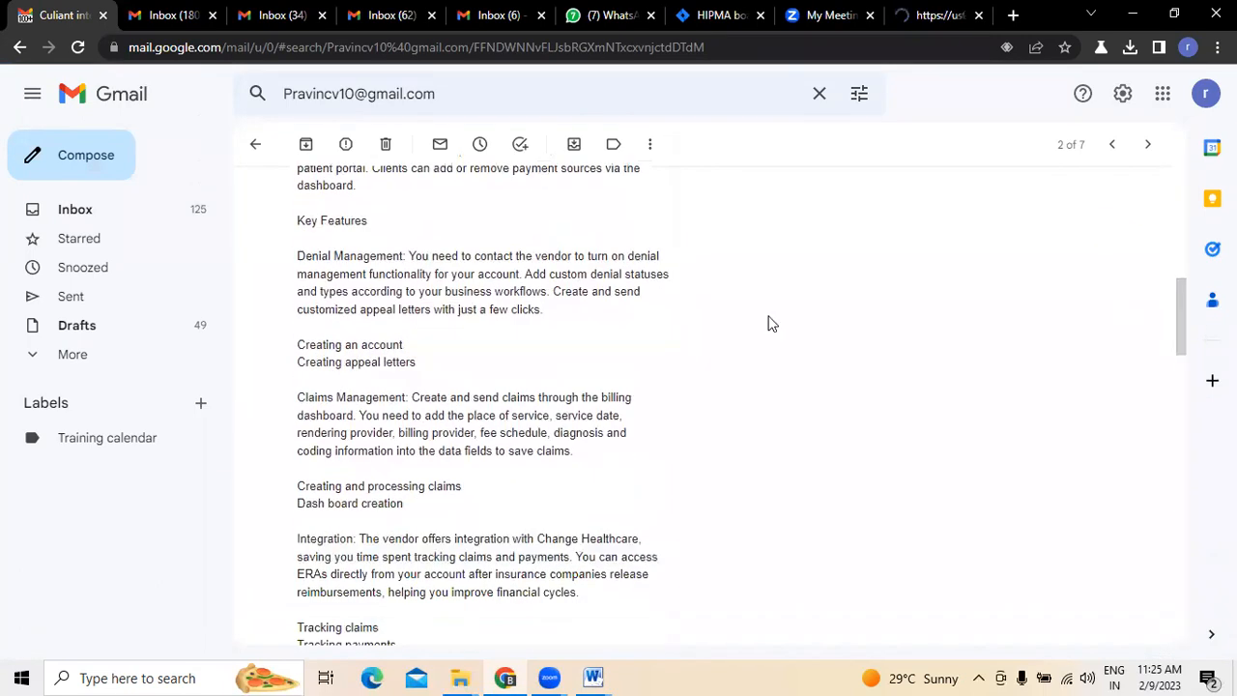
double_click(304, 255)
drag(345, 253, 404, 256)
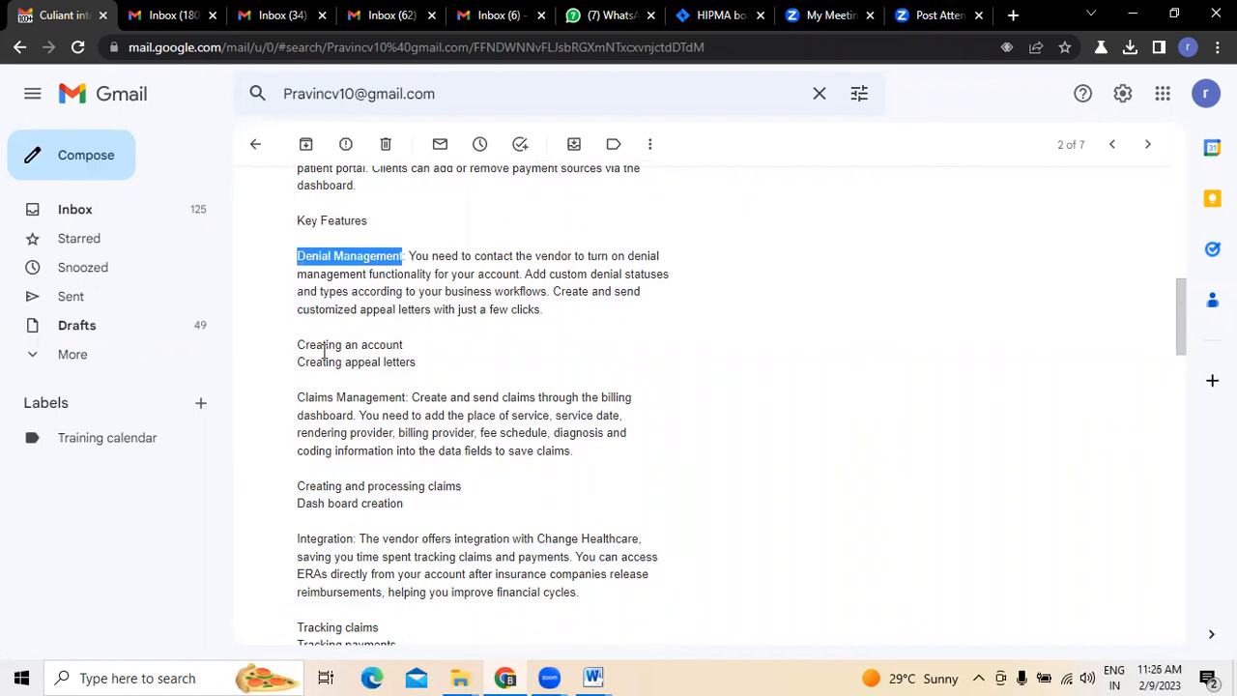
drag(300, 343, 429, 365)
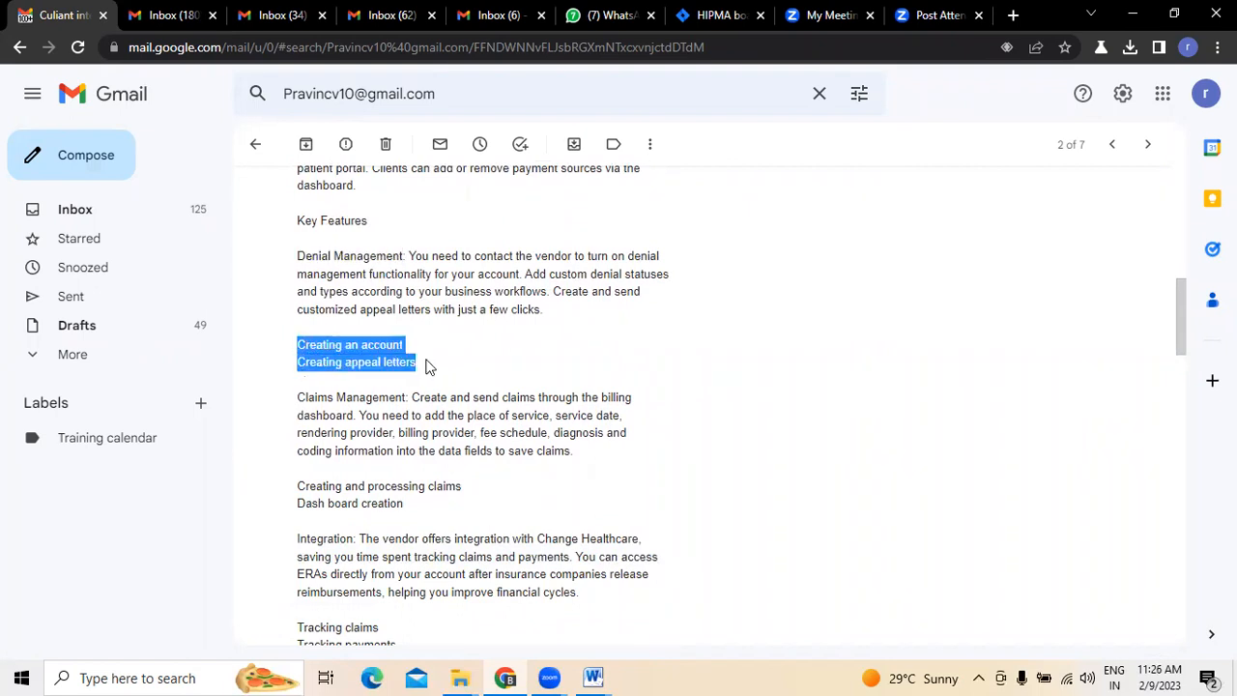
click(857, 397)
drag(302, 343, 429, 367)
- View the details of epic HIPMA-1 on the Jira roadmap and compare them with the Denial Management heading in the email
click(713, 20)
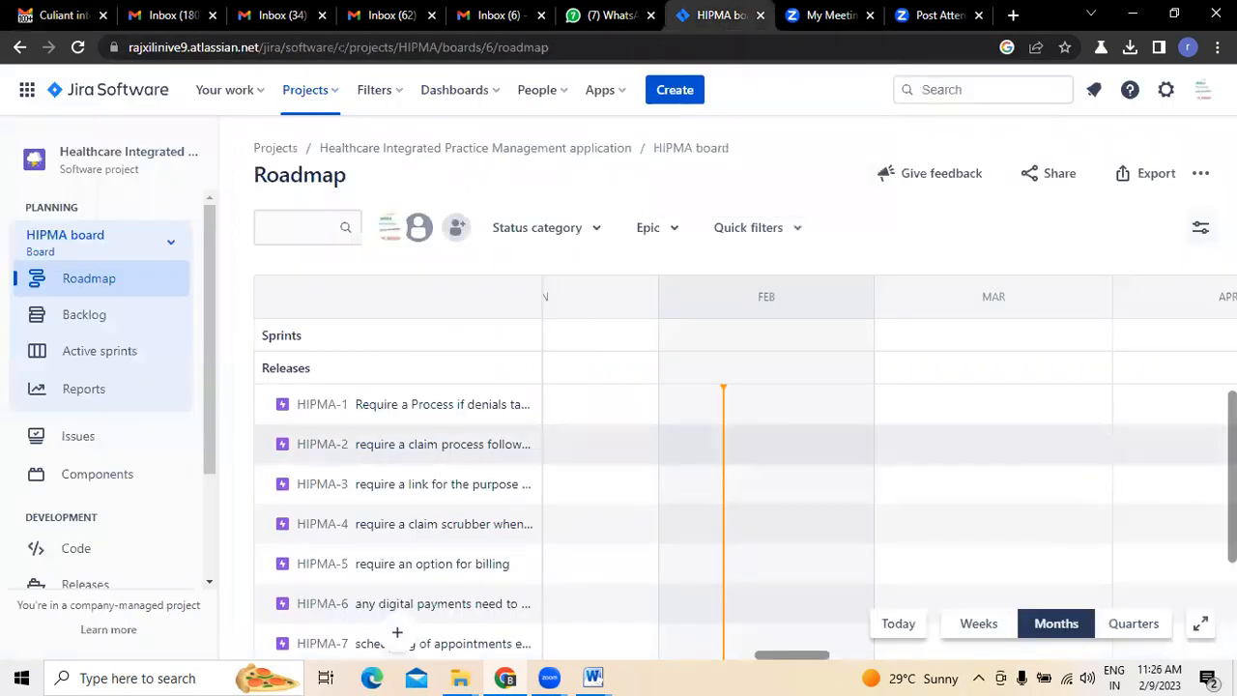
scroll(1231, 474, down, 3)
scroll(415, 395, up, 3)
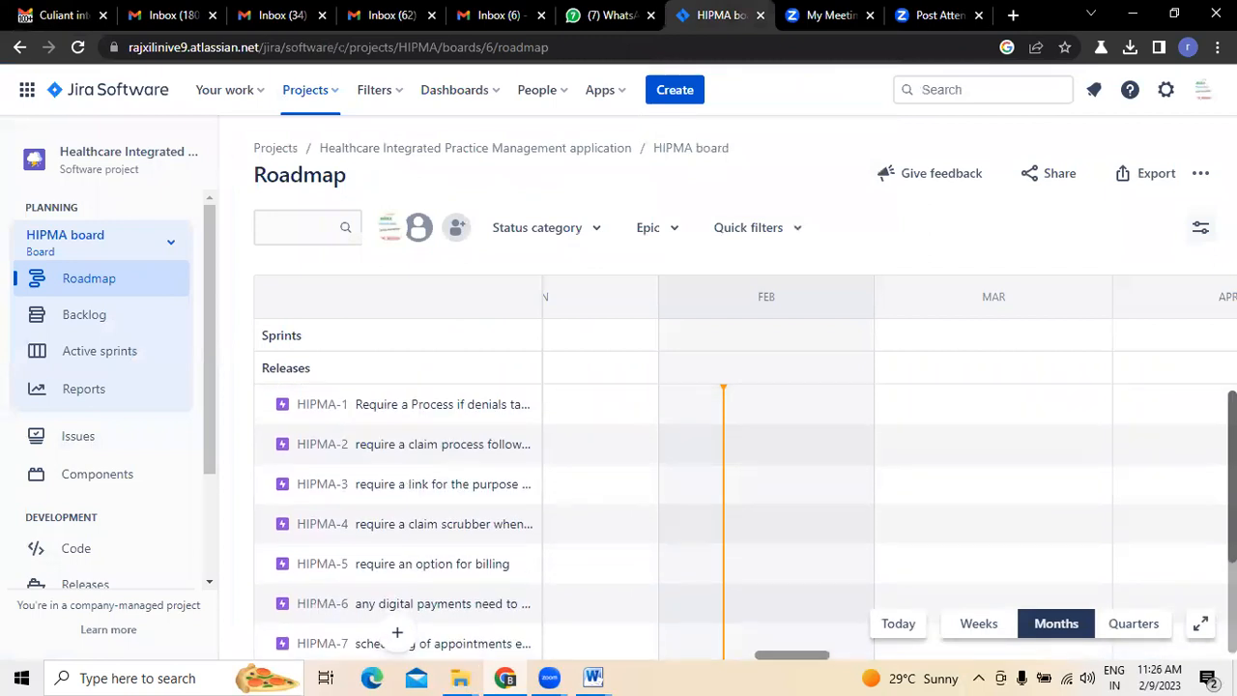
click(428, 410)
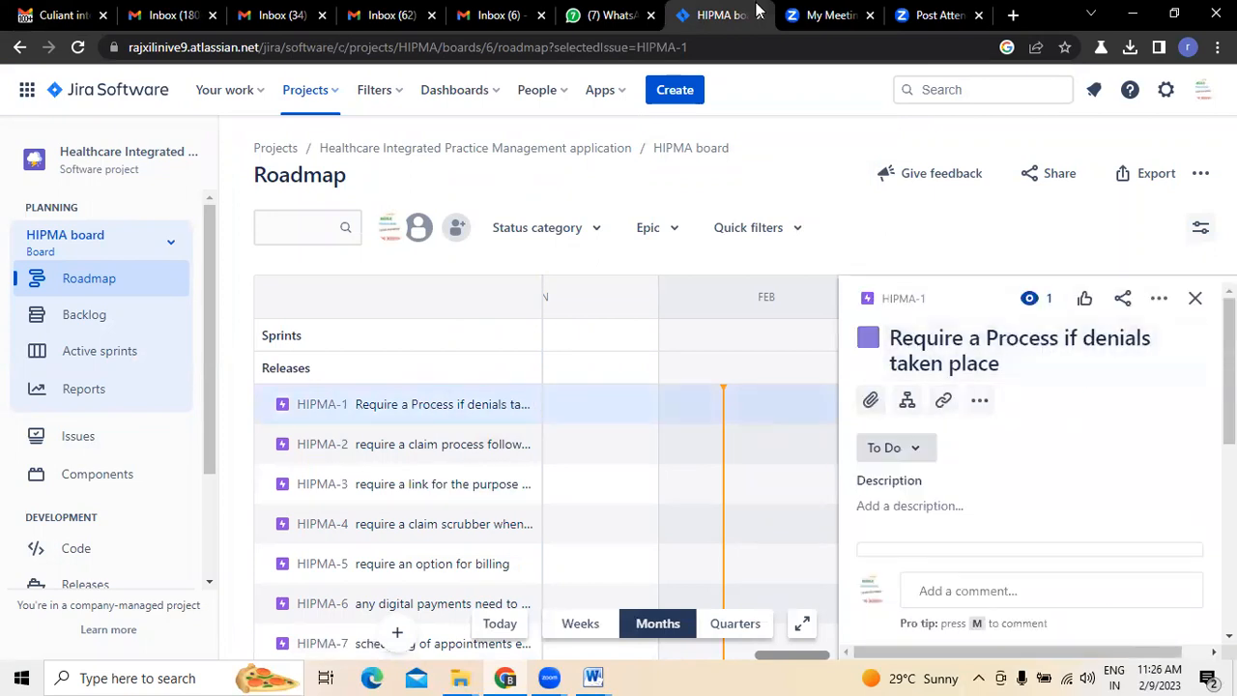
click(53, 14)
drag(297, 256, 404, 257)
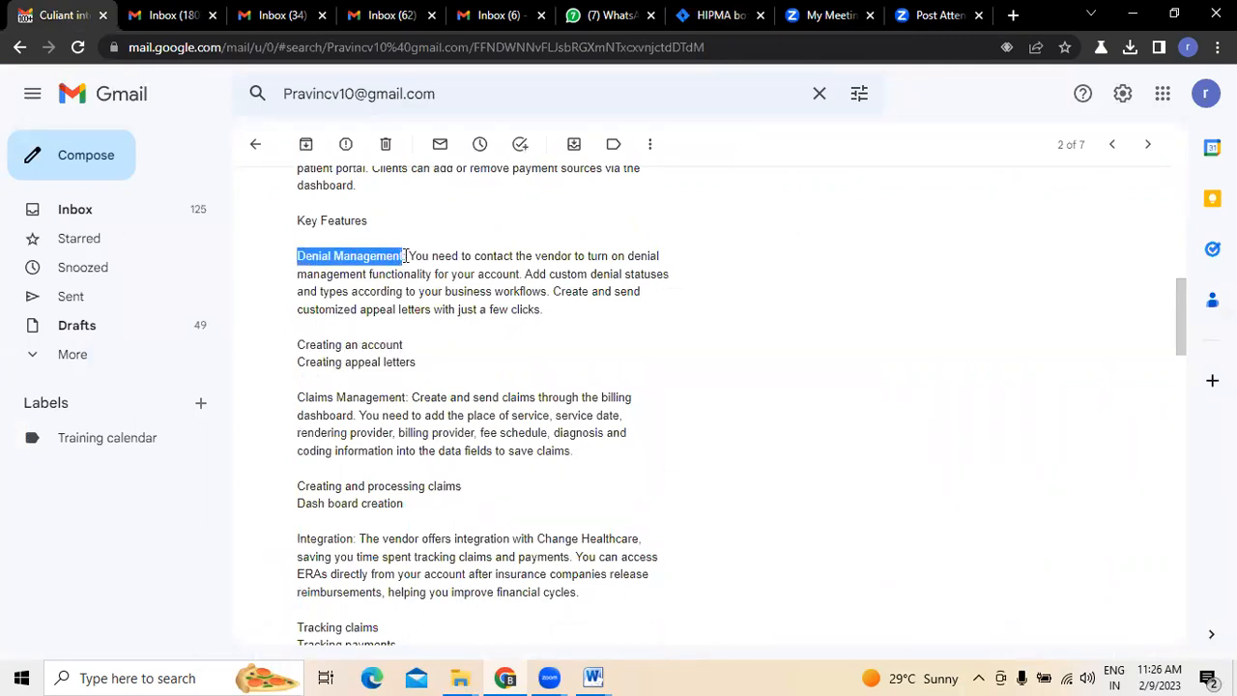
click(714, 15)
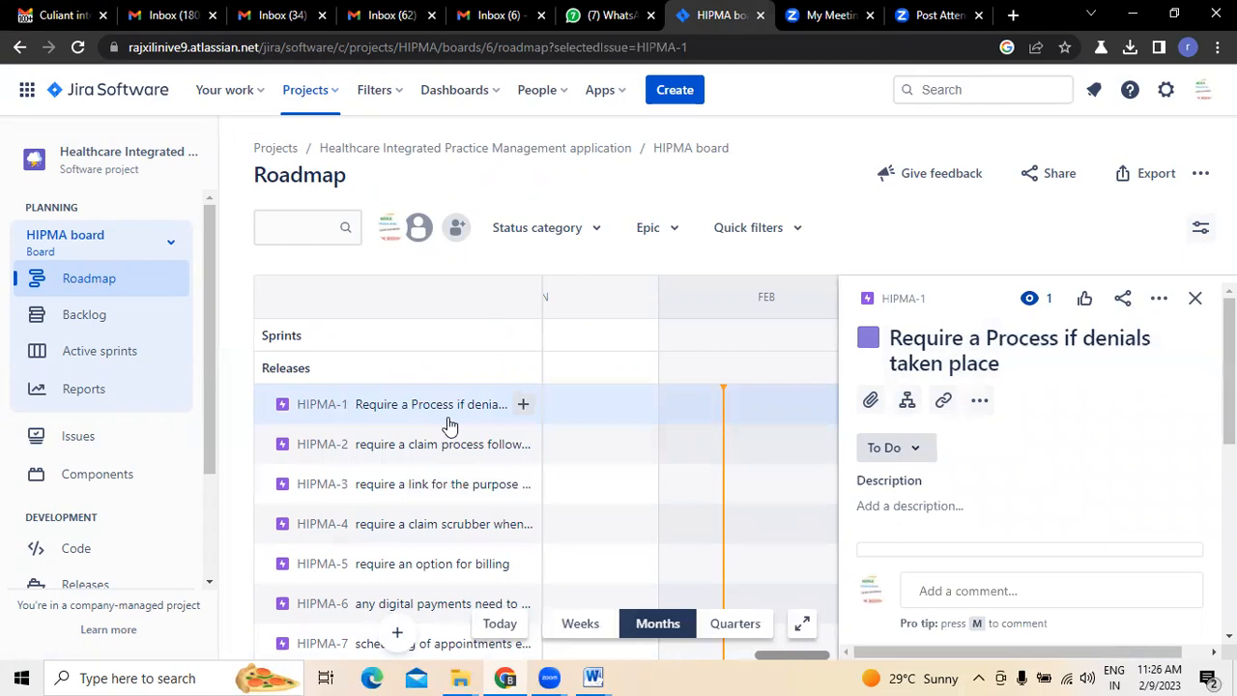
click(1195, 298)
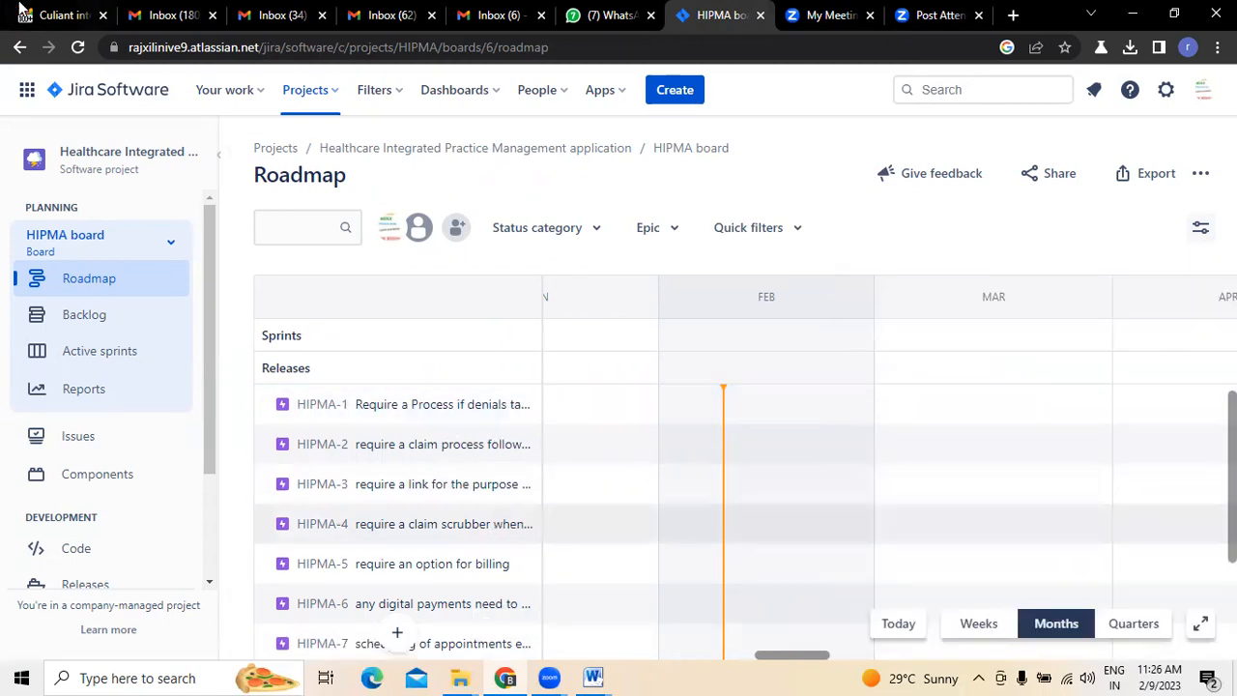
- Highlight "Creating an account" in the email and start a child issue under epic HIPMA-1 on the Jira roadmap, keeping the default issue type
click(58, 15)
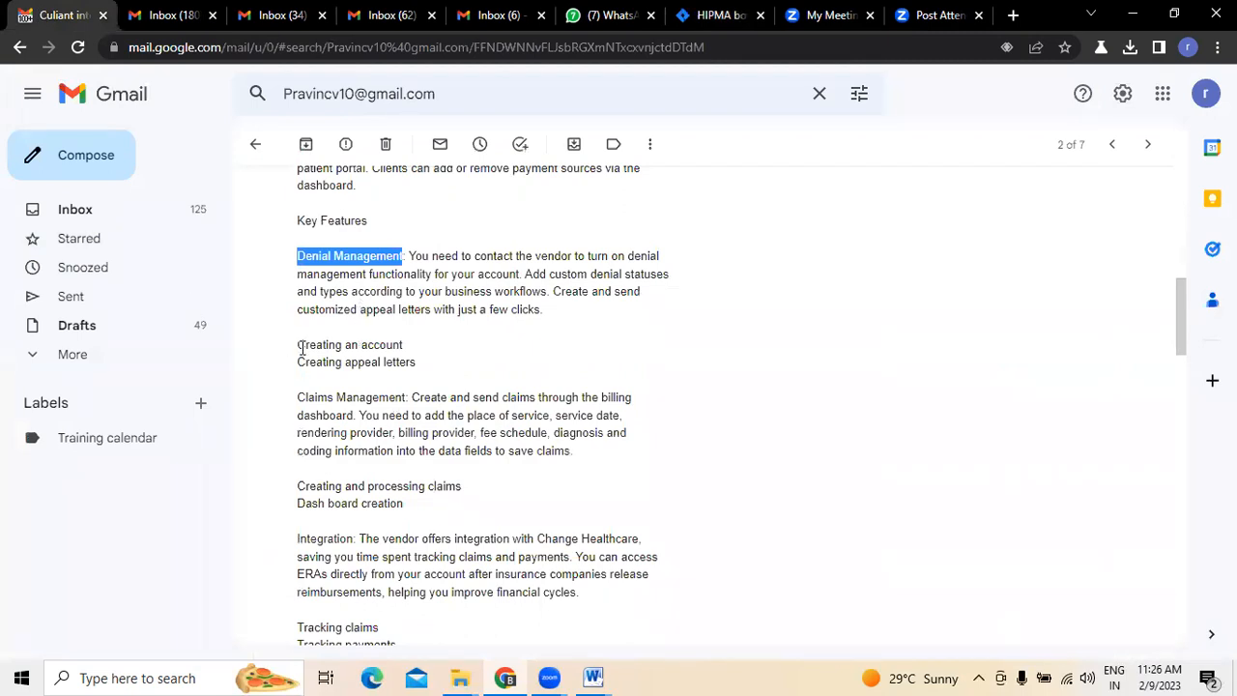
drag(299, 345, 410, 351)
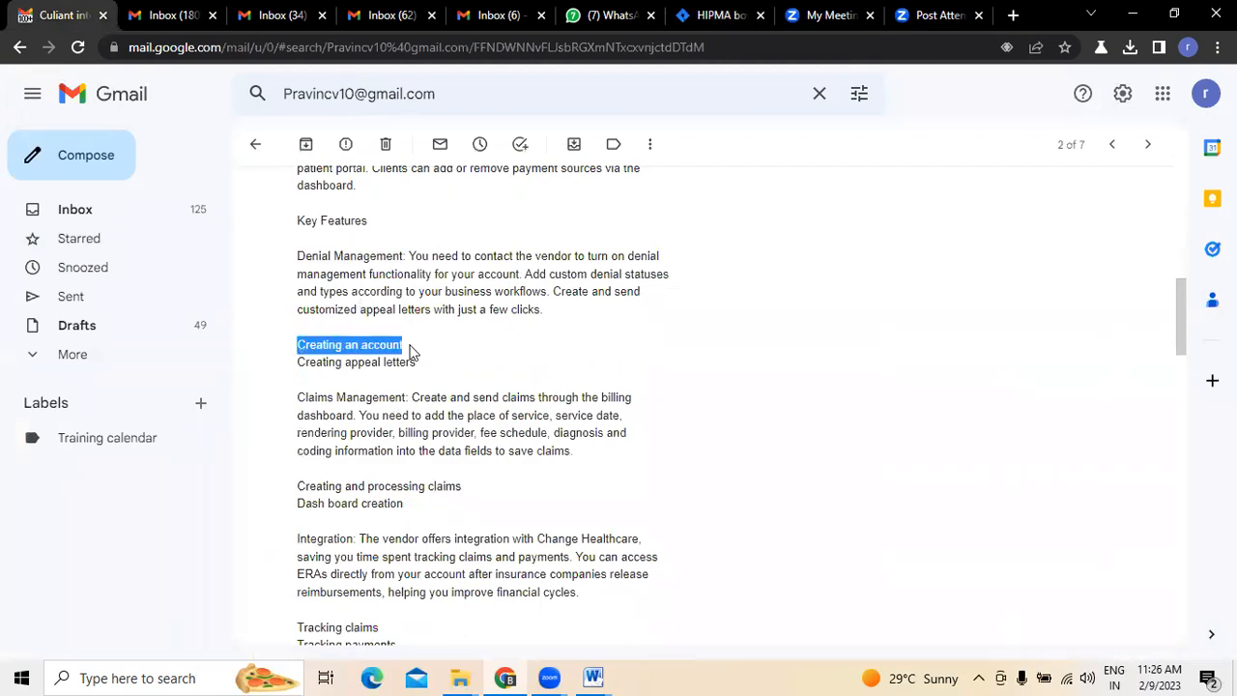
click(723, 15)
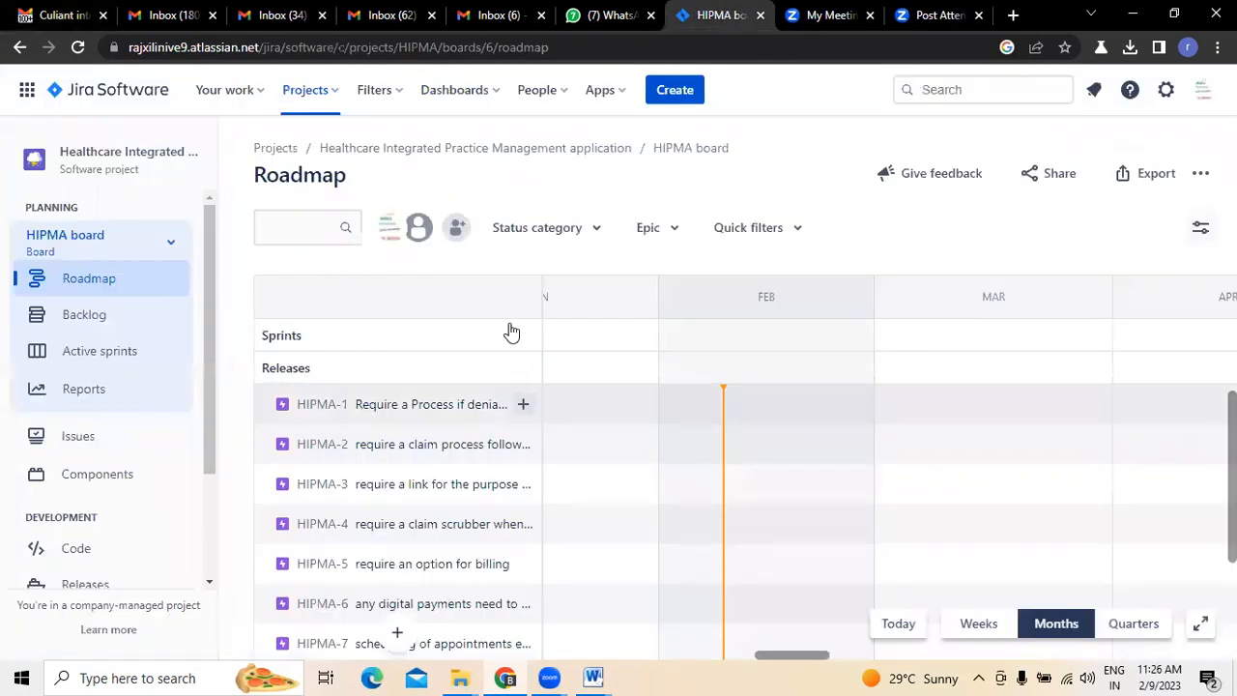
click(522, 406)
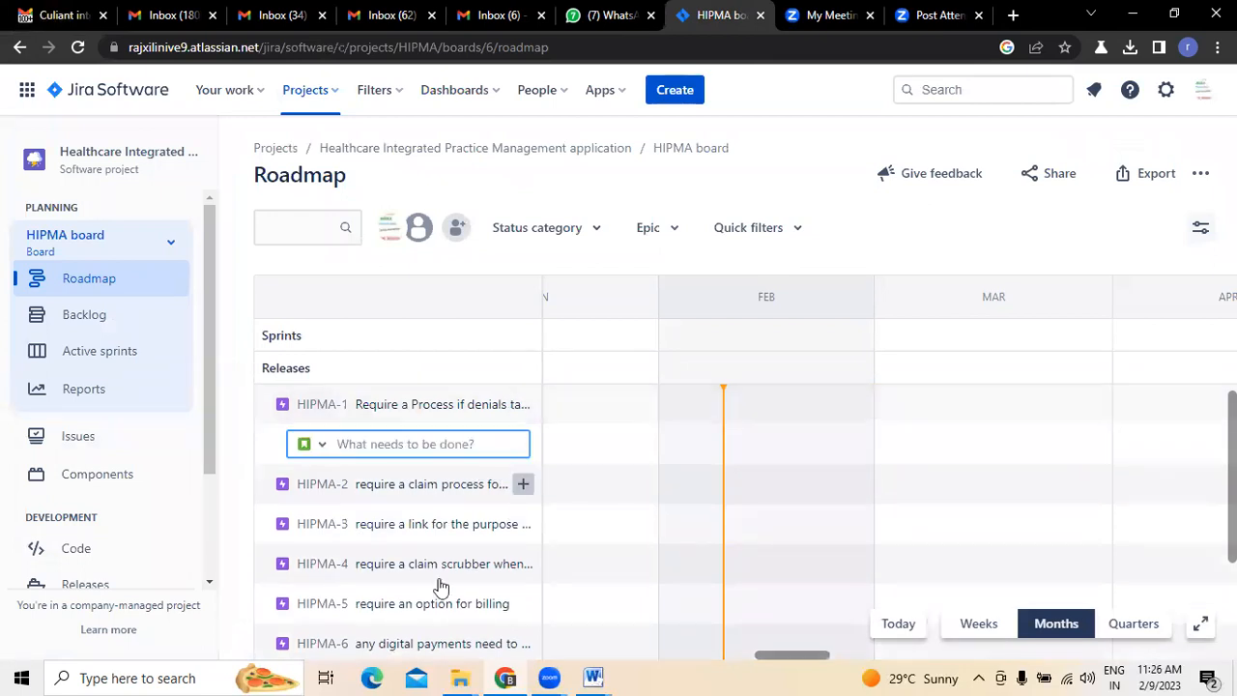
click(317, 451)
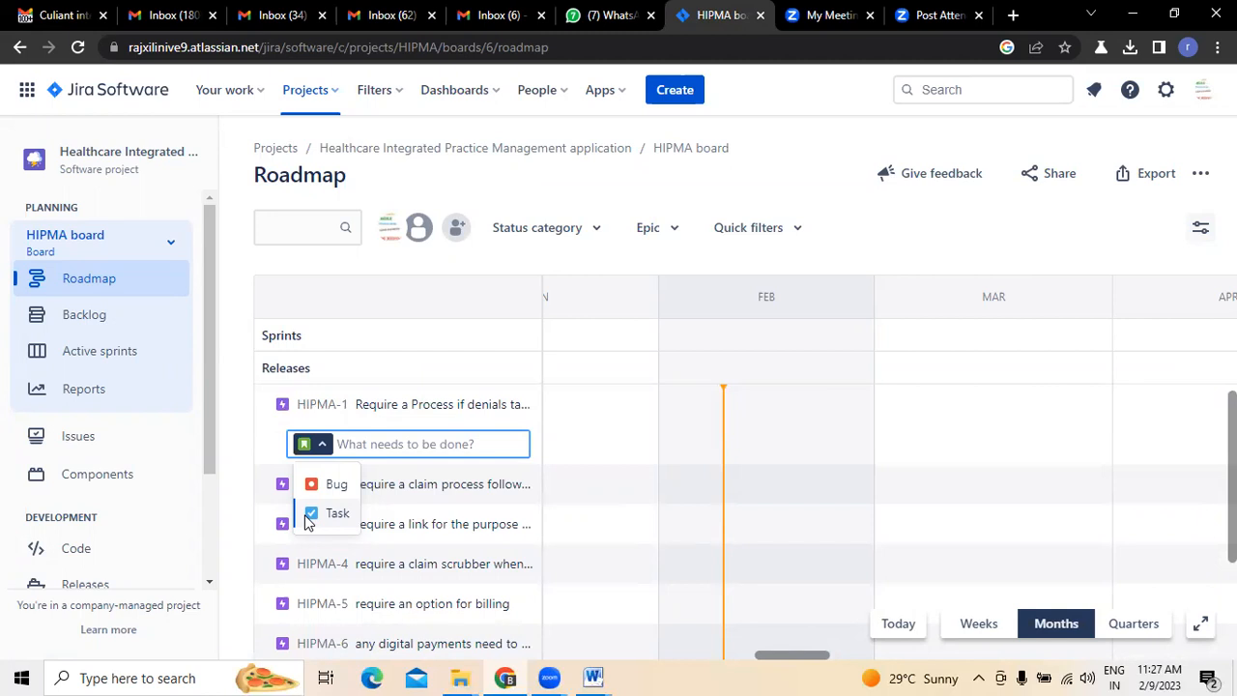
click(402, 444)
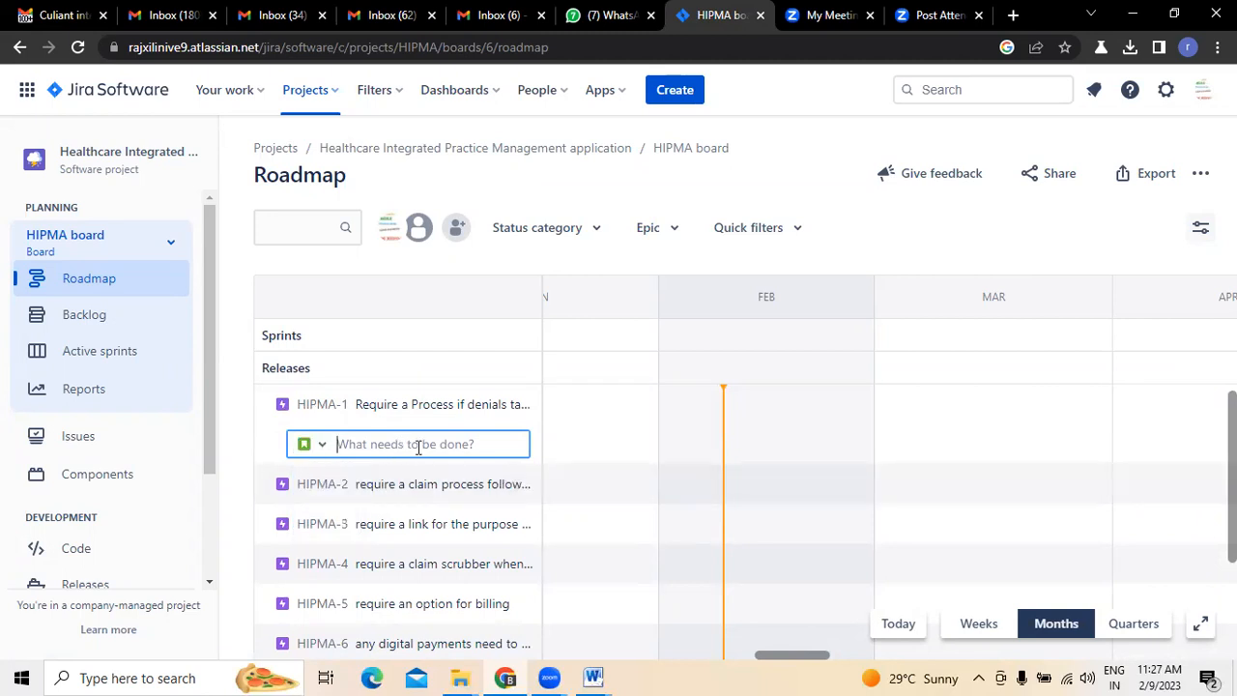
- Recheck the email's sub-items and draft the child issue's summary as "as a system user i want you to create a login page"
click(56, 15)
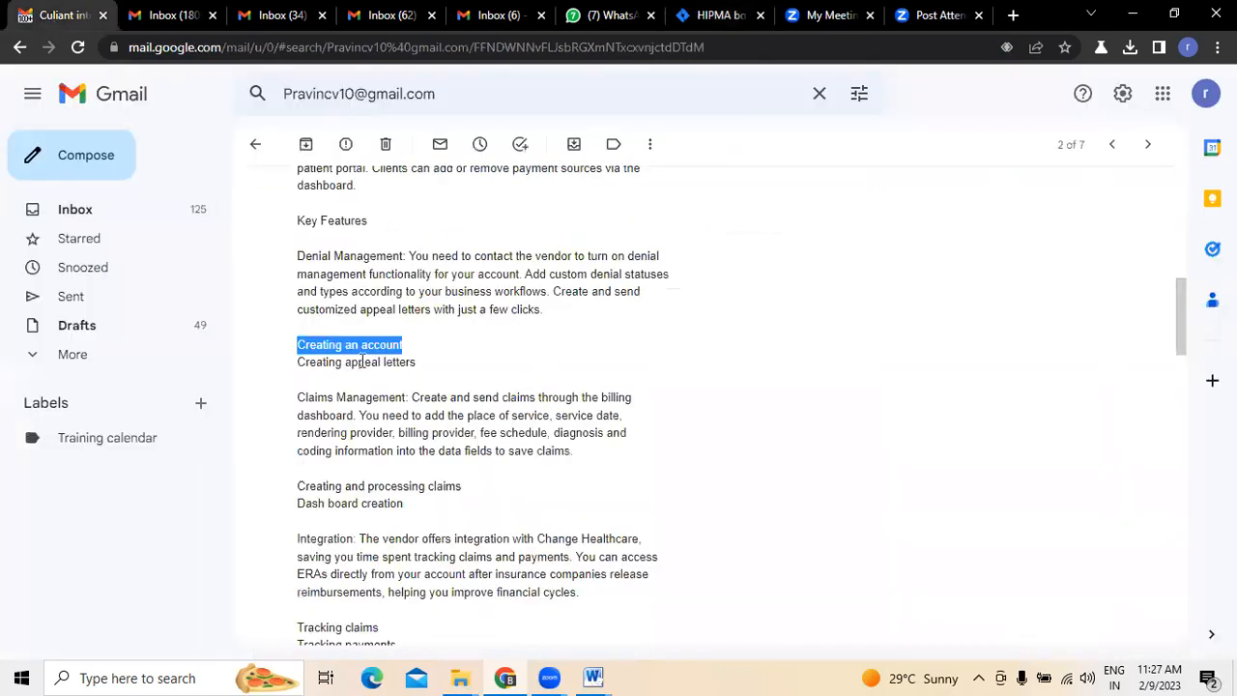
click(929, 15)
click(704, 15)
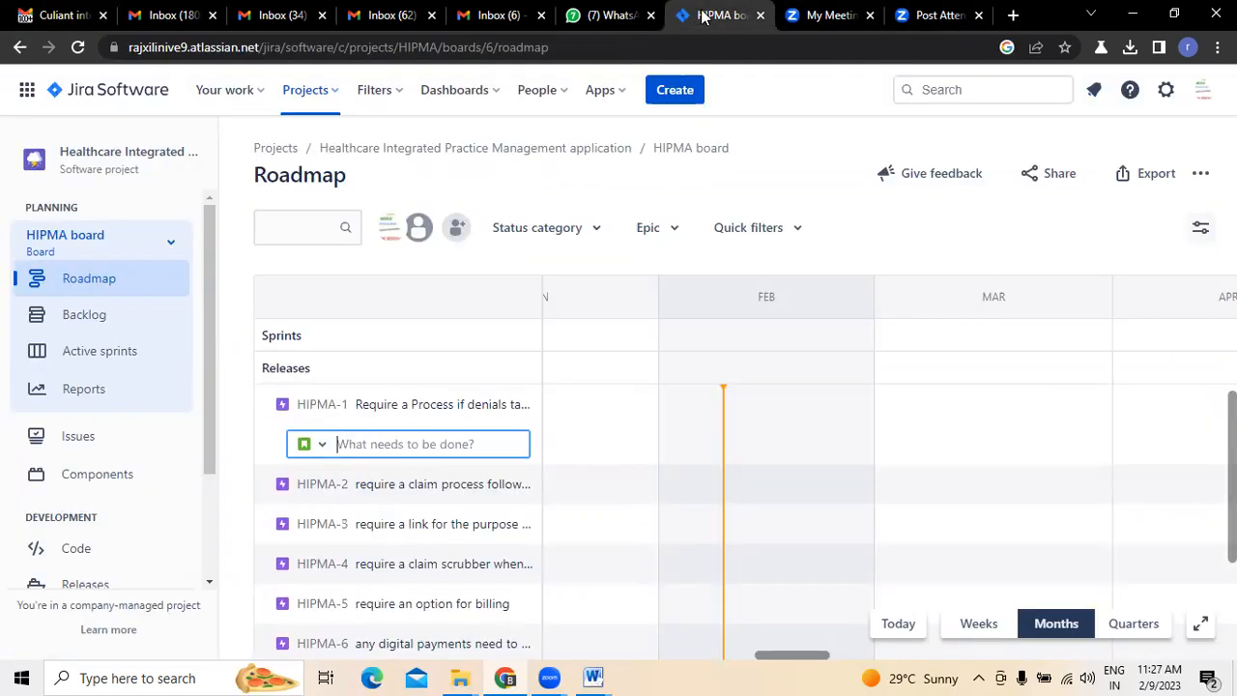
text(as a s)
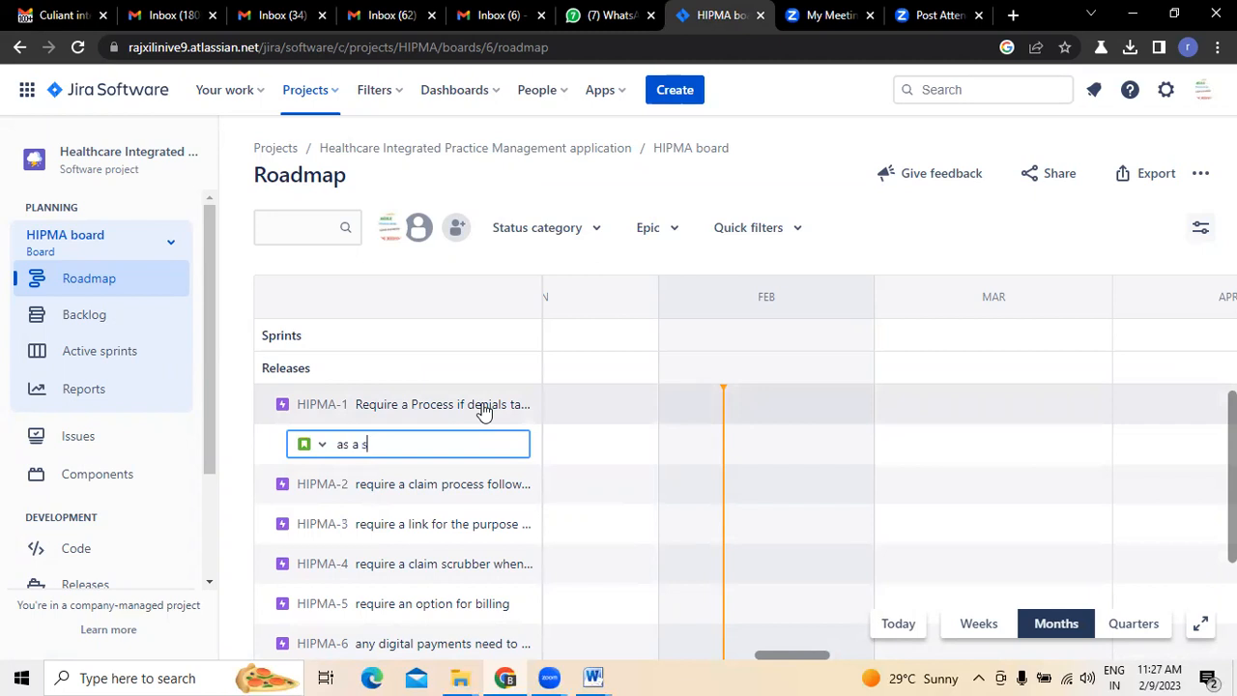
text(ystem usrer)
key(BackSpace)
key(BackSpace)
key(BackSpace)
key(BackSpace)
text(ser i want you to create a)
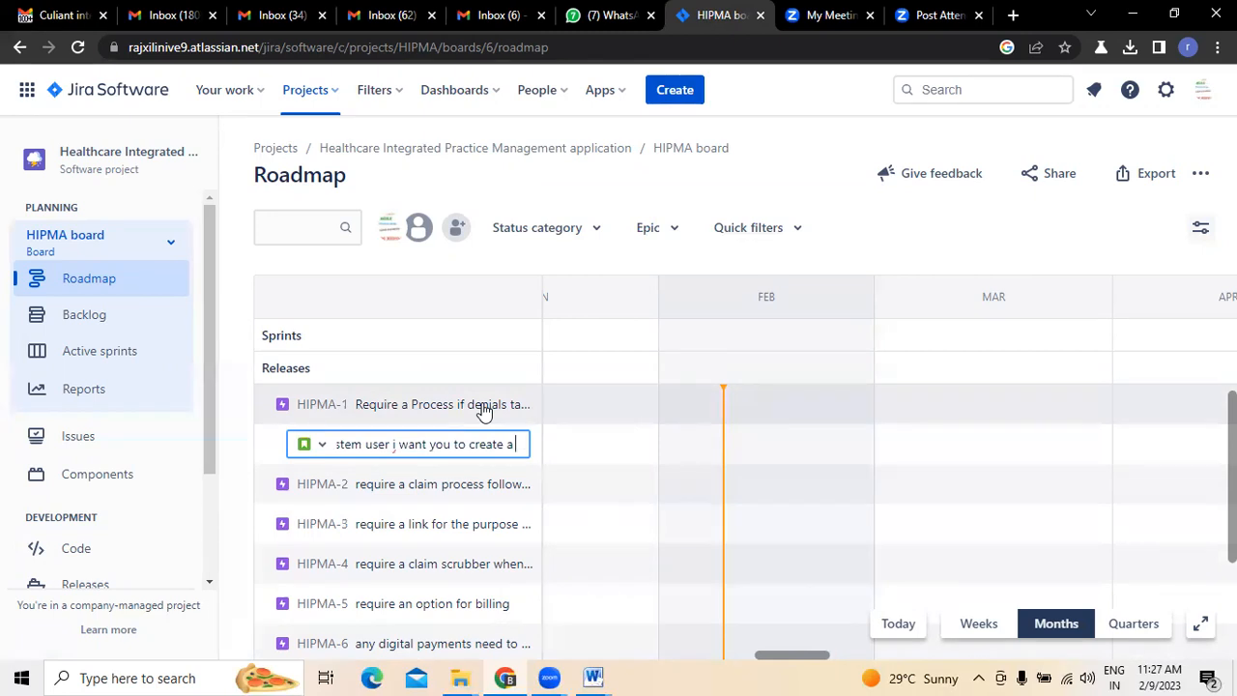
text( login page)
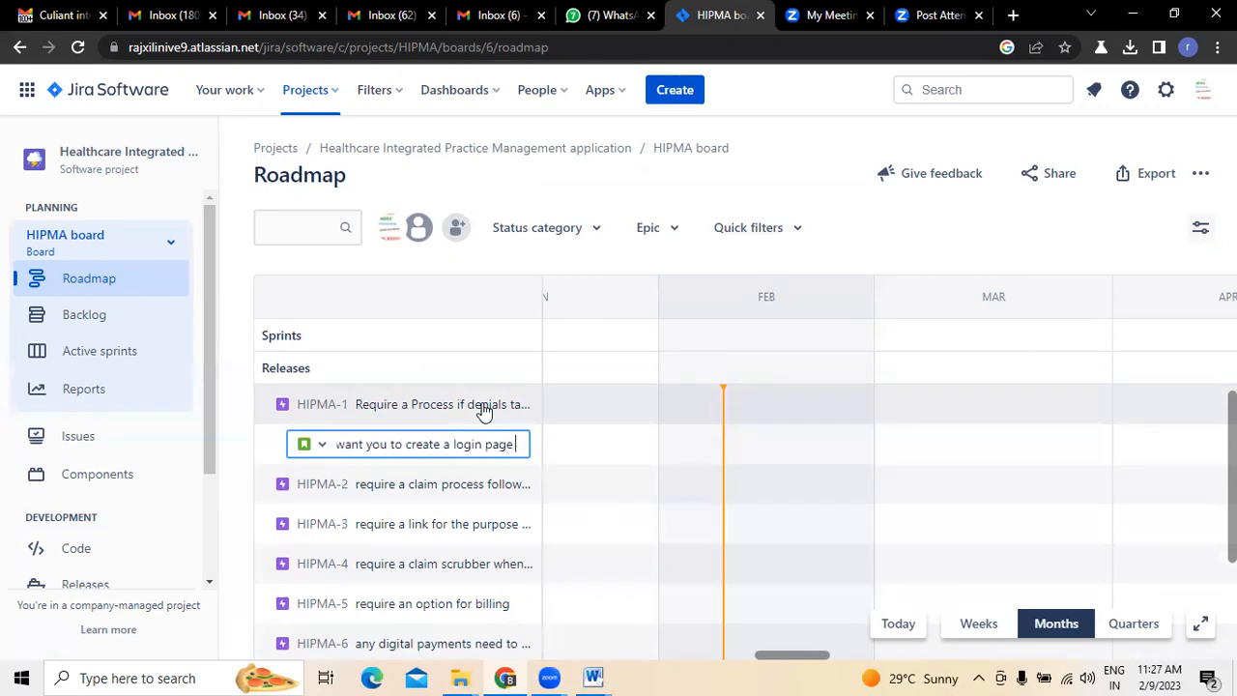
- Check the email's wording again and replace "a login page" in the child issue's summary with "an account"
click(68, 16)
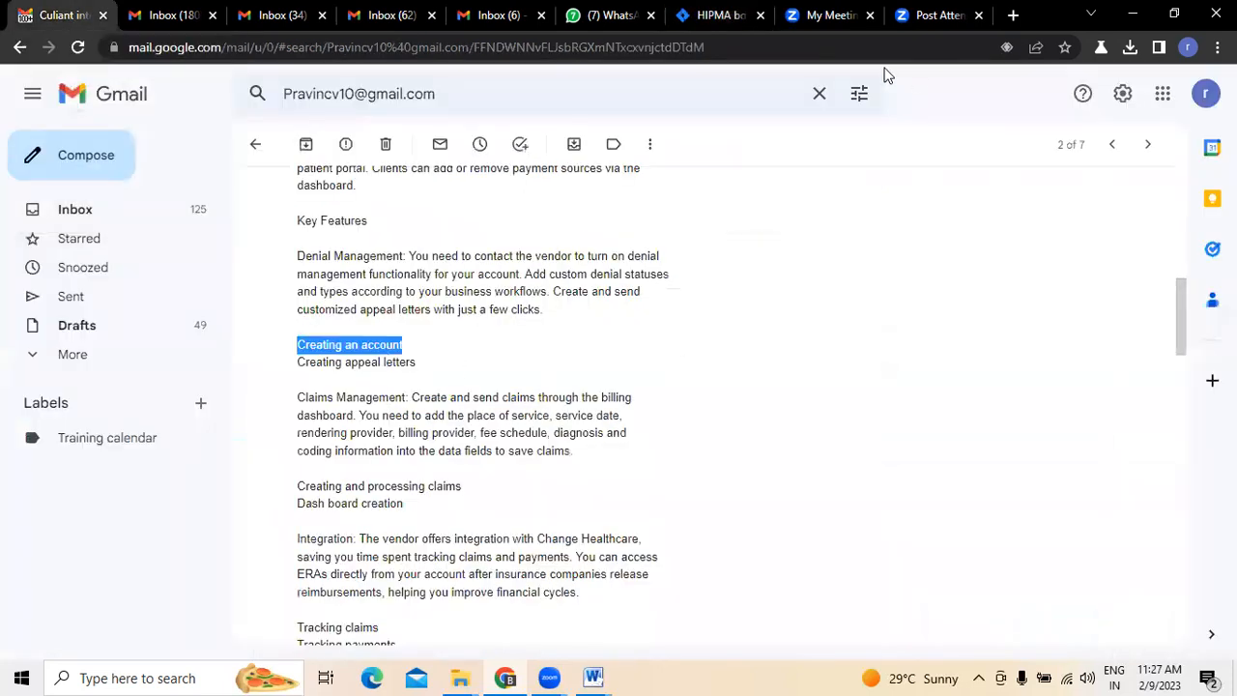
click(701, 12)
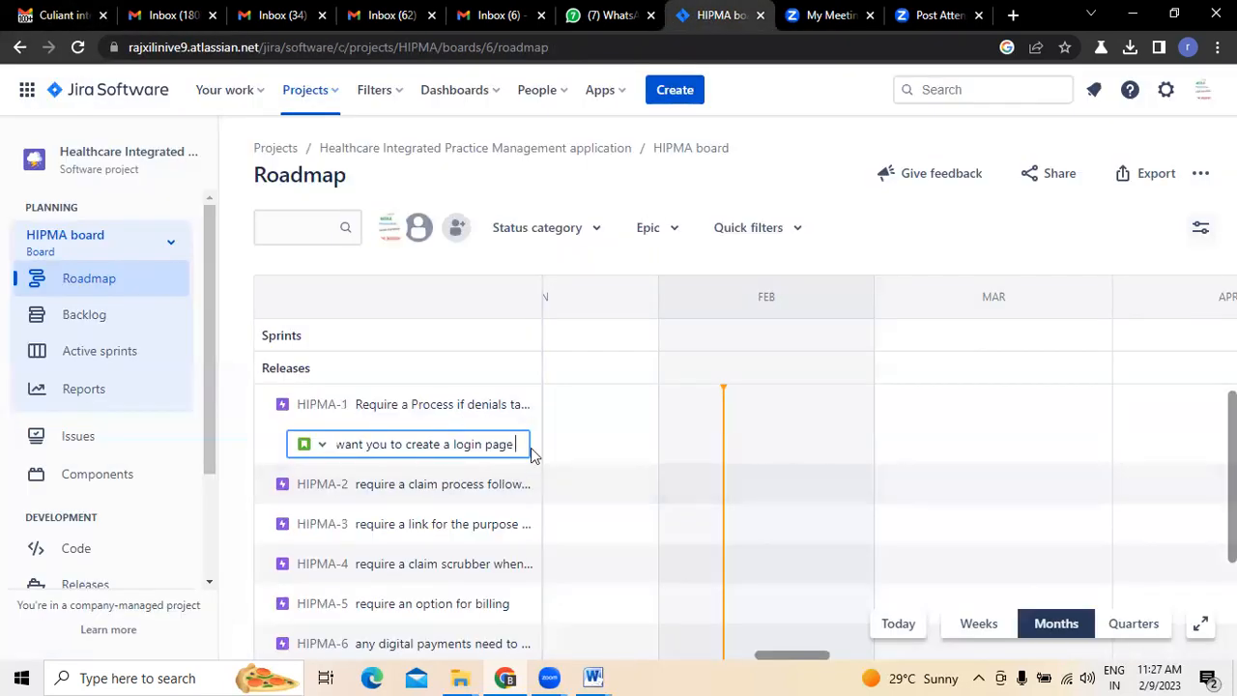
key(BackSpace)
key(BackSpace)
key(BackSpace)
key(BackSpace)
key(BackSpace)
key(BackSpace)
key(BackSpace)
key(BackSpace)
key(BackSpace)
key(BackSpace)
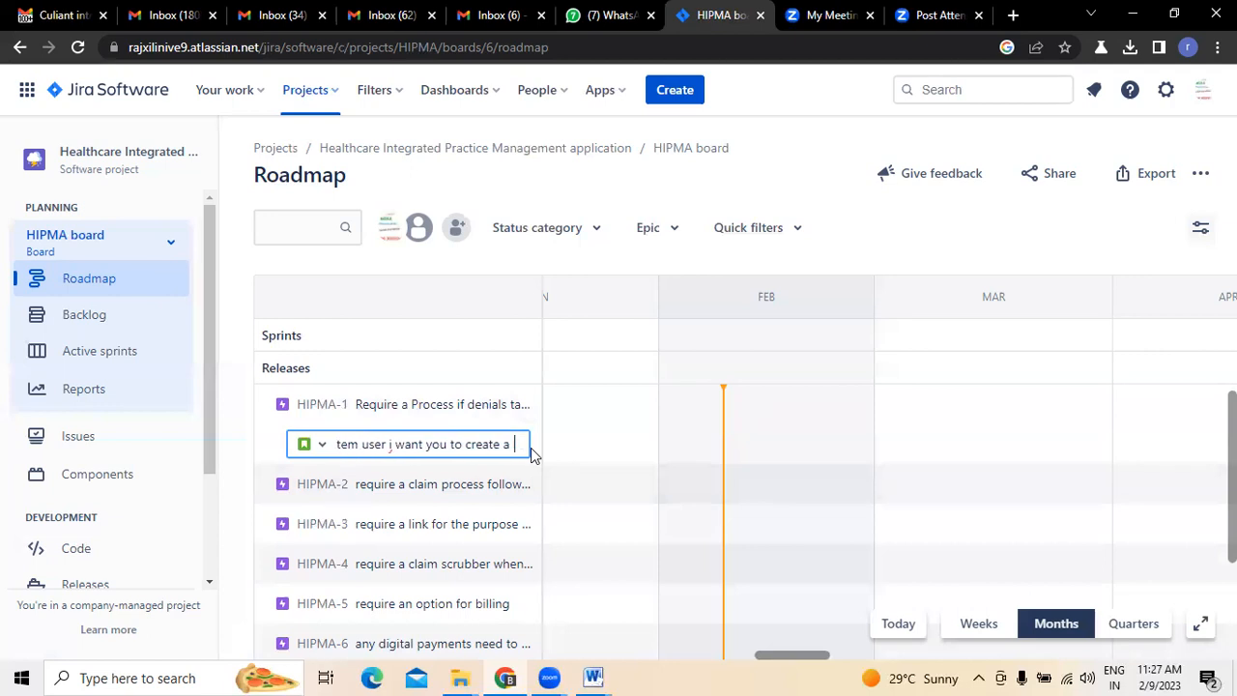
text(n acc)
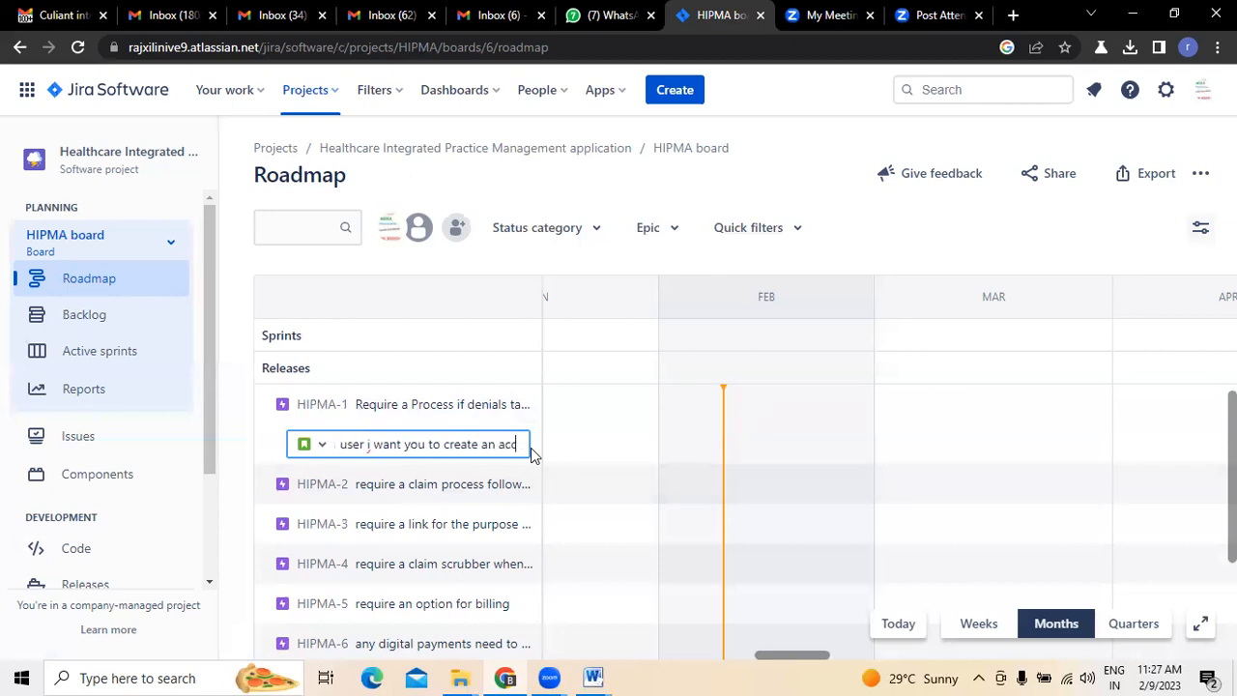
text(ount )
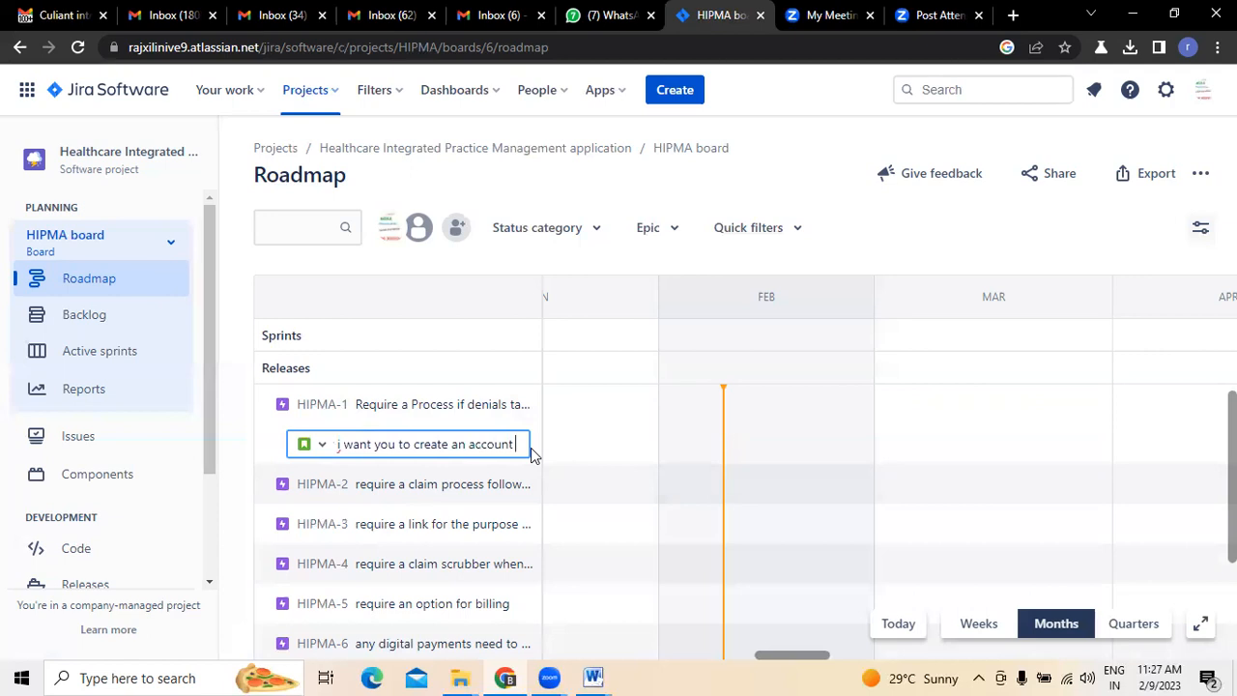
text(to thst)
- Finish the summary with "to that i can login accordingly", correcting the spelling of "accordingly", and create the child issue under HIPMA-1
key(BackSpace)
key(BackSpace)
key(BackSpace)
text(at i can login accrodngly)
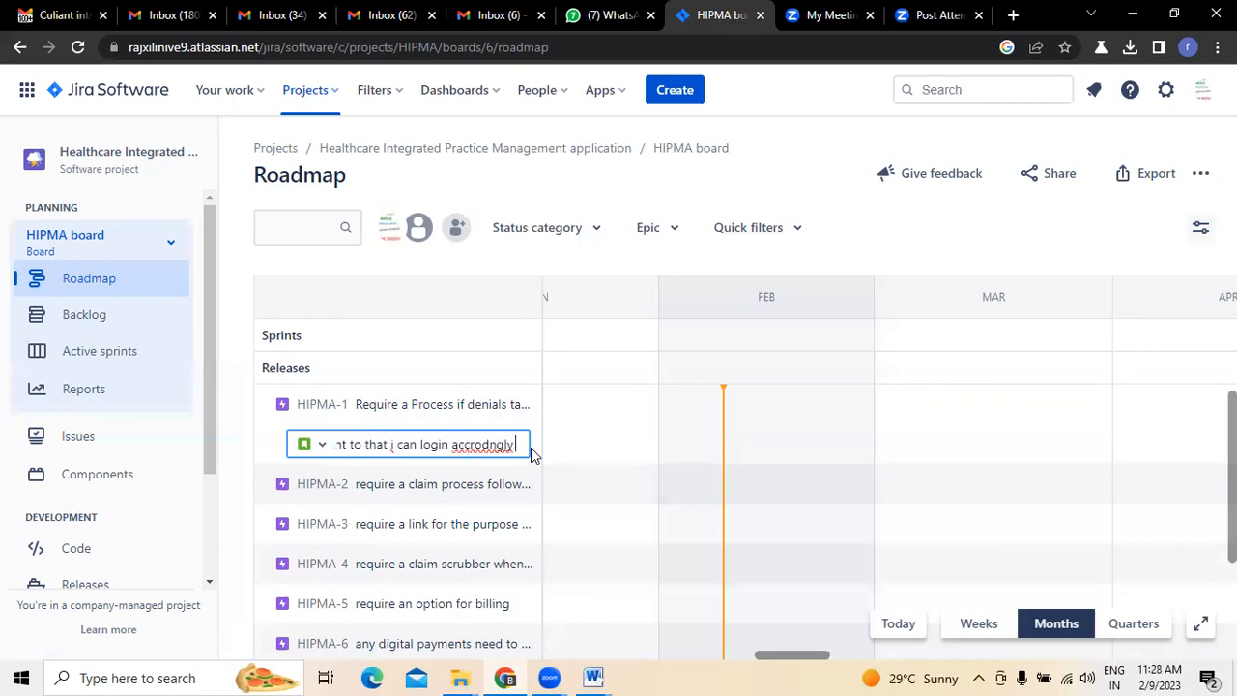
right_click(493, 450)
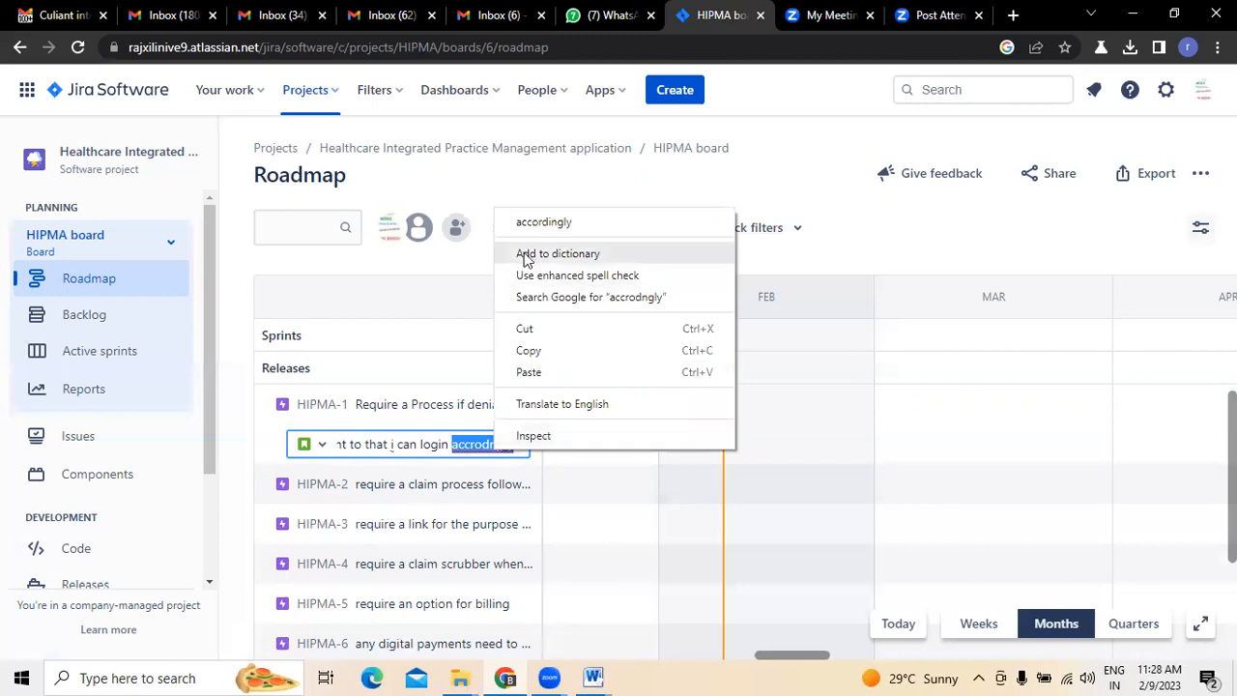
click(532, 222)
key(Return)
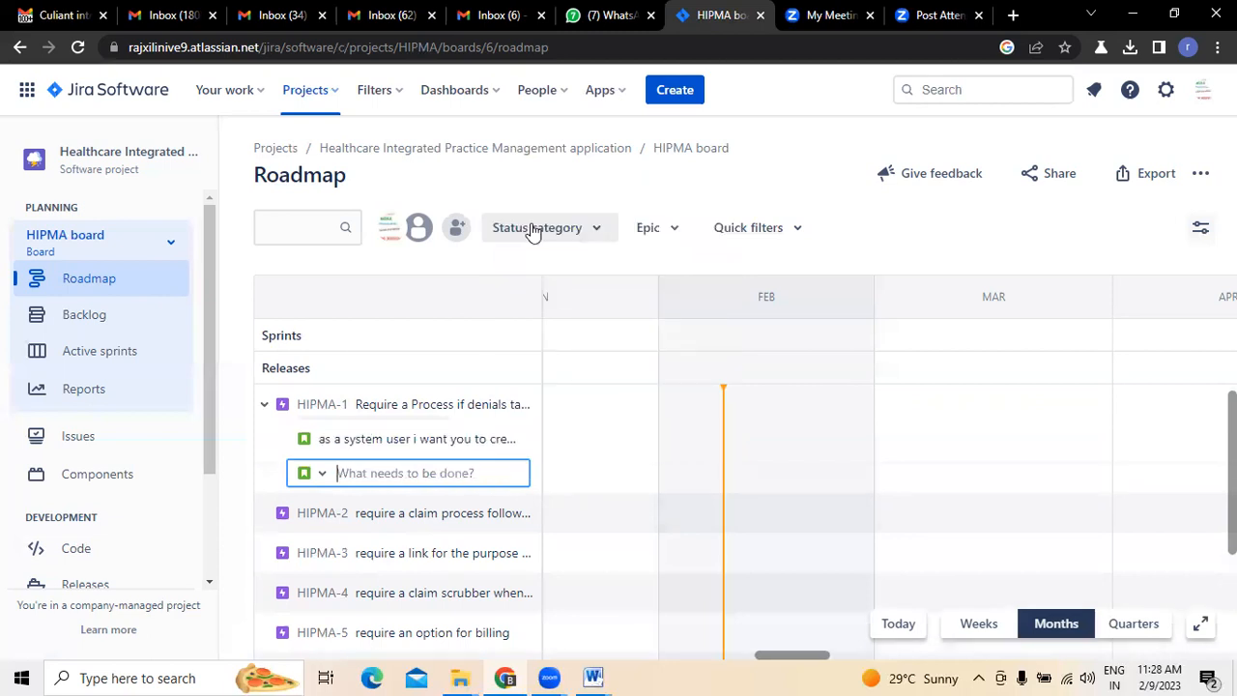
- Open the new child issue's details and highlight "want you to create an account" and "login accordingly" in its summary
click(355, 439)
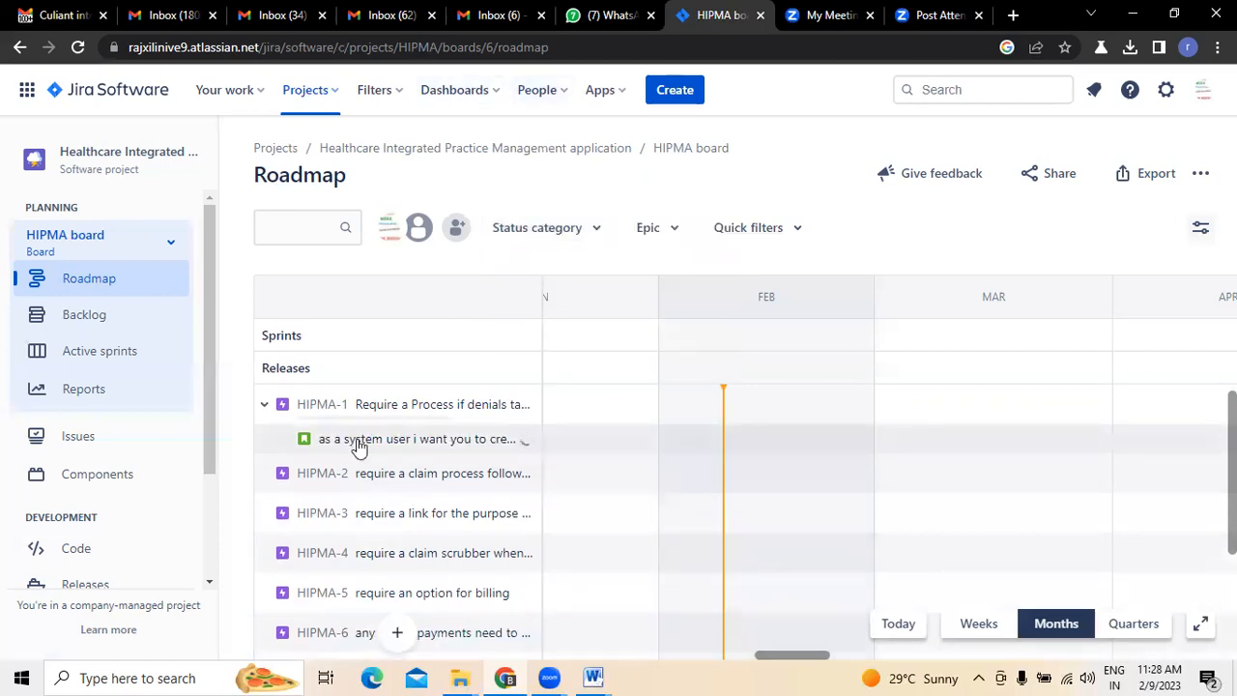
click(430, 446)
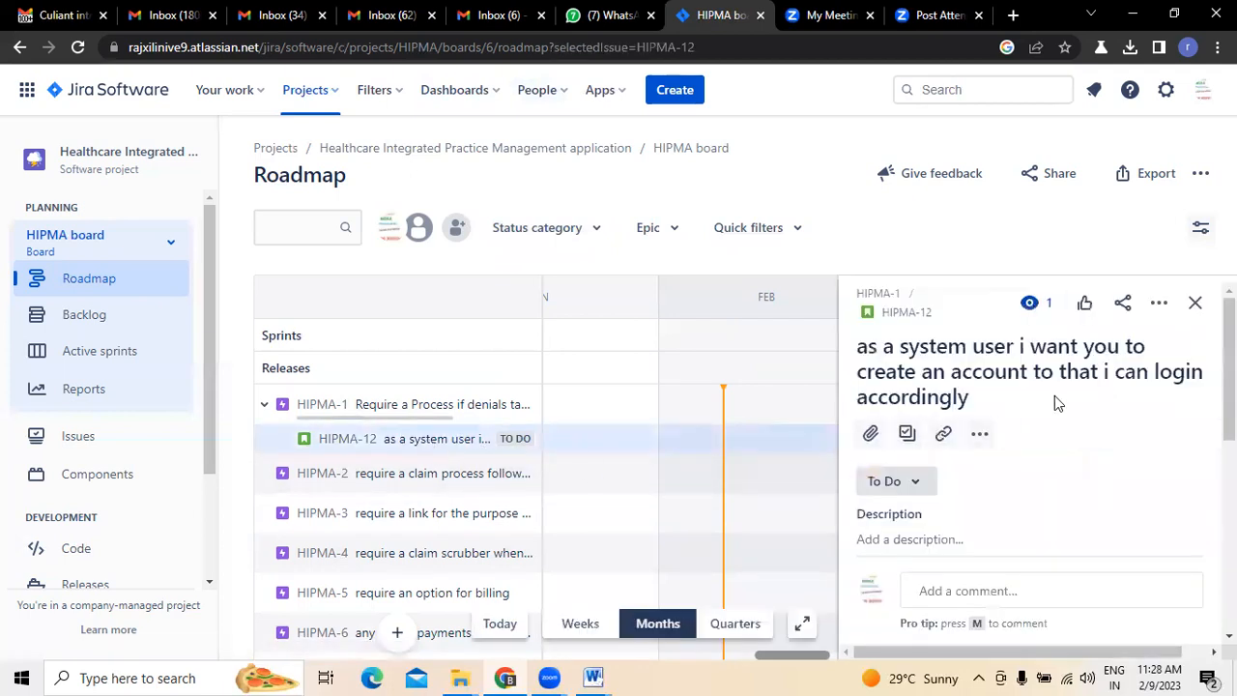
drag(1030, 345, 1027, 371)
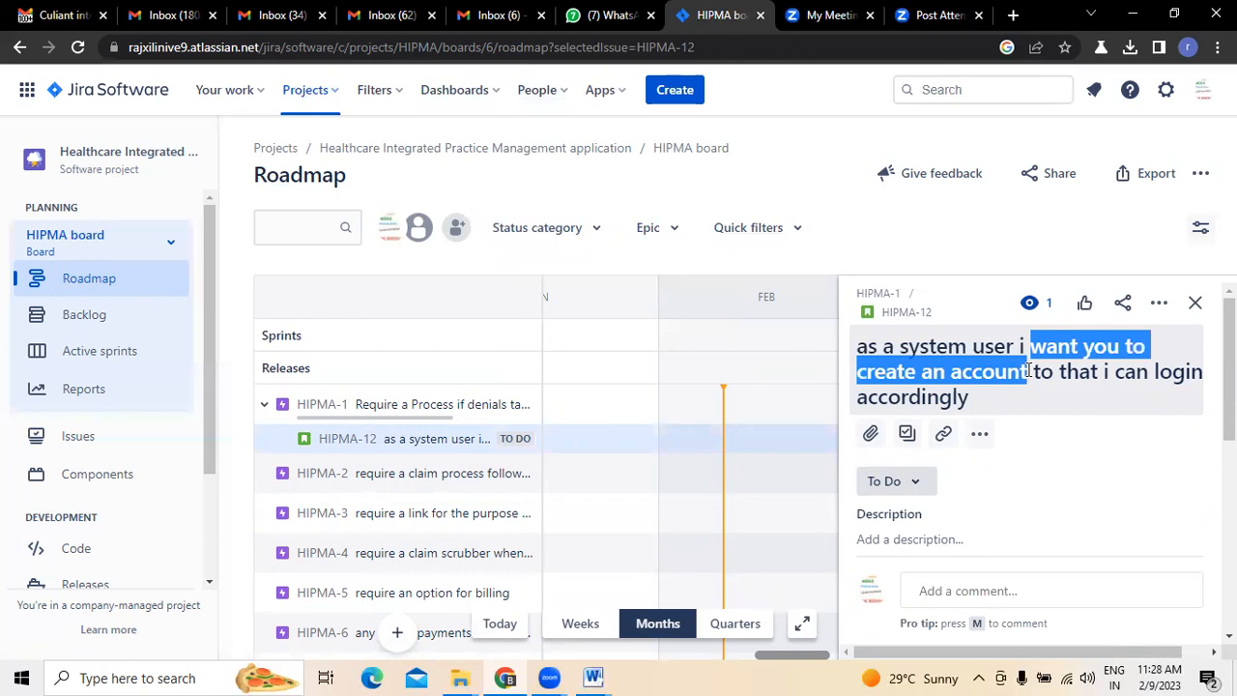
drag(1154, 371, 1176, 401)
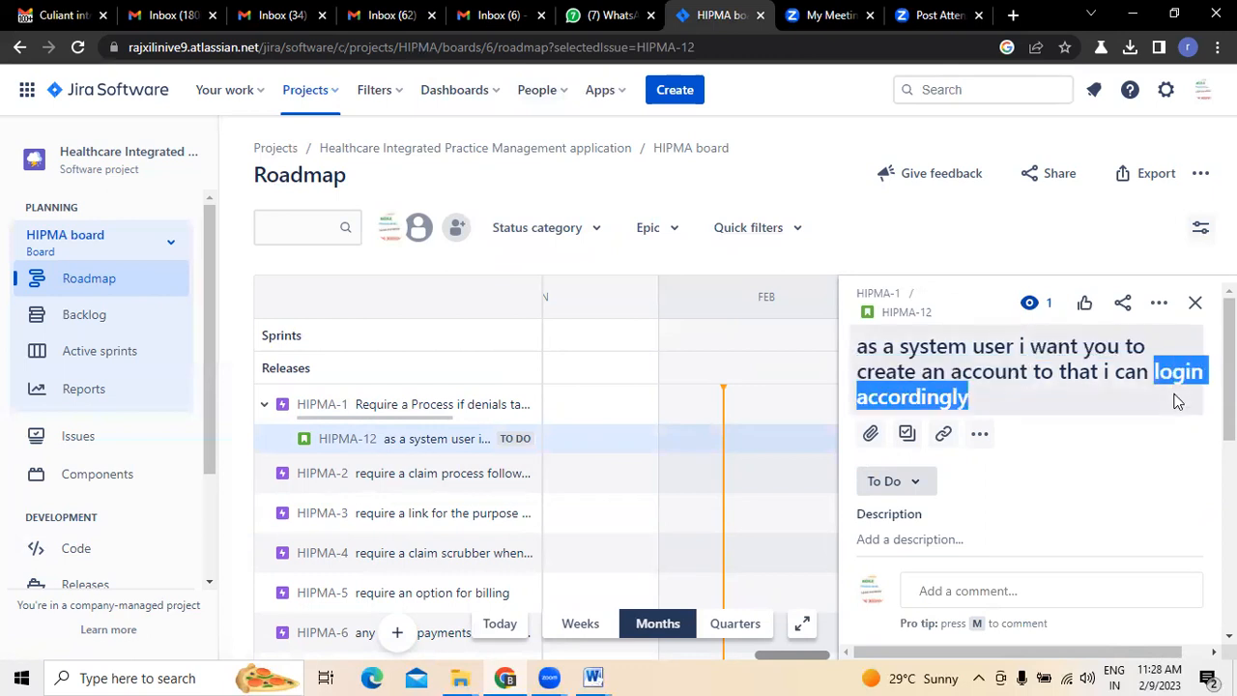
- Close the issue details, check the email's next Denial Management sub-item and start another HIPMA-1 child issue with "as a user i want"
click(1195, 303)
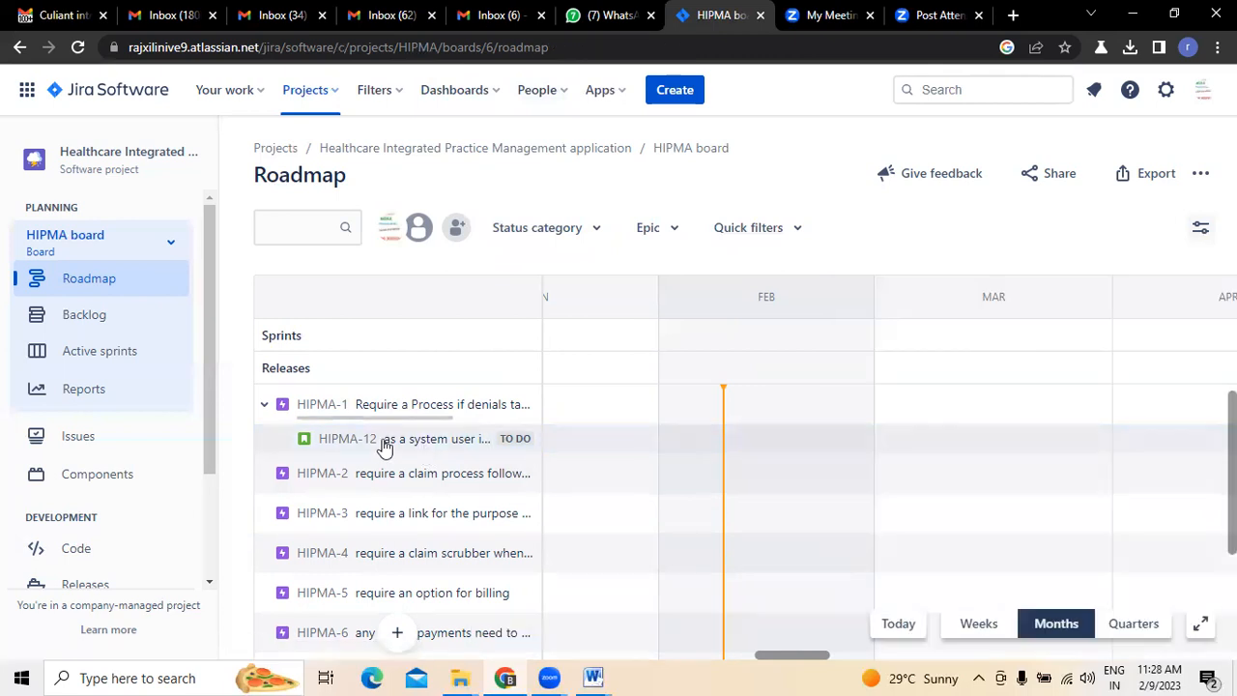
click(41, 17)
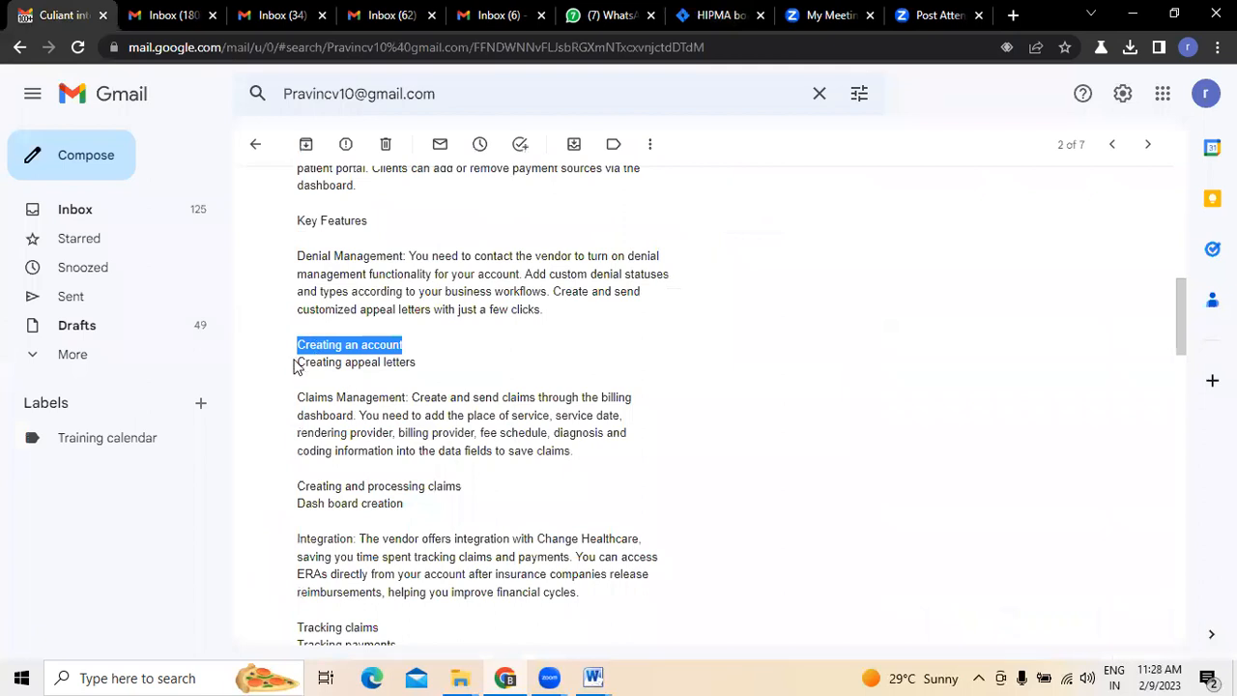
click(725, 15)
click(527, 406)
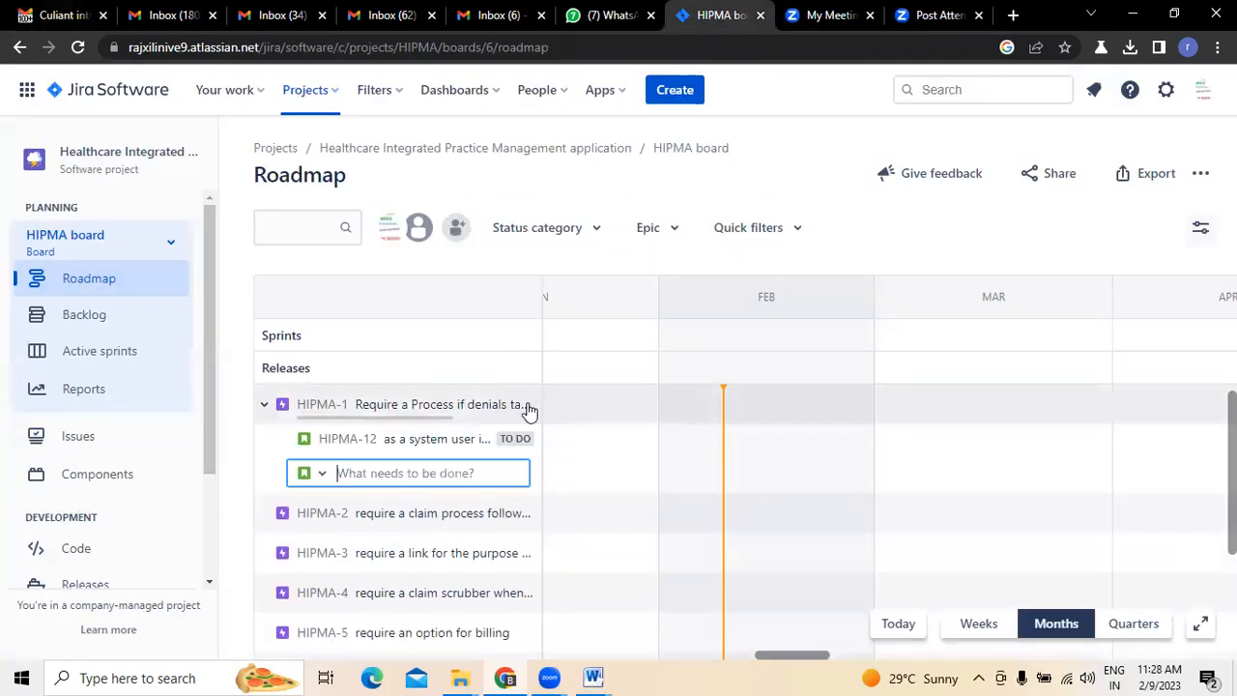
text(as a user i want )
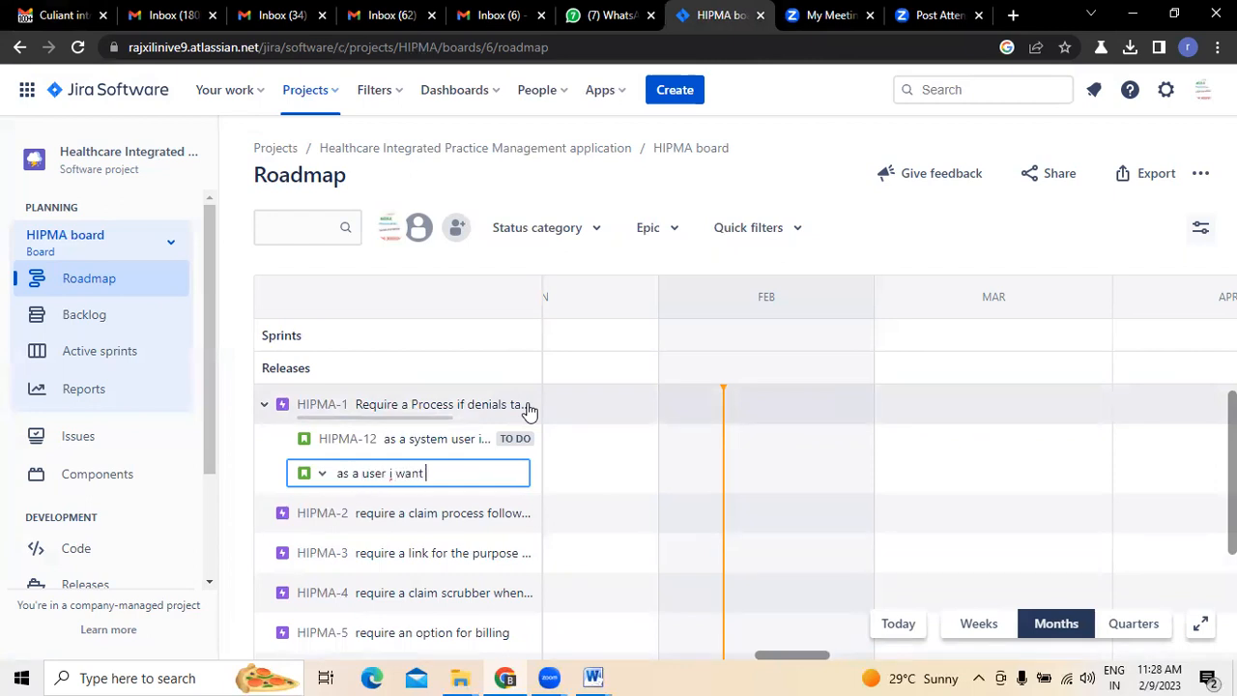
text(you to create an option for mentioning the ap)
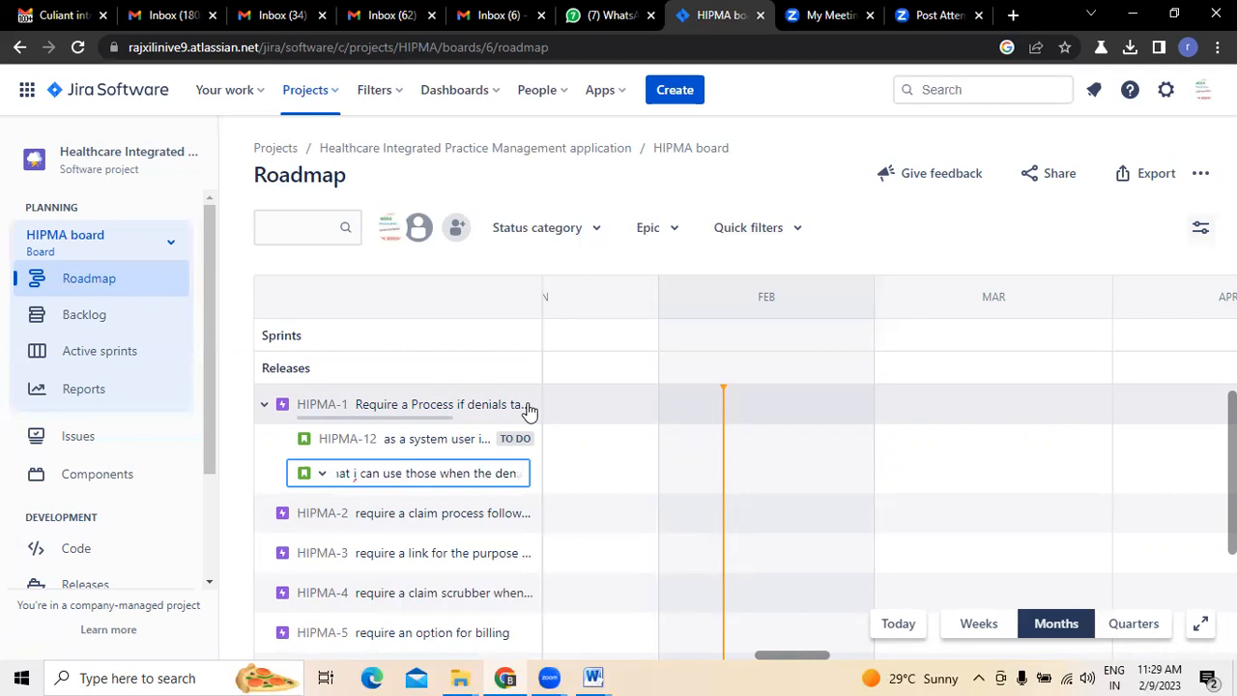
- Continue the summary with "you to create an option for mentioning the" and end it "i can use those when the denail porcess taking place"
text(ail por)
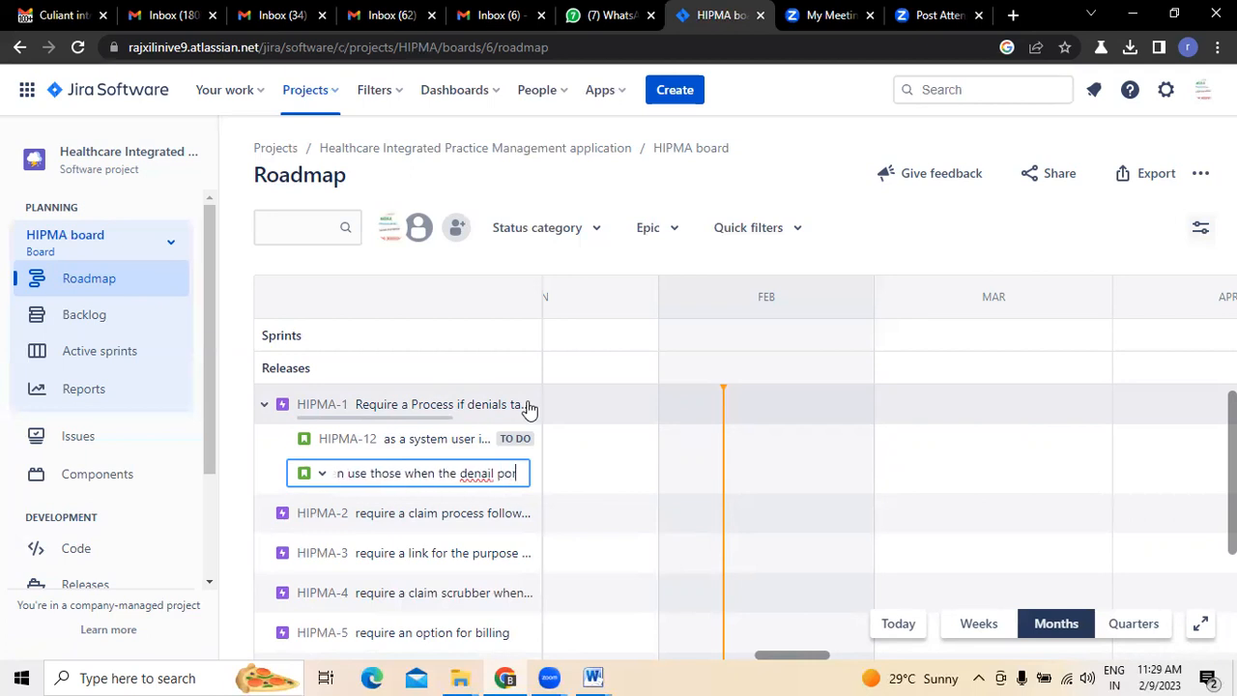
text(cess taking)
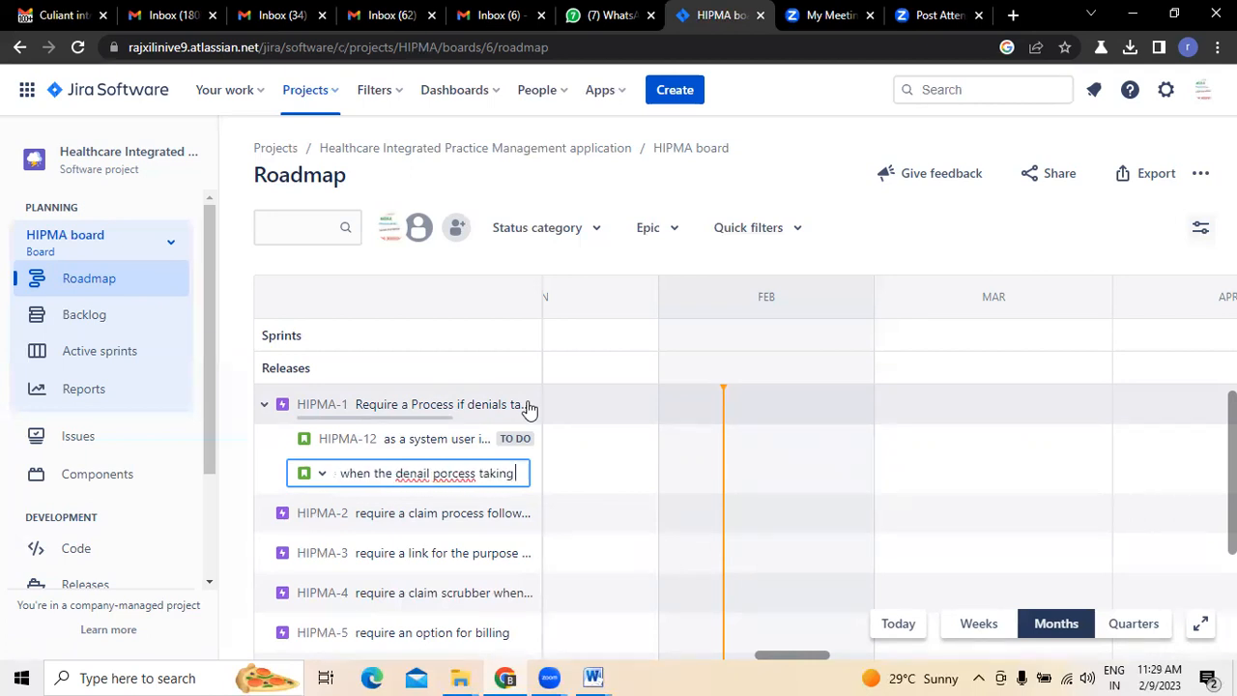
text( place)
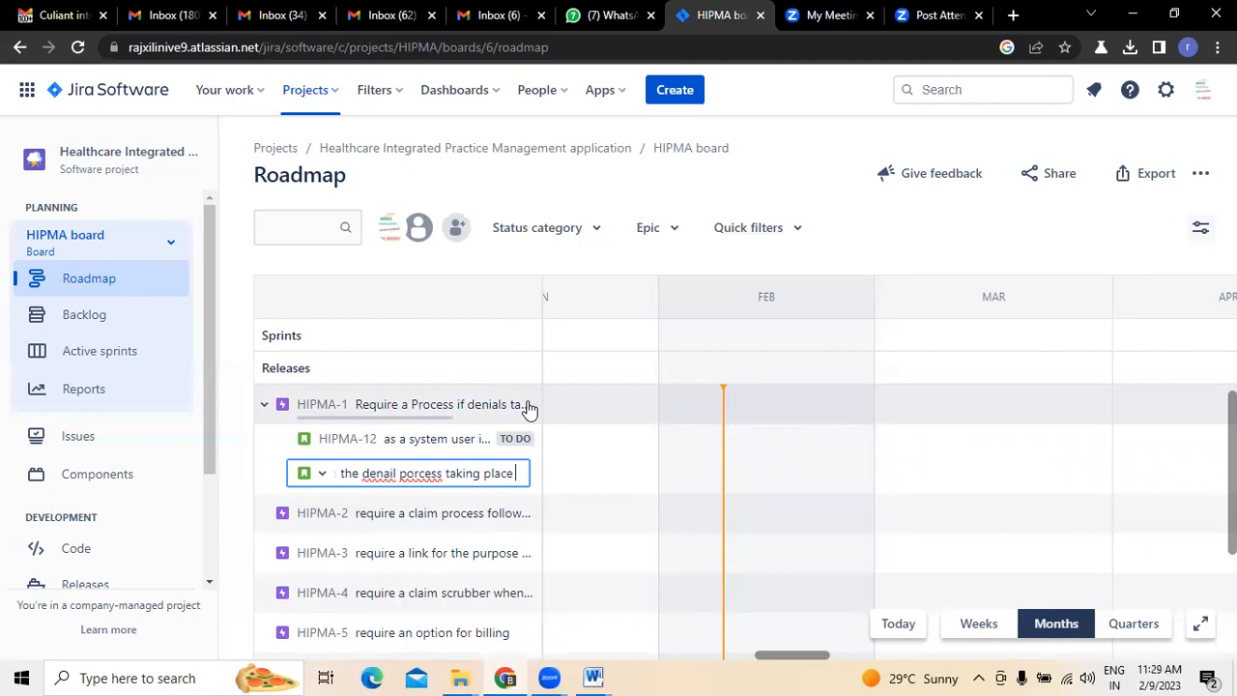
- Correct the misspelled words in the summary to "denial" and "process", and create the child issue under HIPMA-1
right_click(376, 473)
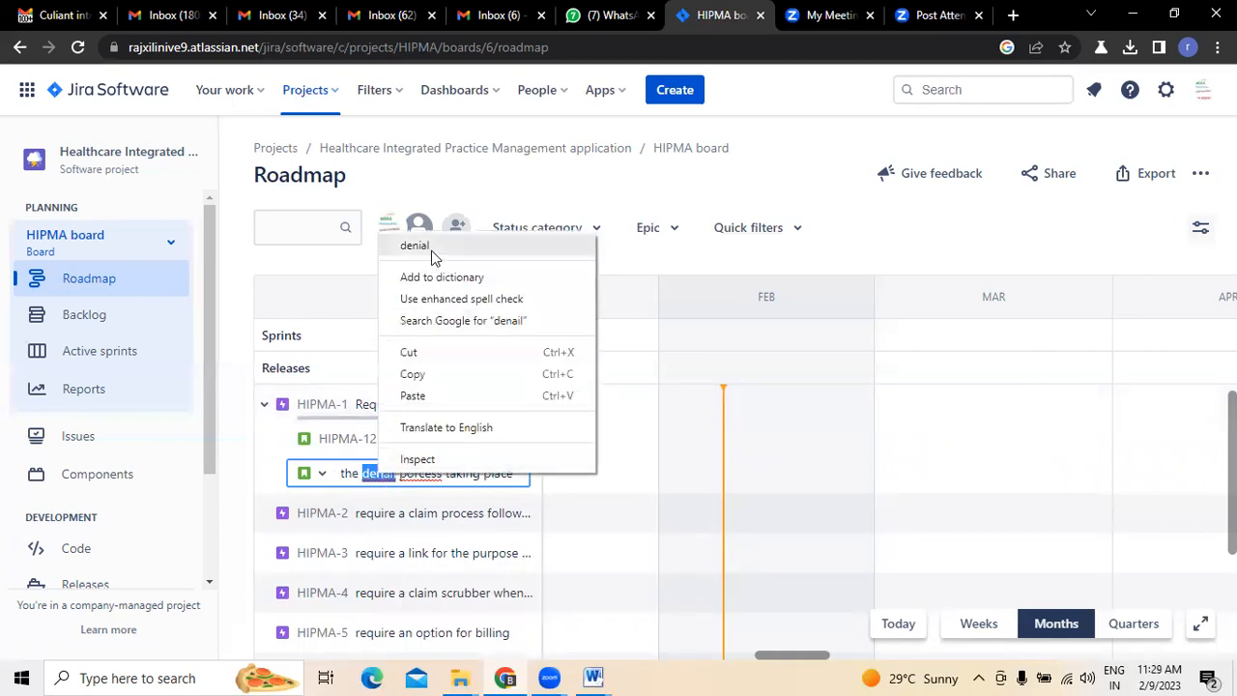
click(431, 250)
right_click(414, 474)
click(462, 242)
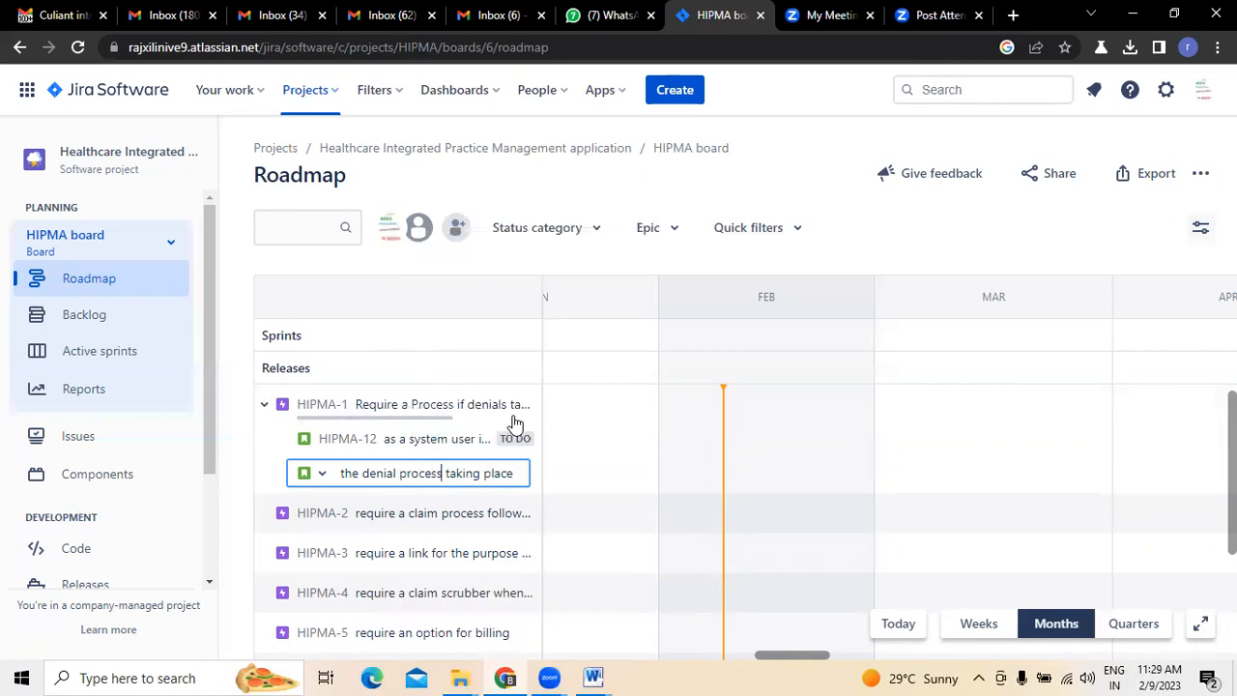
key(Return)
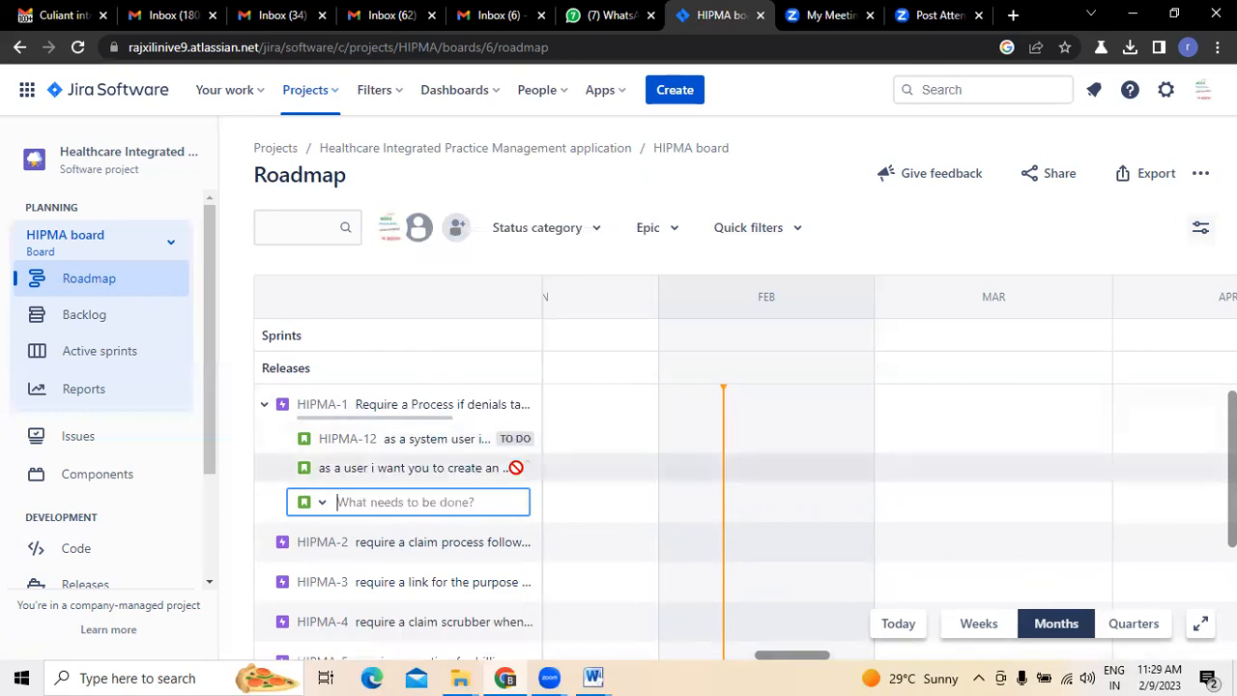
click(267, 408)
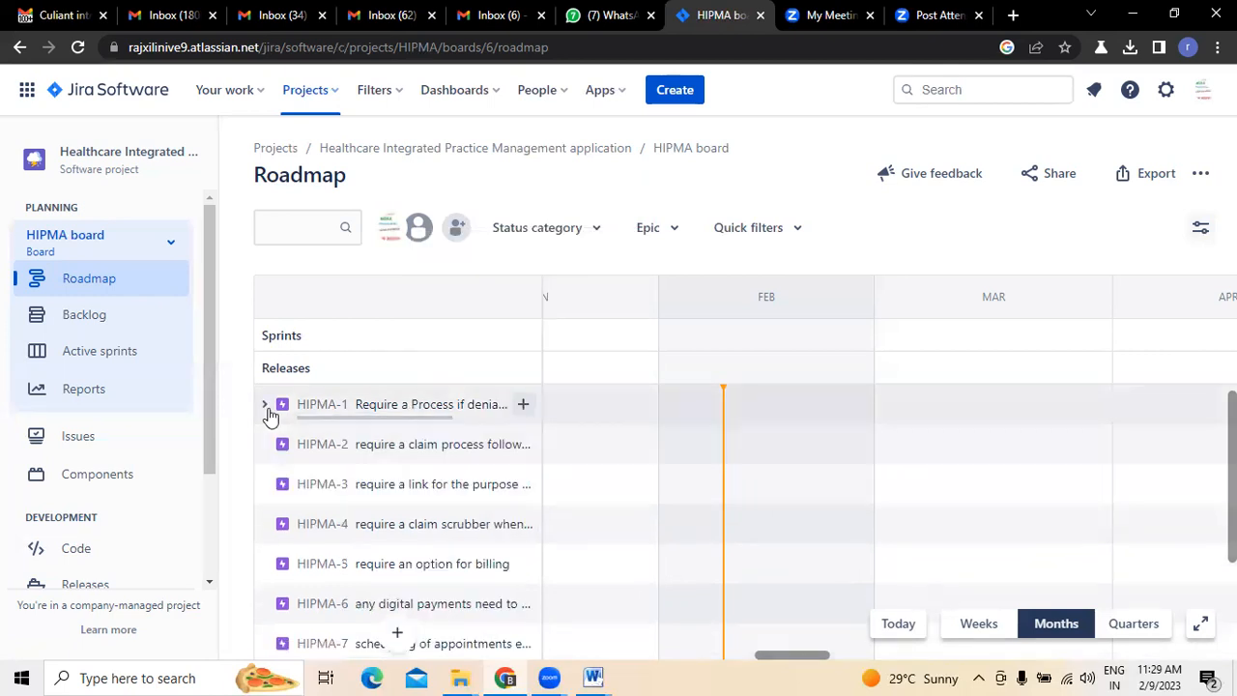
click(267, 407)
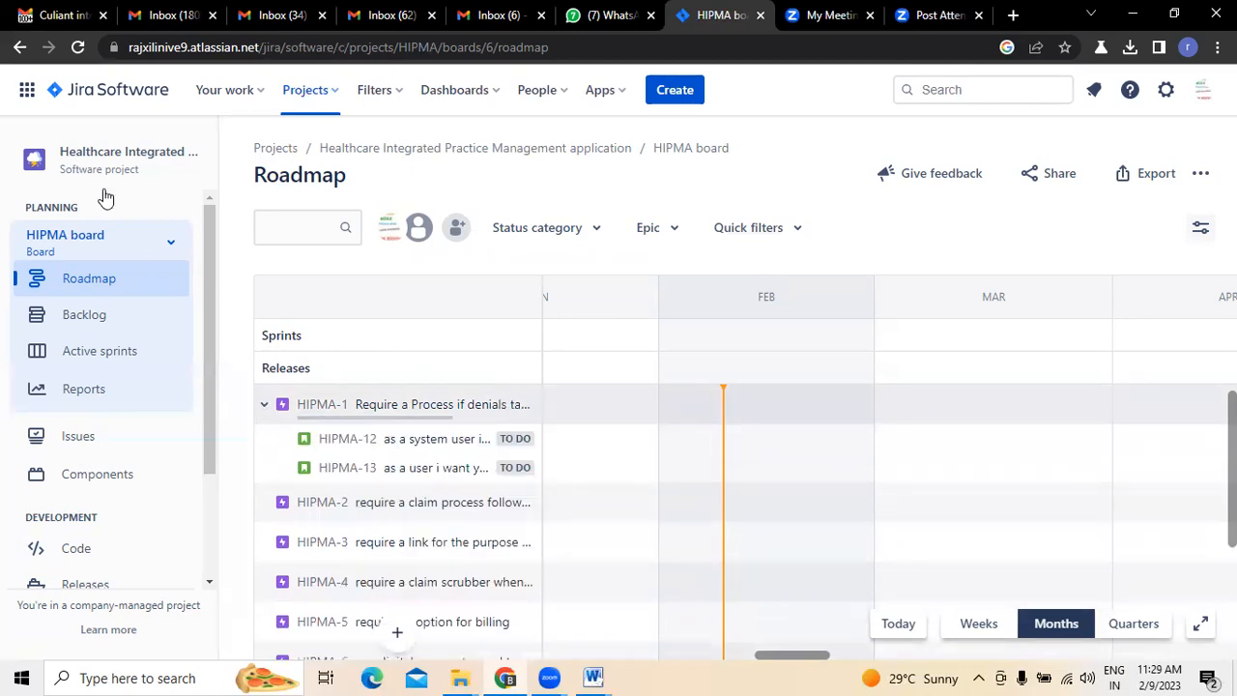
- Review the email's Claims Management sub-items and the full summary of epic HIPMA-2
click(60, 14)
scroll(408, 448, down, 1)
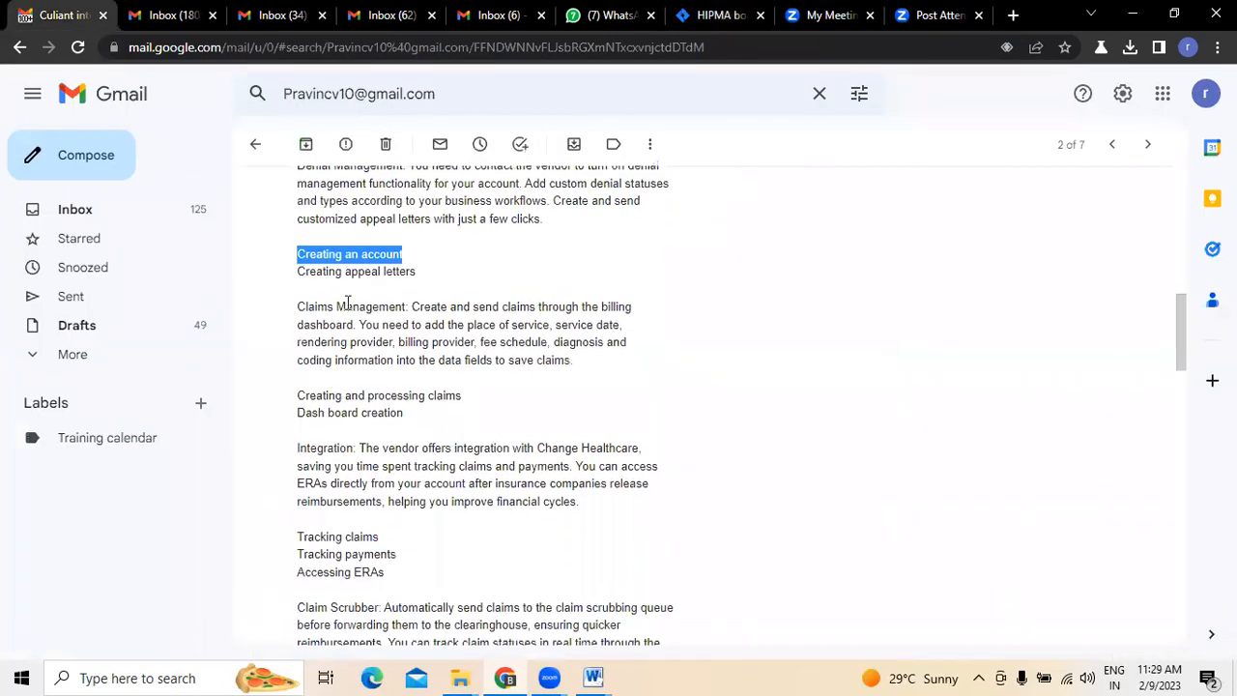
click(723, 15)
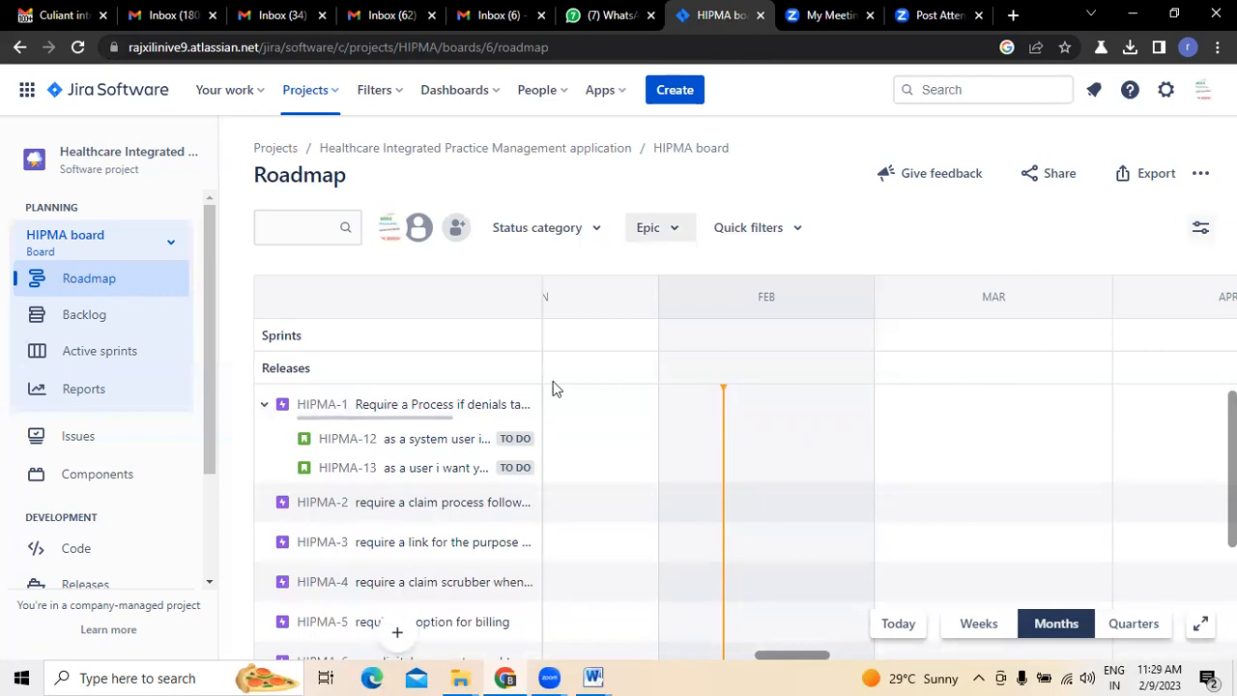
click(263, 405)
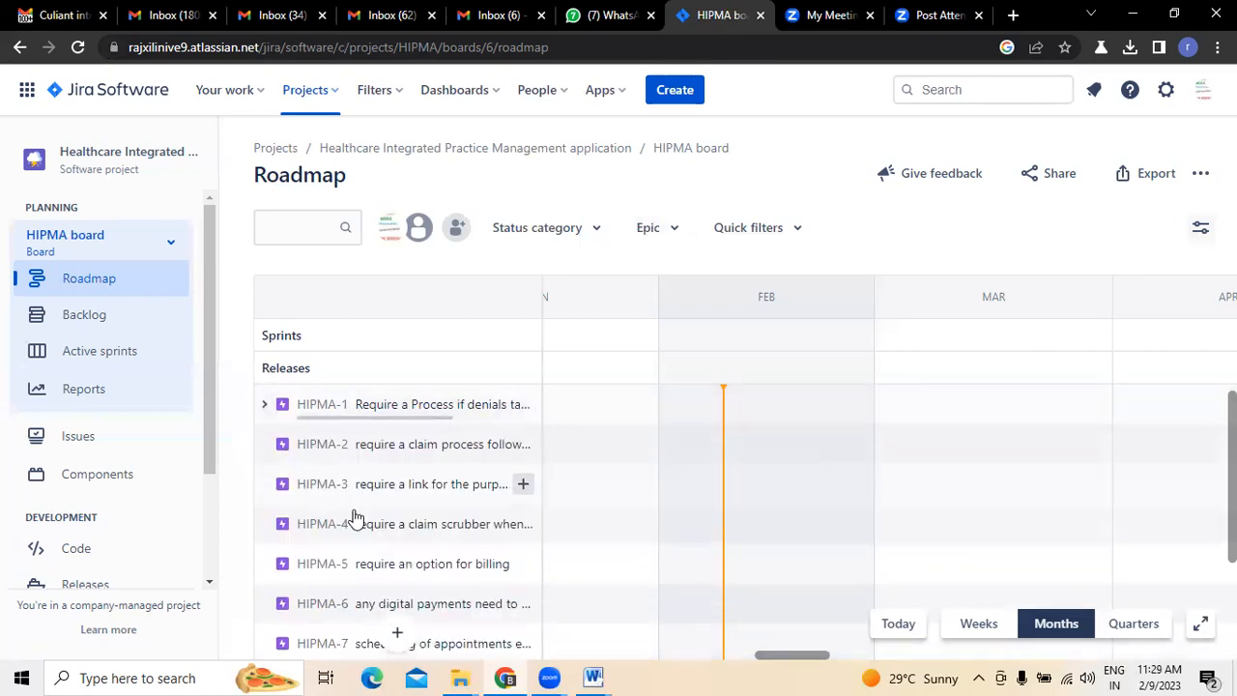
click(428, 452)
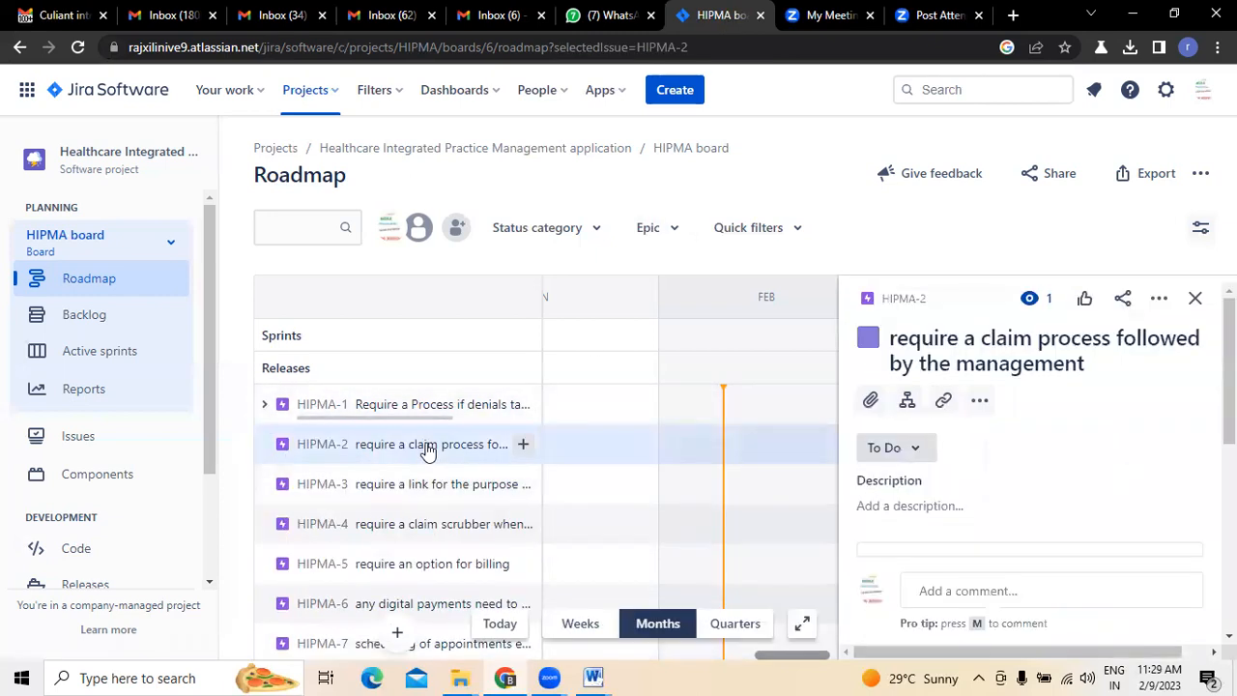
click(1196, 298)
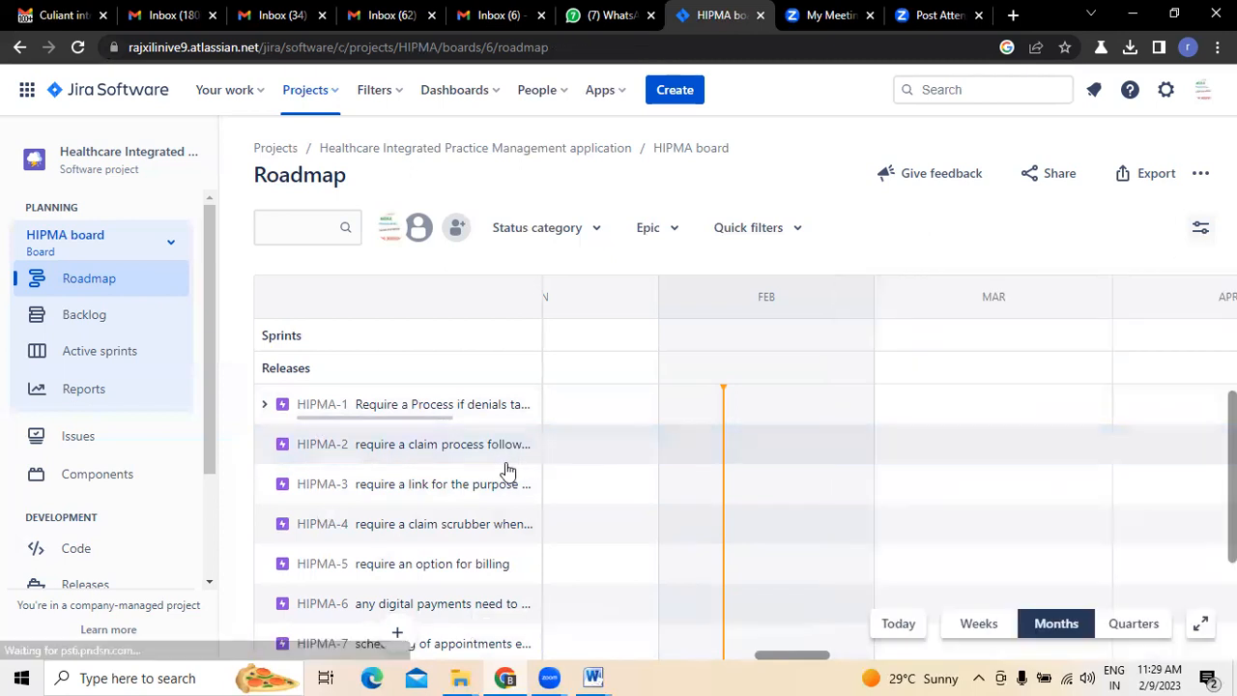
click(63, 15)
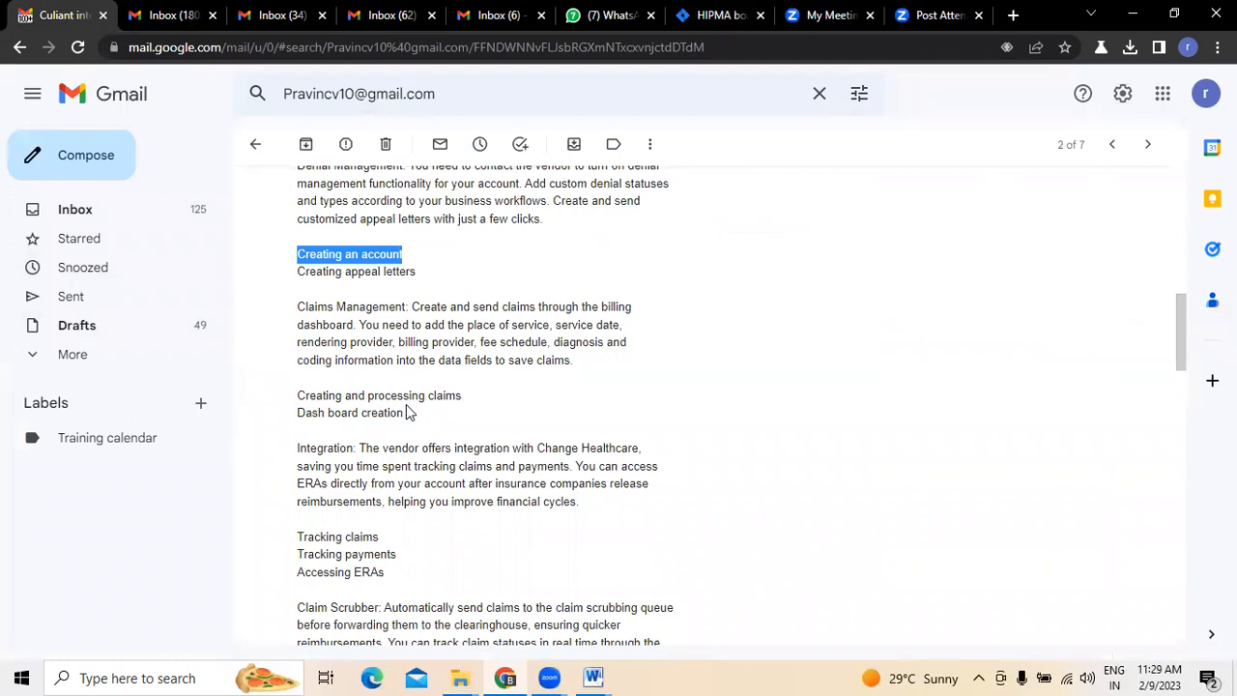
- Start a child issue under HIPMA-2 with the summary "as a user i want you to create an"
click(723, 14)
click(522, 444)
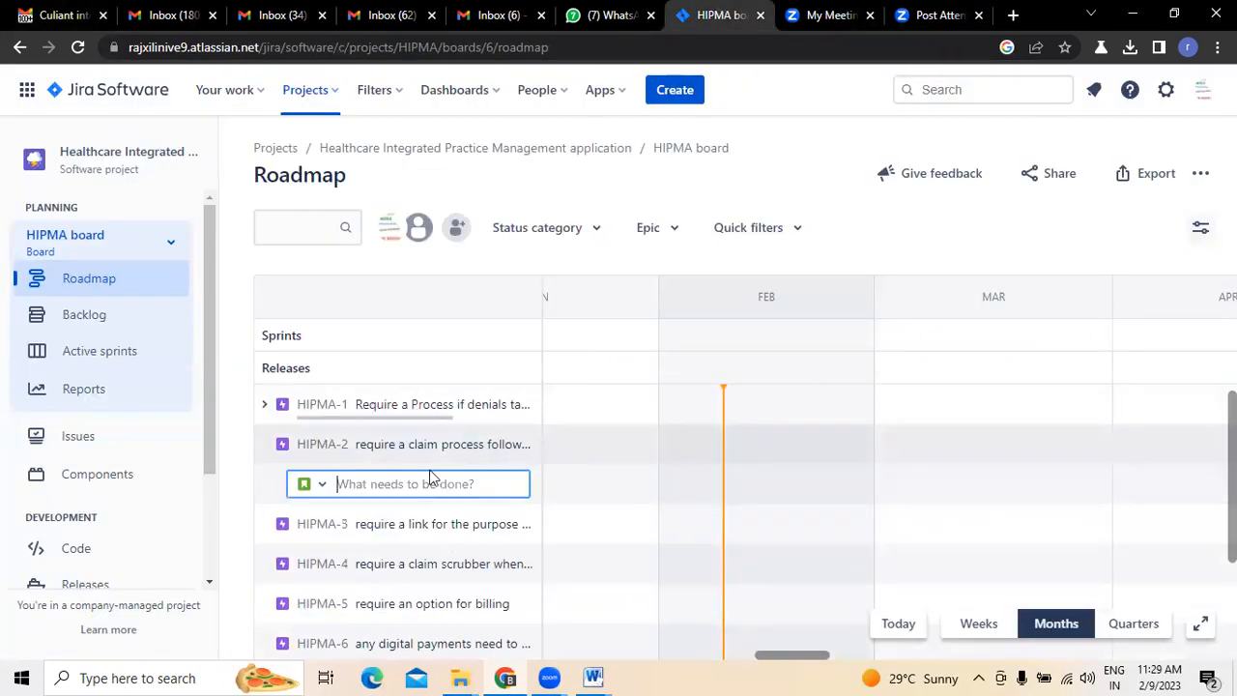
text(as a user i want you to)
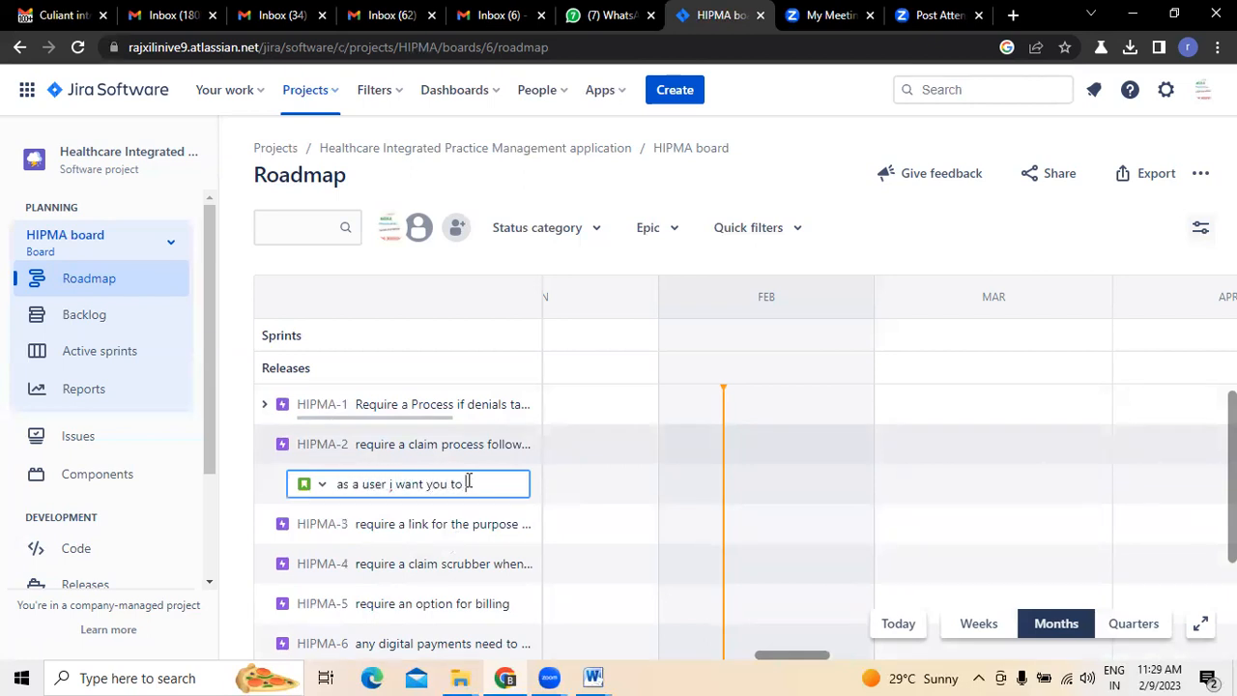
text( create an)
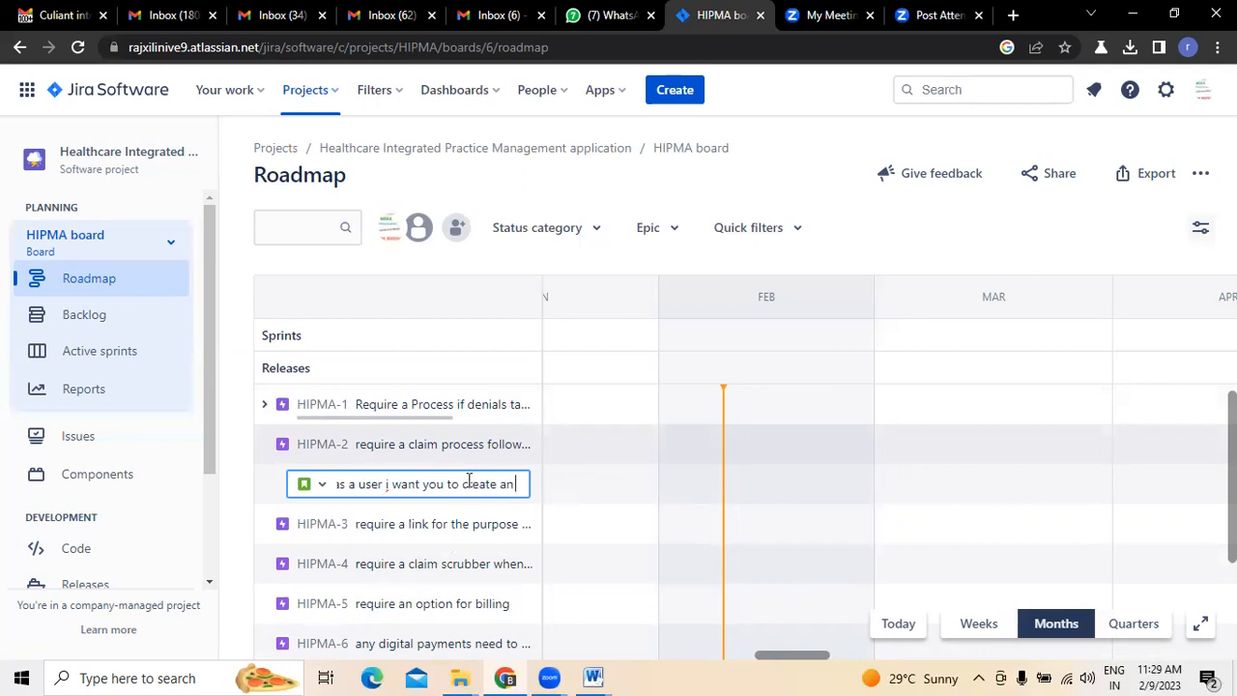
text( claim)
- Continue the HIPMA-2 child issue's summary with "claims processing form so that"
key(BackSpace)
key(BackSpace)
key(BackSpace)
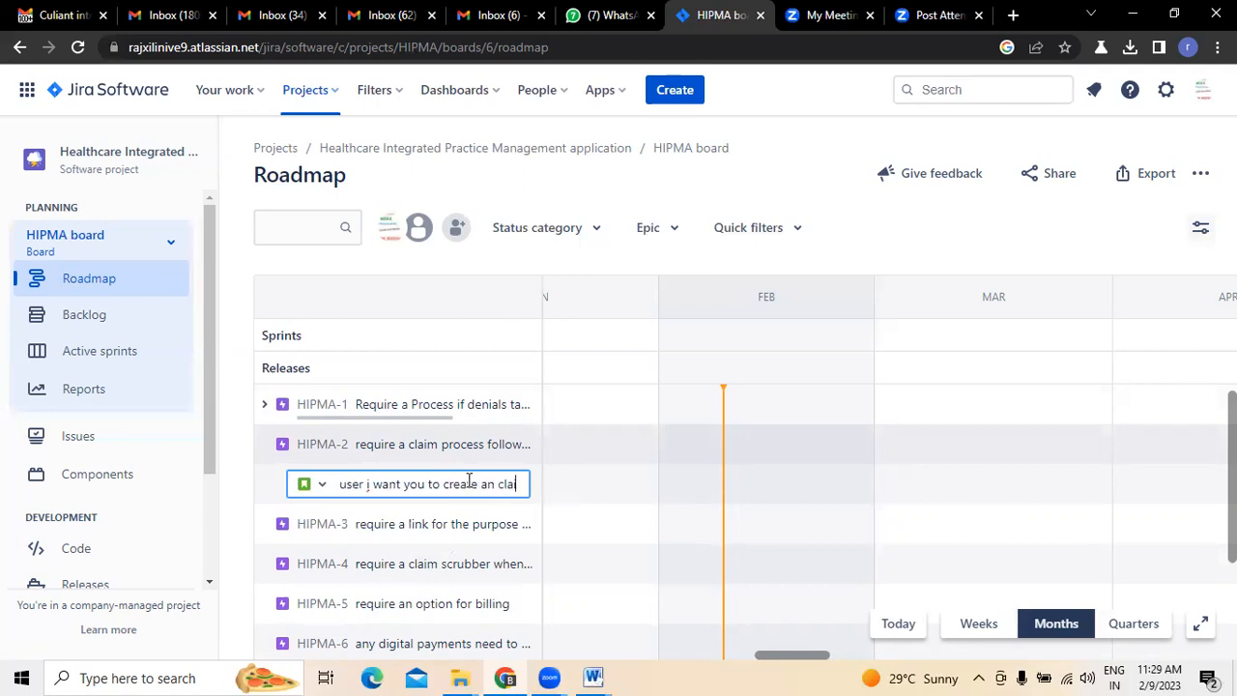
text(aims)
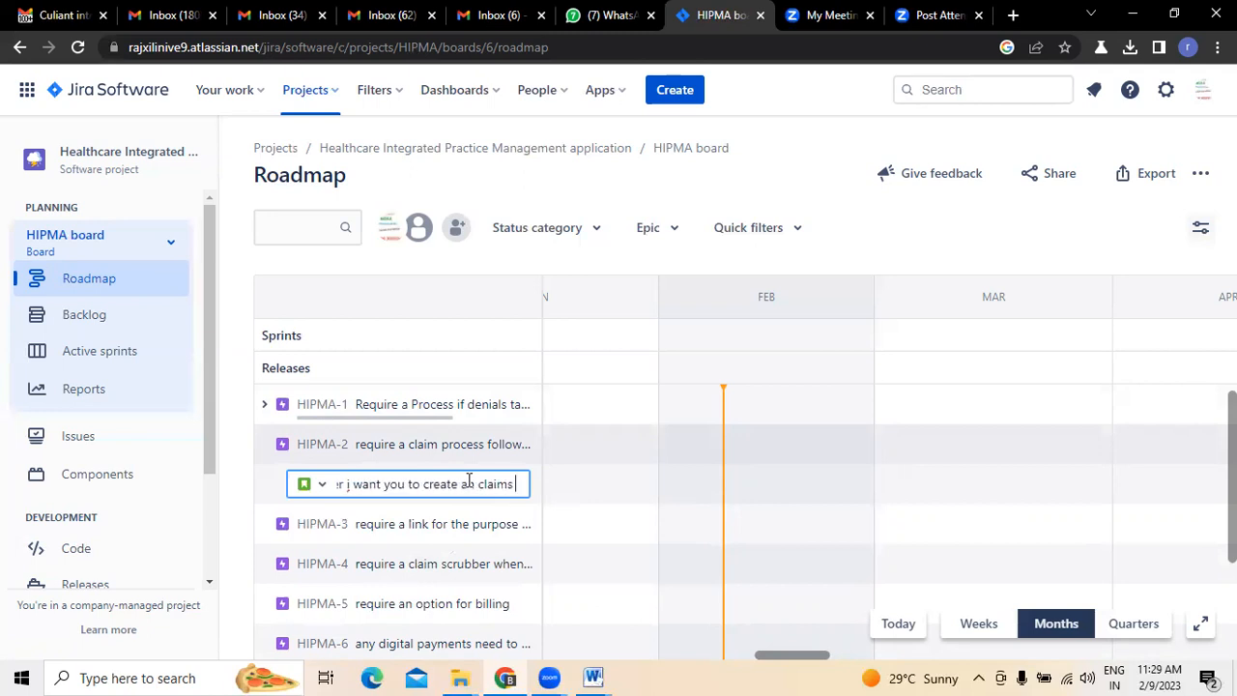
text( processing form so that)
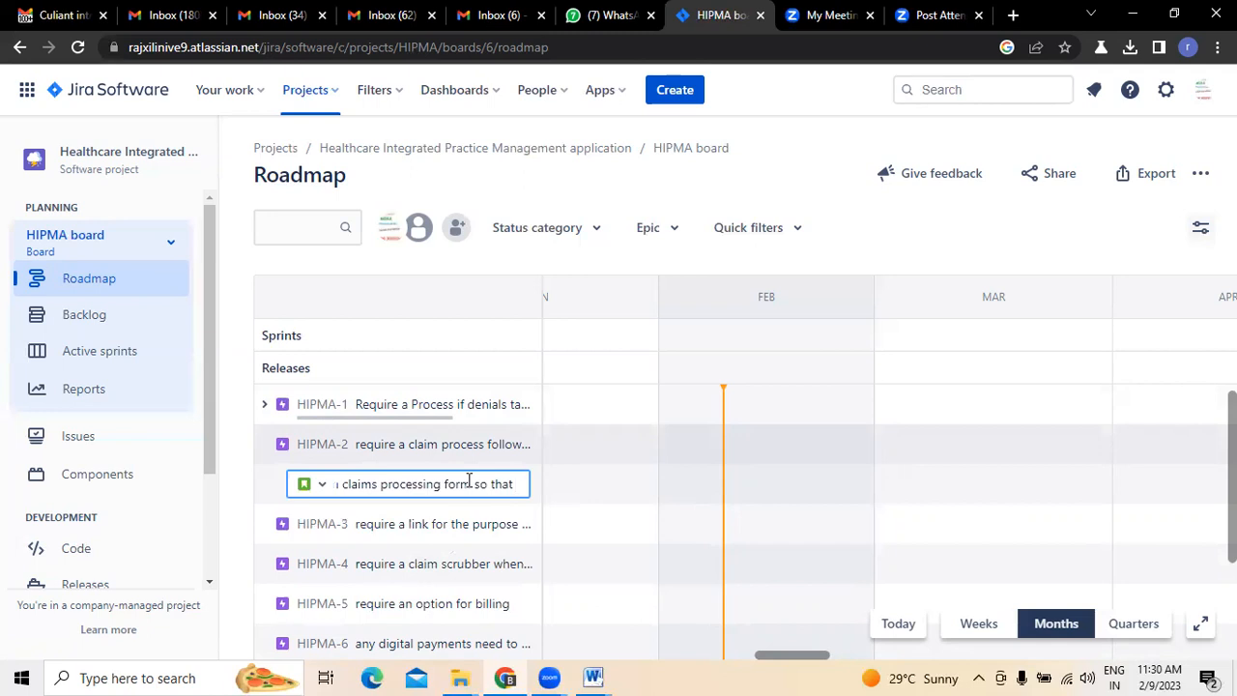
- Recheck the email's wording, finish the summary with "i can create and process claims" and create the child issue under HIPMA-2
key(ctrl+1)
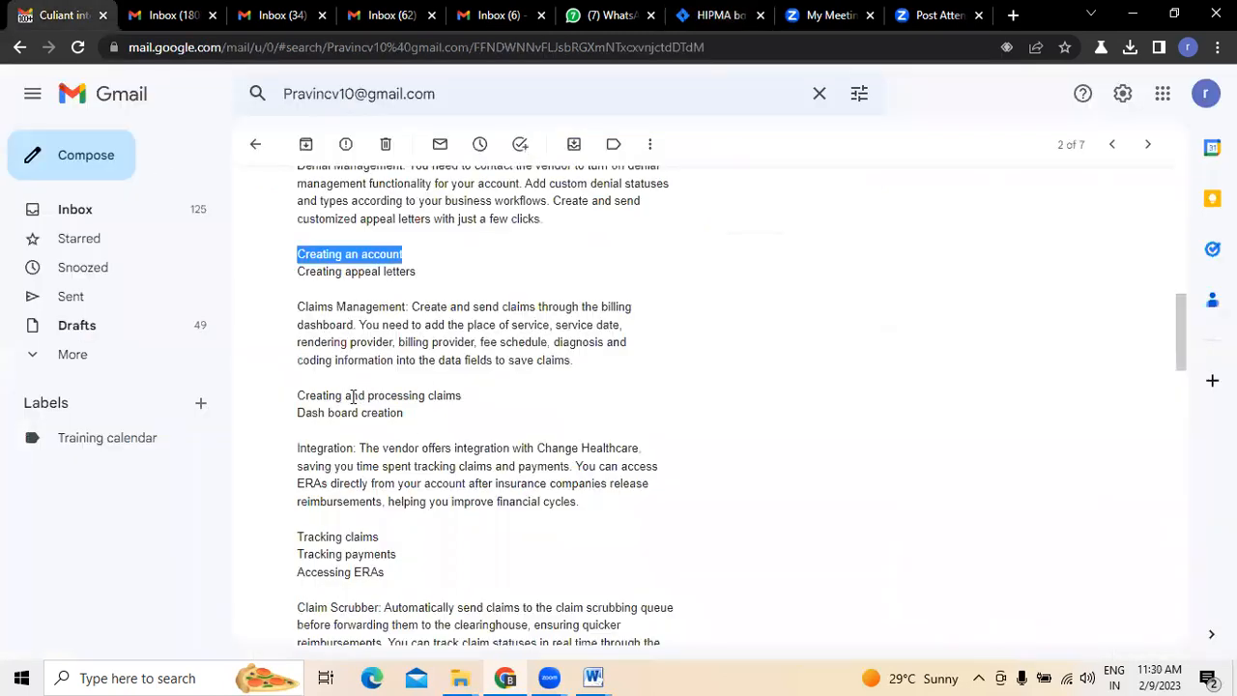
click(702, 9)
text(i can)
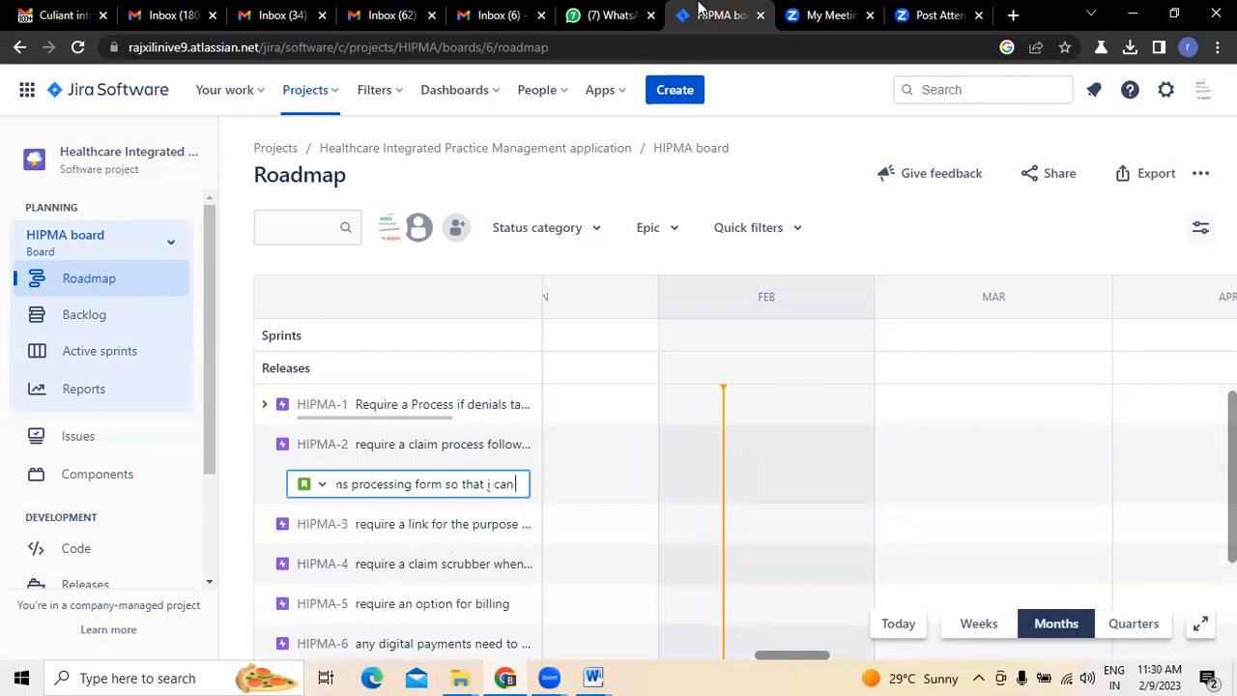
text( create and p)
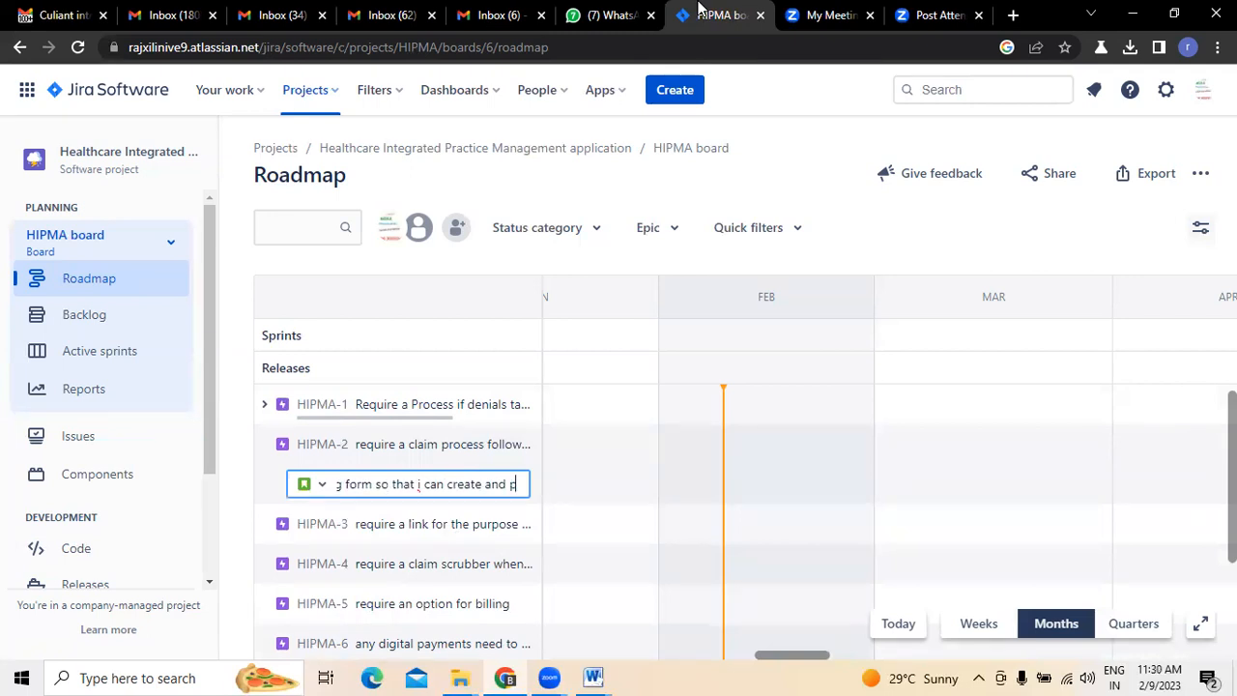
text(rocess claims)
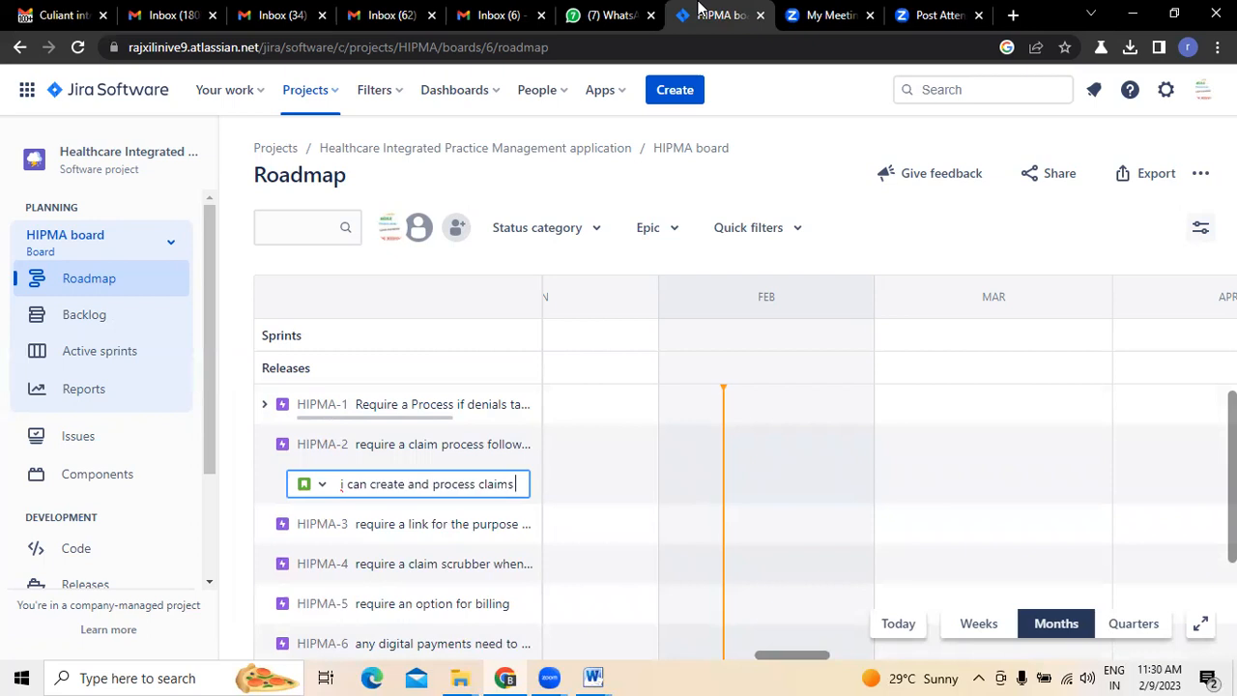
key(Return)
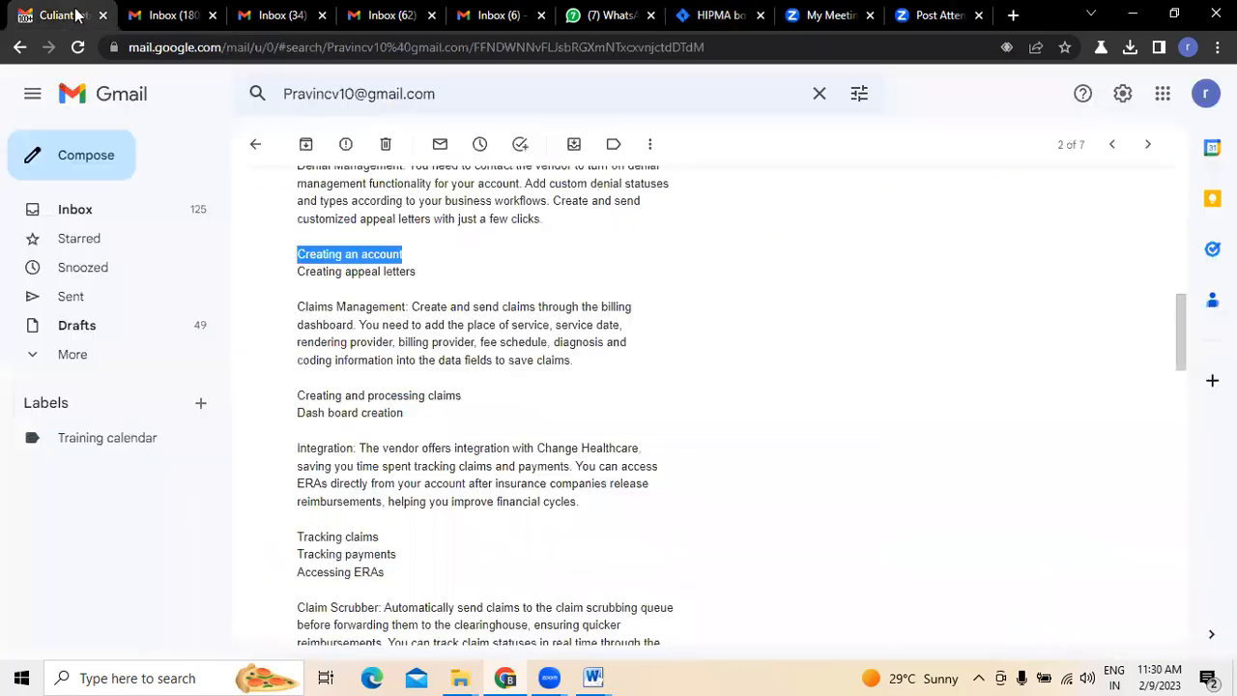
- Check the email's dashboard item in Gmail and start another child issue under HIPMA-2 in Jira: "as a user i want you to create a dash board so that"
click(58, 15)
drag(298, 412, 409, 421)
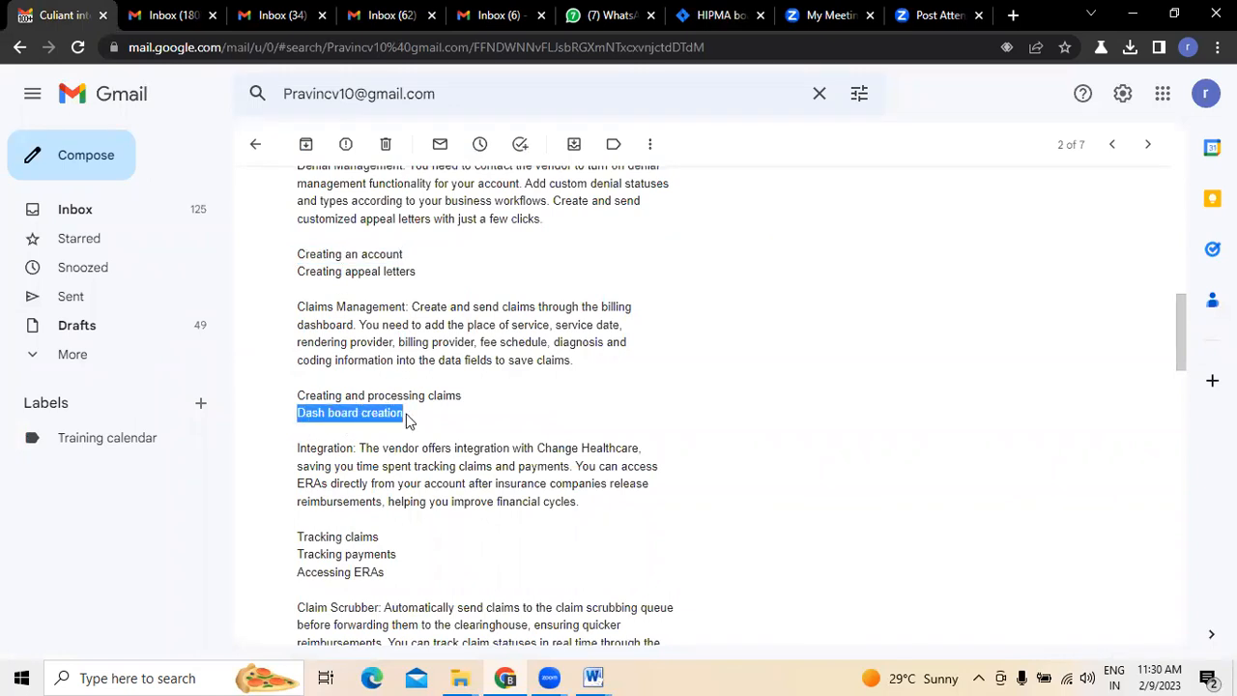
click(720, 15)
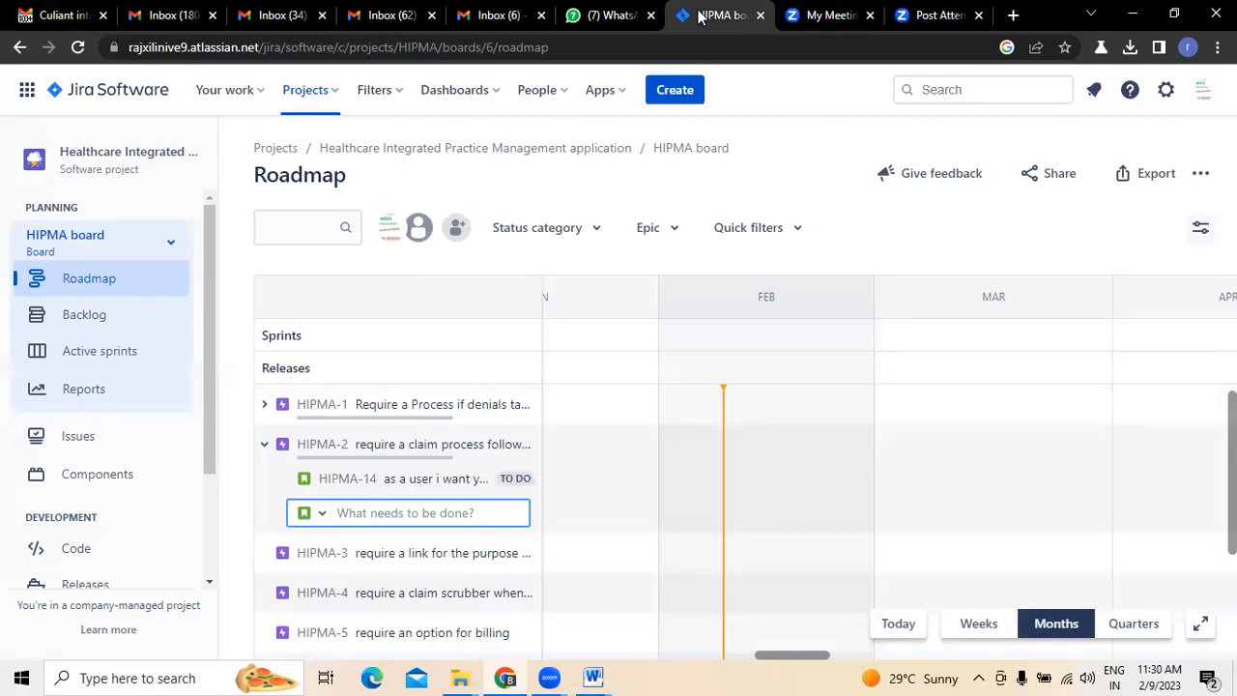
text(as a user i want)
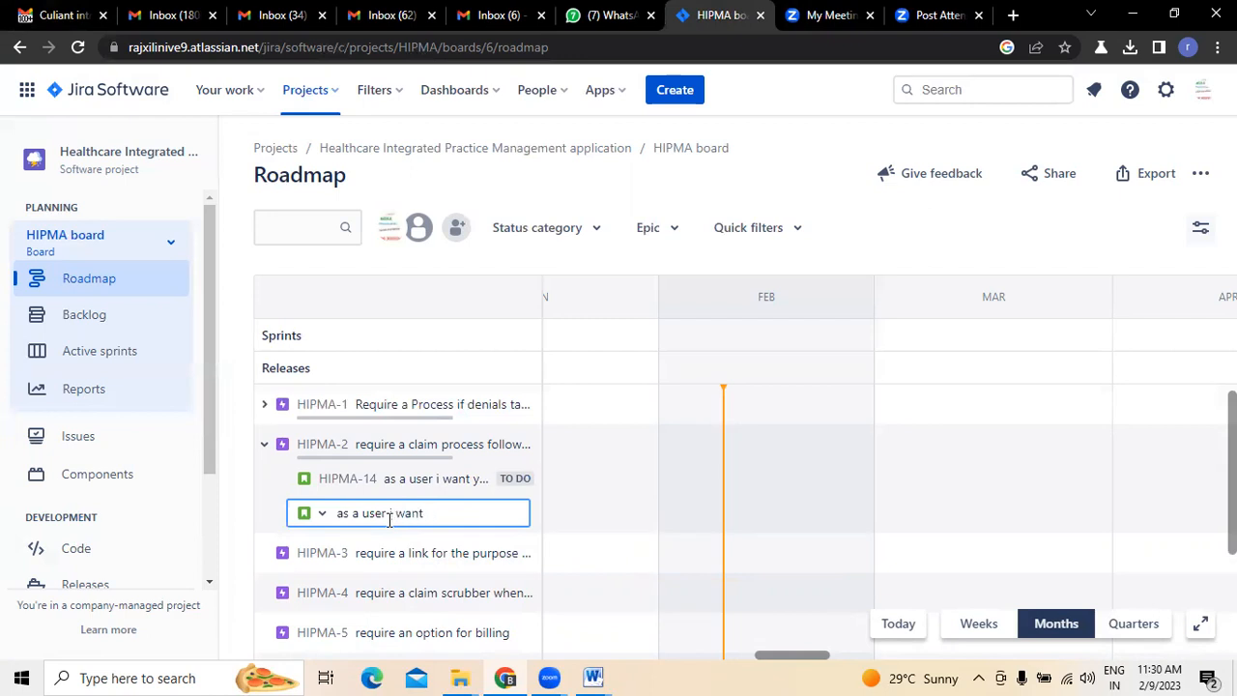
text(o create a dash bo)
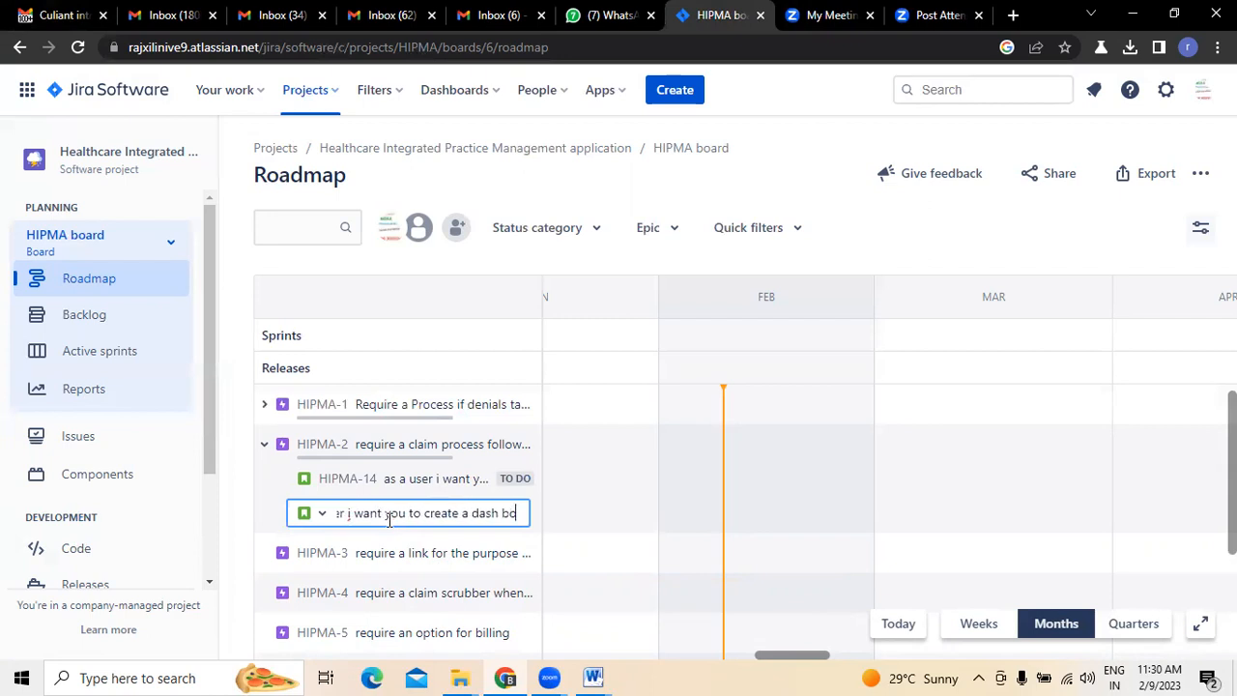
text(ard so that )
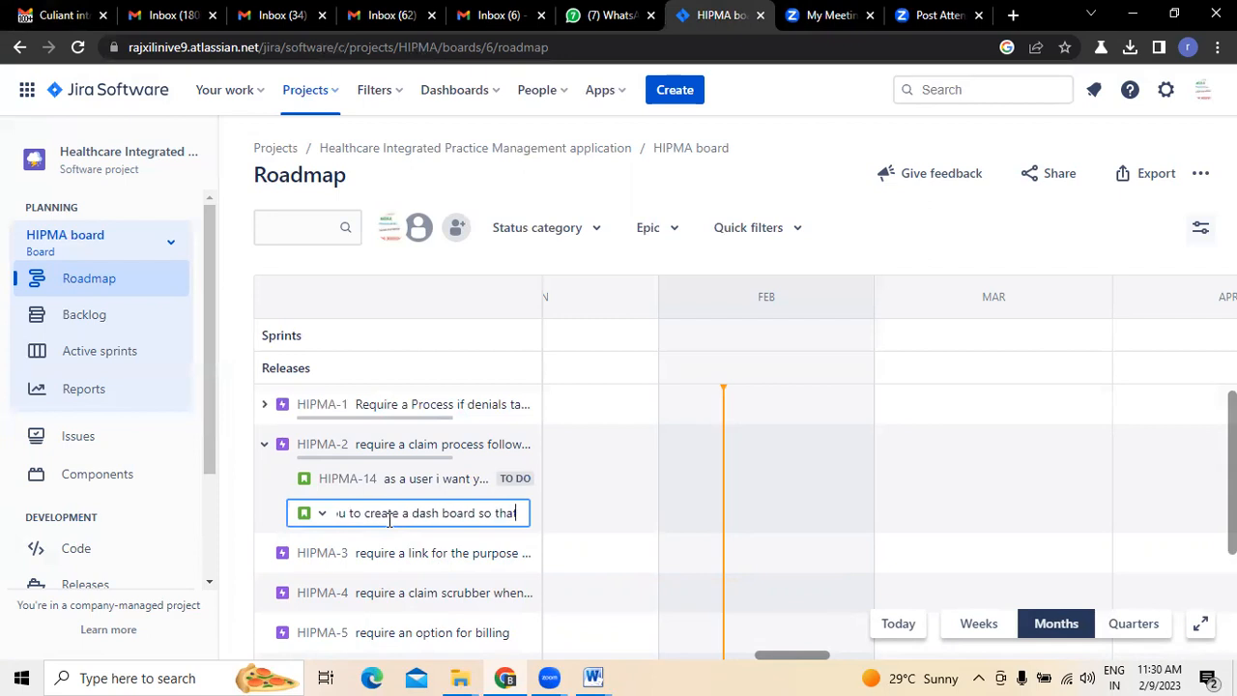
text(i can us)
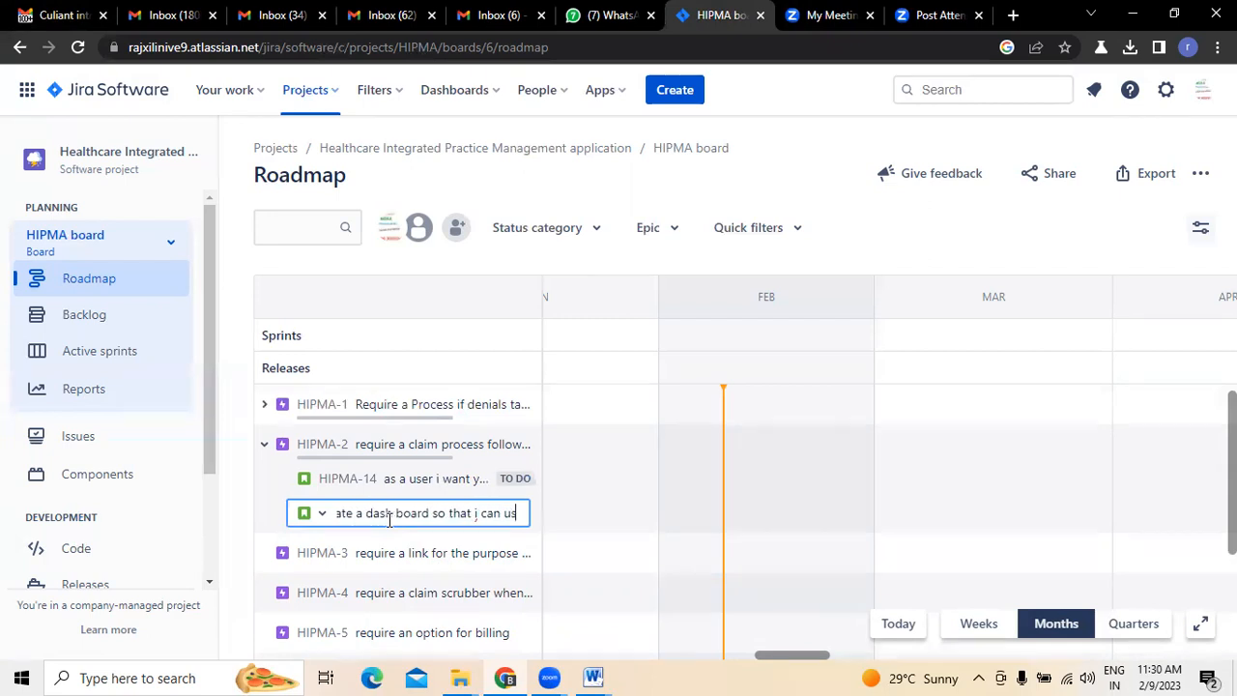
text(e this to )
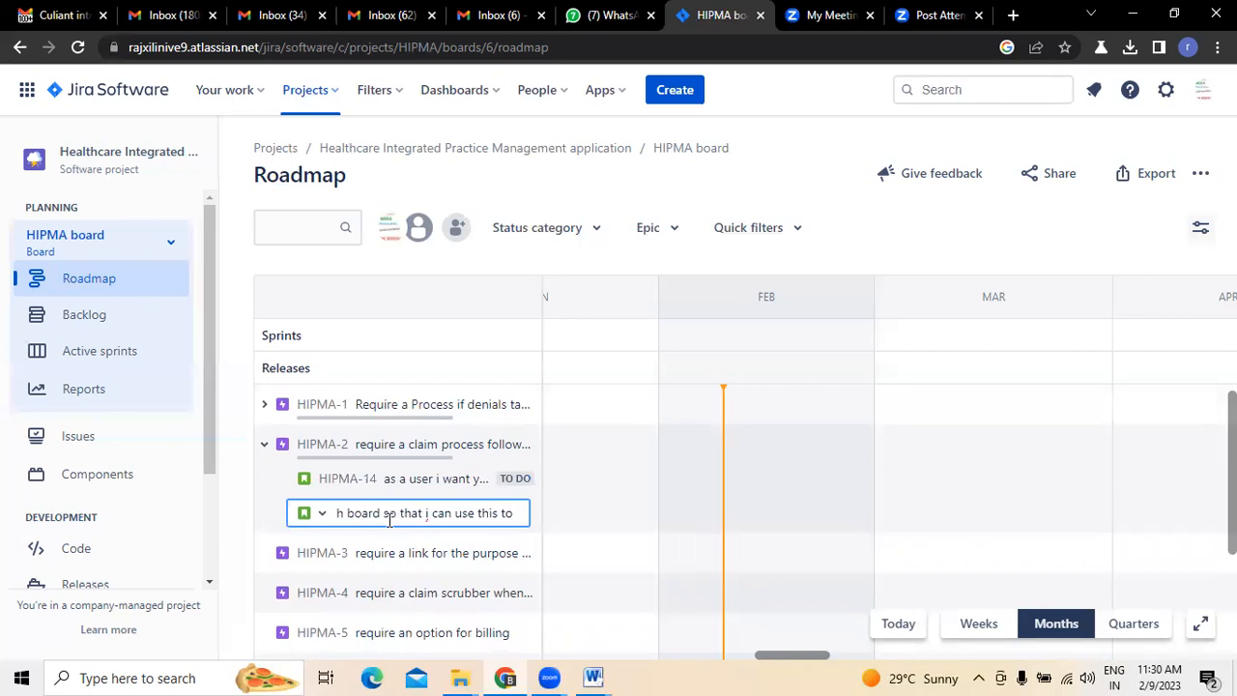
text(view)
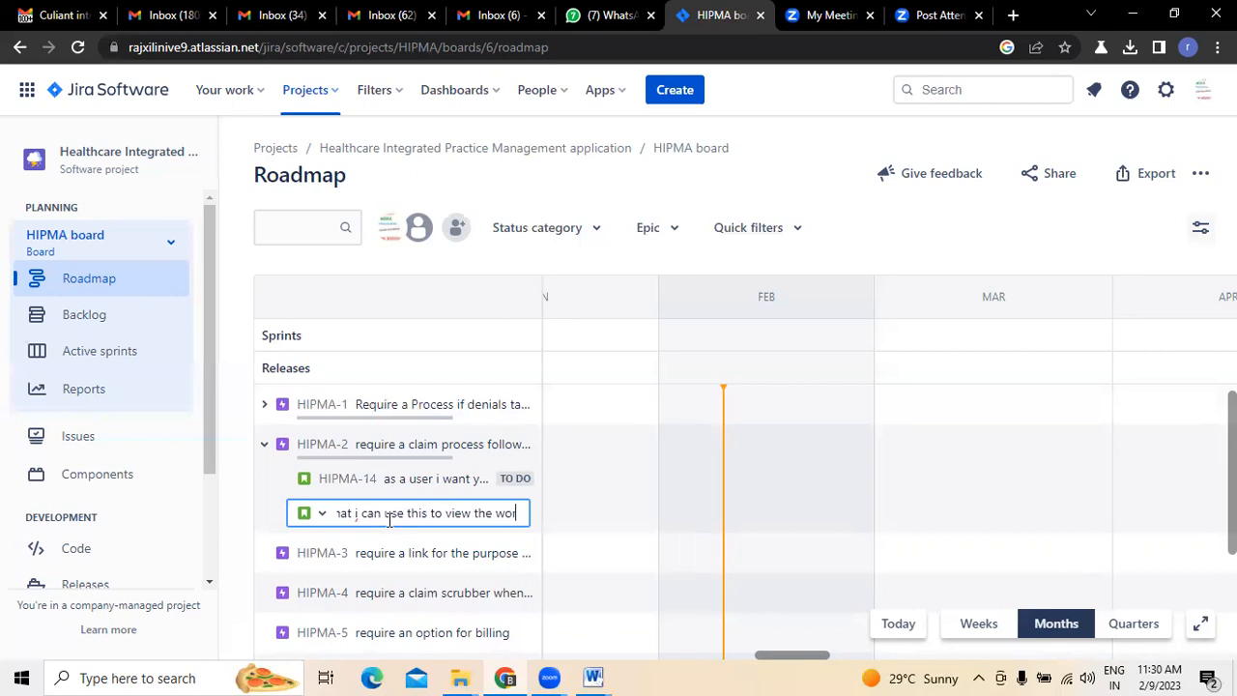
- Continue the HIPMA-2 child issue's summary with "i can use this to view the work which is performing by"
text(the work which is perming)
key(BackSpace)
key(BackSpace)
key(BackSpace)
key(BackSpace)
text(forming by )
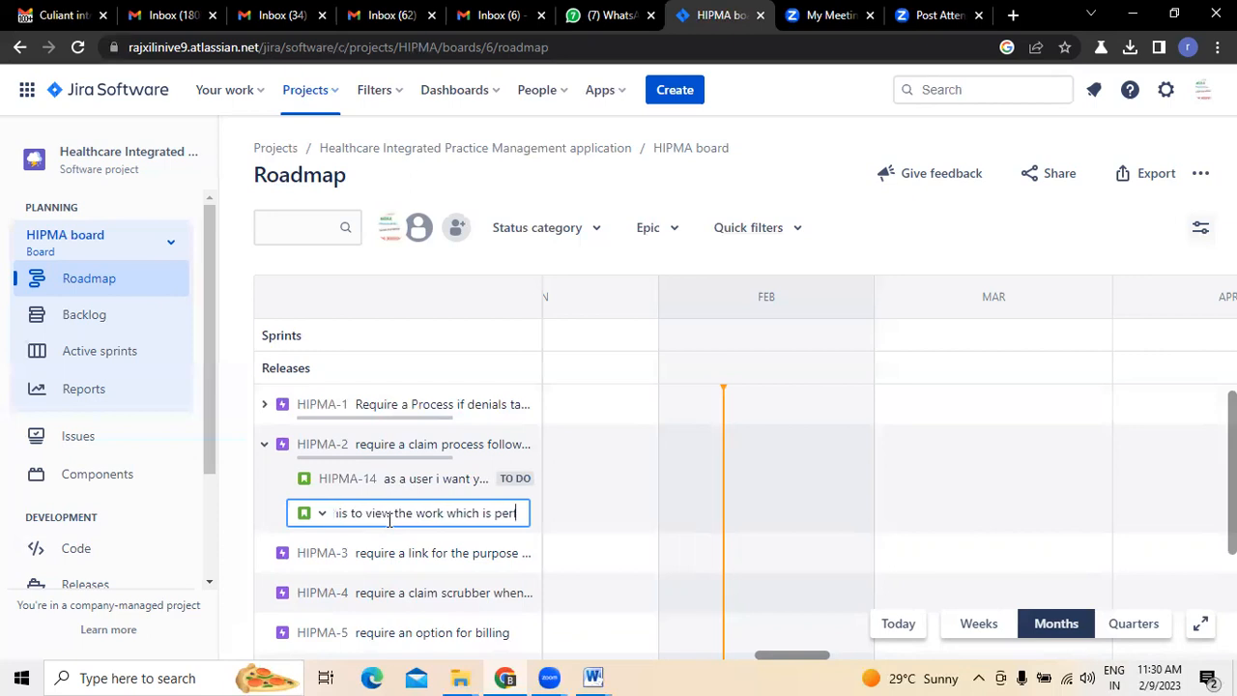
text(the etam)
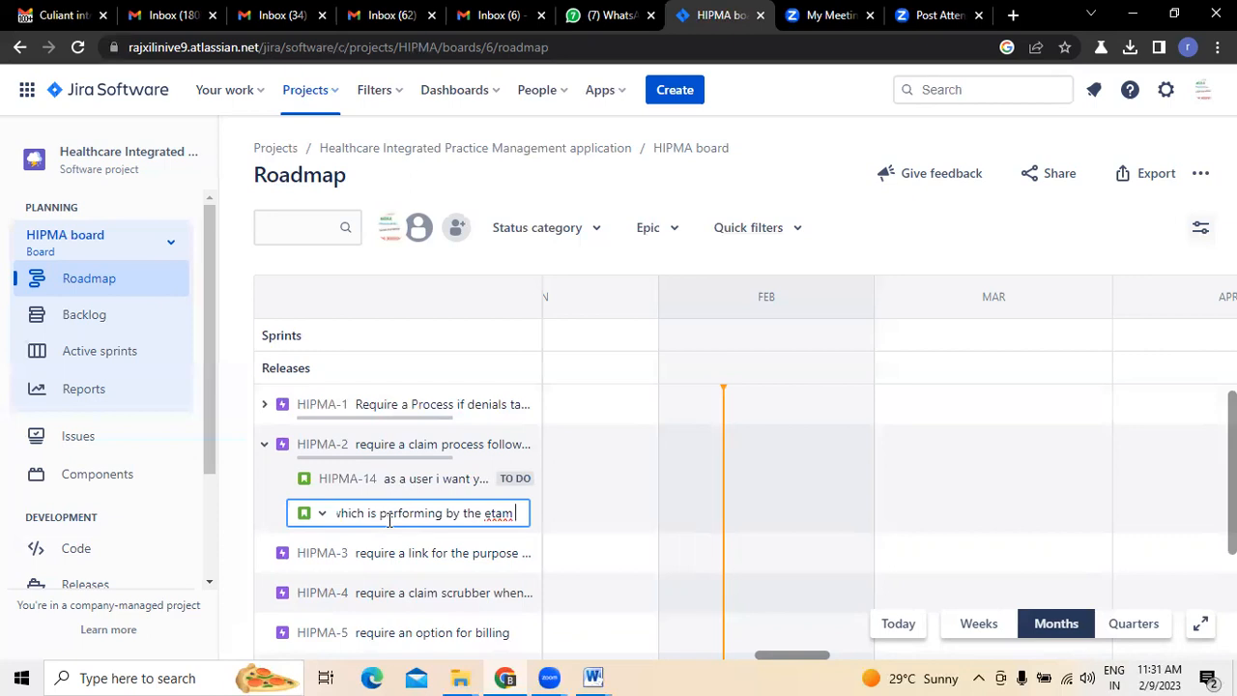
- Finish the summary with "the team", create the child issue and collapse epic HIPMA-2
key(F12)
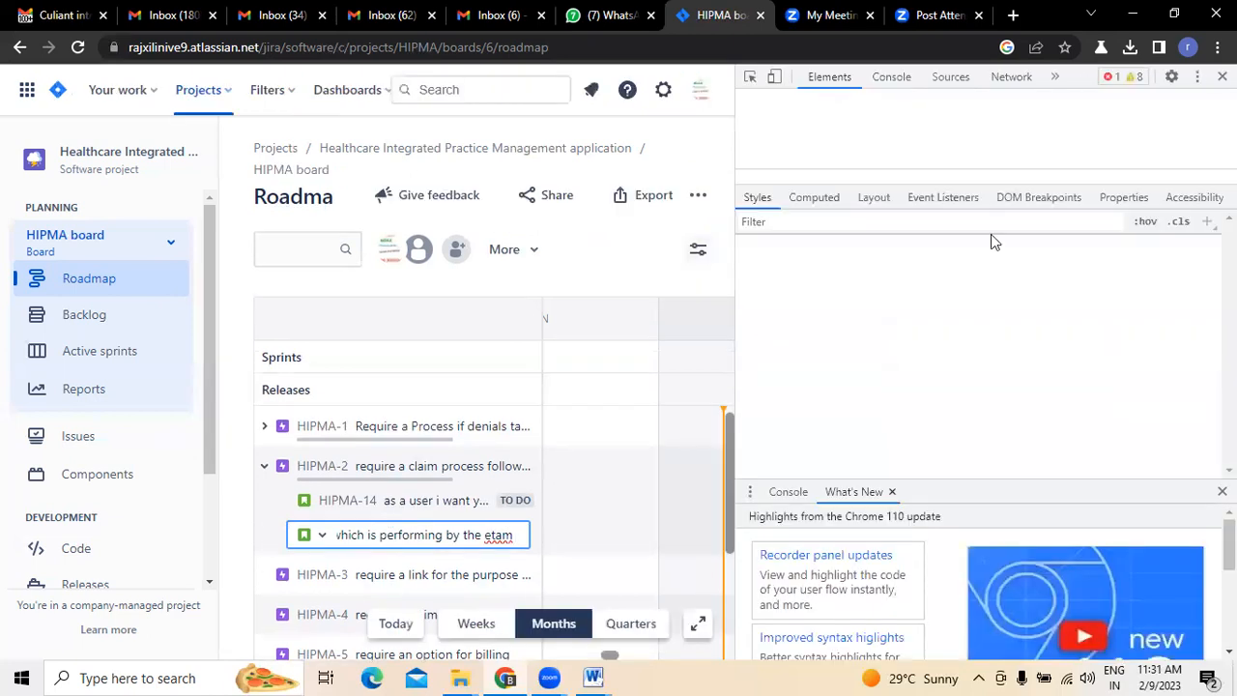
key(F12)
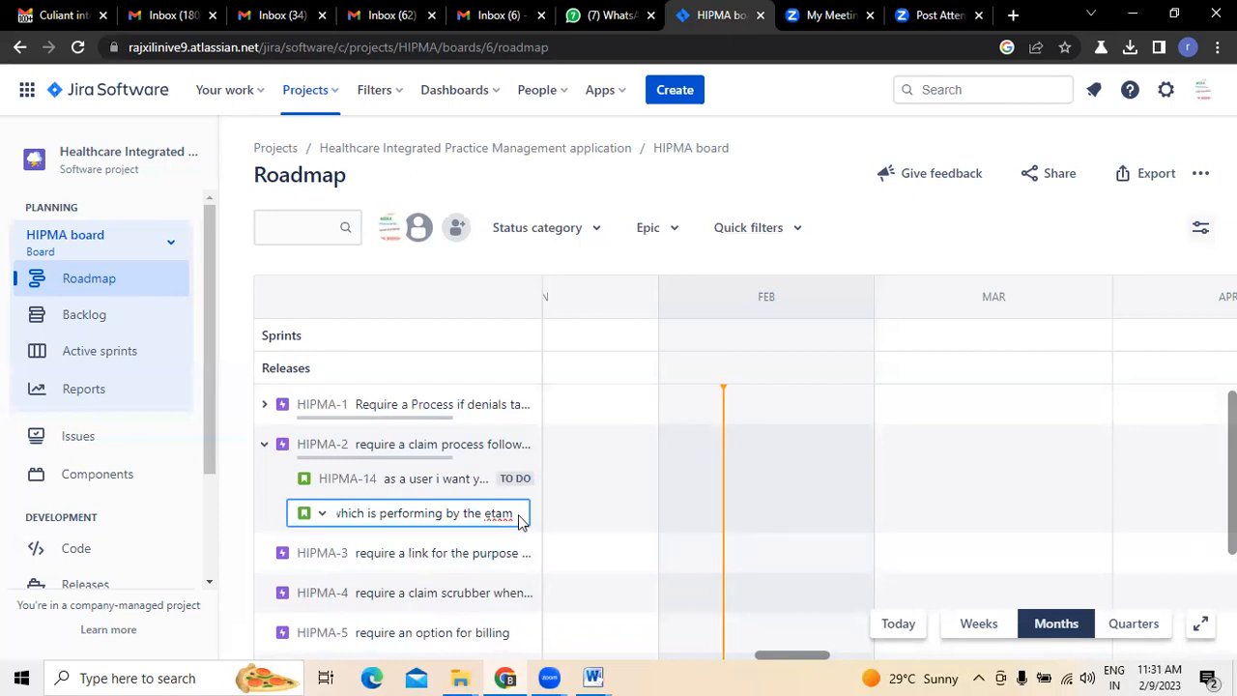
key(BackSpace)
key(BackSpace)
key(BackSpace)
key(BackSpace)
text(team)
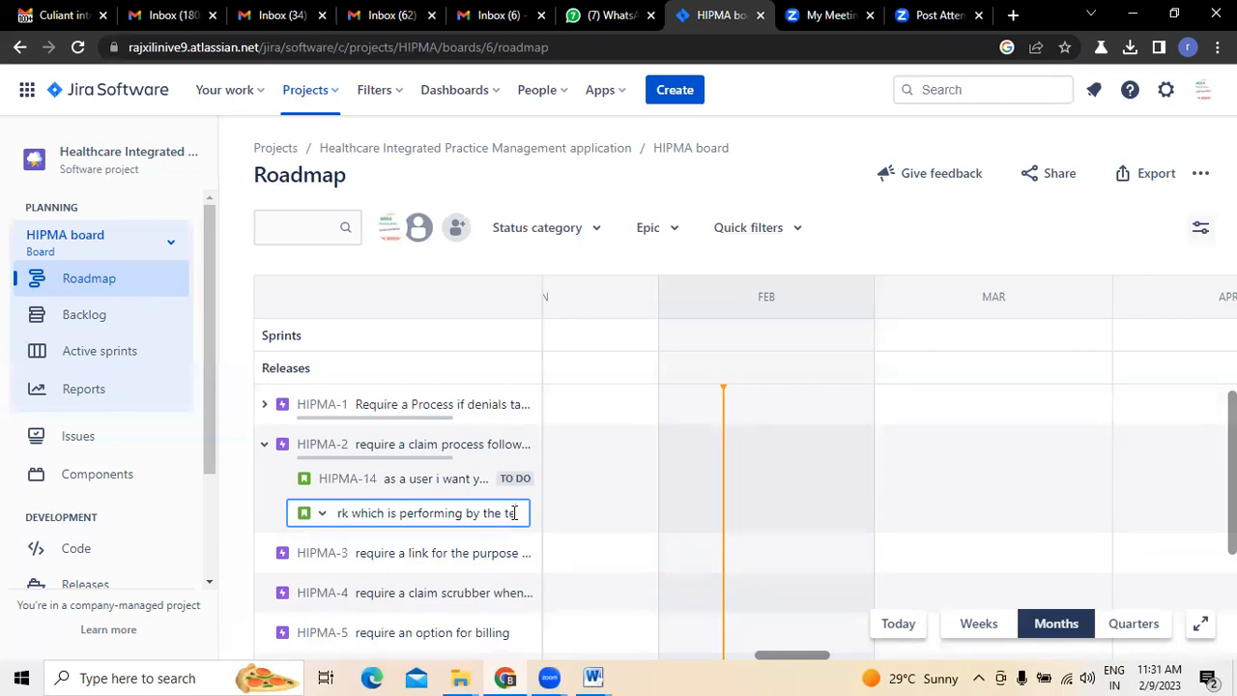
key(Return)
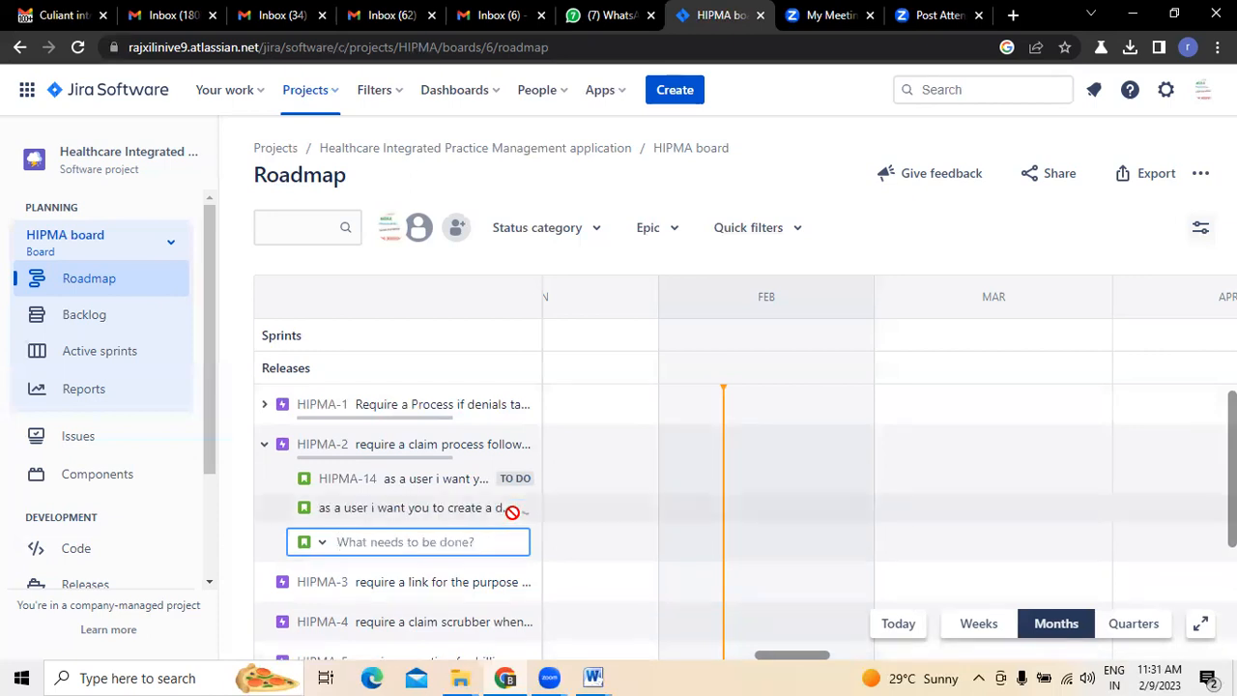
click(264, 444)
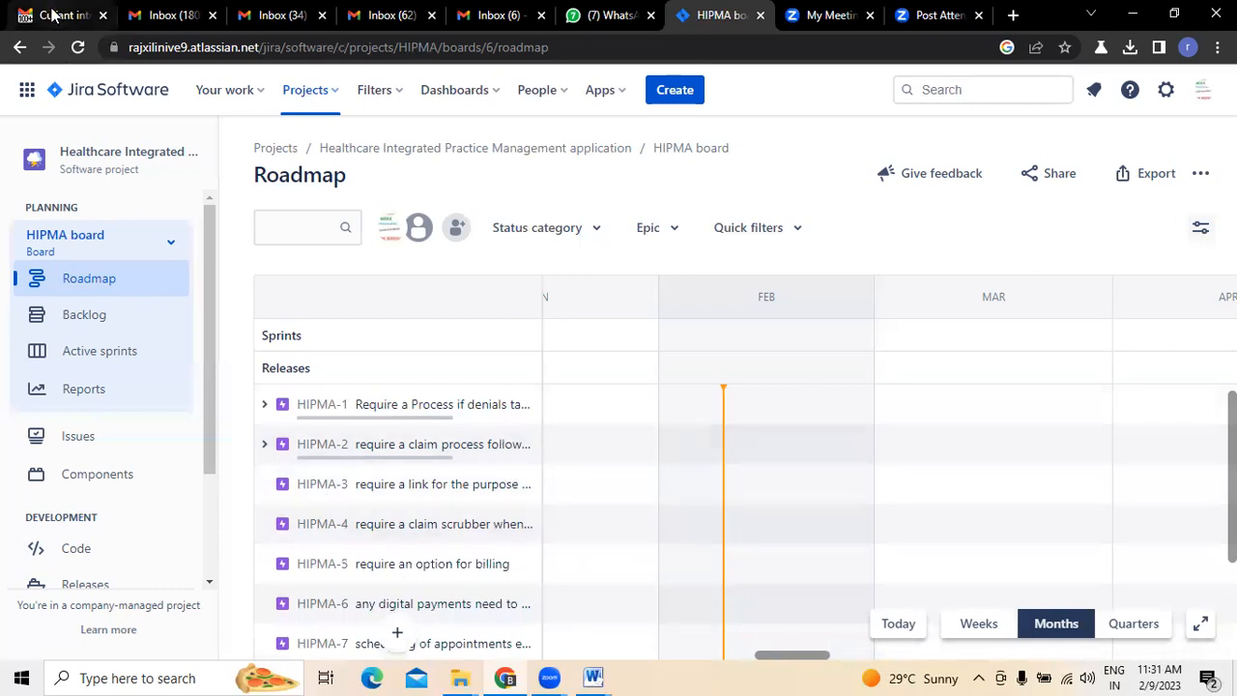
- Review the email's Integration section with its sub-items and the full summary of epic HIPMA-3
click(58, 15)
scroll(403, 399, down, 2)
scroll(403, 399, down, 1)
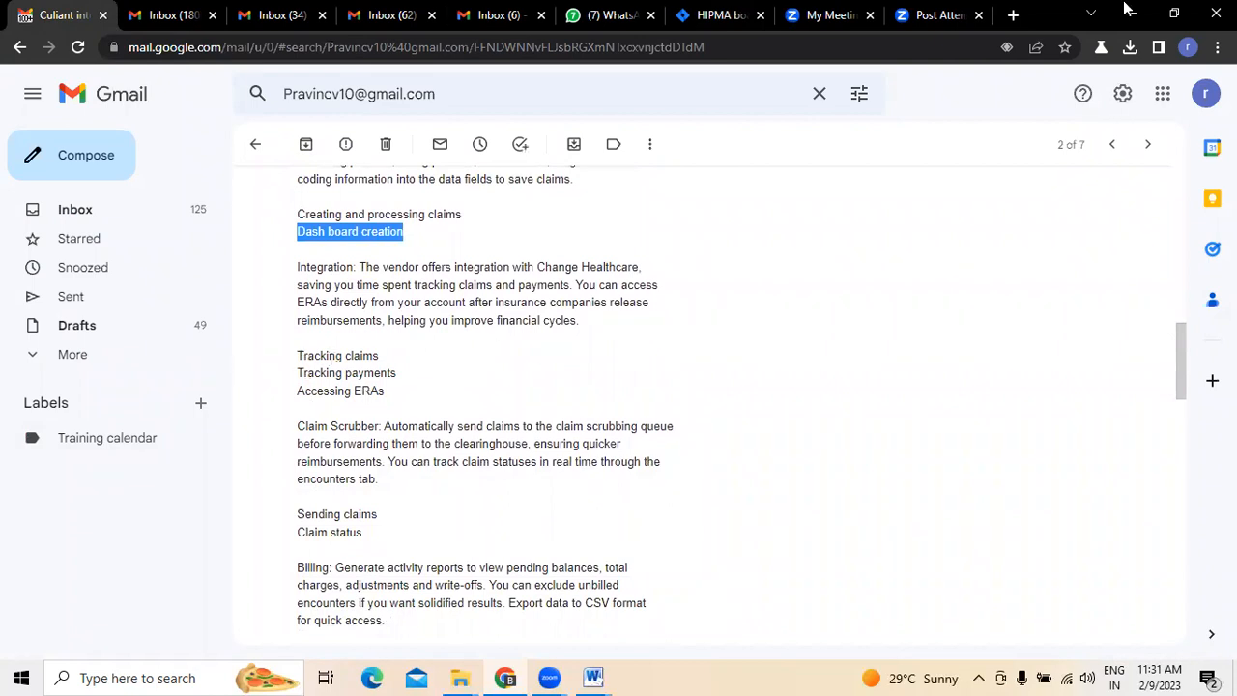
click(717, 15)
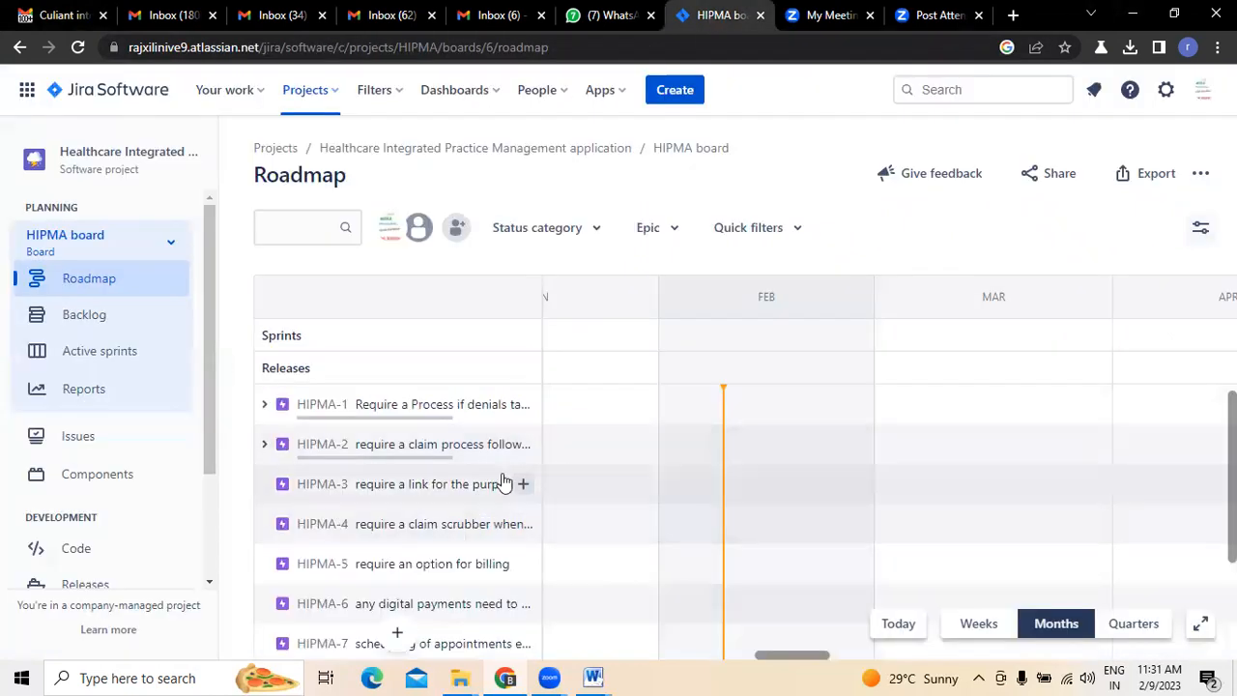
click(404, 499)
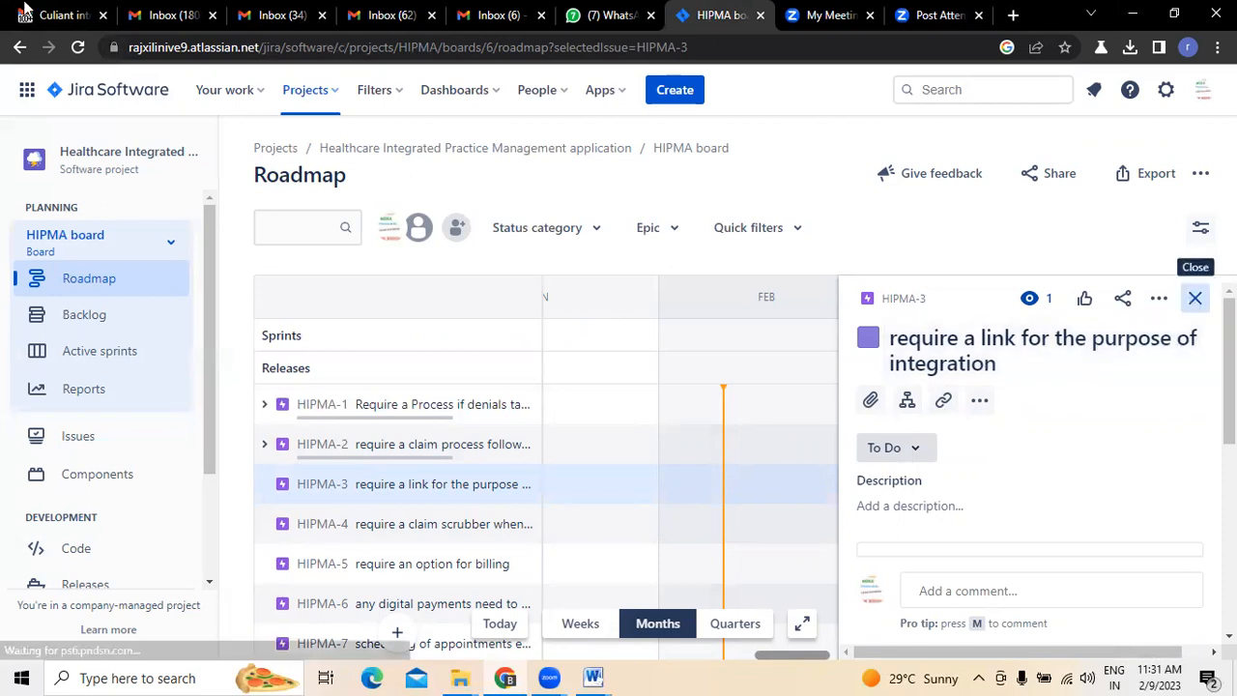
click(1196, 298)
click(58, 21)
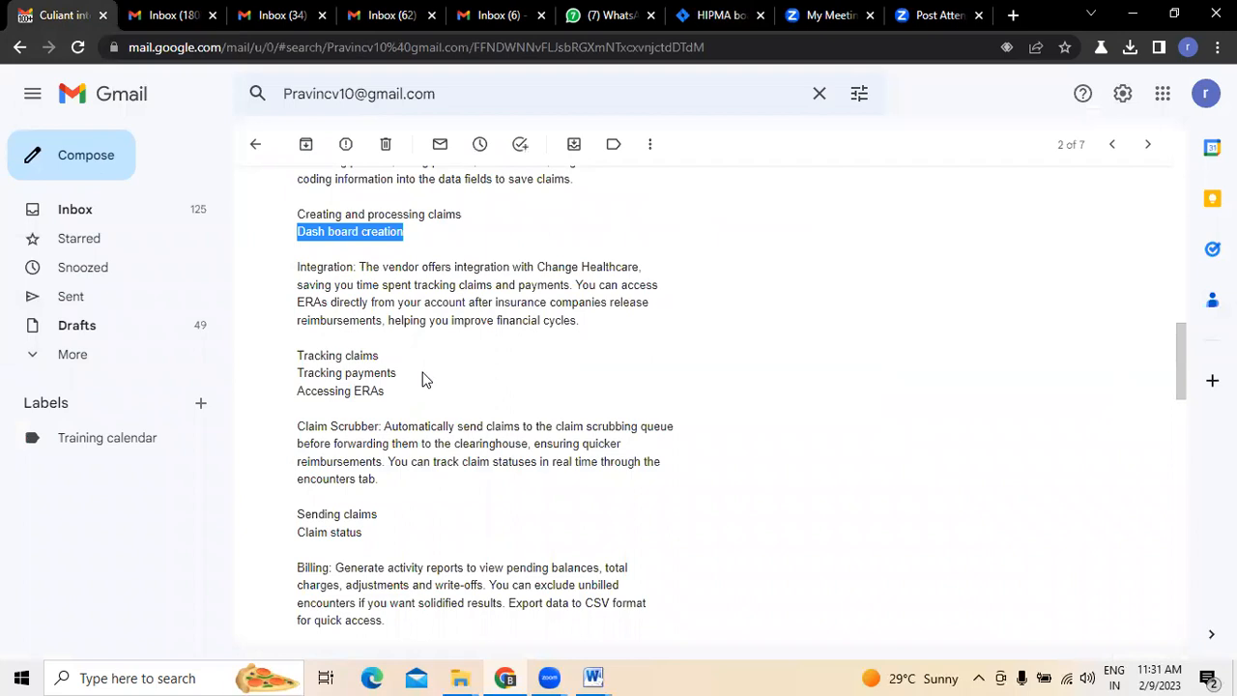
drag(297, 266, 358, 268)
drag(298, 355, 371, 355)
- Start a child issue under HIPMA-3 in Jira with the correctly spelled summary "as a user i want an option to auto generate claims"
click(692, 20)
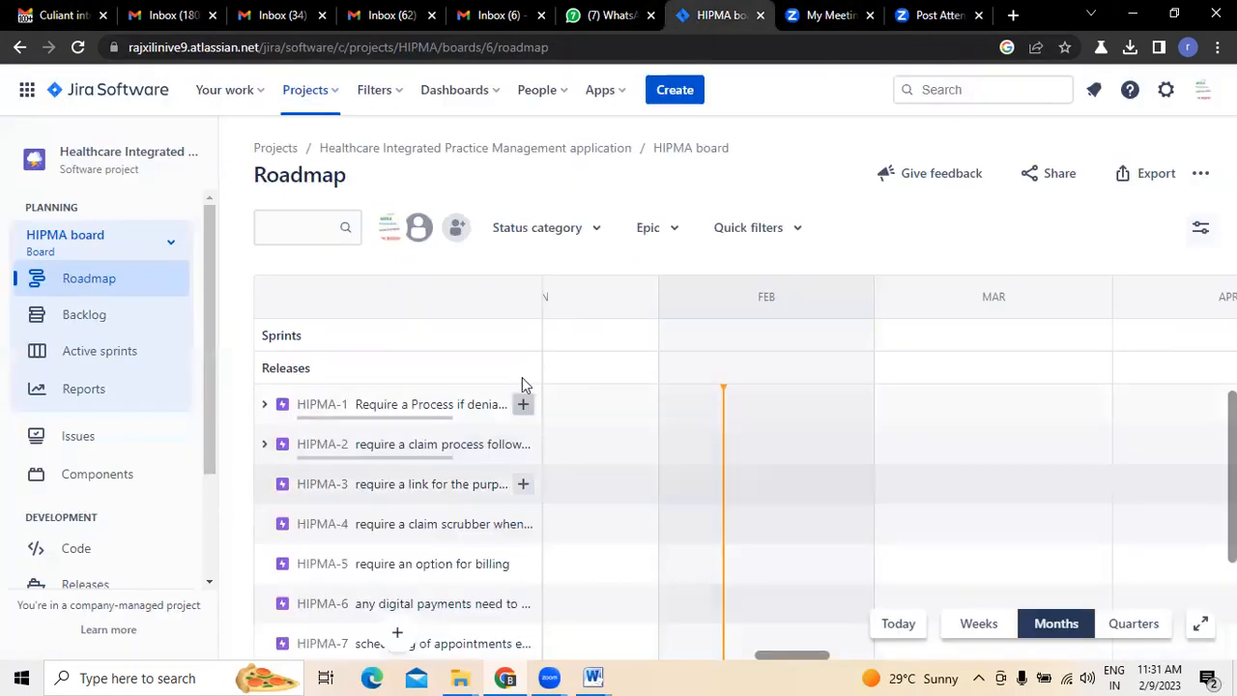
click(522, 483)
text(as a user)
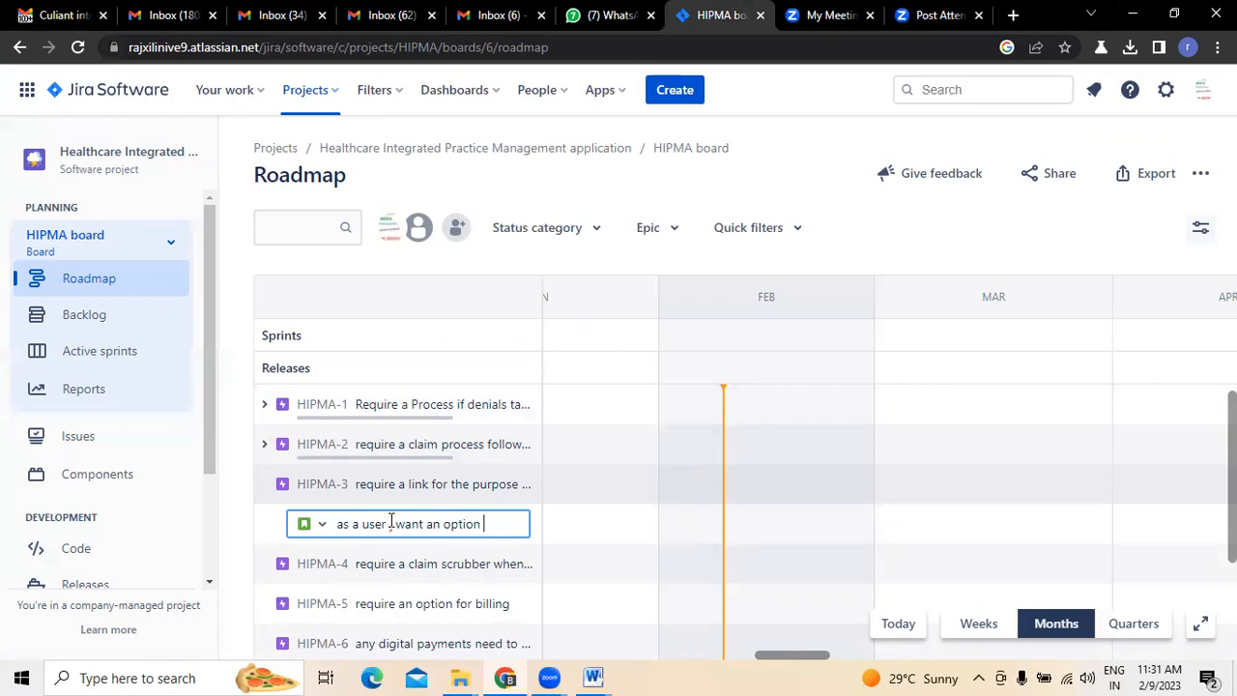
text(I want an option to auto genrate )
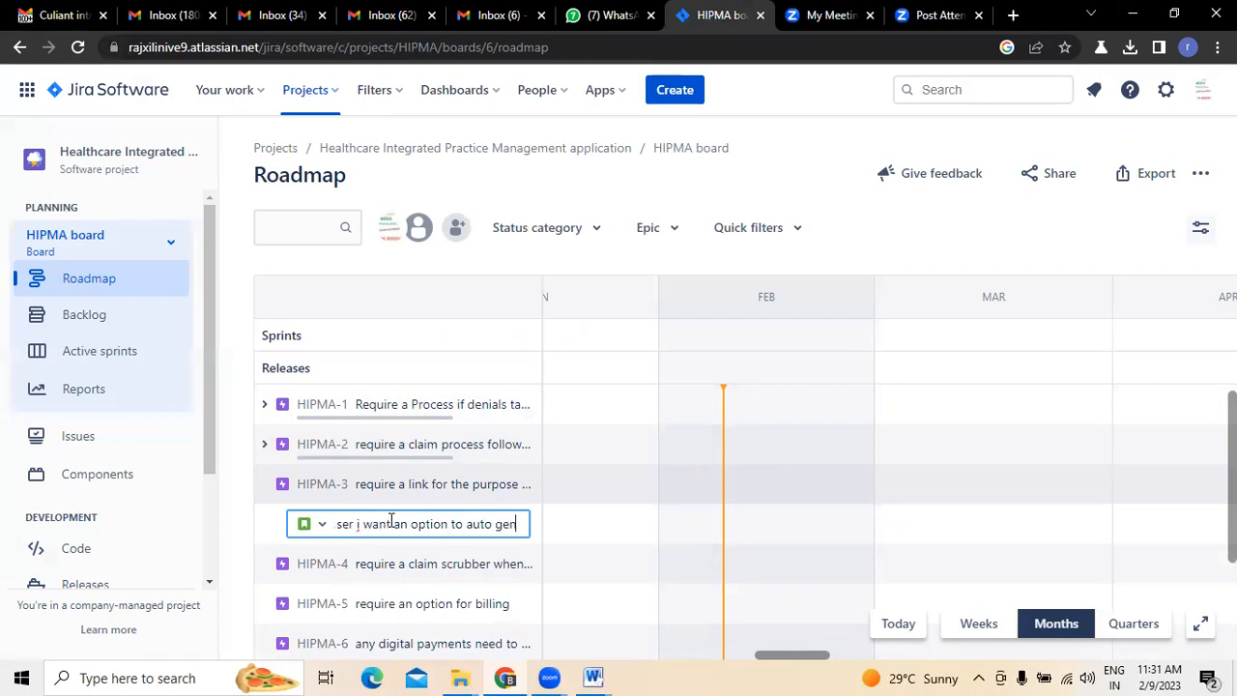
text(claims)
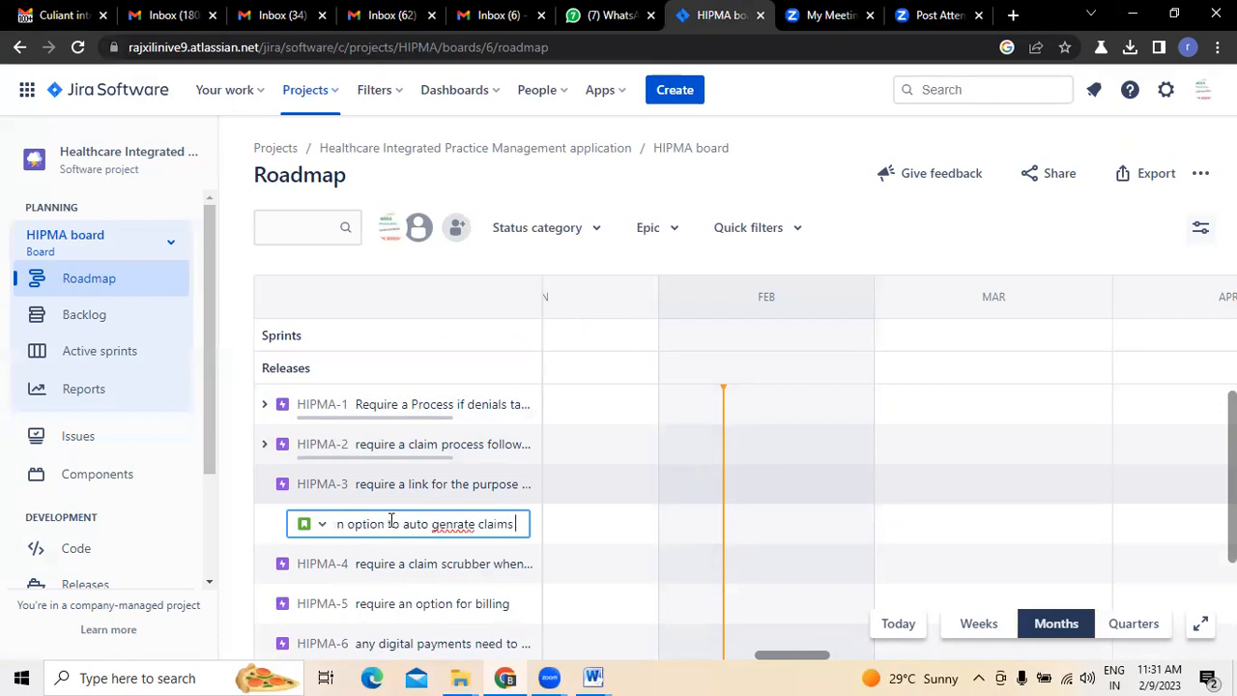
right_click(454, 522)
click(497, 290)
click(519, 526)
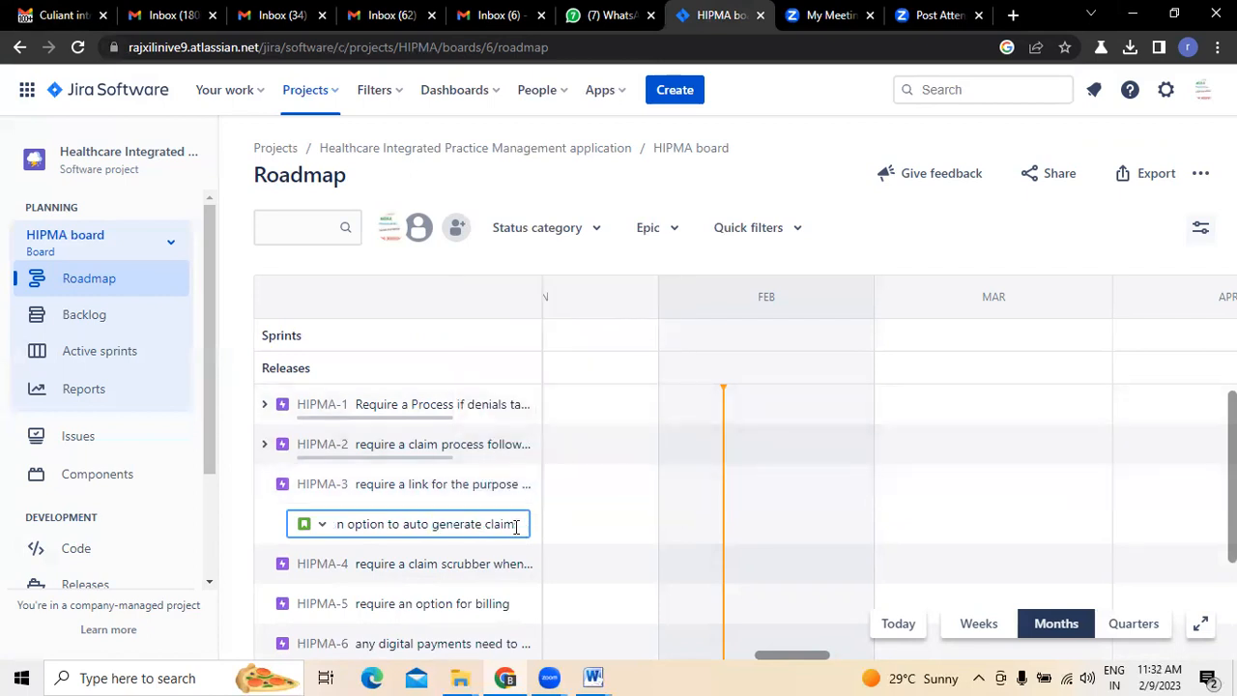
- Change the summary's ending to "claim id number so that we can track the claims" and create the child issue under HIPMA-3
key(BackSpace)
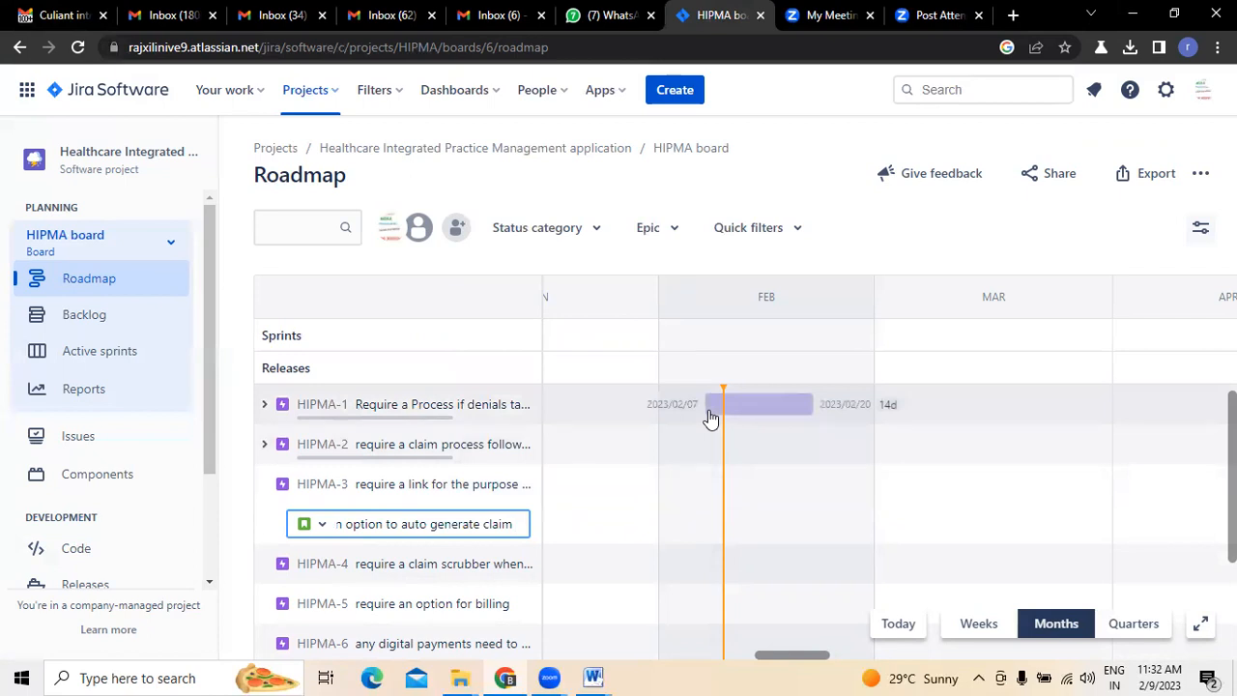
text(id numb)
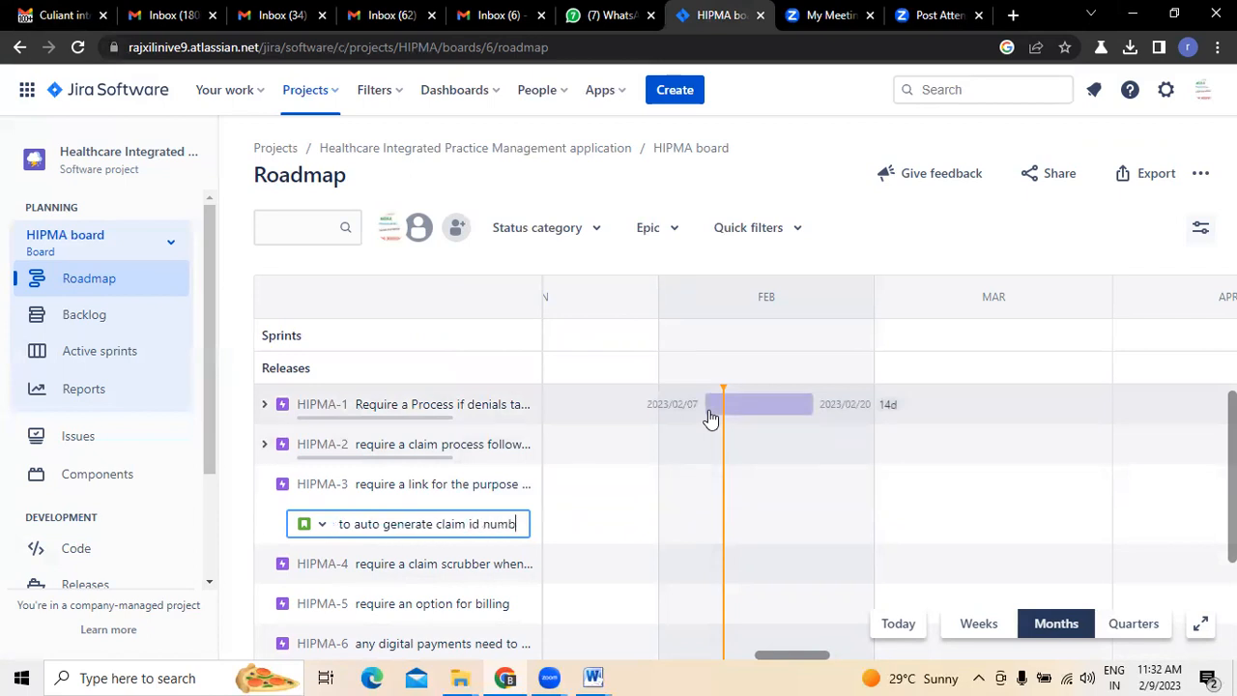
text(er so that w)
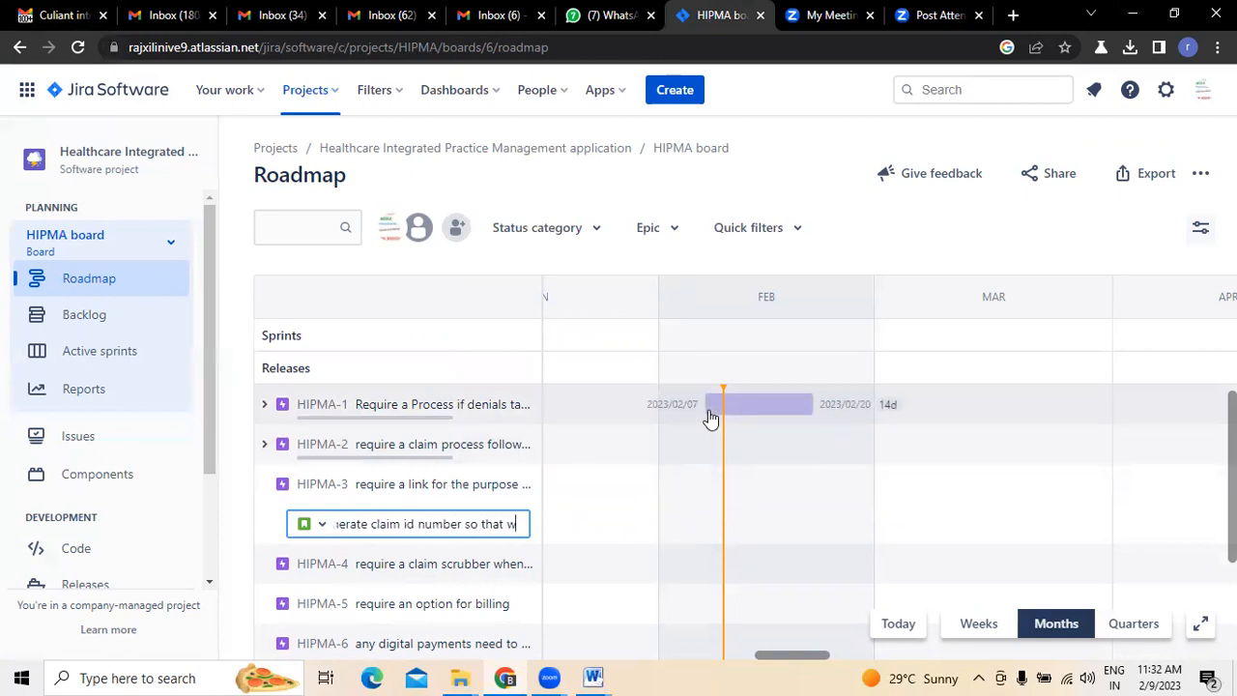
text(e can trac)
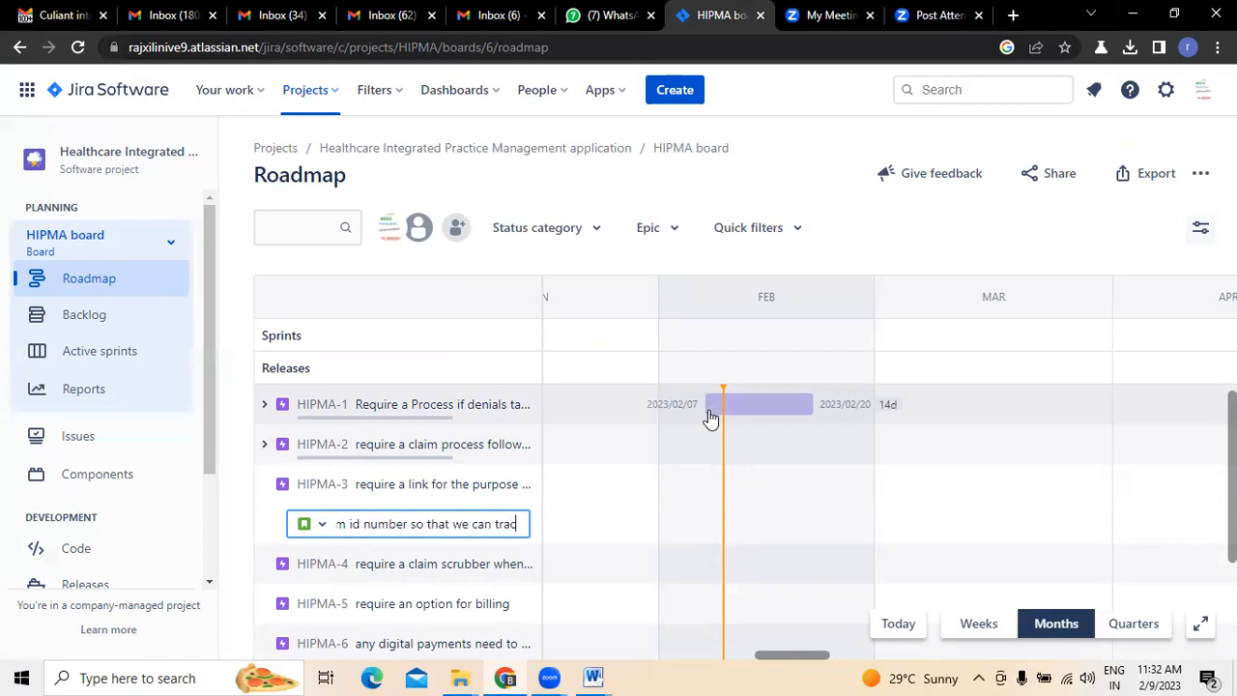
text(k the claims)
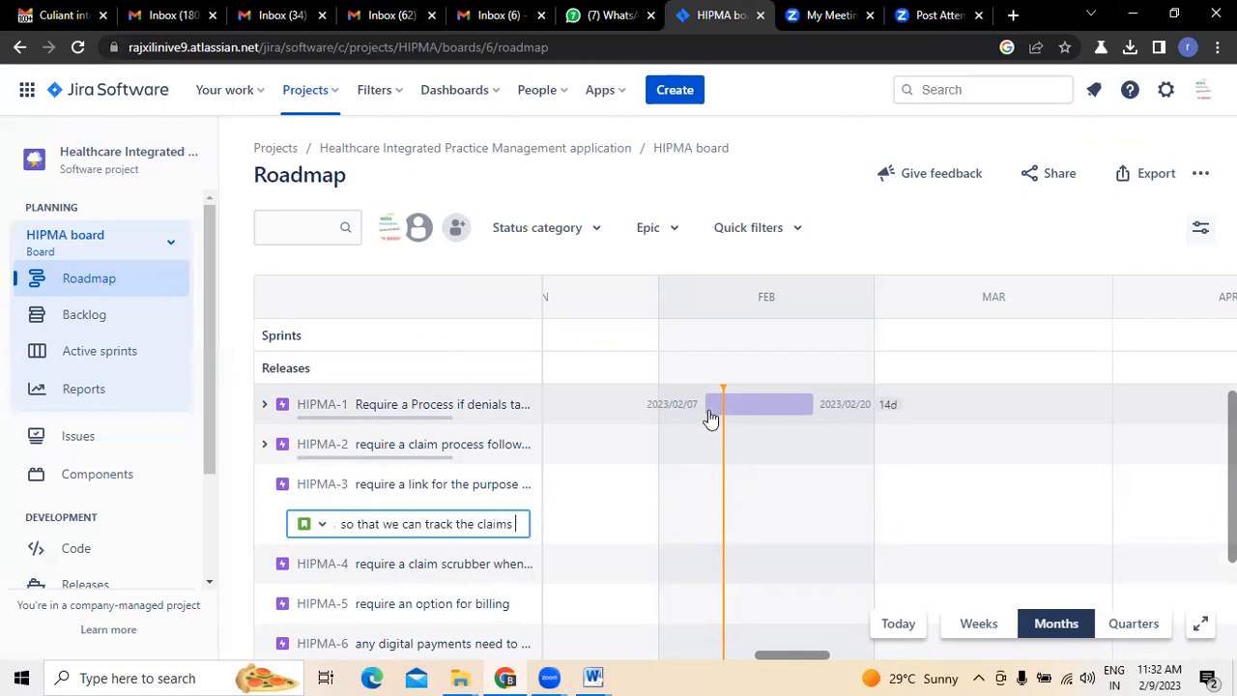
key(Return)
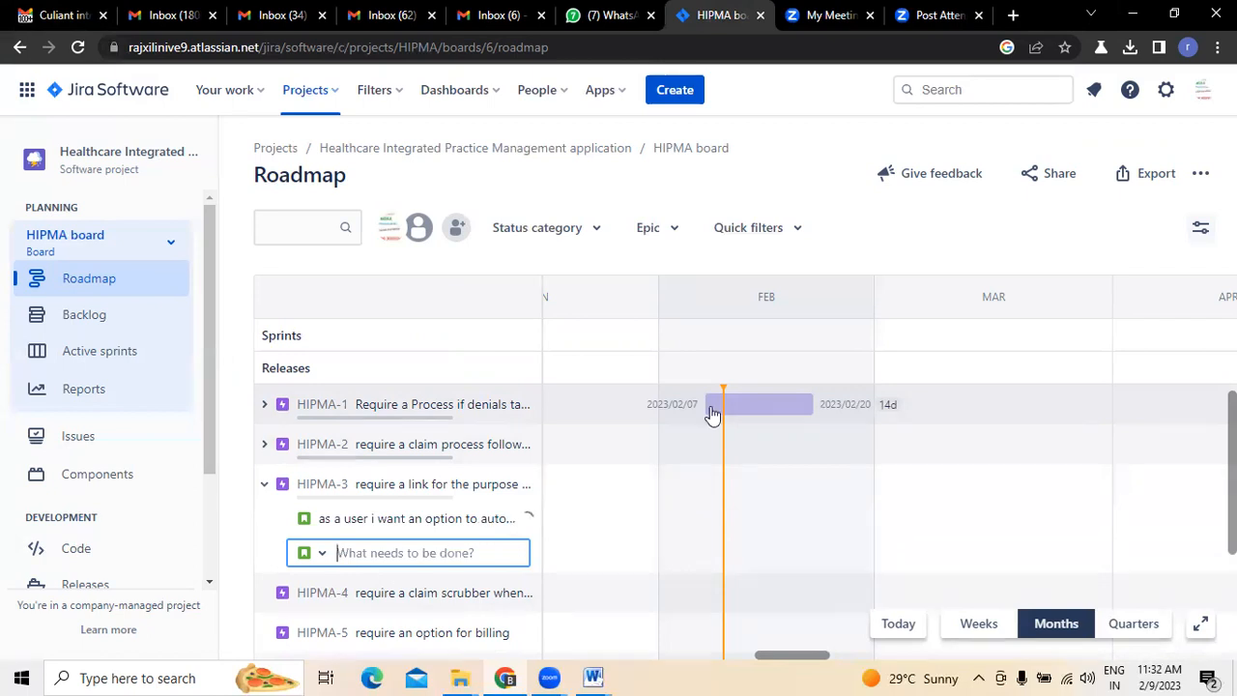
- Consult the email's Integration sub-items and start another child issue under HIPMA-3 in Jira with the summary "as a user i want you to"
click(60, 8)
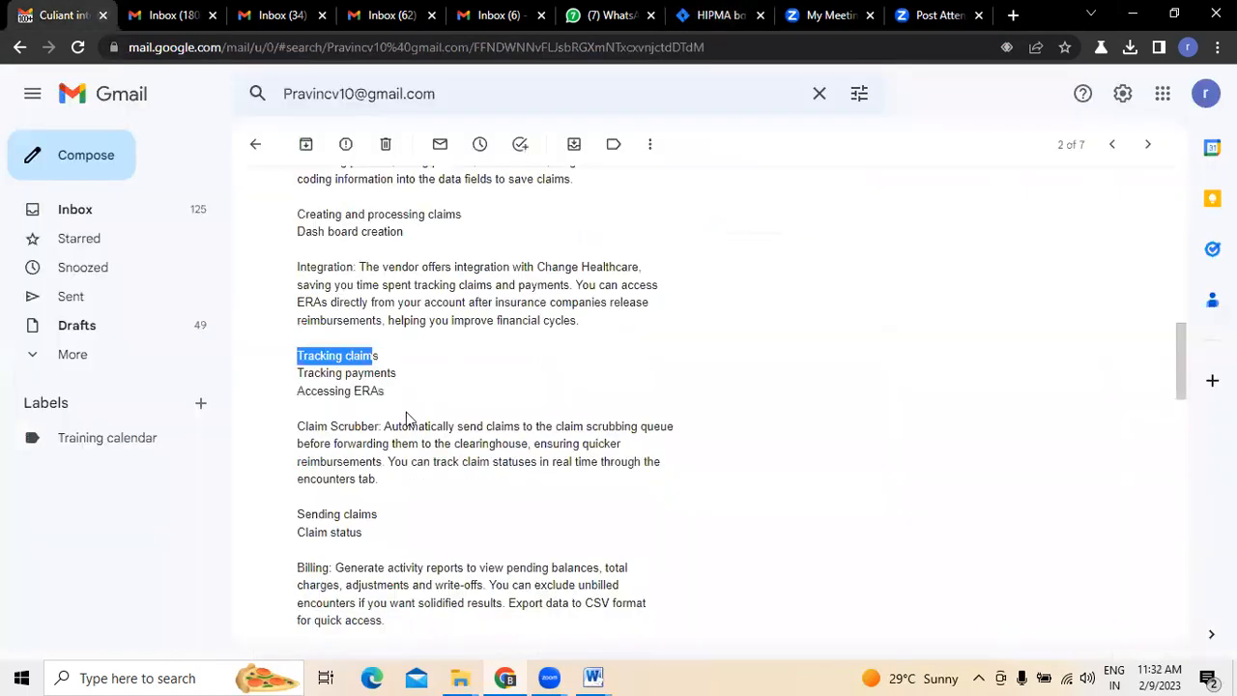
scroll(334, 383, down, 1)
click(717, 15)
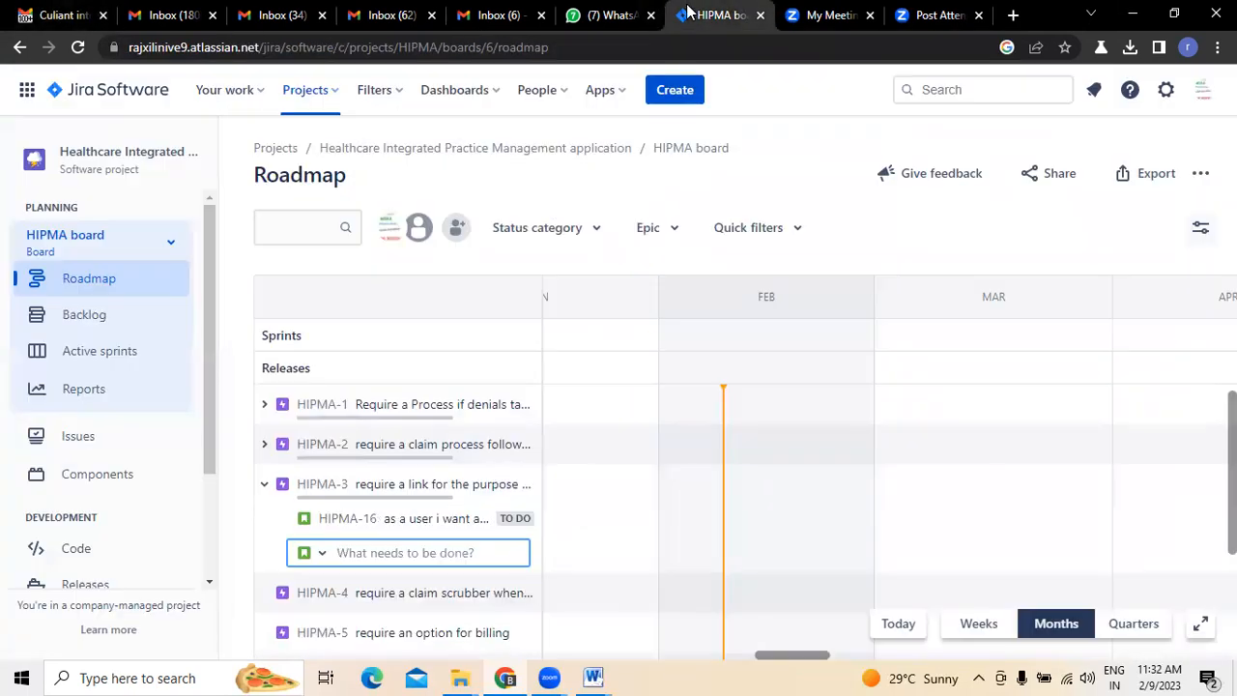
text(y)
text(user)
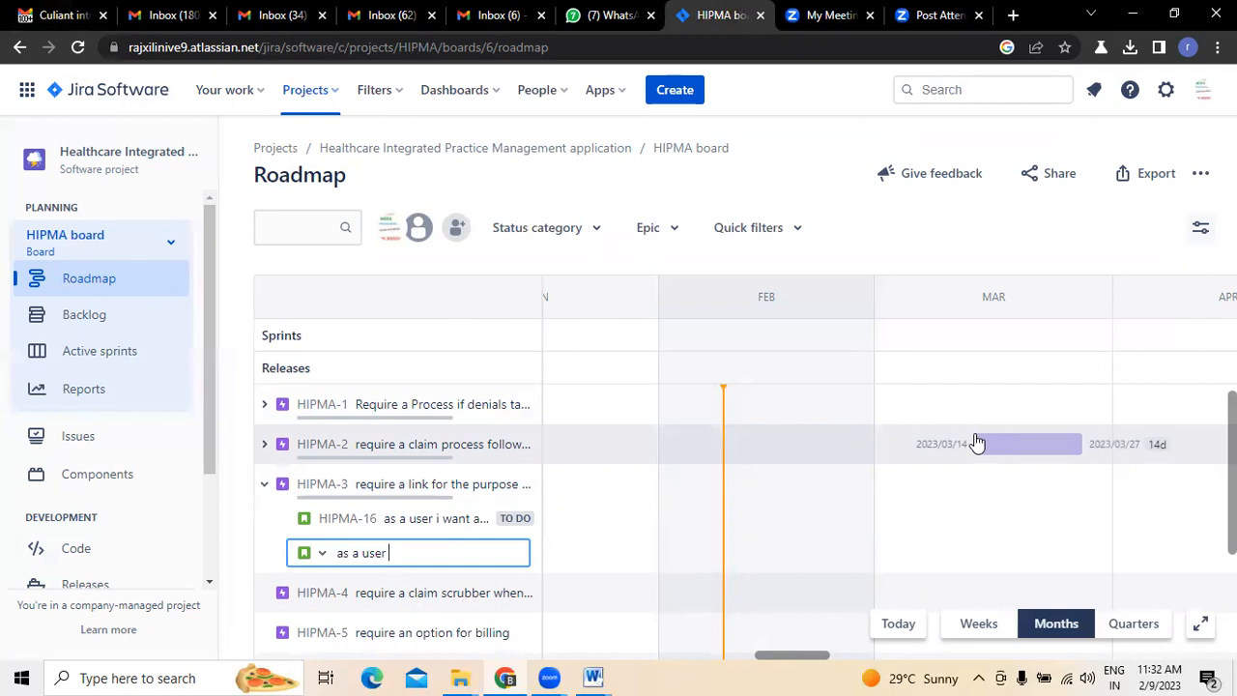
click(56, 14)
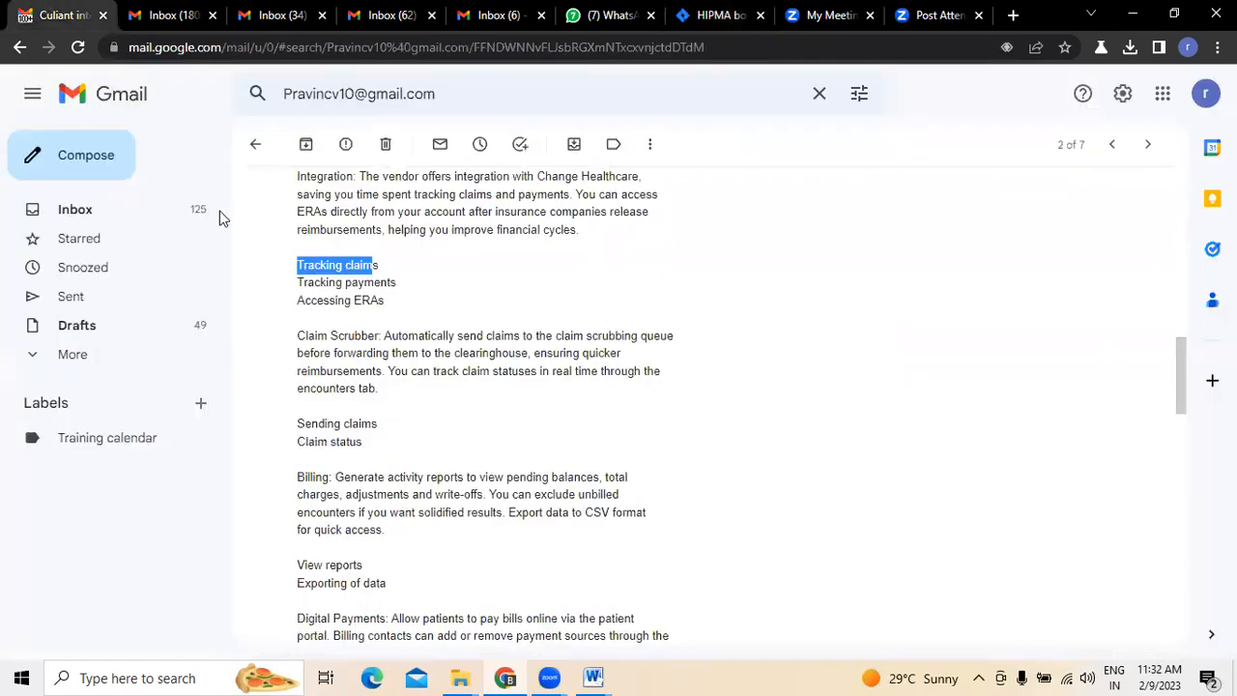
click(723, 15)
text(i want you to )
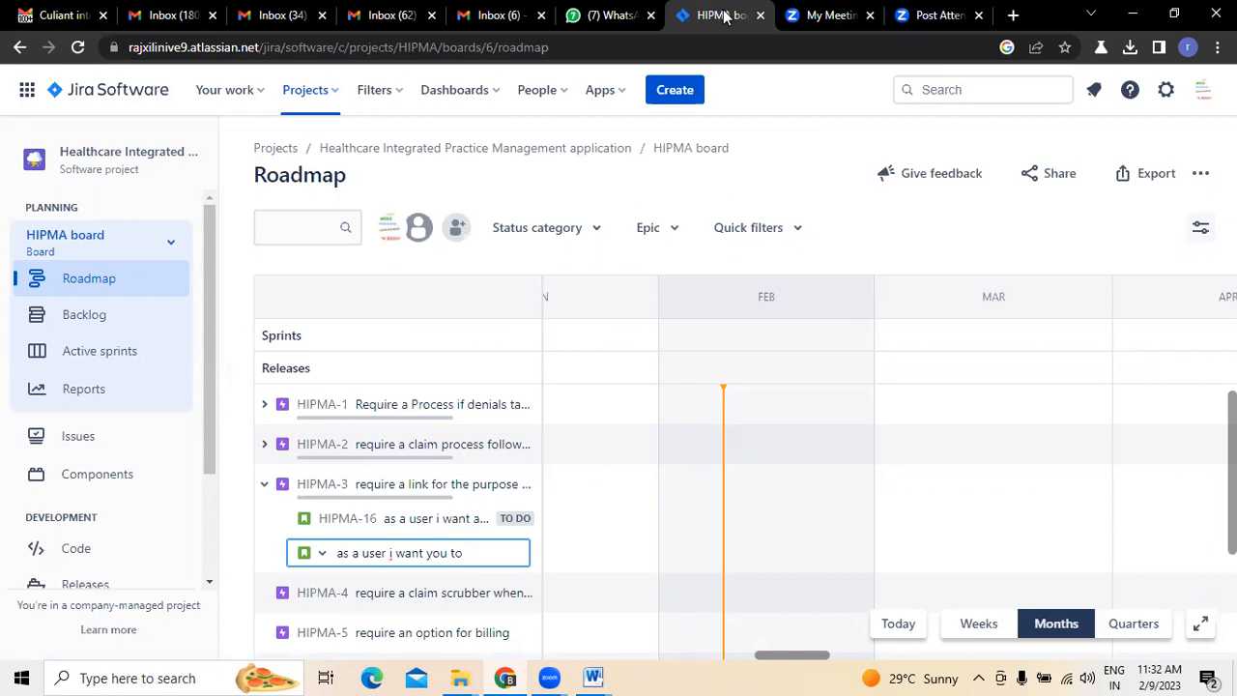
text(tracte a tarcking)
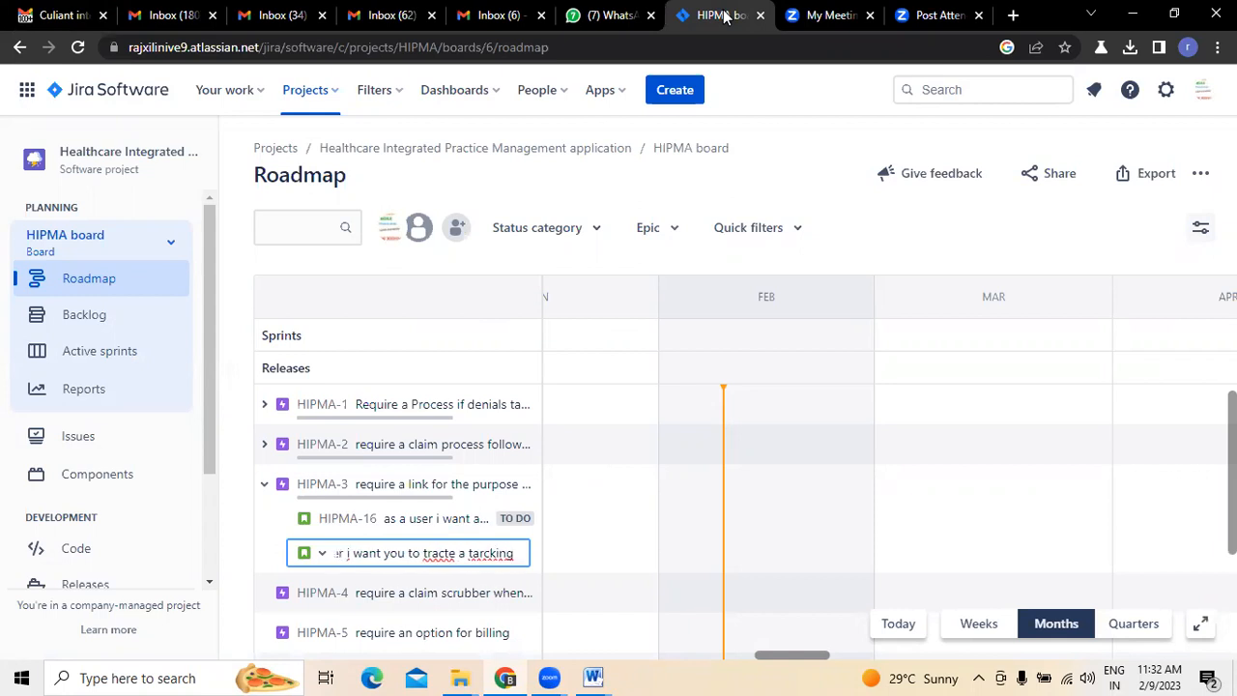
- Continue the child issue's summary with the correctly spelled words "create a tracking"
key(BackSpace)
key(BackSpace)
key(BackSpace)
key(BackSpace)
key(BackSpace)
key(BackSpace)
key(BackSpace)
key(BackSpace)
key(BackSpace)
key(BackSpace)
key(BackSpace)
key(BackSpace)
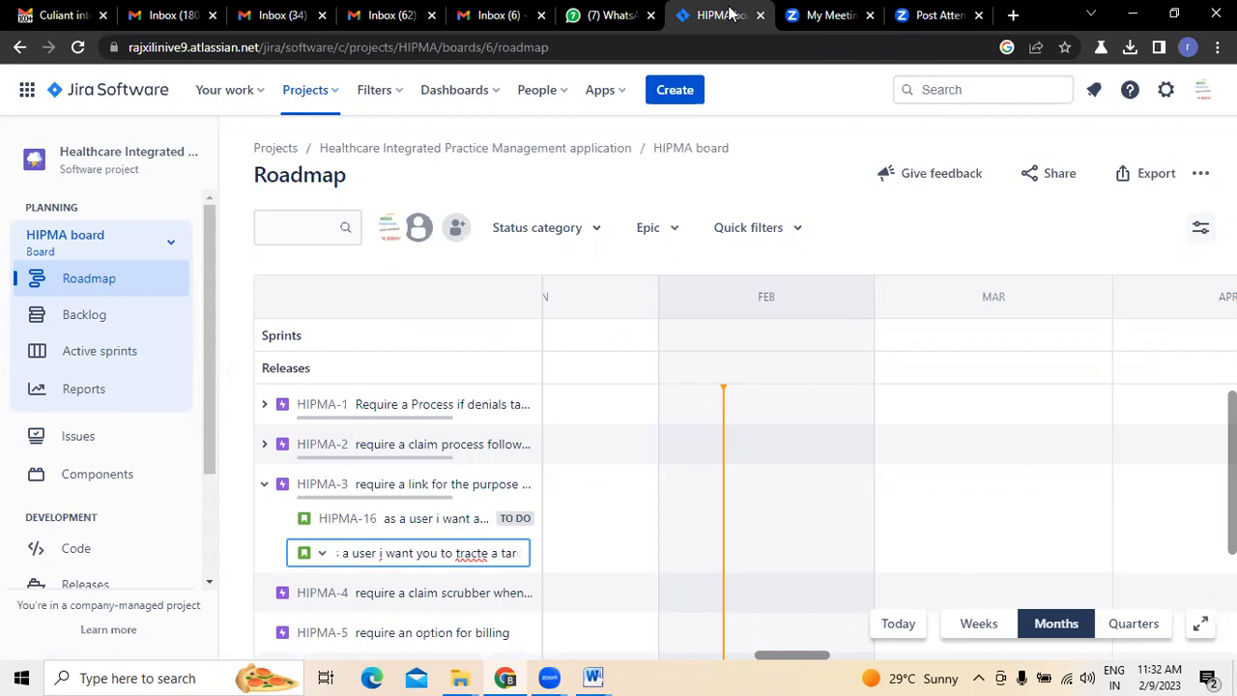
key(BackSpace)
key(BackSpace)
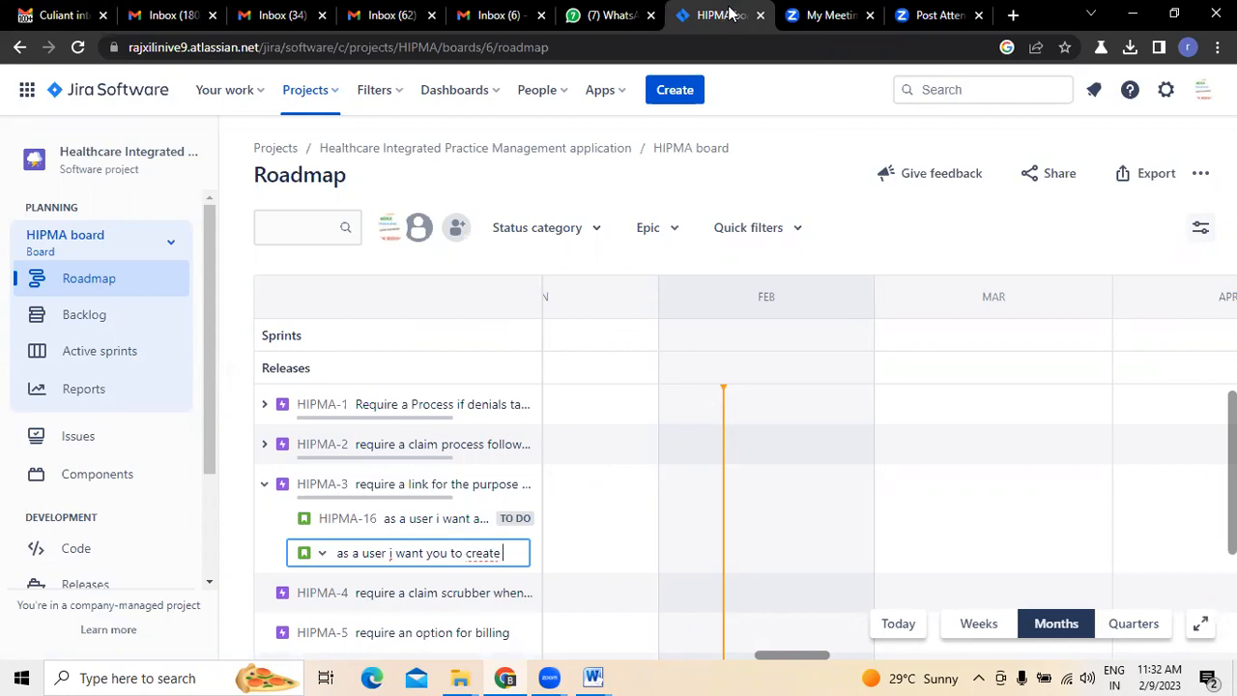
text(tra)
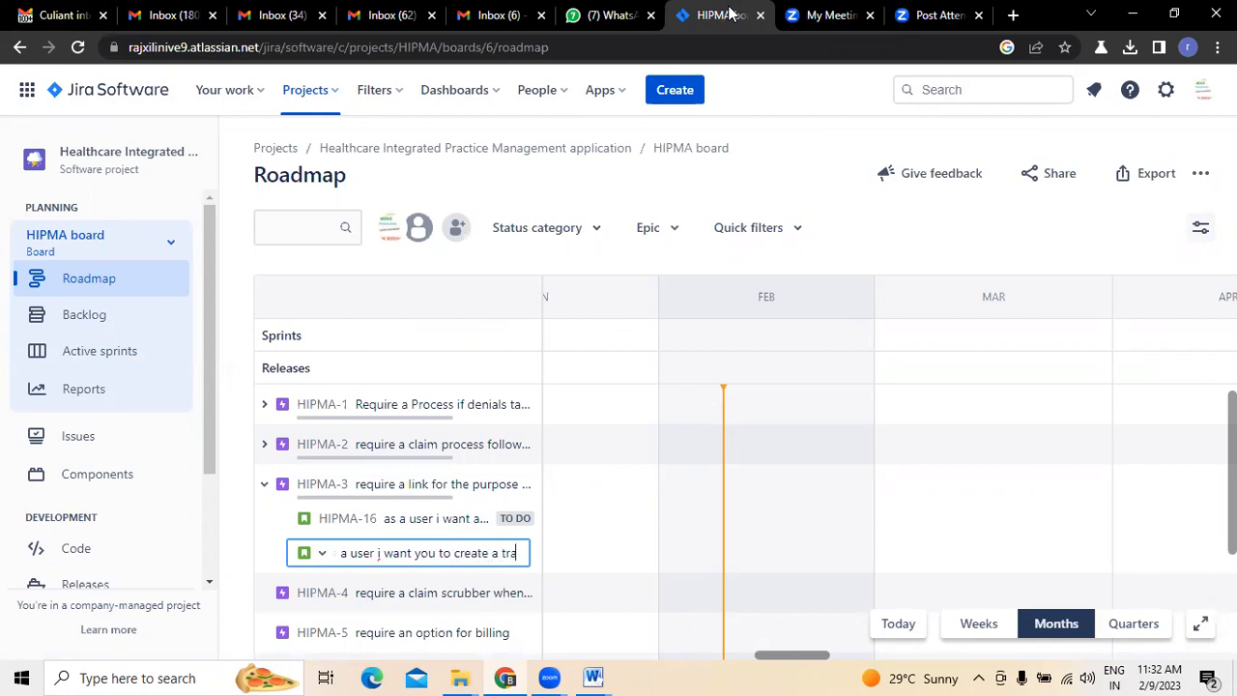
text(cking)
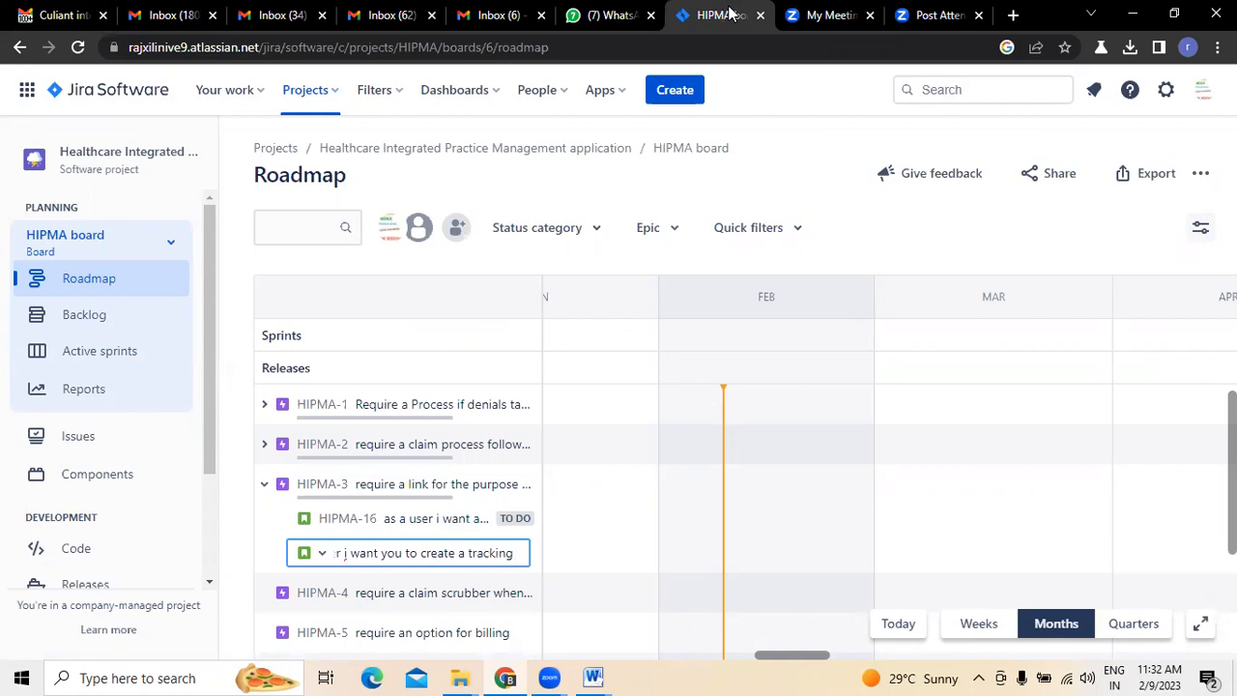
text( option so that)
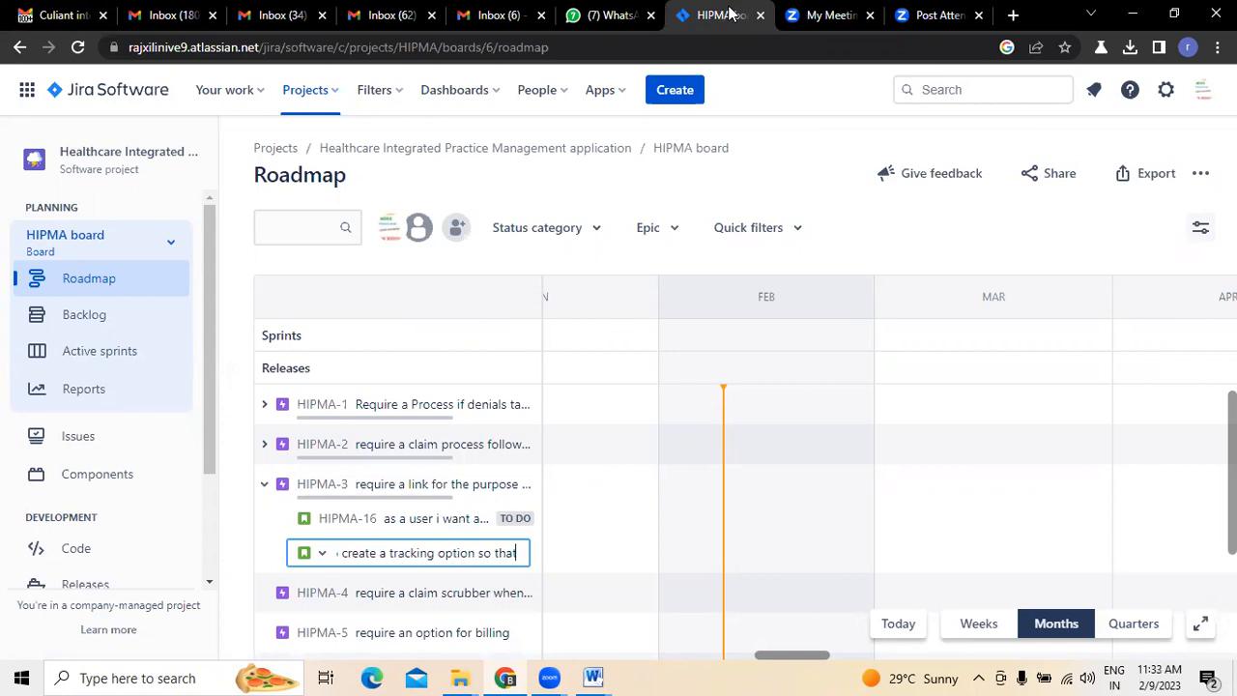
text( i can t)
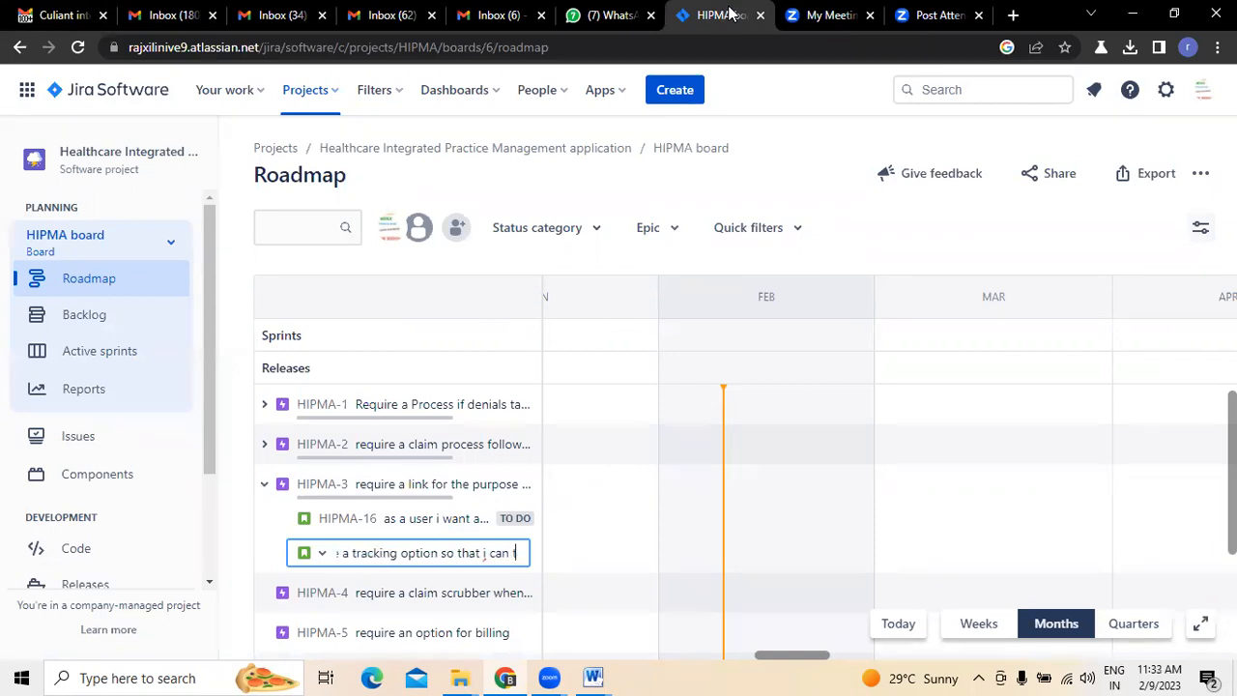
text(rack the cla)
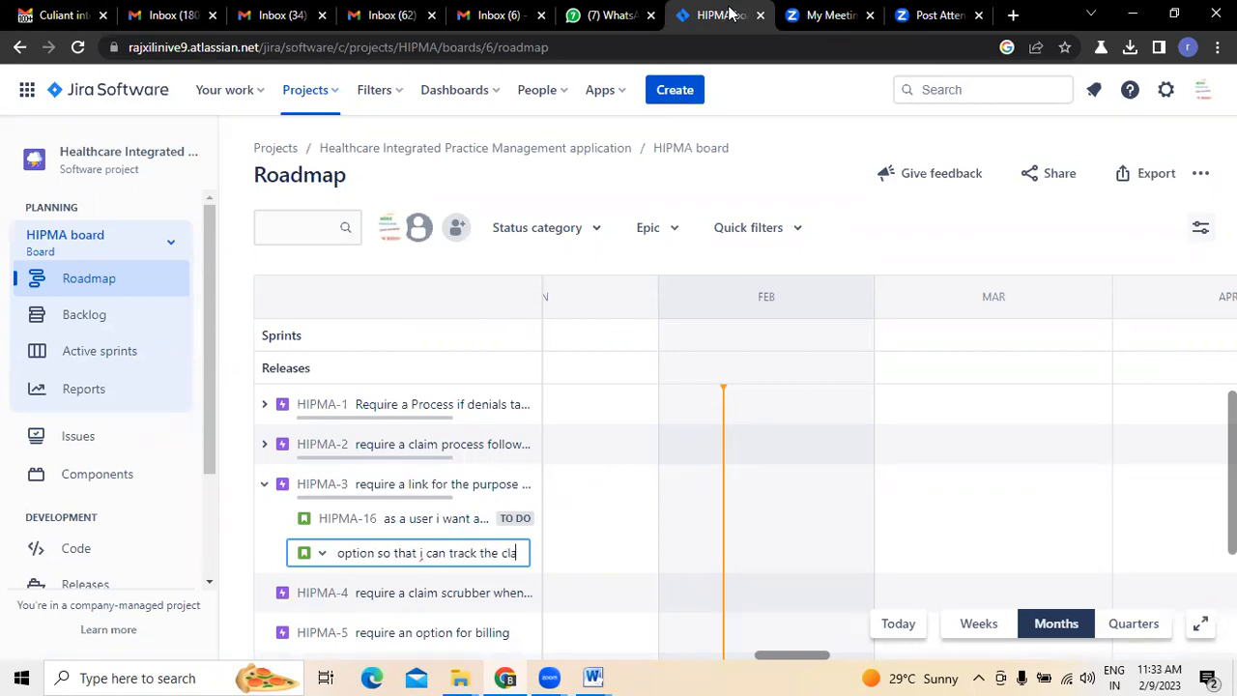
text(ims of wh)
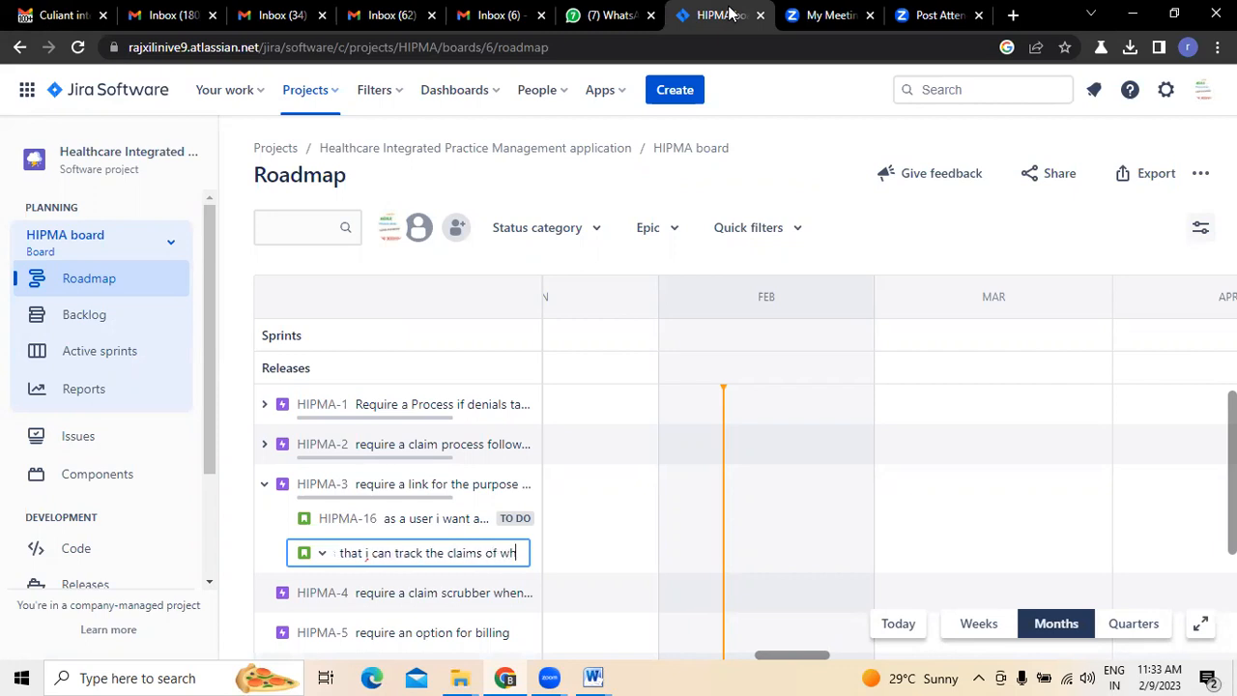
text(at i submitted)
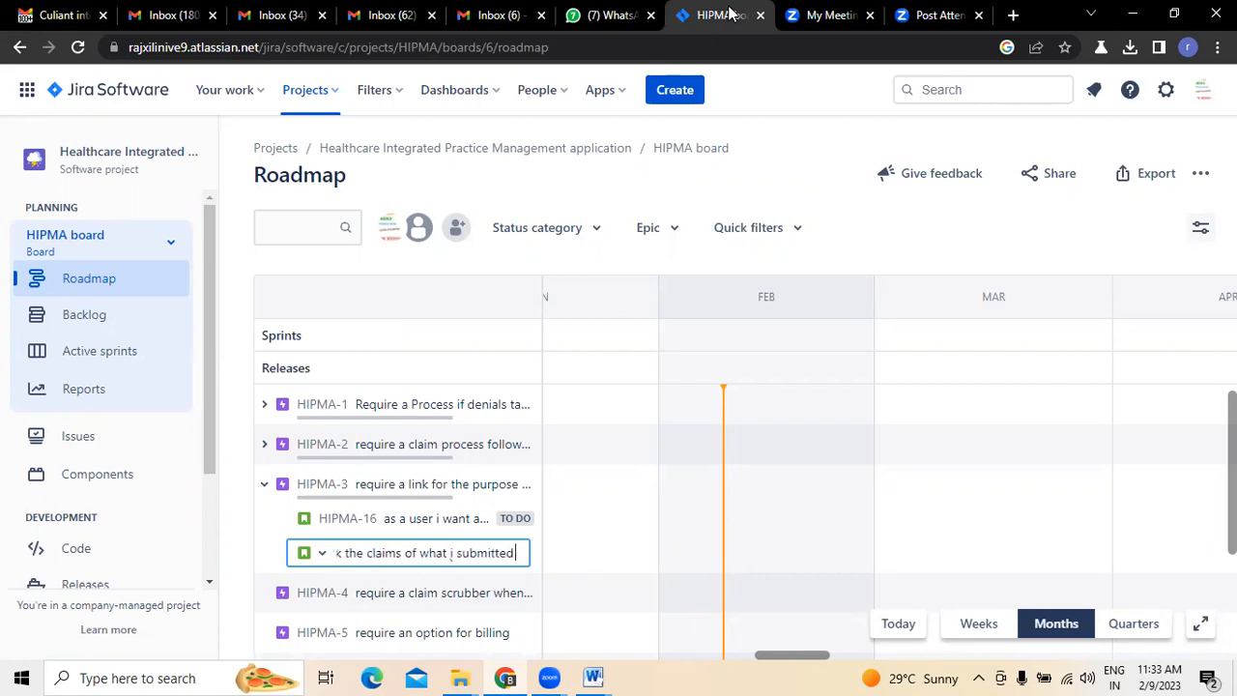
- Complete the summary with "option so that i can track the claims of what i submitted" and create the child issue under HIPMA-3
key(Return)
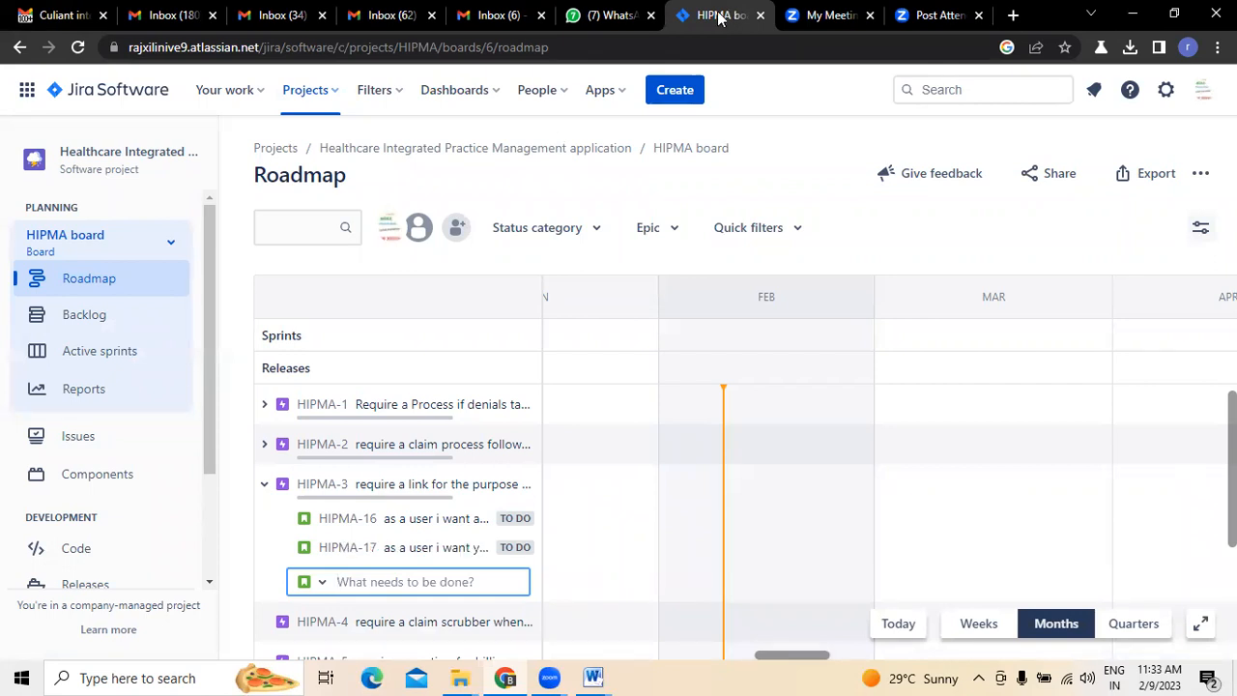
- Check the email's remaining Integration items and begin a third HIPMA-3 child issue in Jira with "as a user i want you to integrate"
scroll(1151, 593, down, 2)
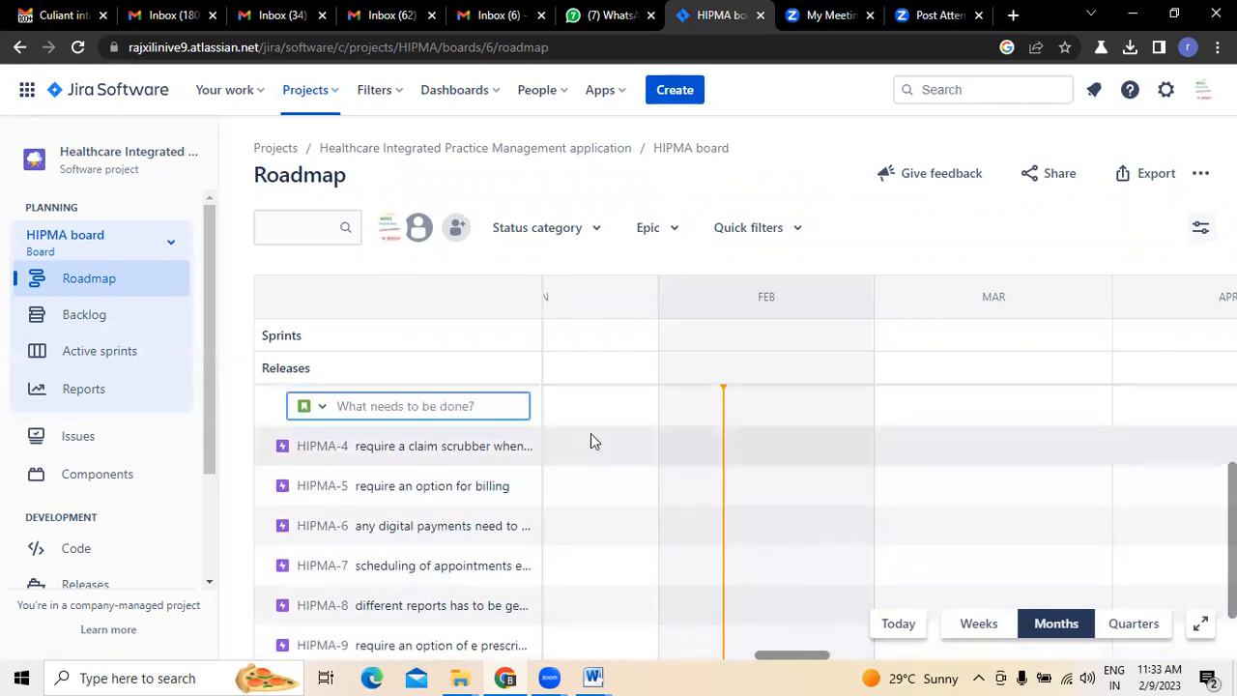
scroll(415, 538, up, 1)
click(78, 15)
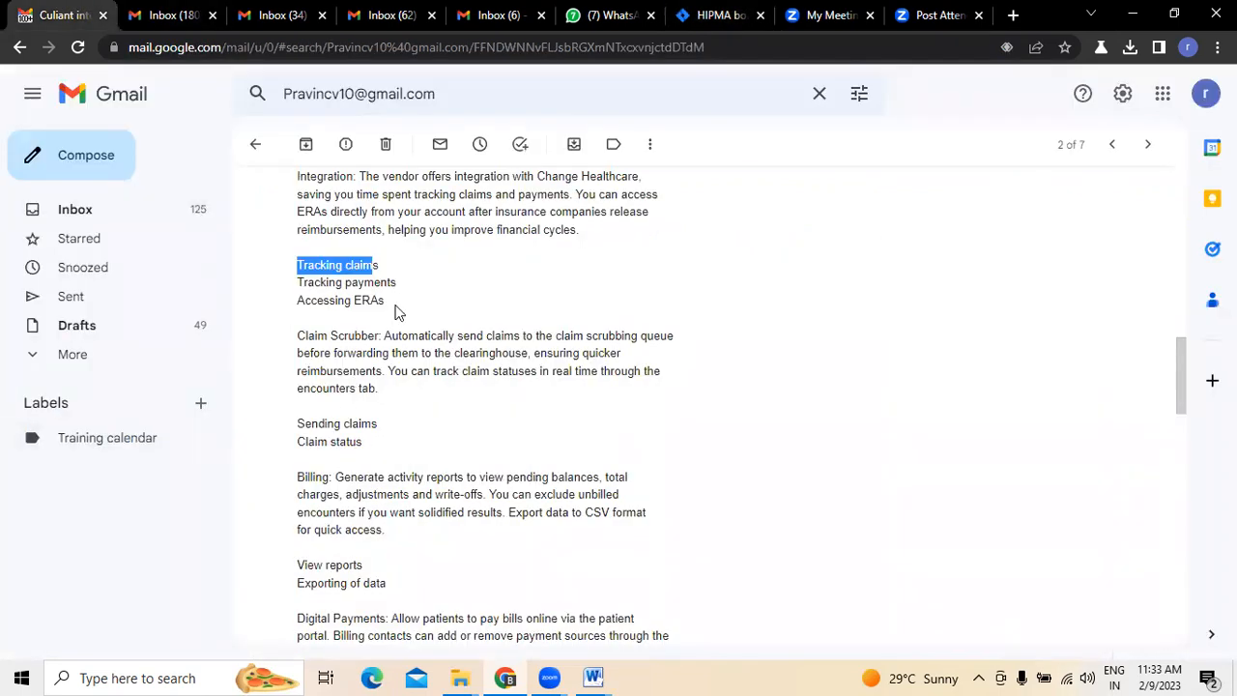
click(720, 15)
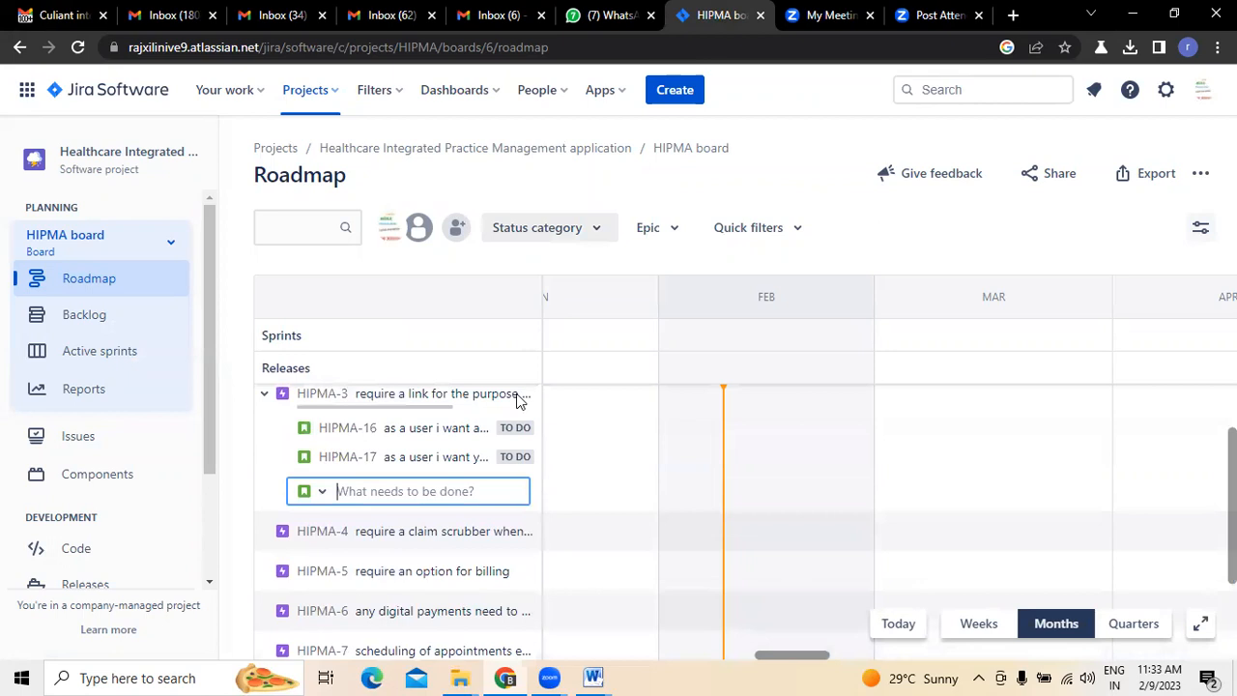
text(a)
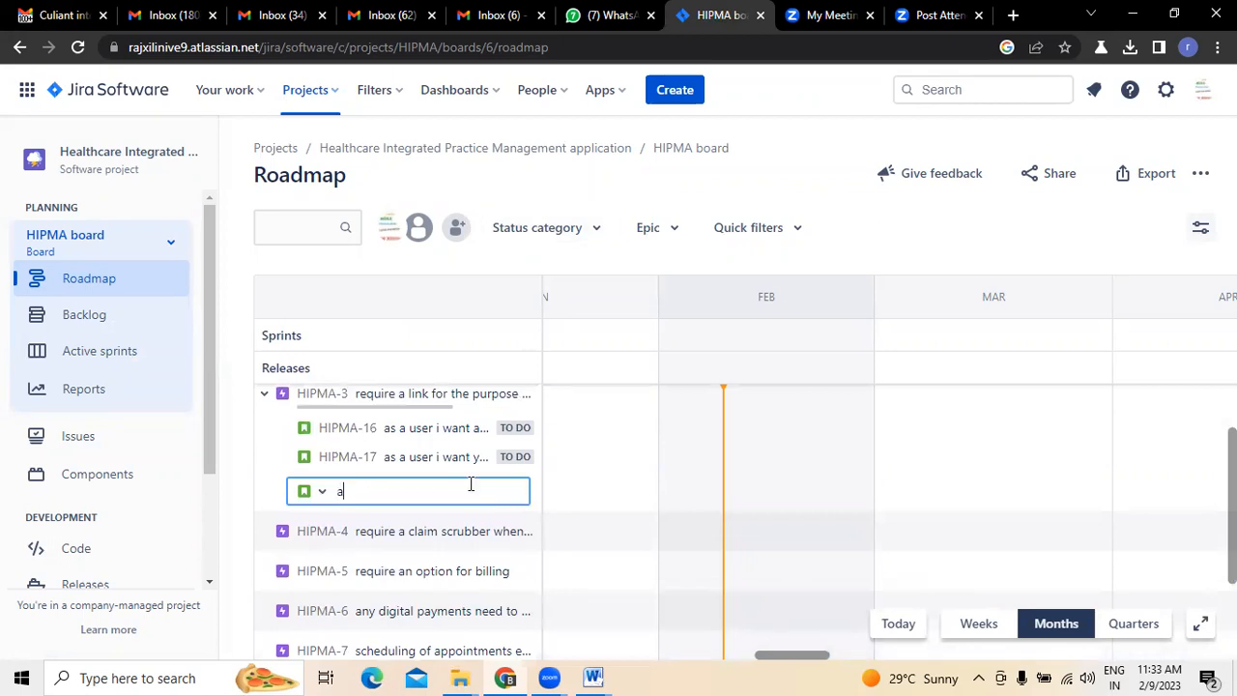
text(s a user )
text(i wan)
text(t you )
text(to integrate)
text( tg)
- Extend the third child issue's summary with "ERA process so that"
key(BackSpace)
text(ERA)
key(BackSpace)
key(BackSpace)
key(BackSpace)
key(BackSpace)
key(BackSpace)
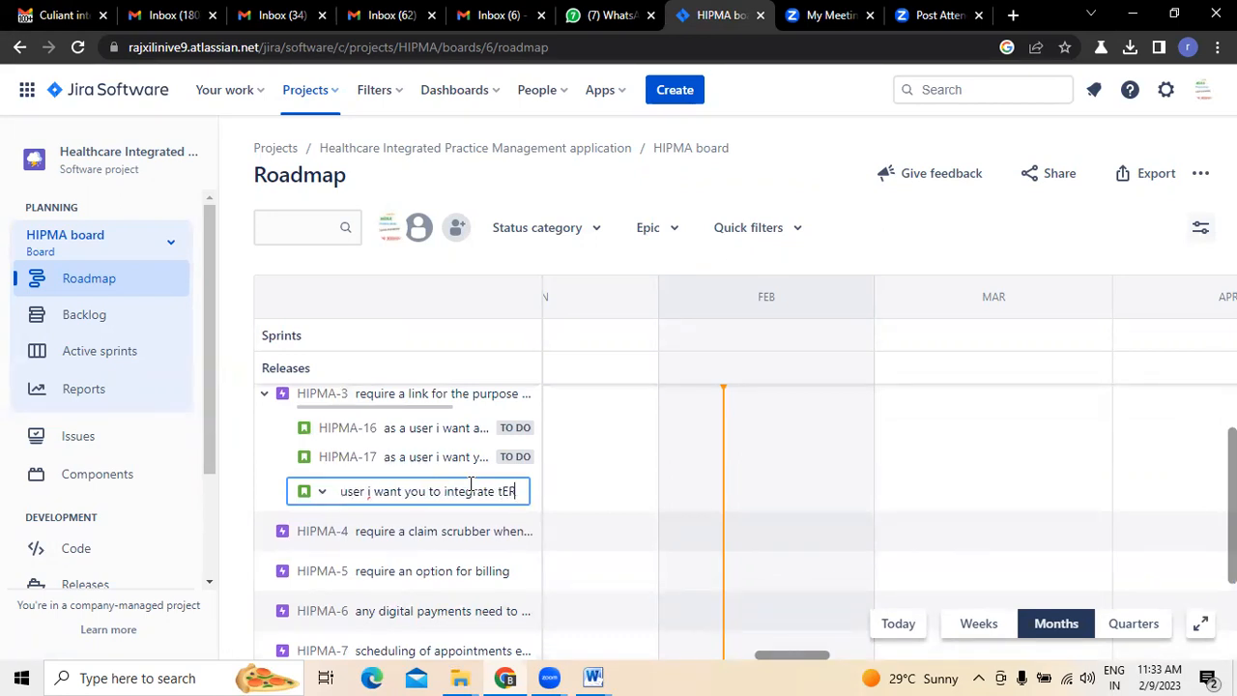
text(ERA proces)
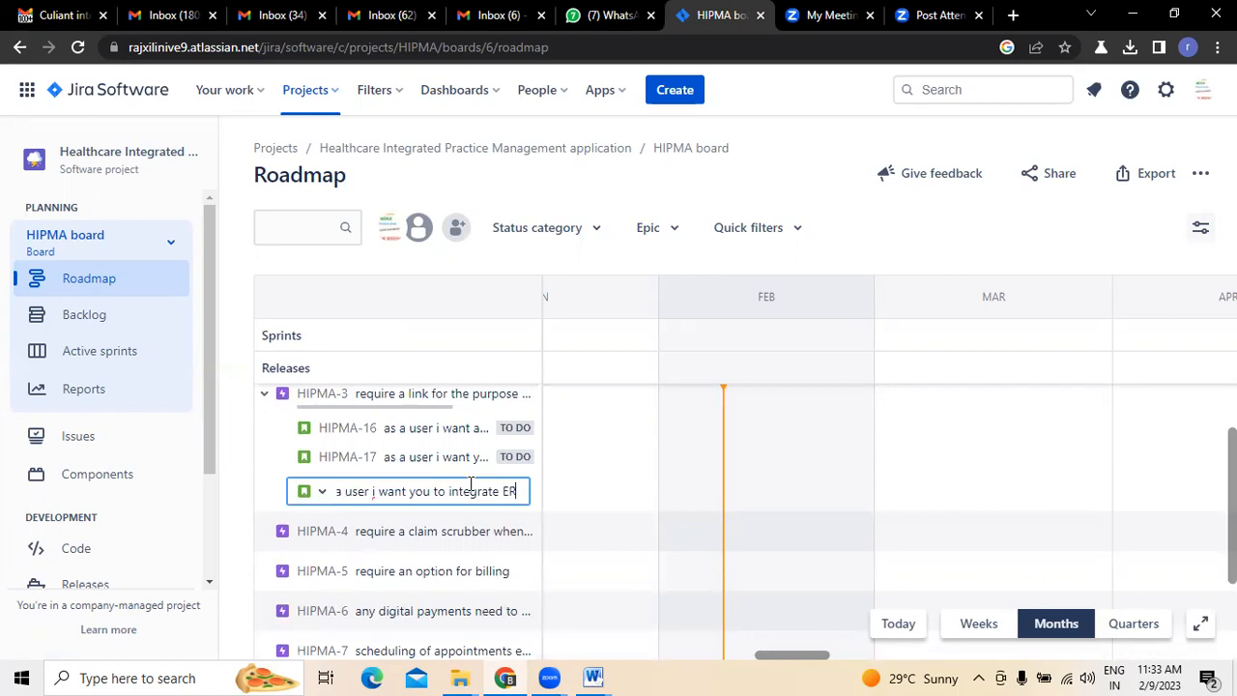
text(s so that)
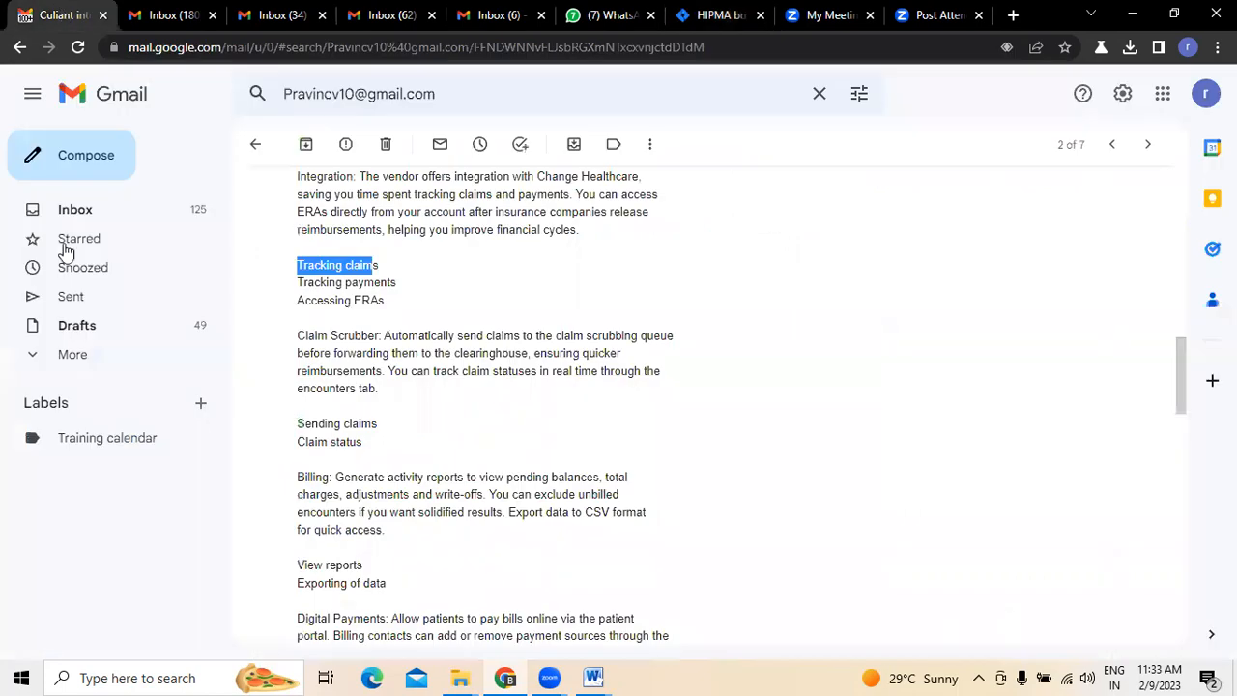
- Recheck the email's ERA item, end the summary with "i can access that when i want to view health records" and create the issue in Jira
click(61, 15)
click(710, 12)
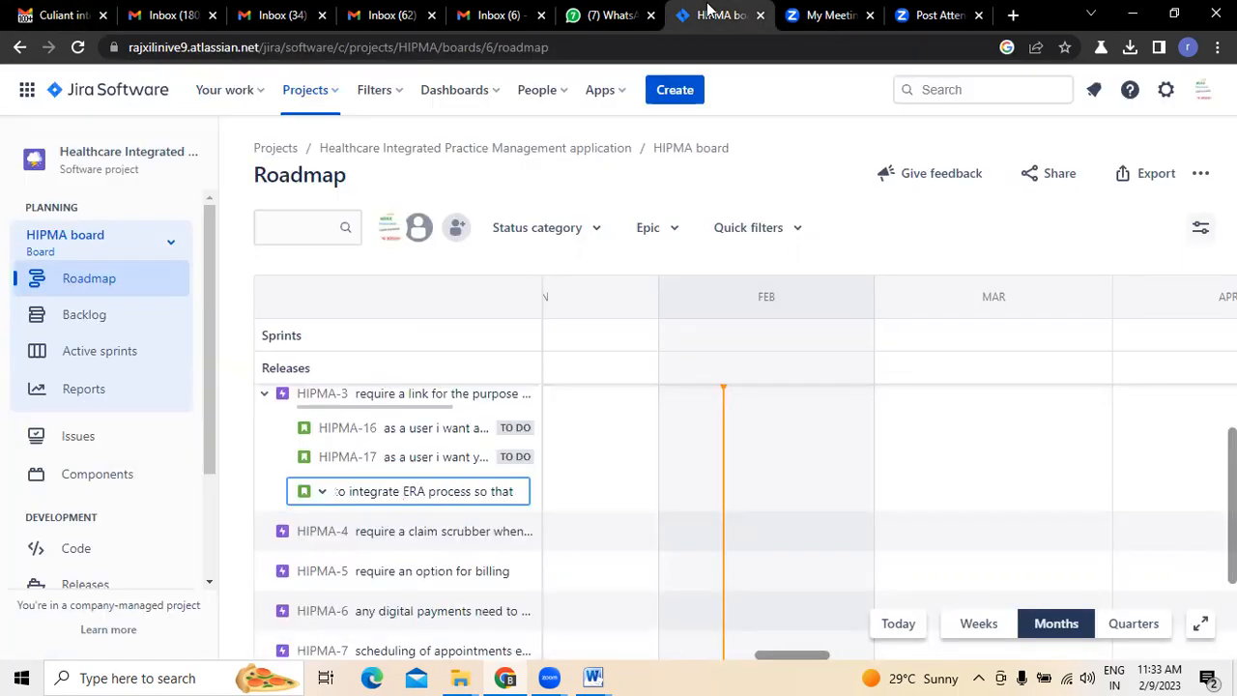
text(j can access that)
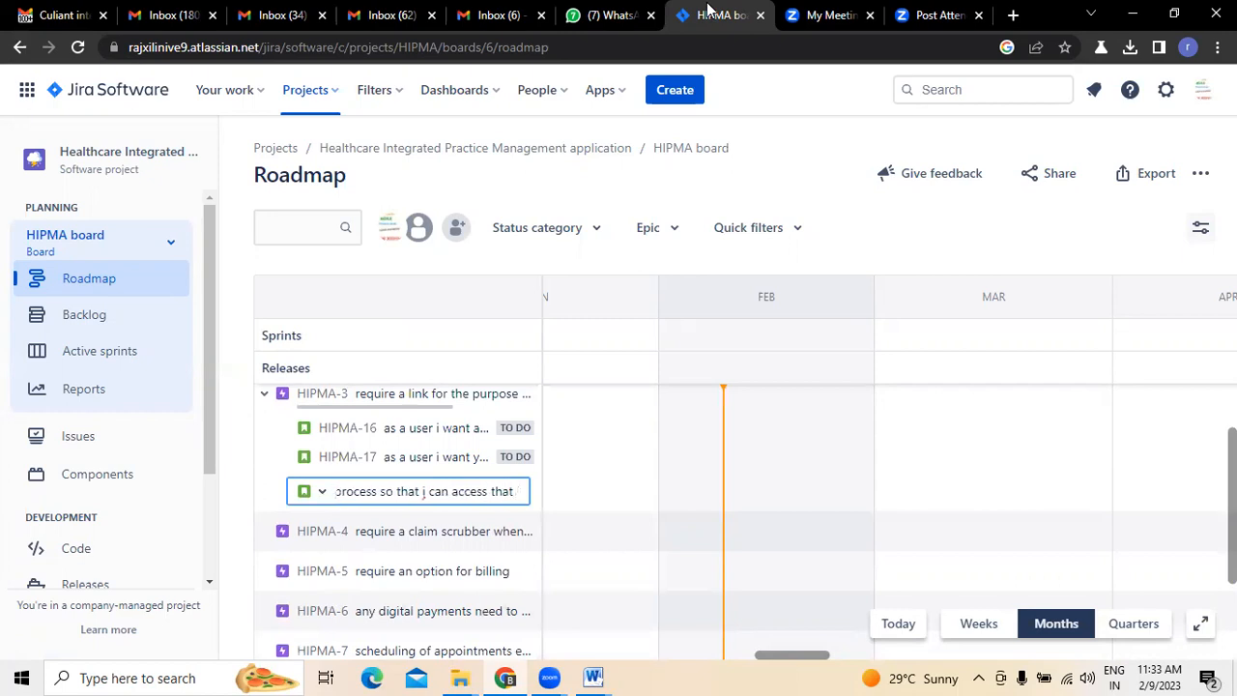
text( when j war)
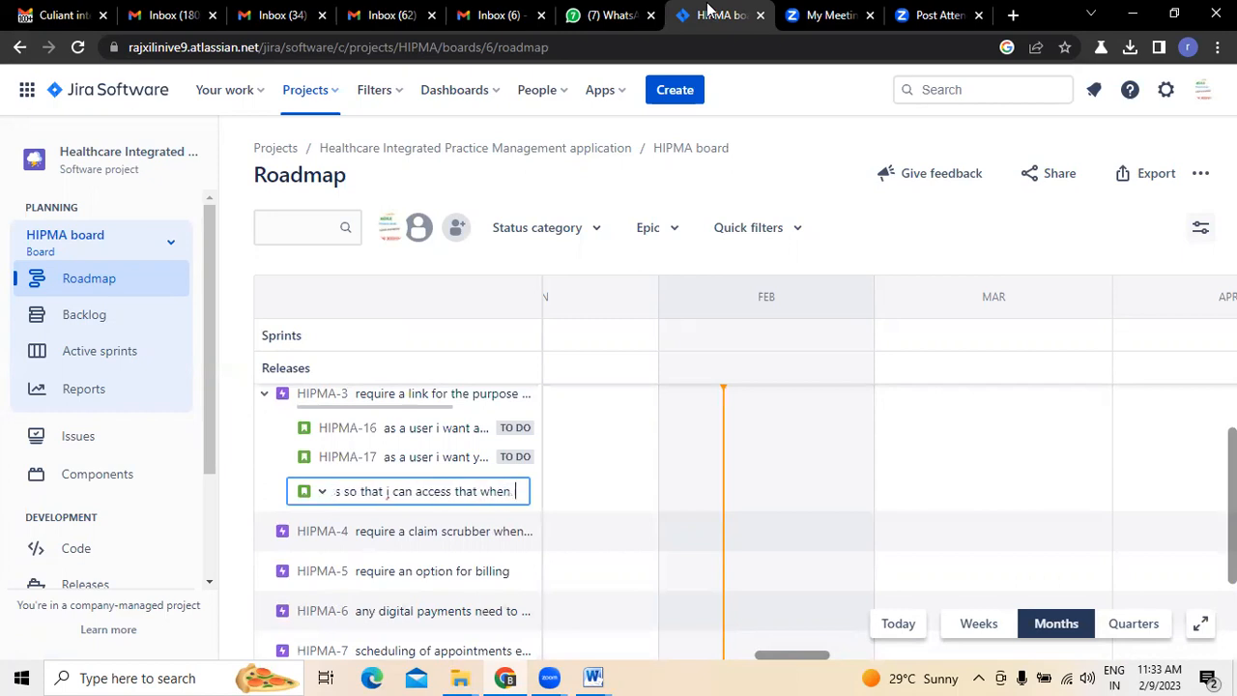
text(t to )
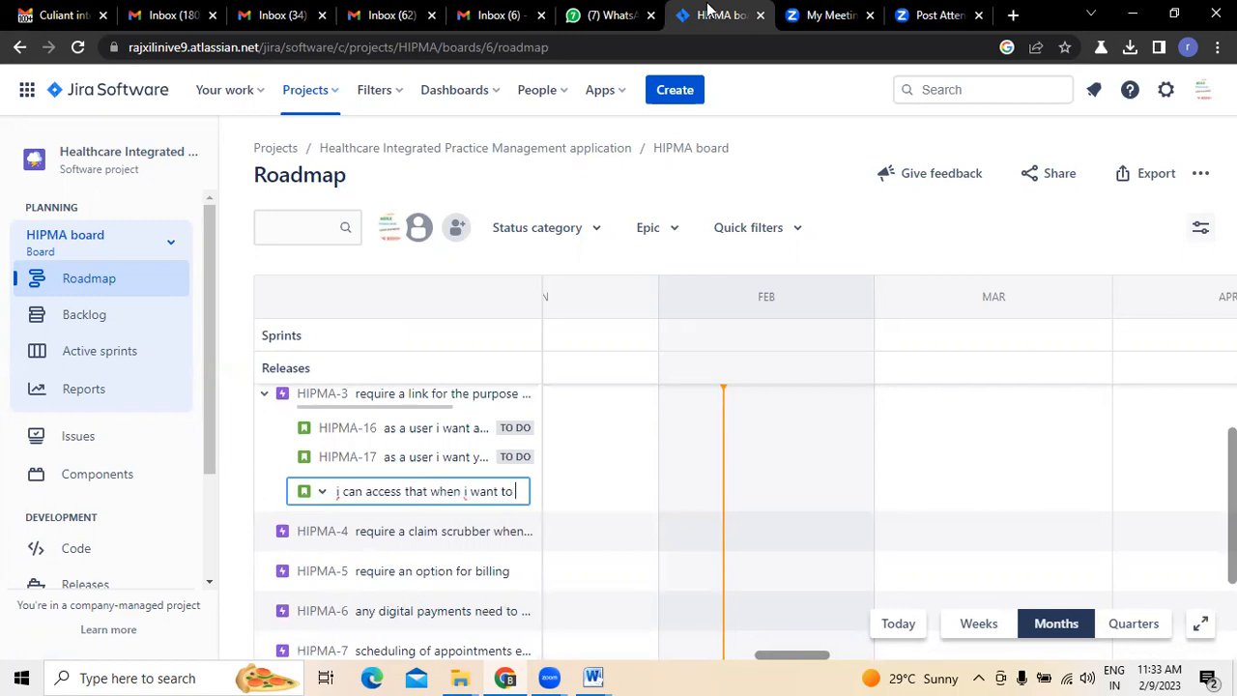
text(view h)
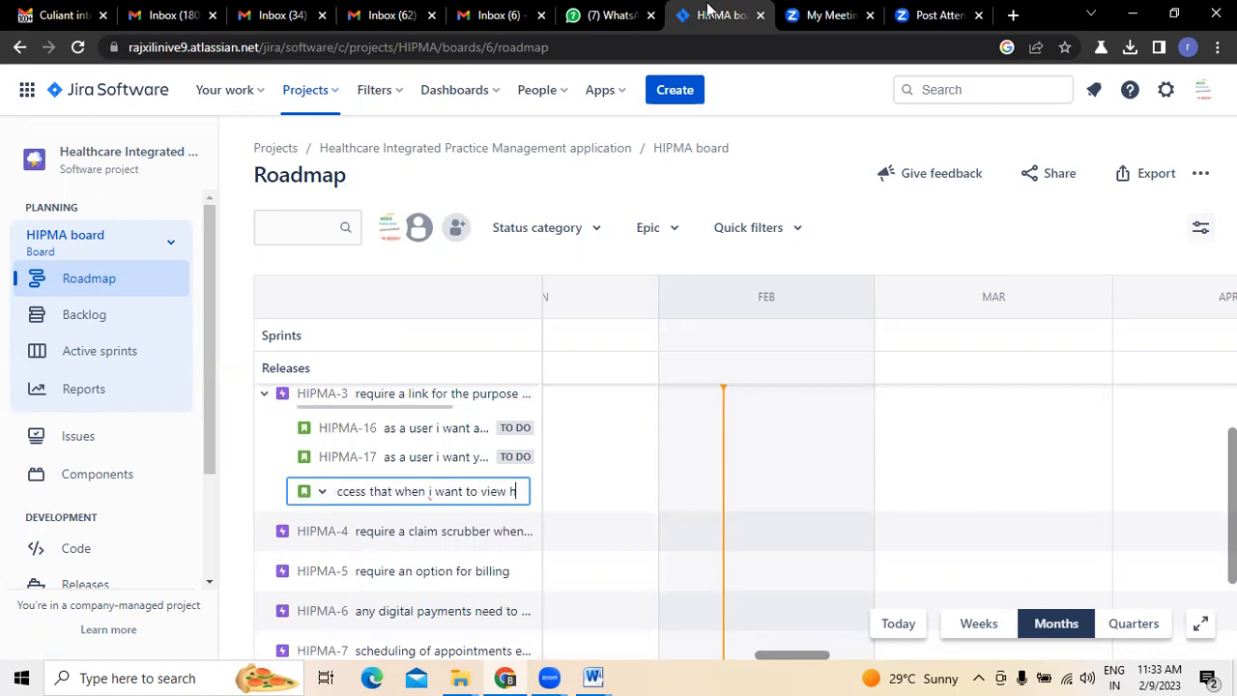
text(ealth records)
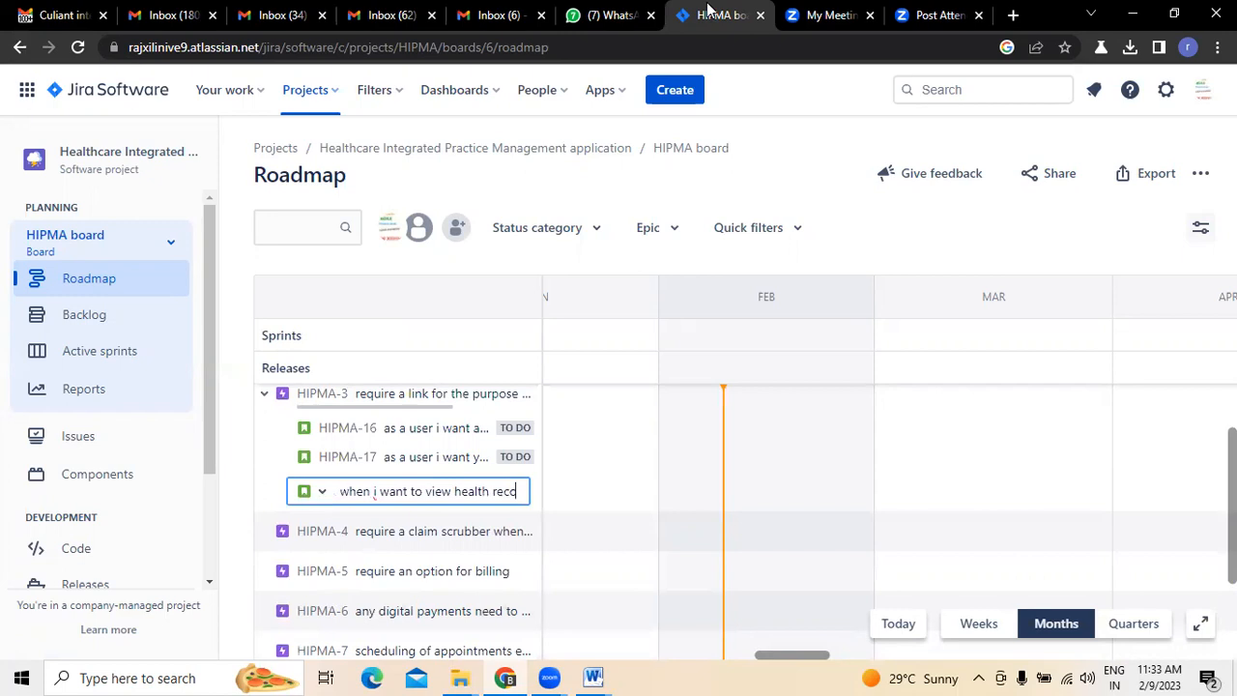
key(Return)
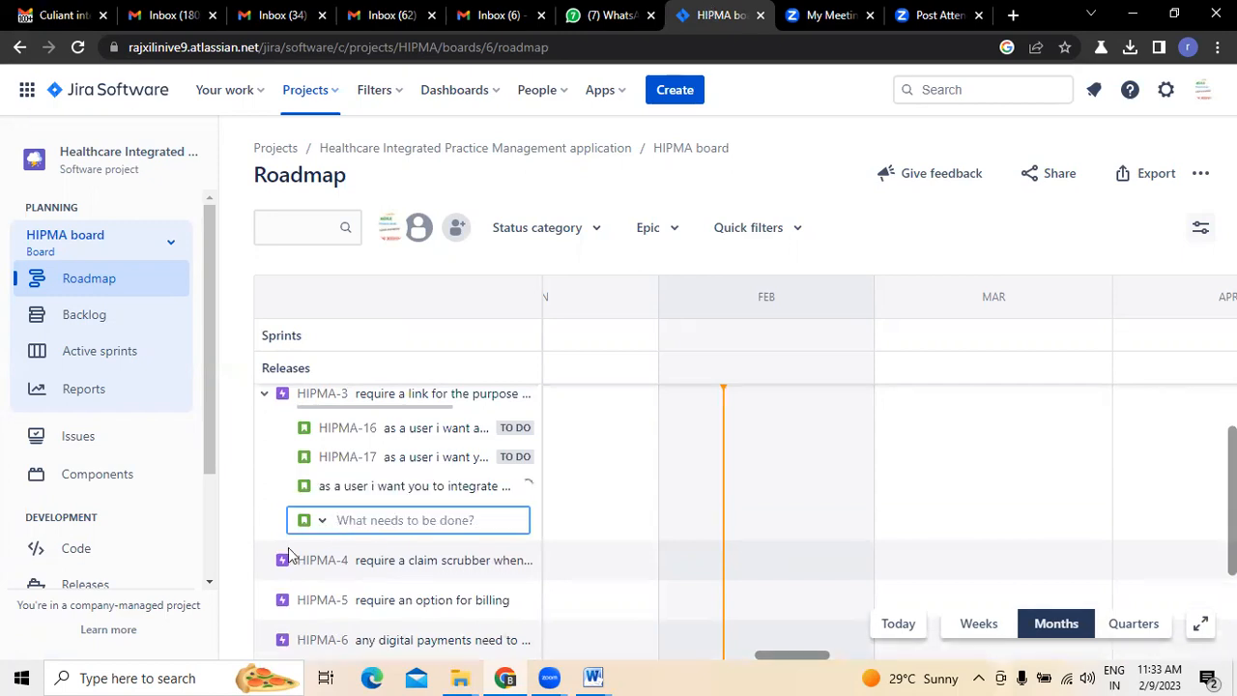
- Review the email's Claim Scrubber section and, with epic HIPMA-3 collapsed in Jira, the full summary of epic HIPMA-4
key(ctrl+1)
drag(299, 335, 409, 335)
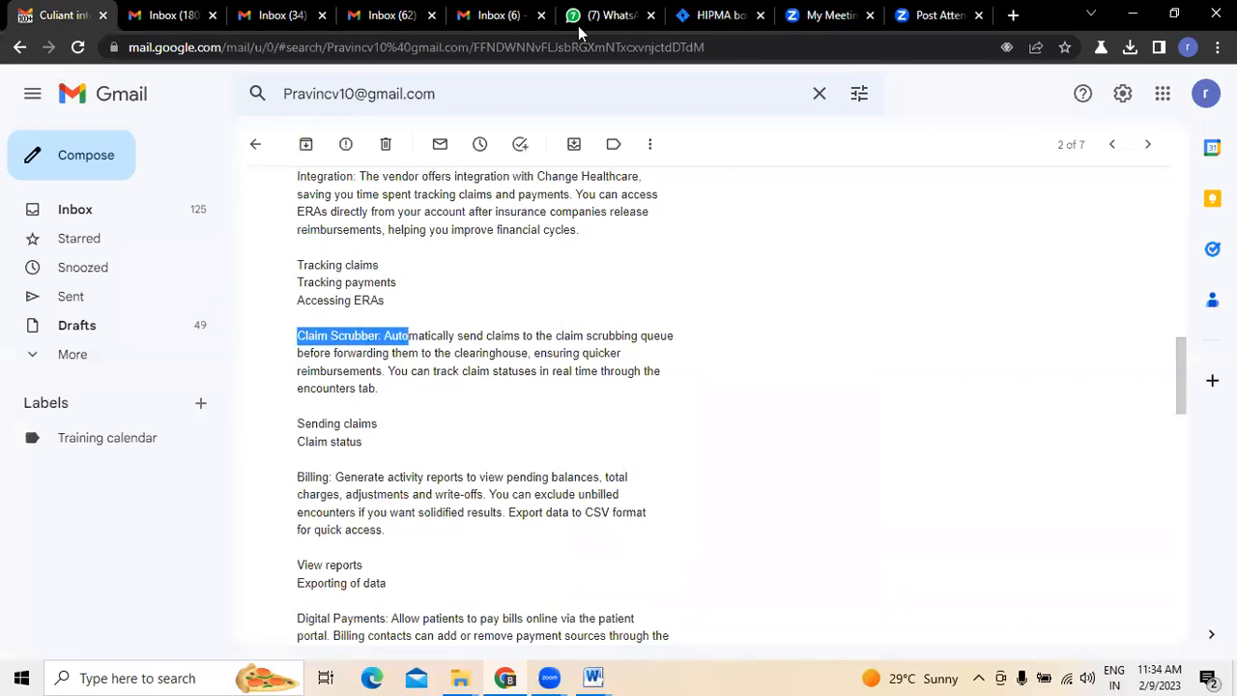
key(ctrl+7)
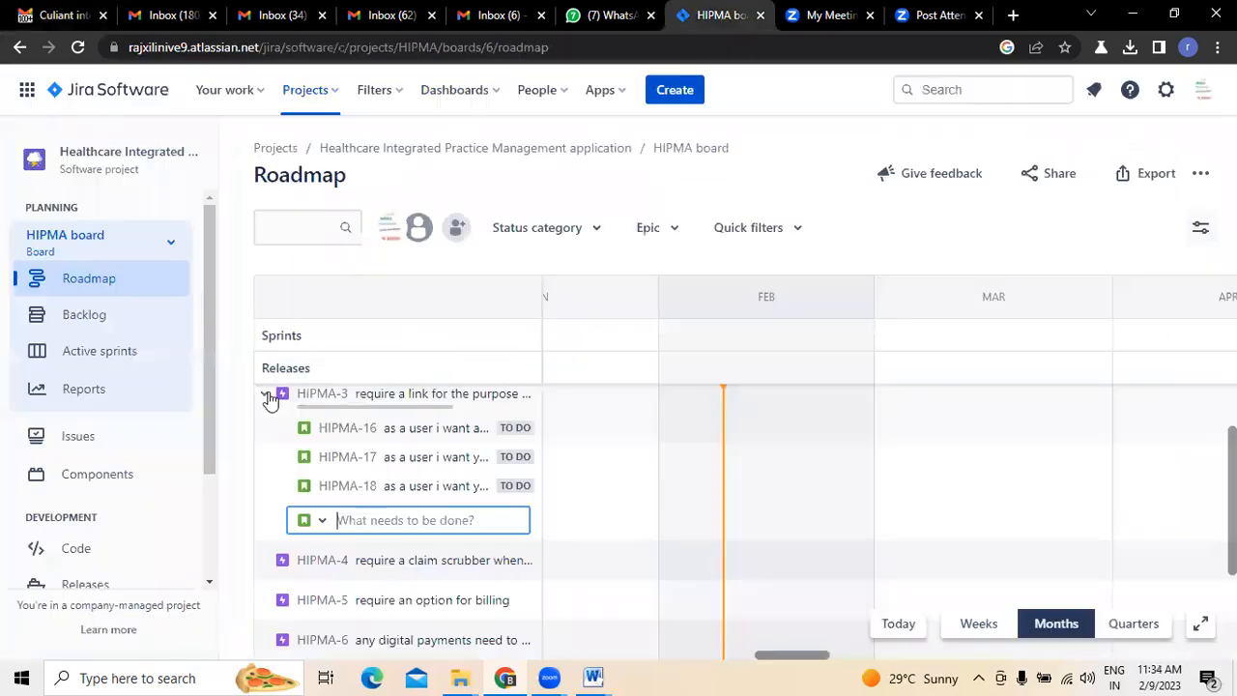
click(267, 396)
click(395, 444)
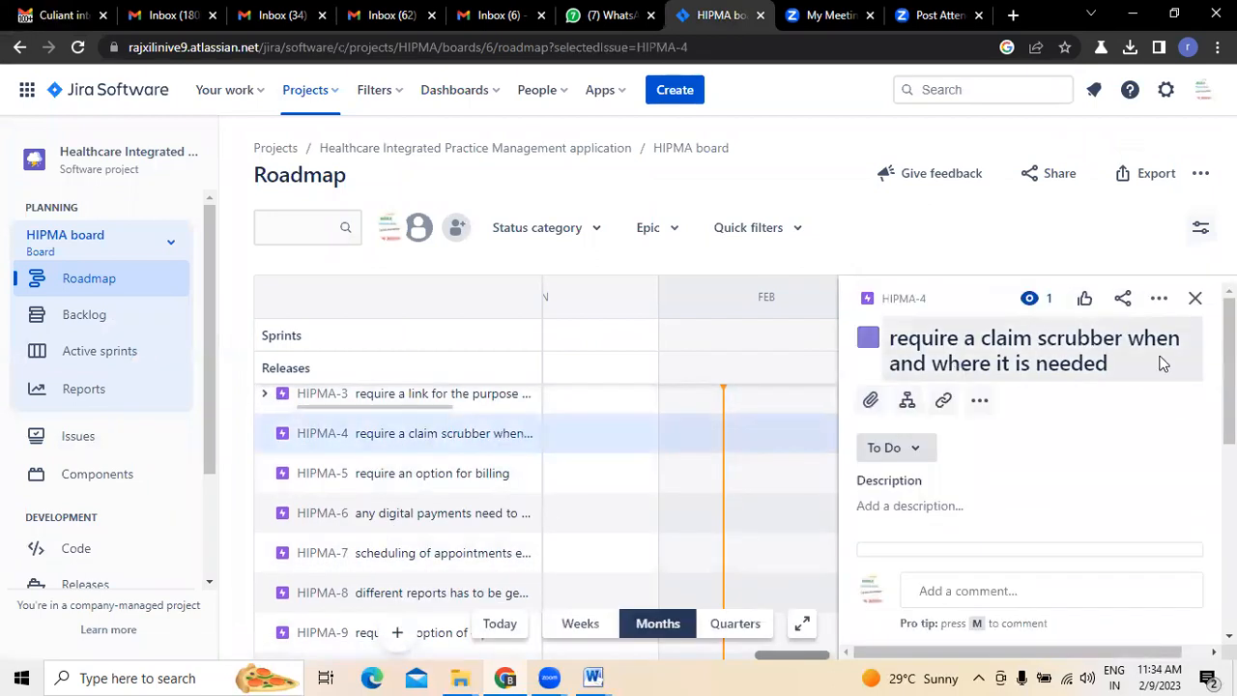
click(1194, 299)
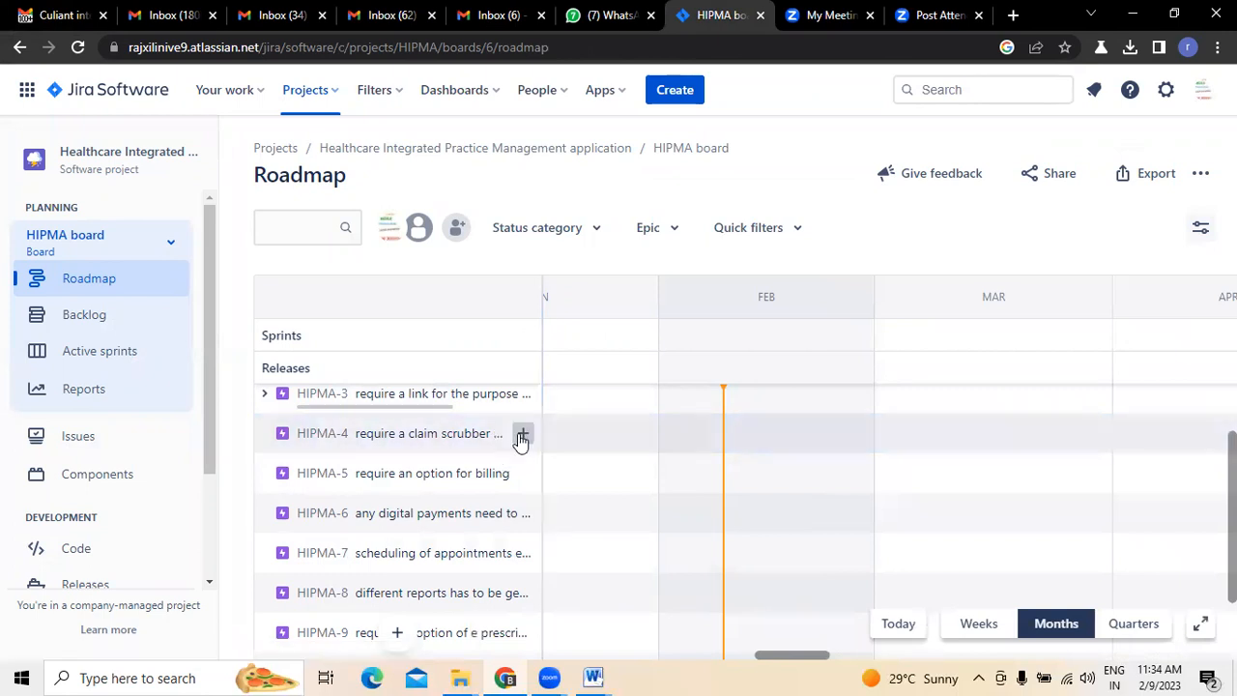
- Begin a child issue under epic HIPMA-4 with the summary "as a user i want a claims submission"
click(523, 437)
text(as a)
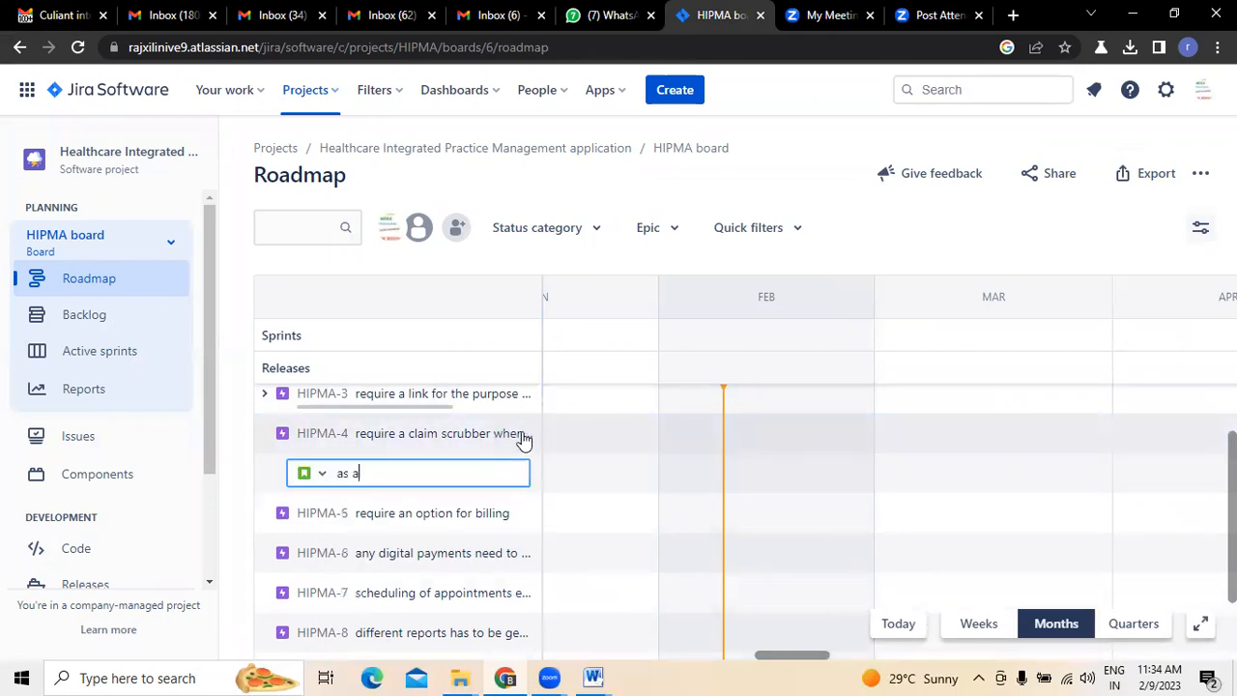
text( user i want a claims submiss)
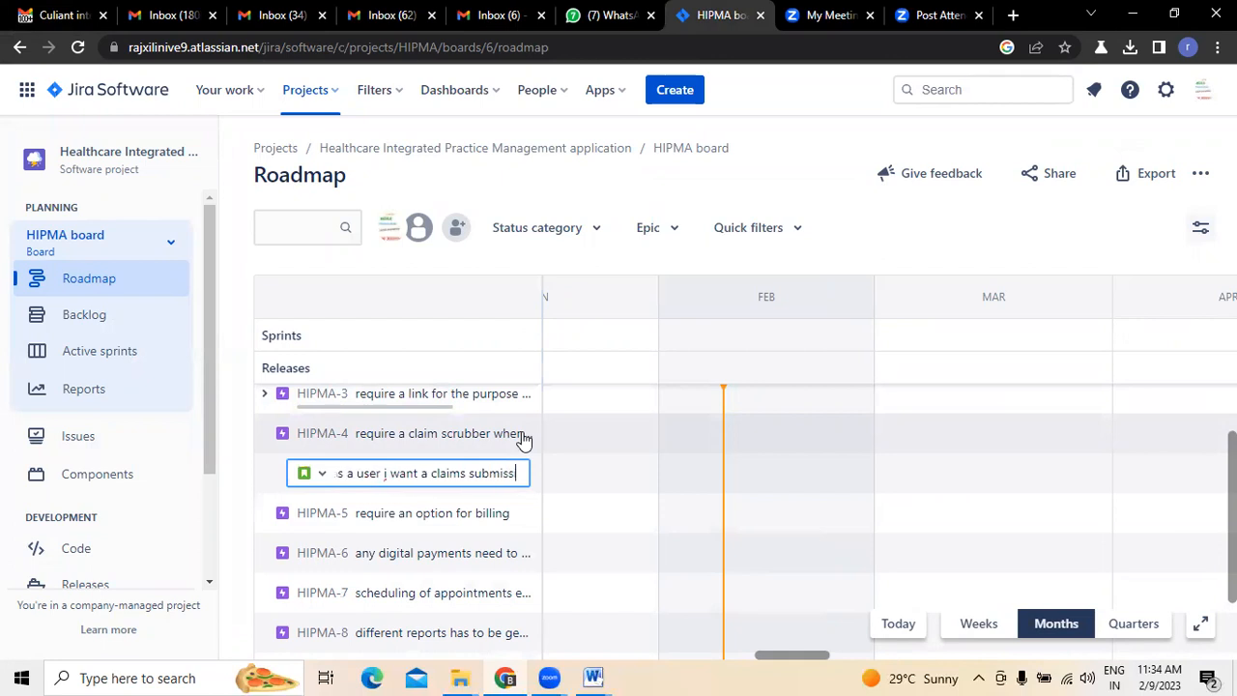
text(ion report sc)
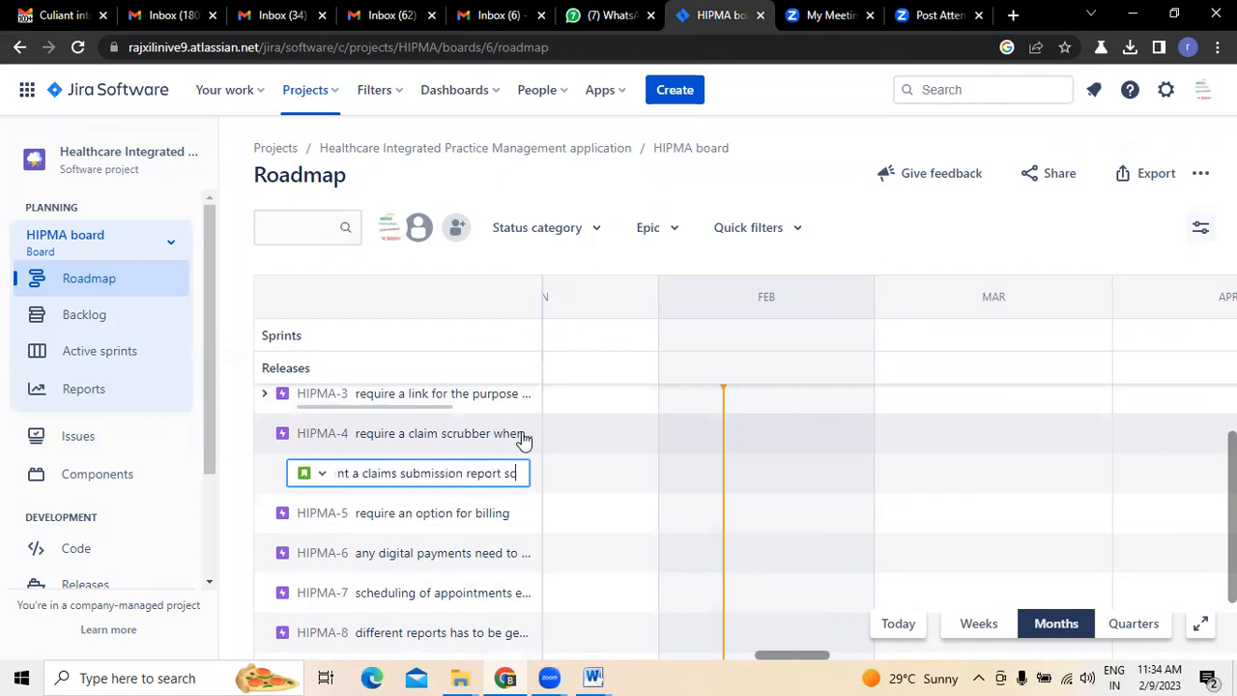
- Extend the HIPMA-4 child issue's summary with "report so that we can submit the"
key(BackSpace)
text(o that)
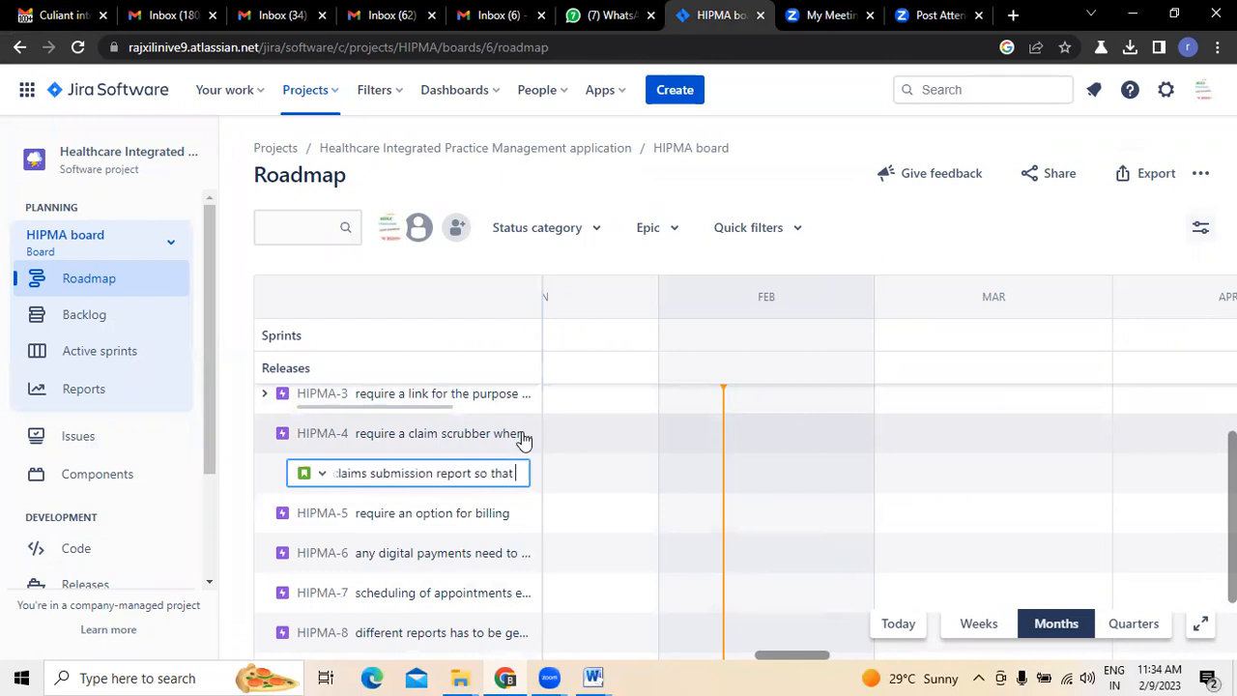
text( we can subk)
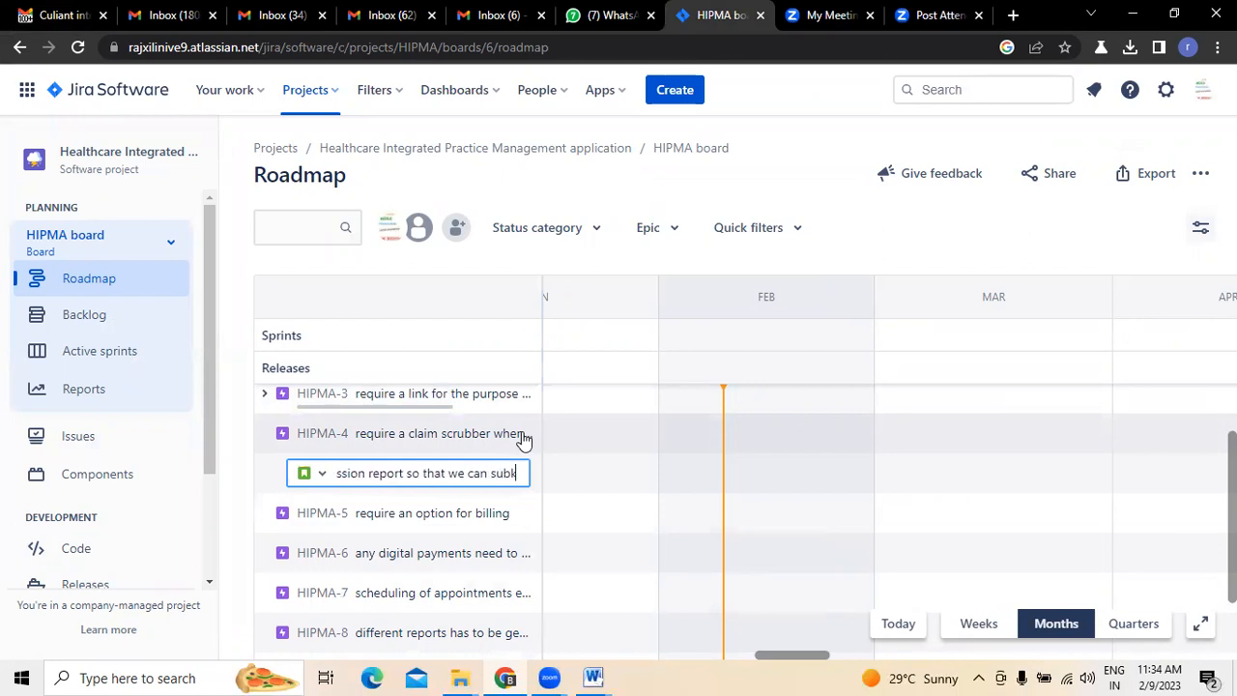
text(it the)
key(BackSpace)
key(BackSpace)
key(BackSpace)
key(BackSpace)
key(BackSpace)
key(BackSpace)
key(BackSpace)
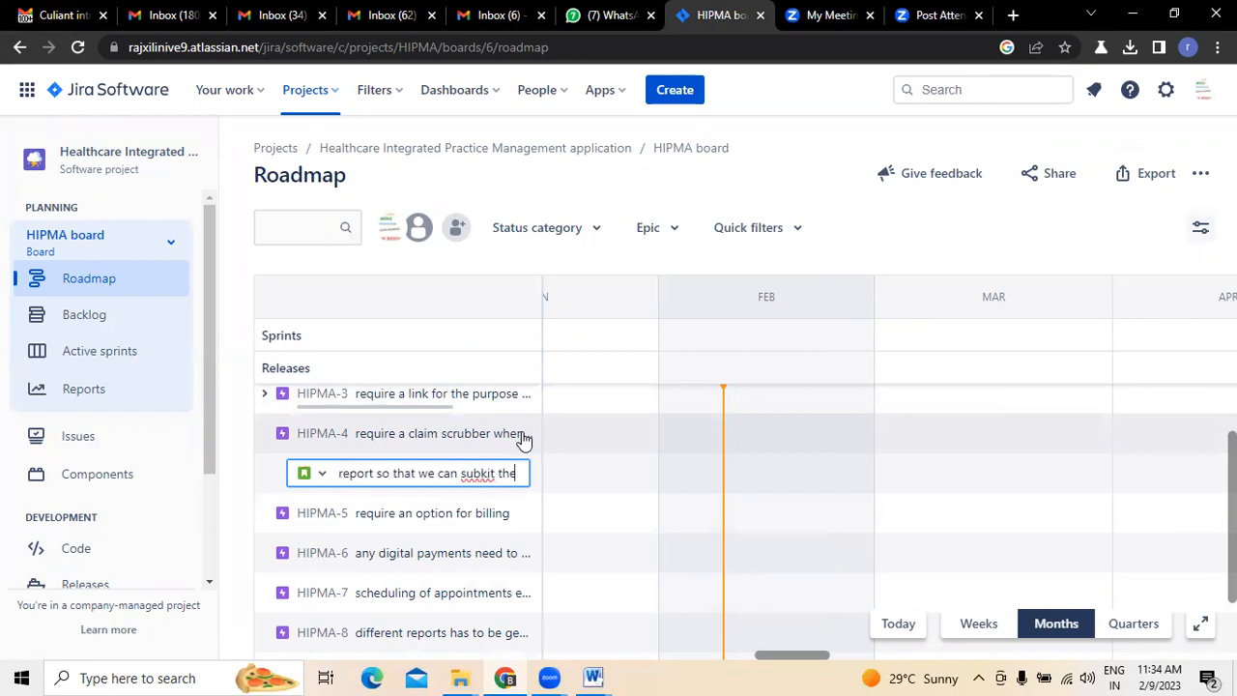
text(mit the)
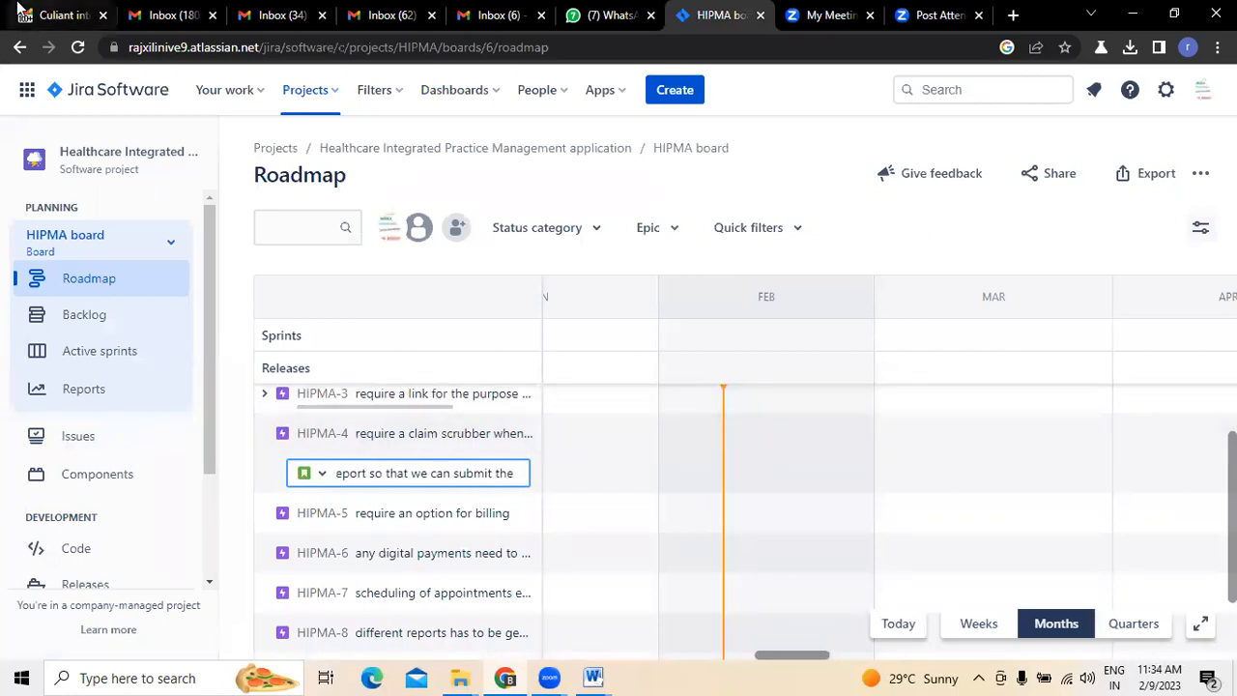
- Check the email's Claim Scrubber items, end the Jira summary with "claims" and create the child issue
click(60, 15)
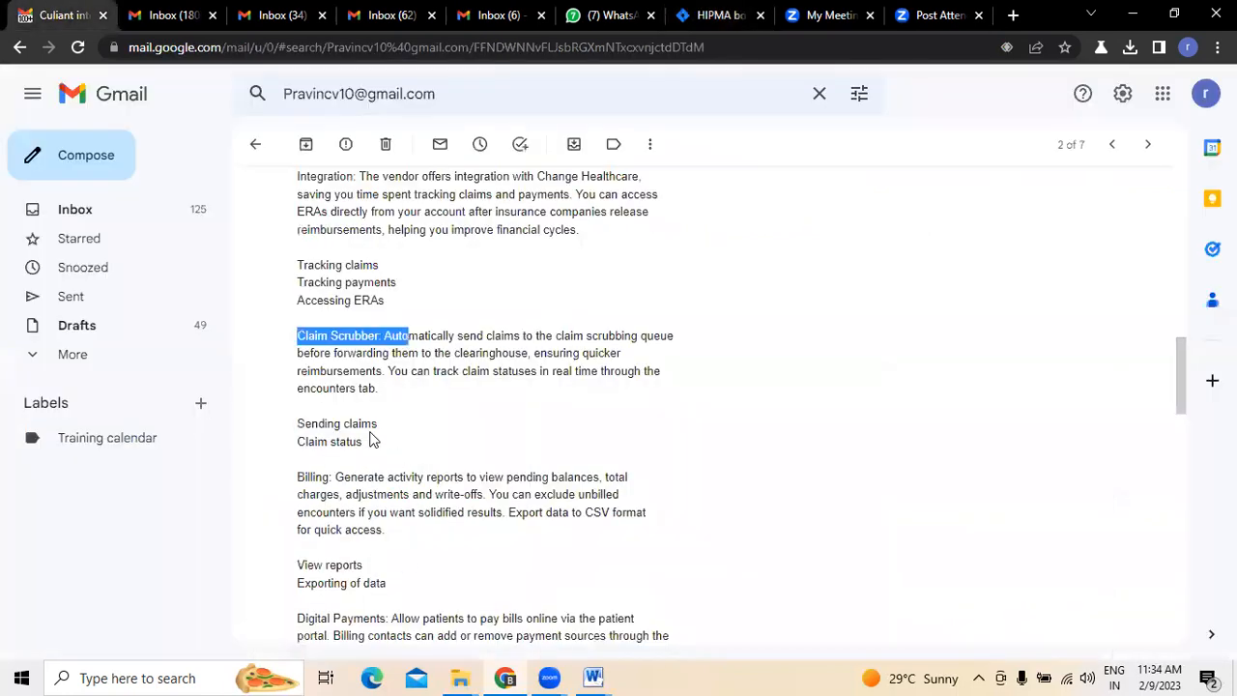
click(734, 14)
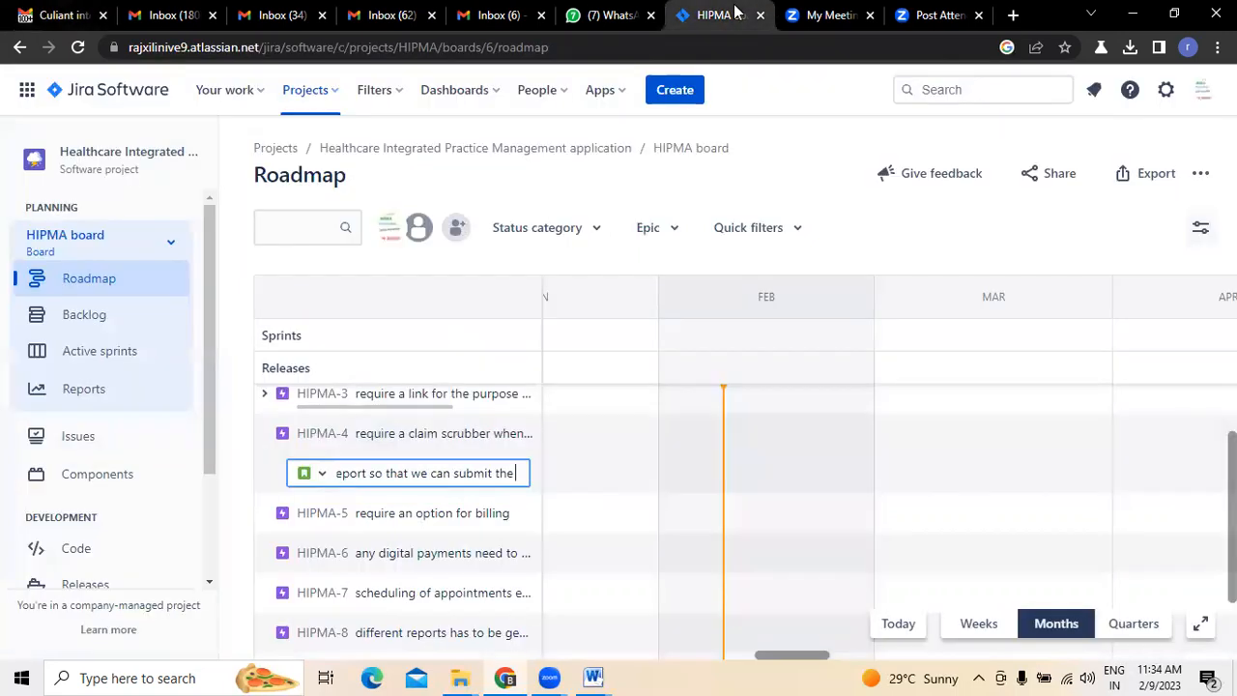
text(clai)
key(BackSpace)
key(BackSpace)
text(laims)
key(Return)
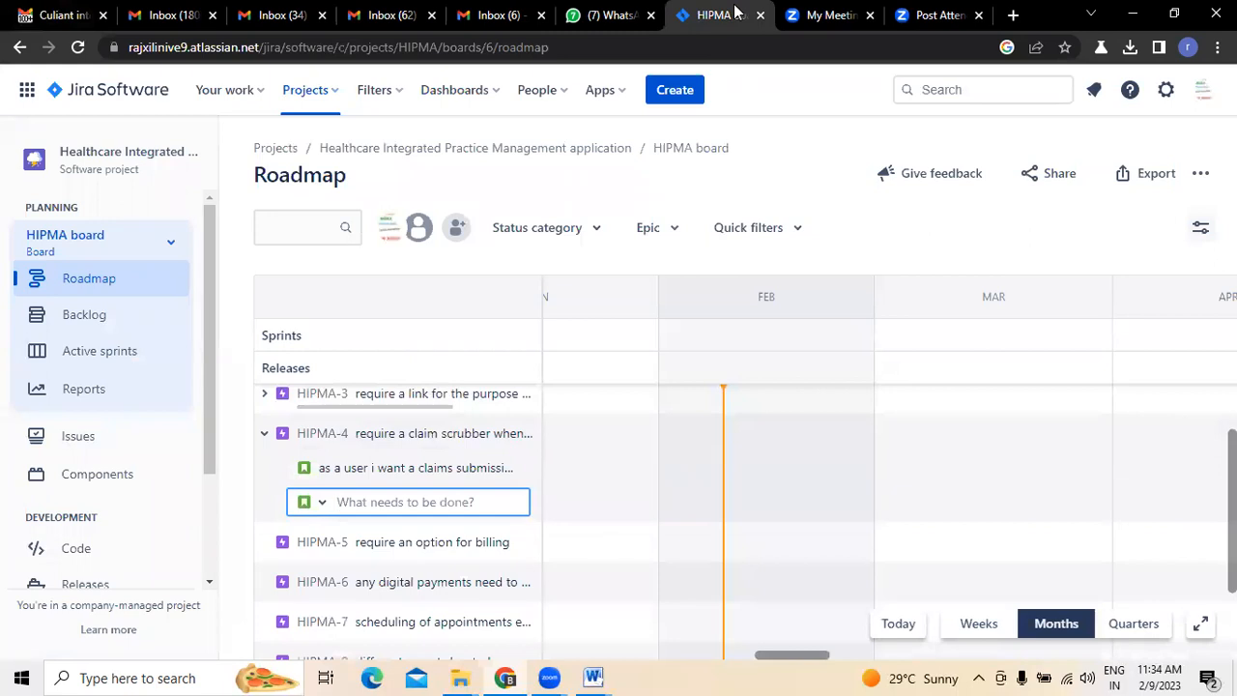
- Recheck the email's Claim Scrubber items and begin a second HIPMA-4 child issue in Jira with "as a user i want a tracking"
click(19, 13)
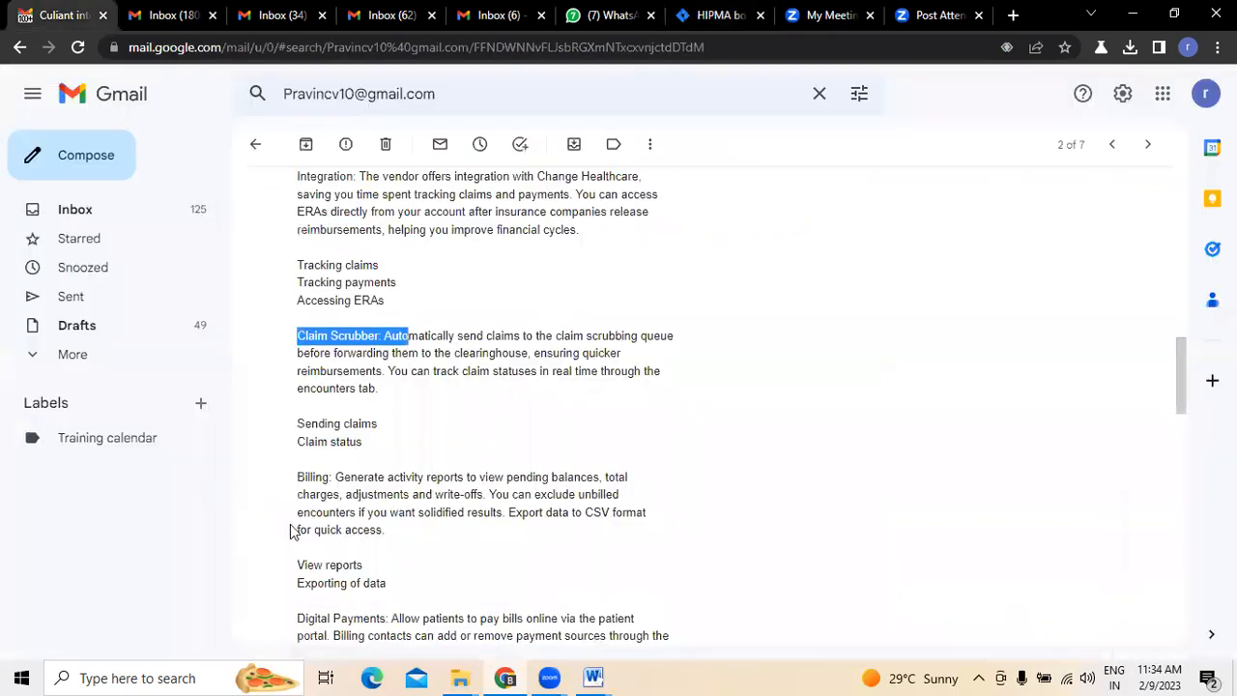
click(702, 17)
text(as )
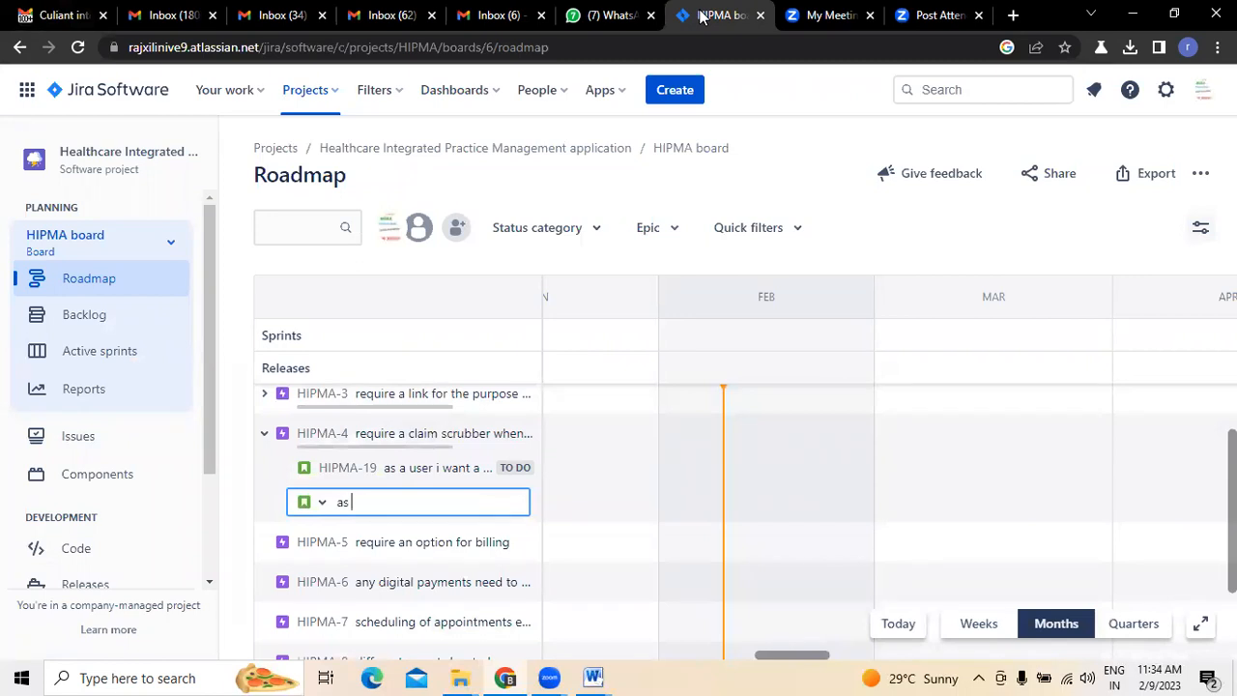
text(auser)
key(BackSpace)
key(BackSpace)
text(user i want a tracking)
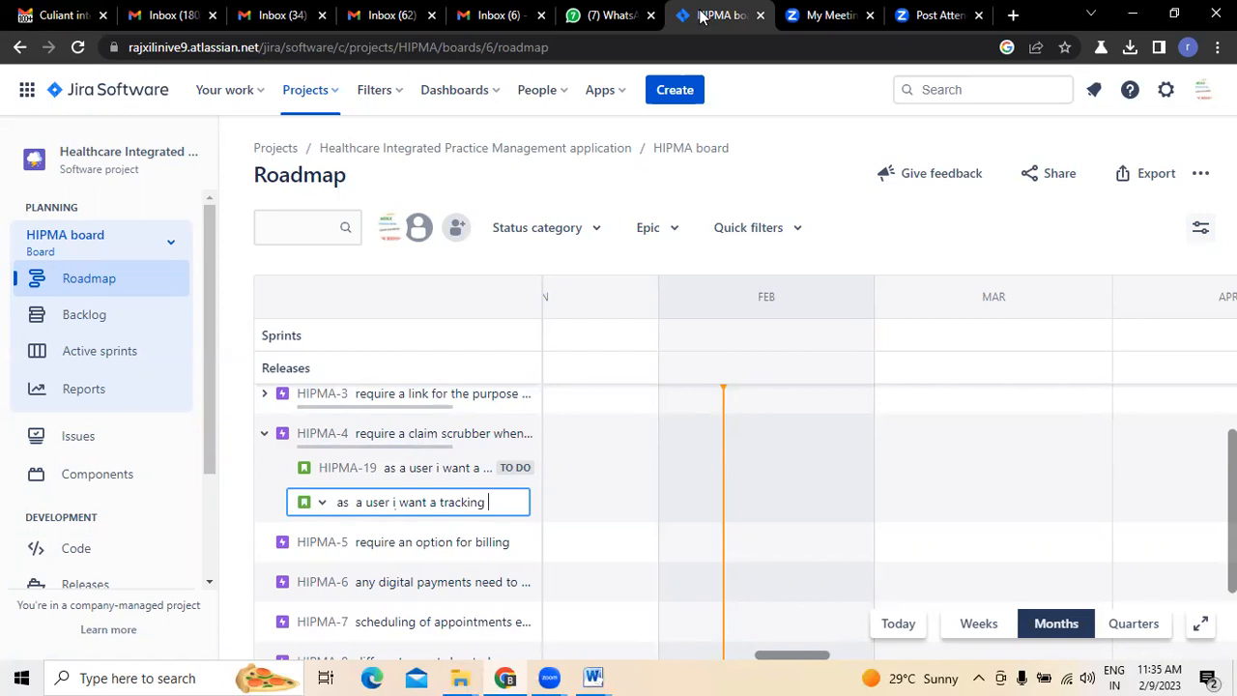
- Consult the email's claim status item, complete the Jira summary with "option so that i can view claim status" and create the issue
click(53, 15)
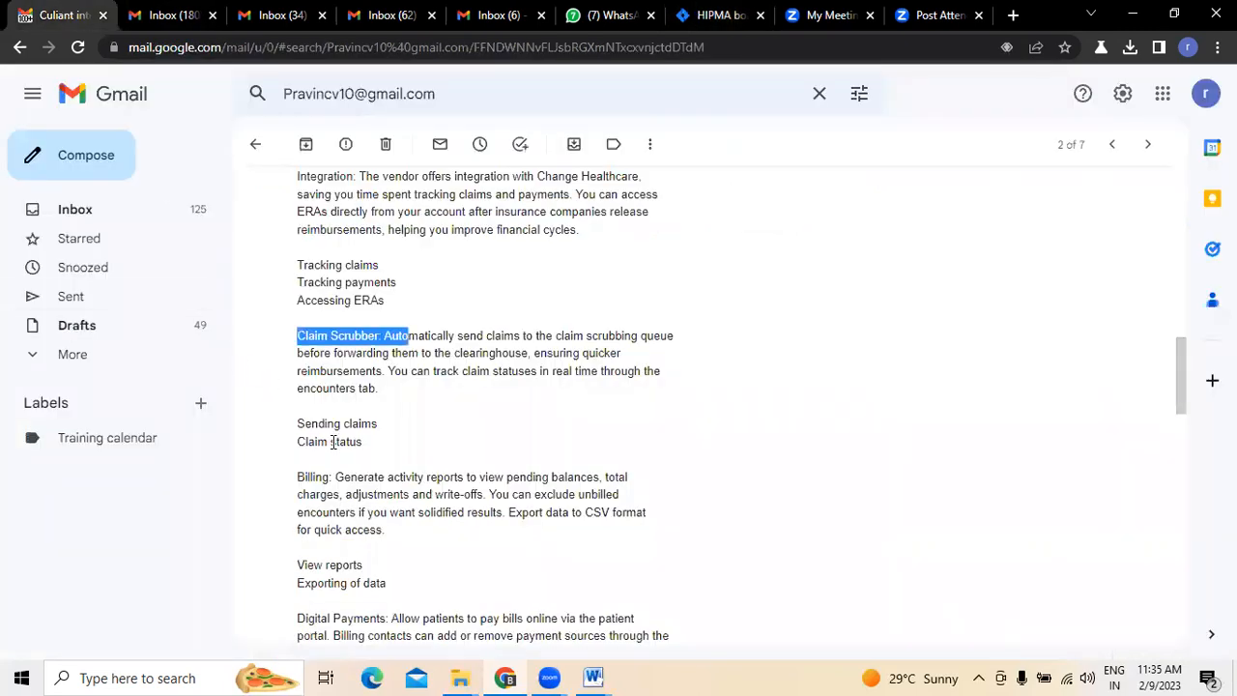
click(713, 24)
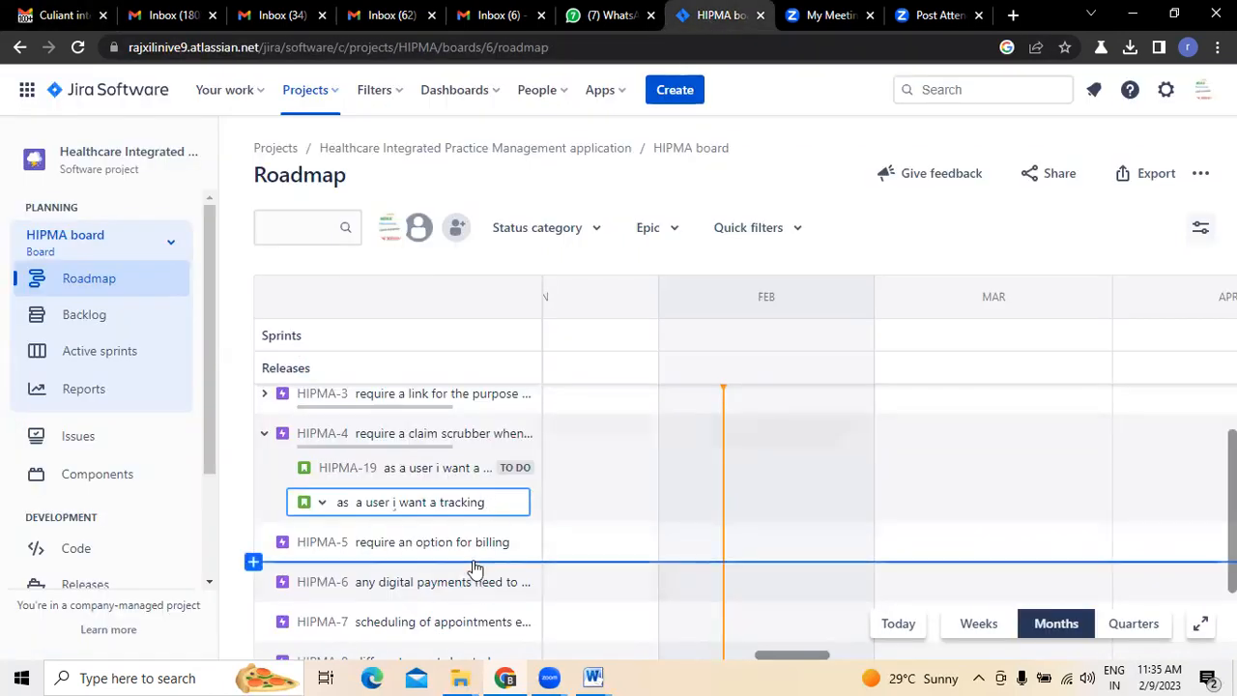
text(ption so tha)
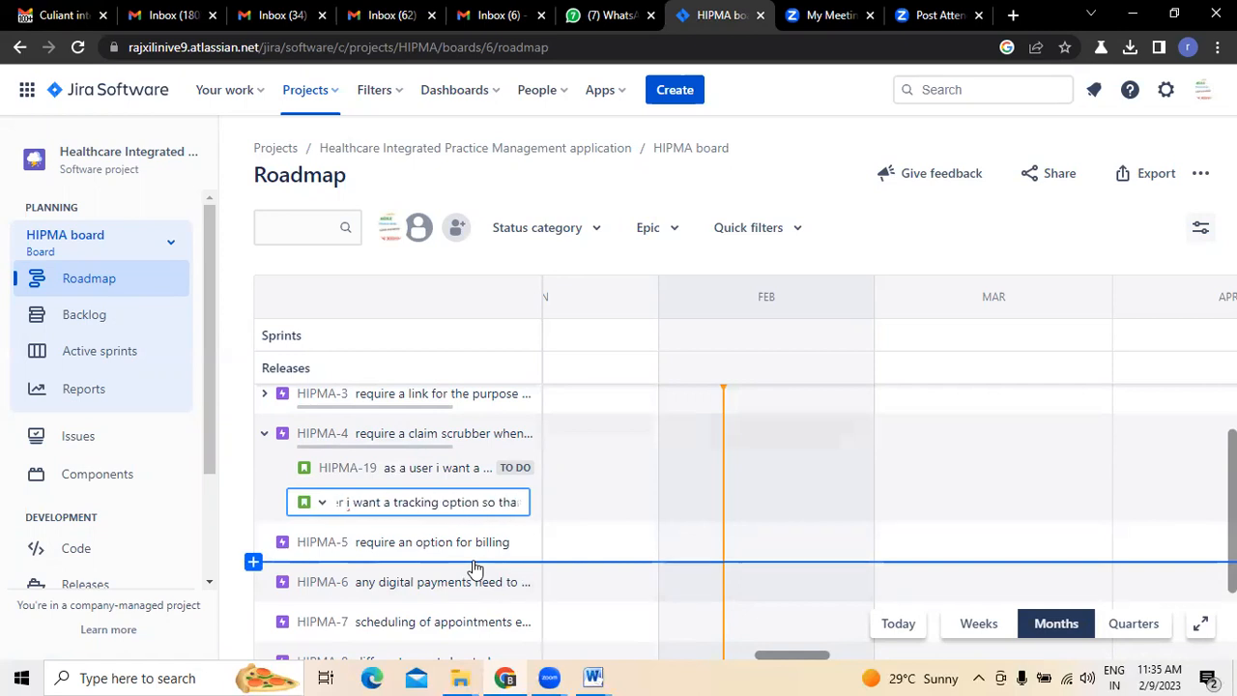
text(t i can v)
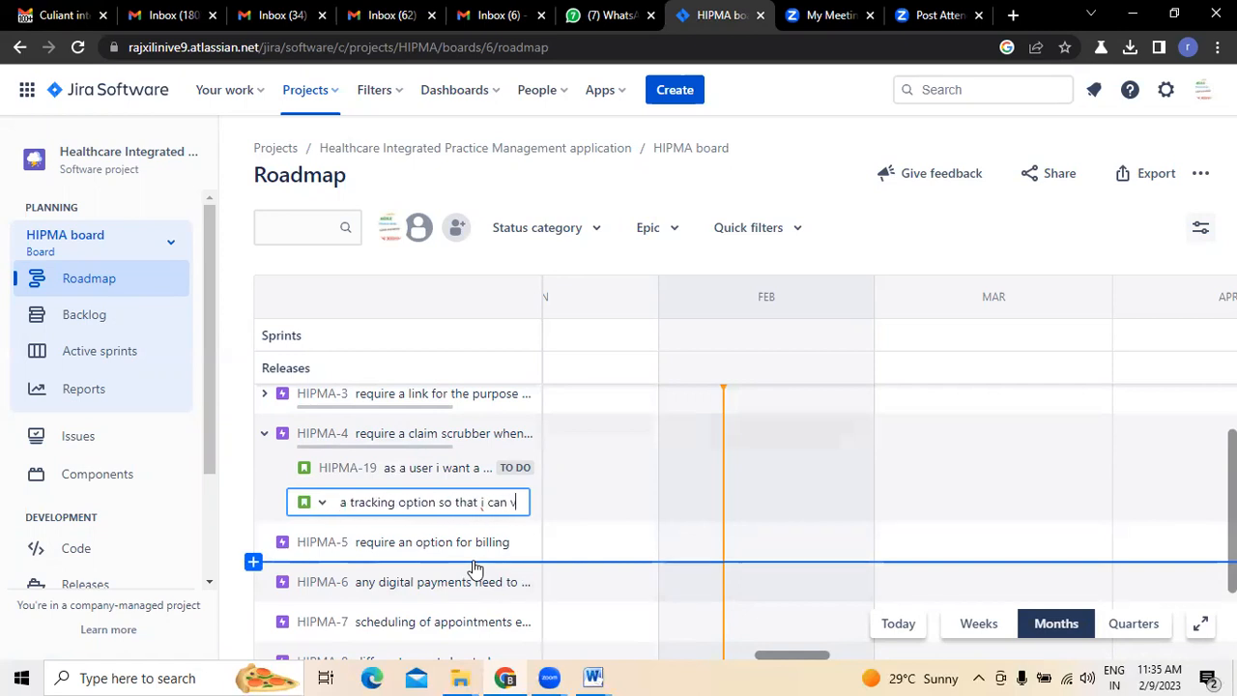
text(iew)
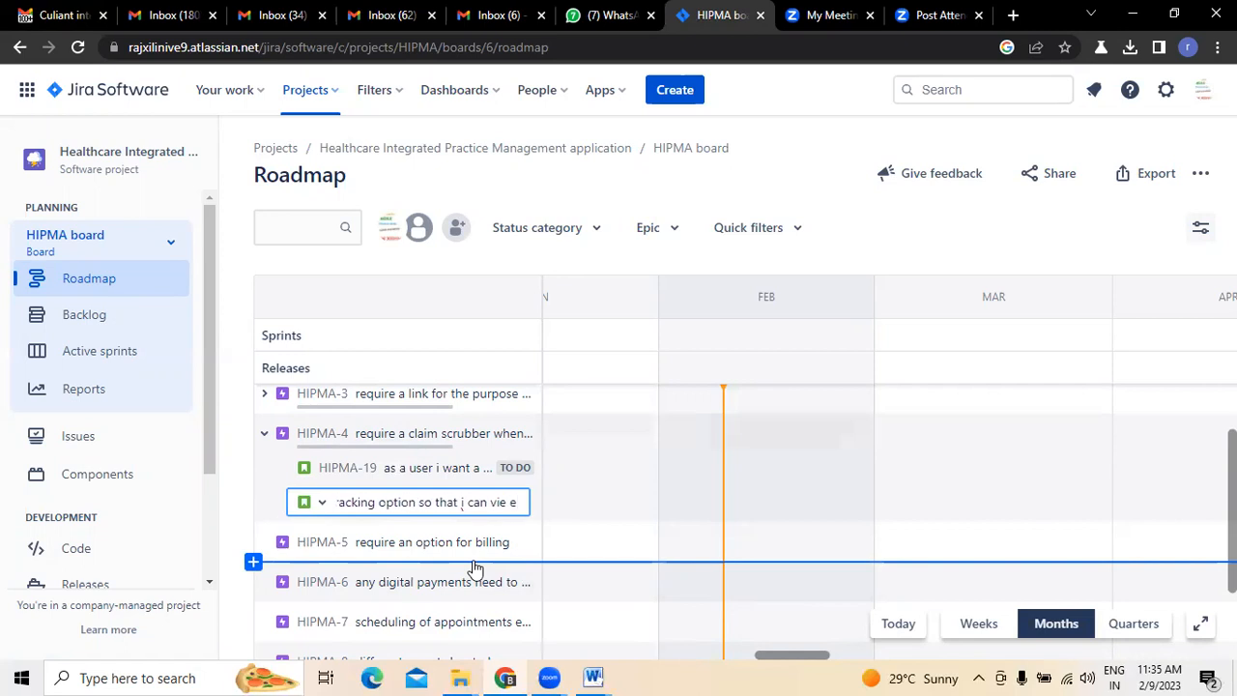
text( claim stst)
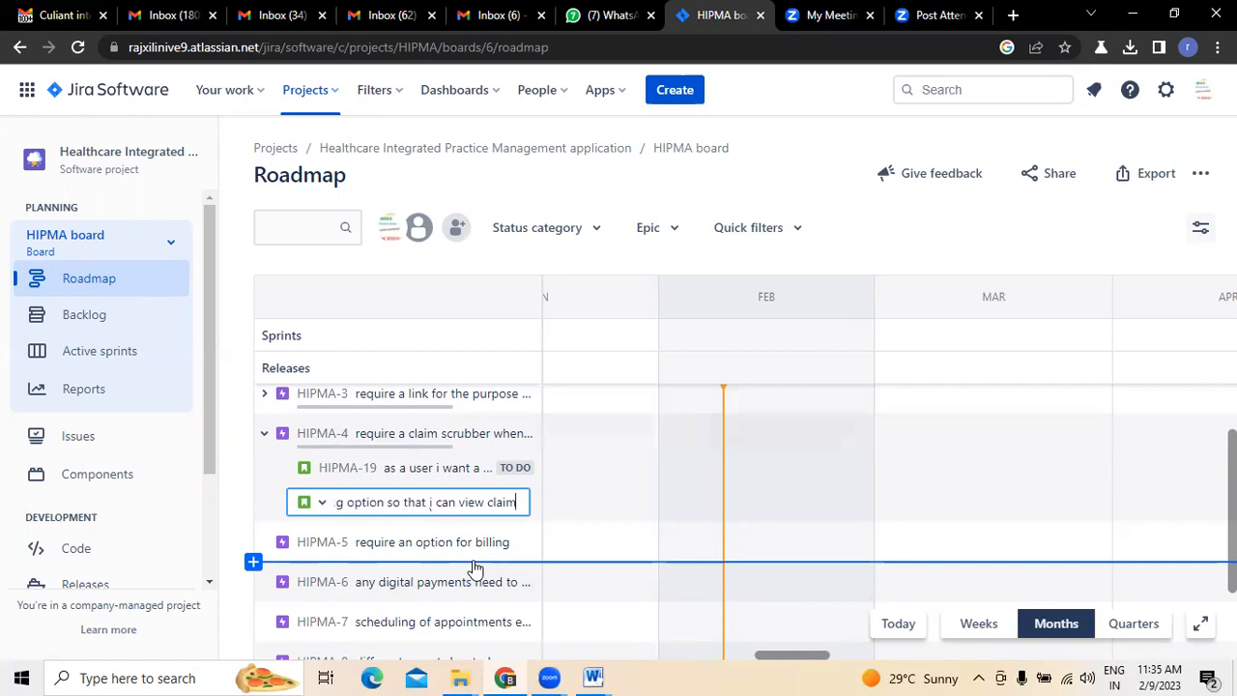
key(BackSpace)
key(BackSpace)
text(atus)
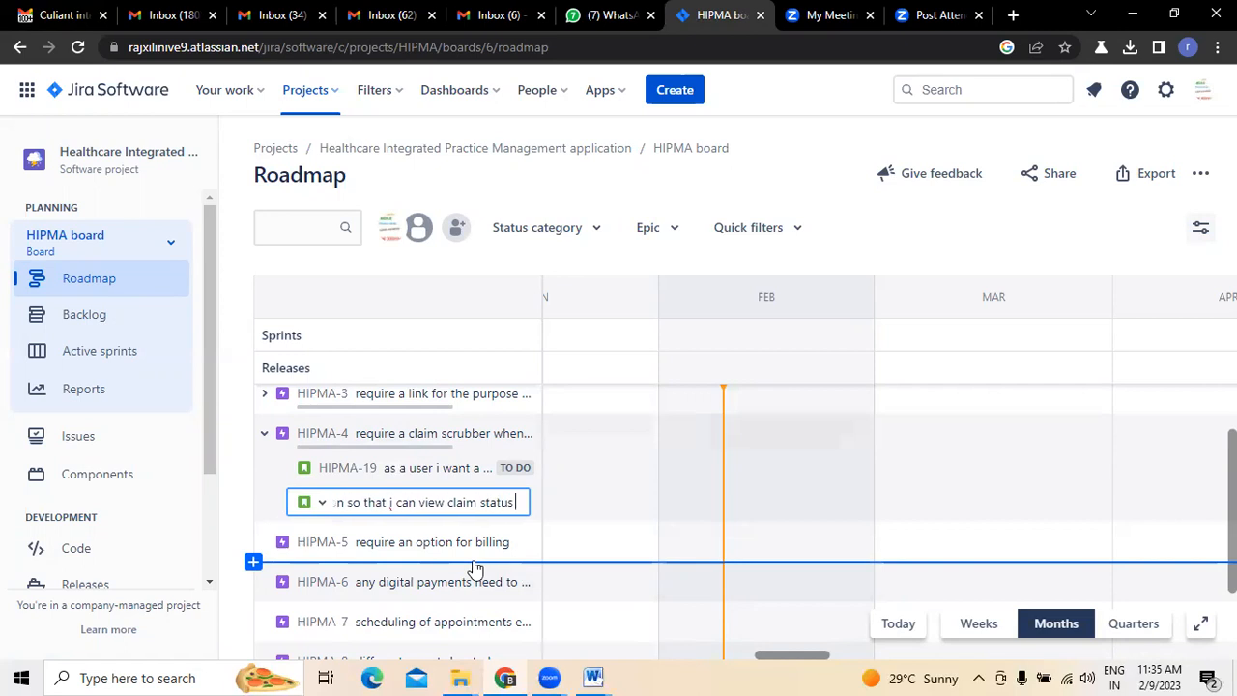
key(Return)
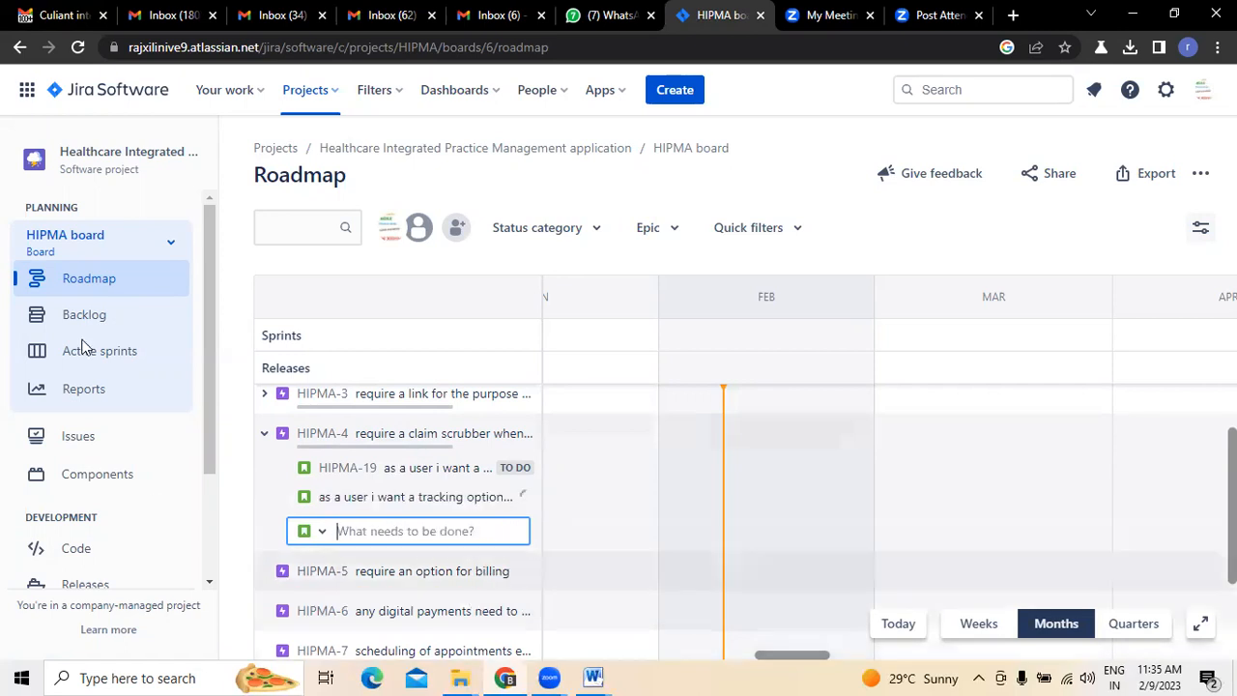
- Review the email's Billing section, then collapse epic HIPMA-4 in Jira and leave the HIPMA-5 details closed
click(58, 14)
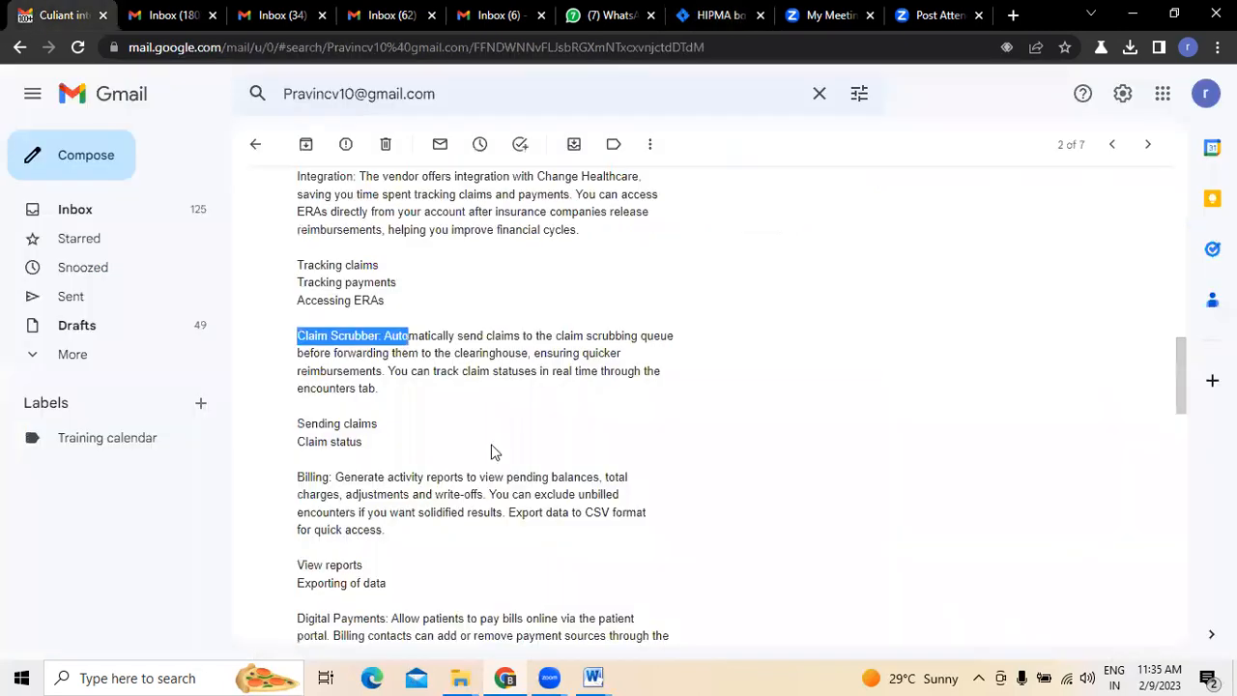
scroll(389, 389, down, 2)
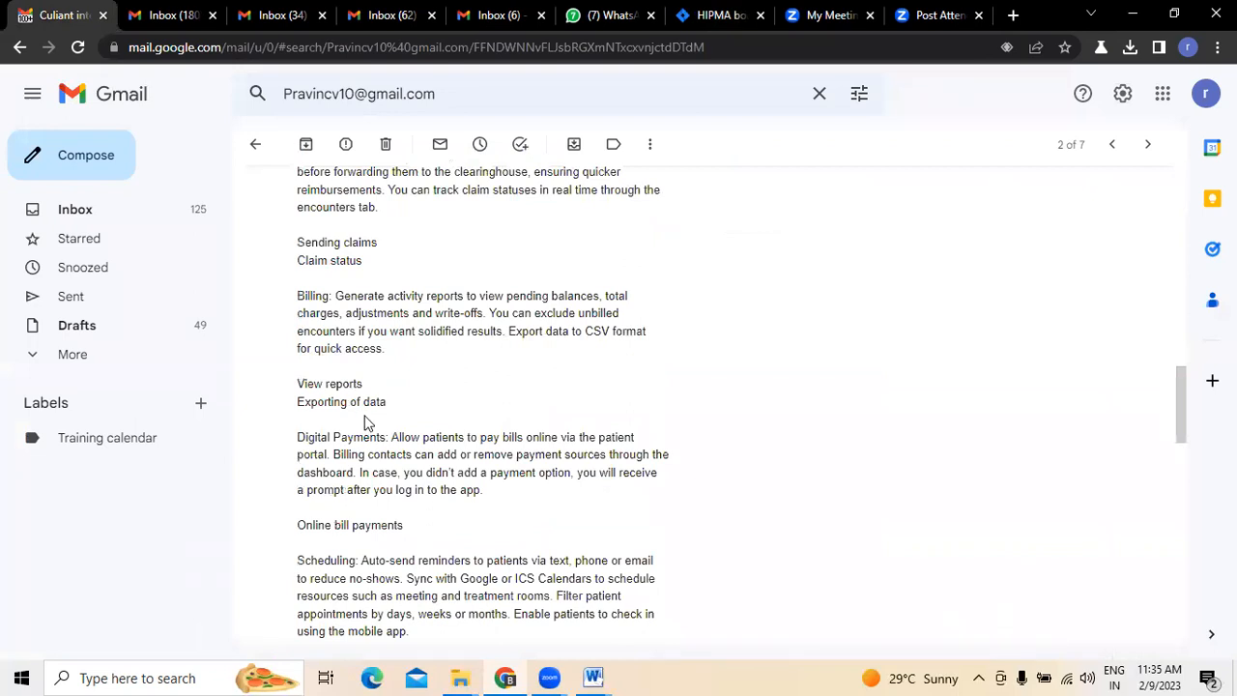
click(703, 12)
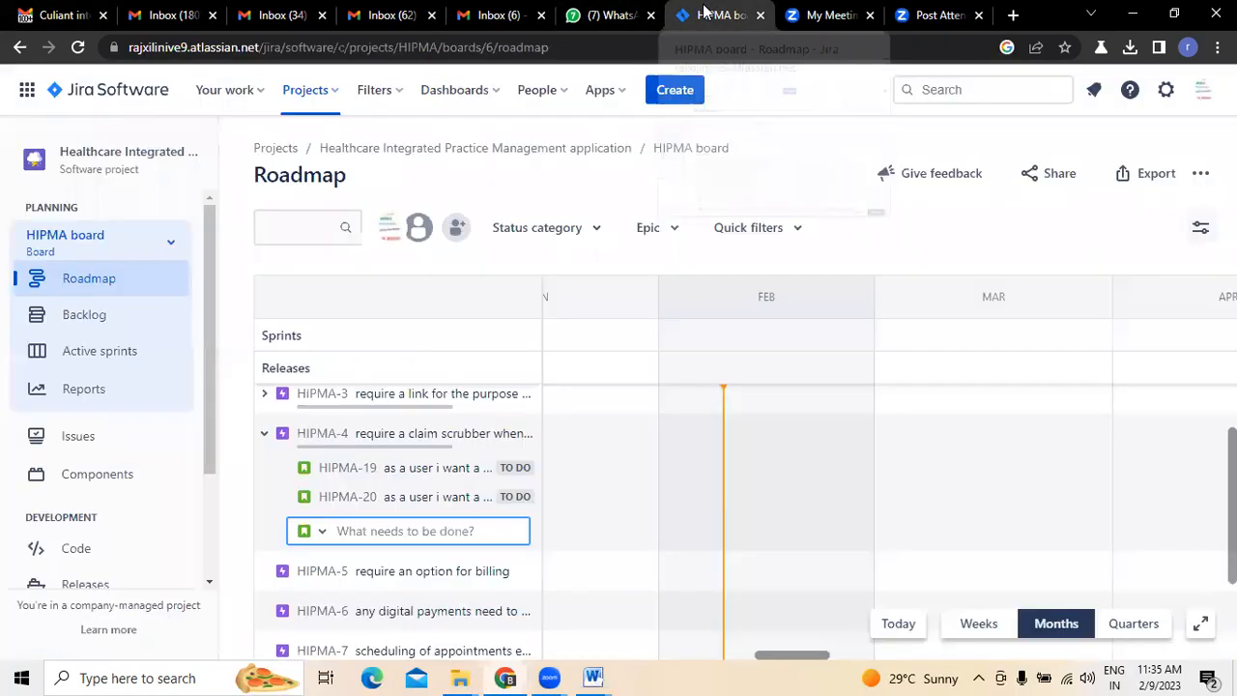
click(264, 433)
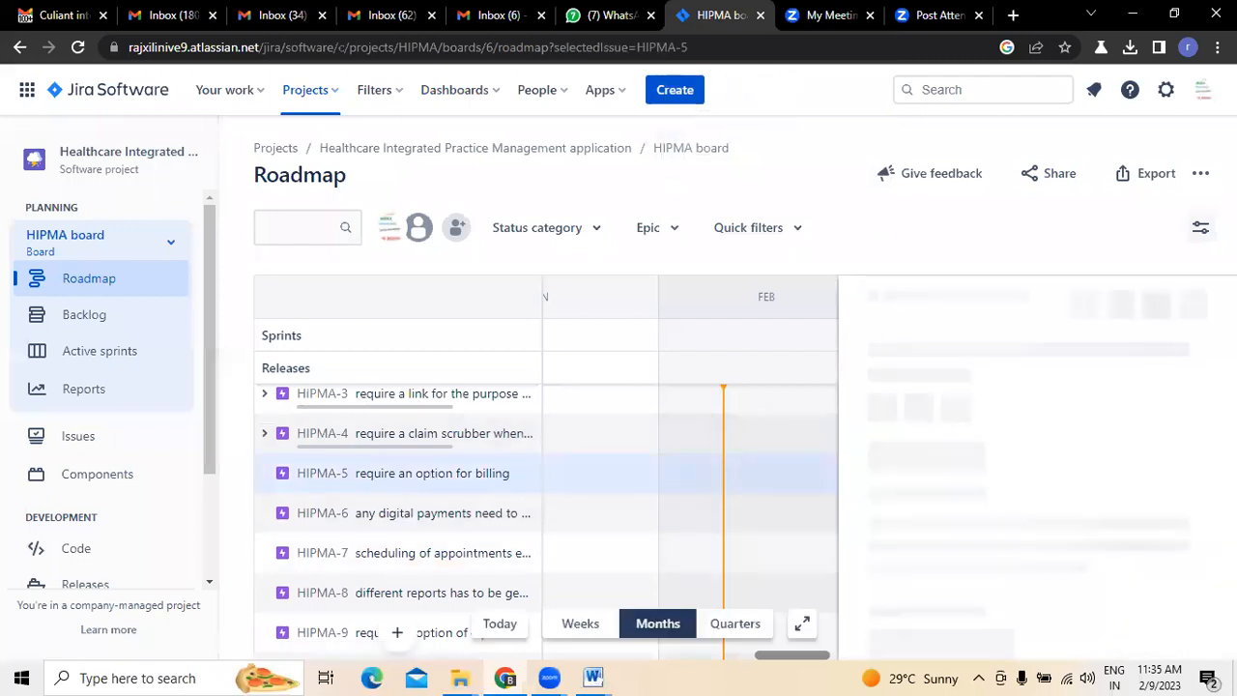
click(1195, 296)
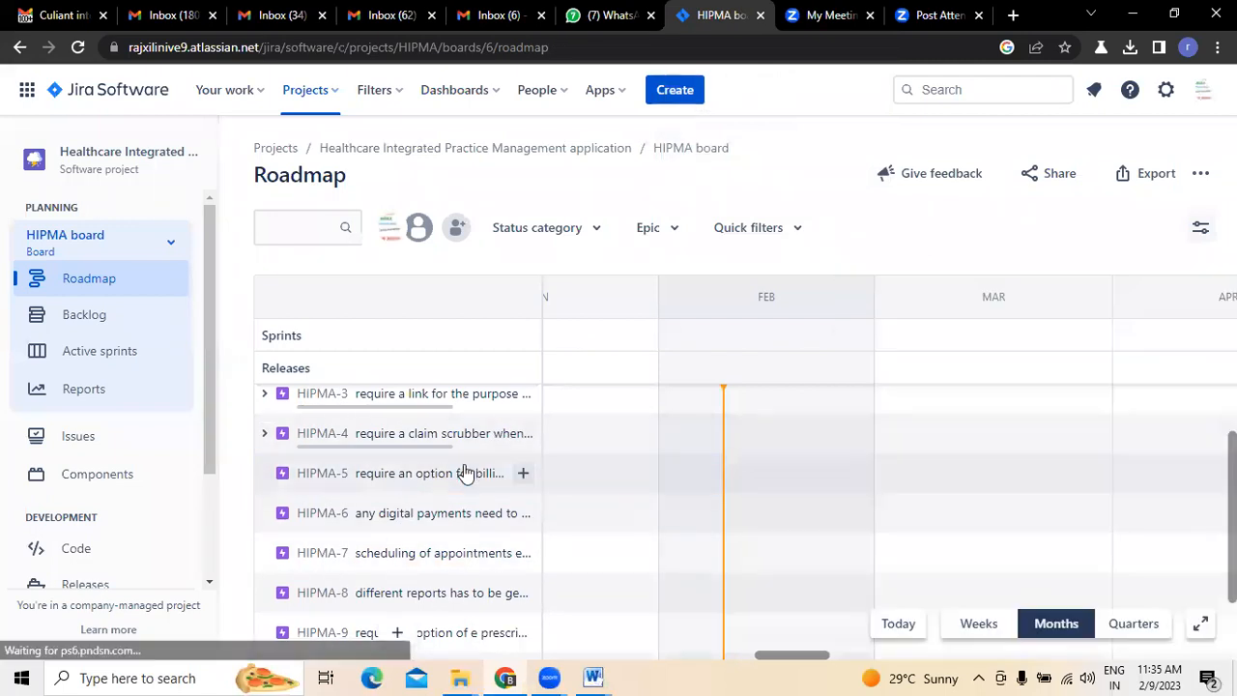
- Begin a child issue under the billing epic HIPMA-5 with "as a user i want" and check the email's Billing items for its content
click(523, 474)
text(as)
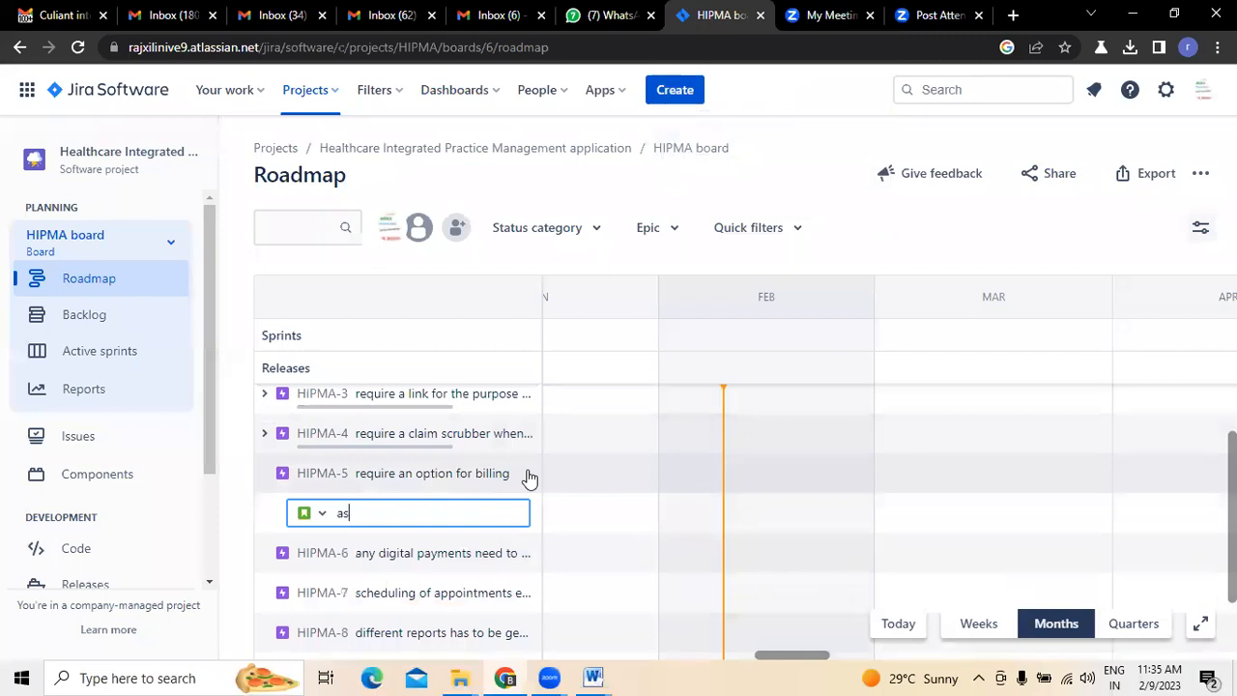
text( a user i want)
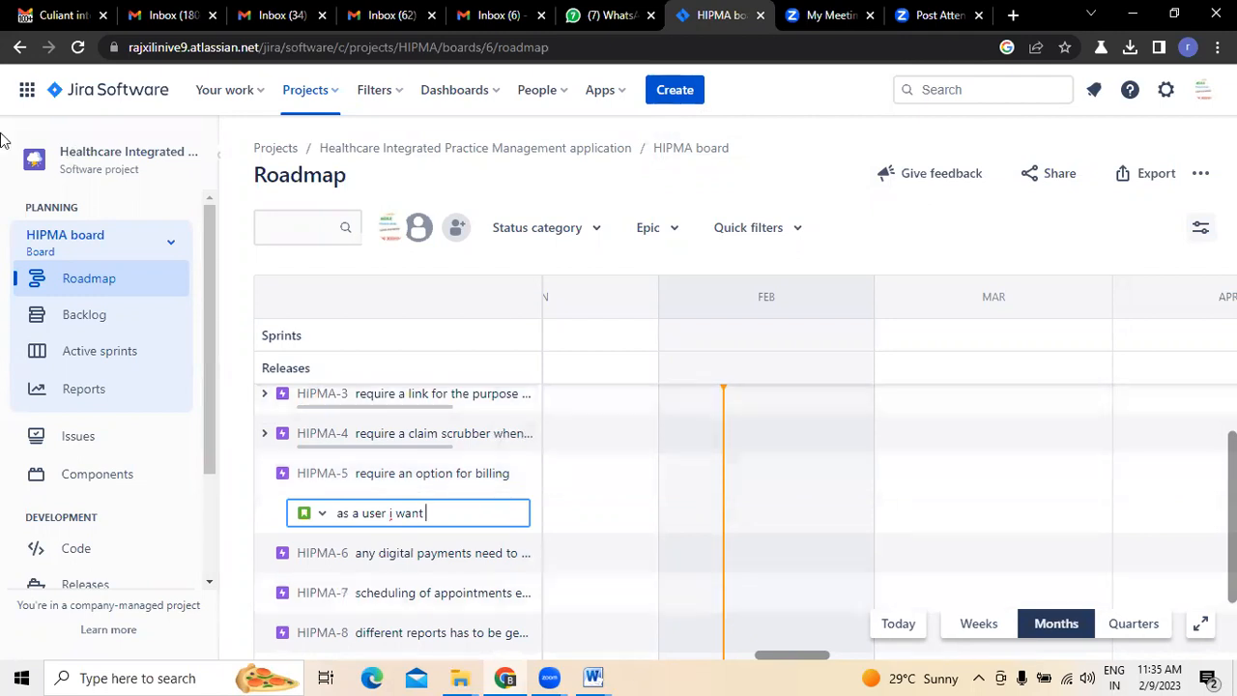
click(53, 23)
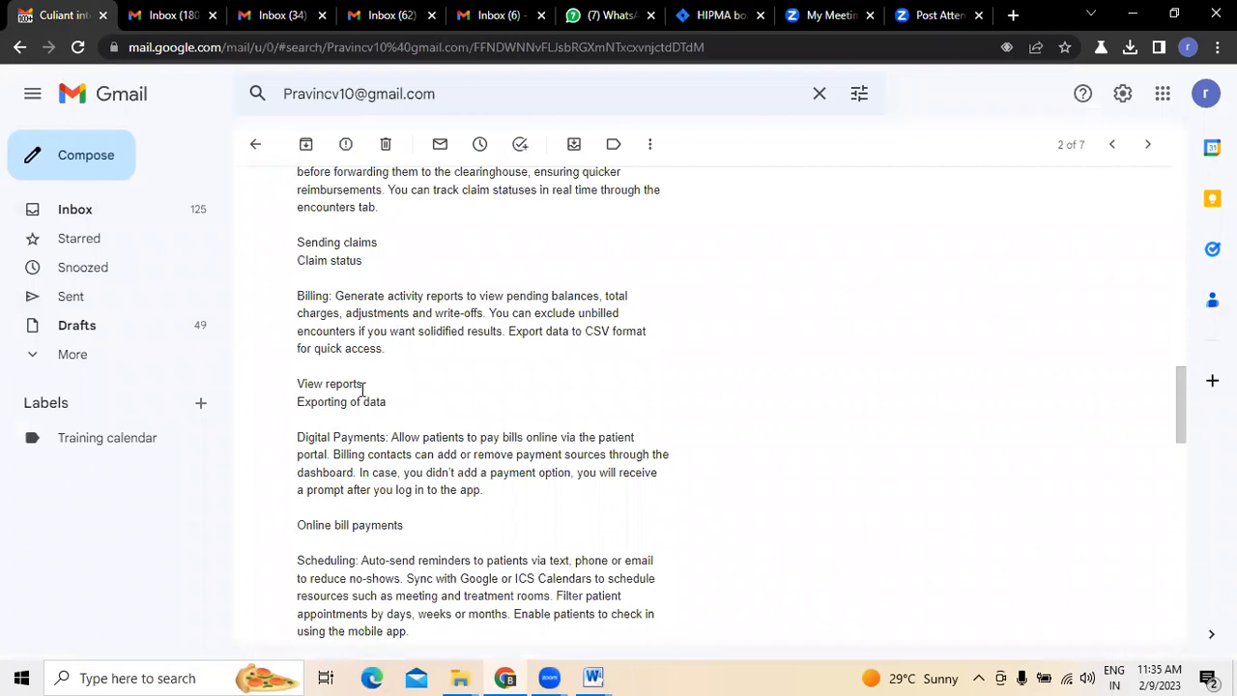
click(715, 17)
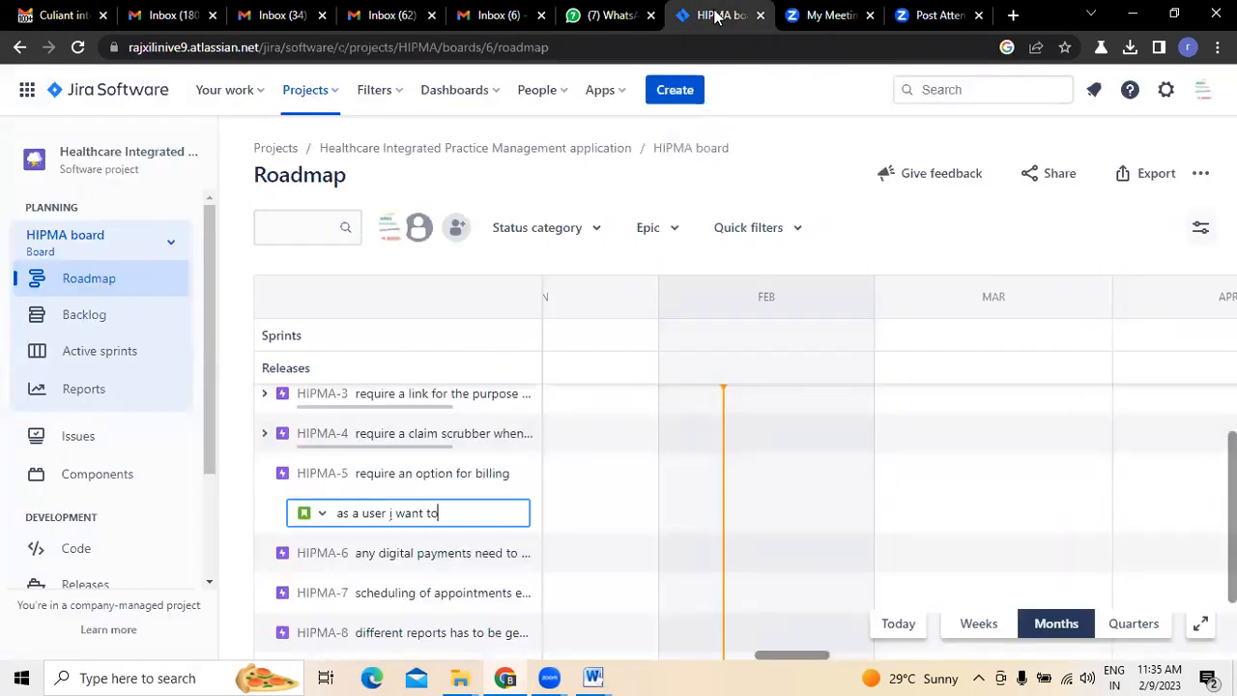
- Complete the HIPMA-5 child issue's summary with "you to create an customized option so that i can view reports" and create it
text(u to create an c)
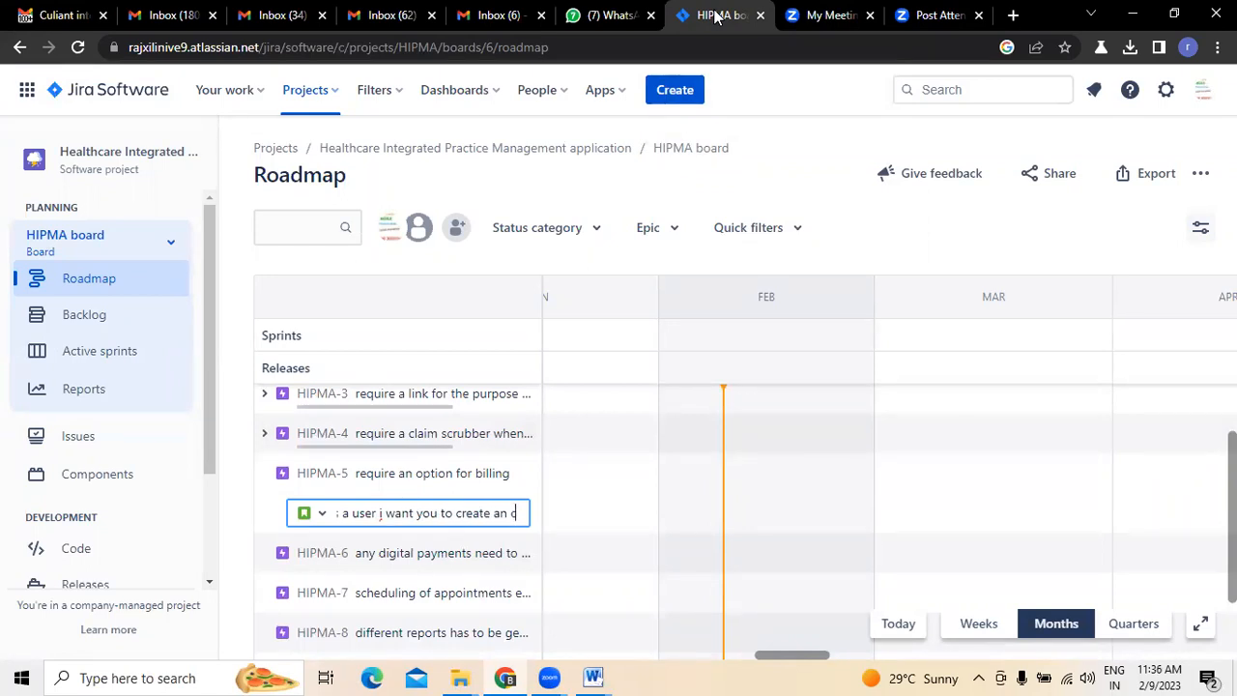
text(ustomized opt)
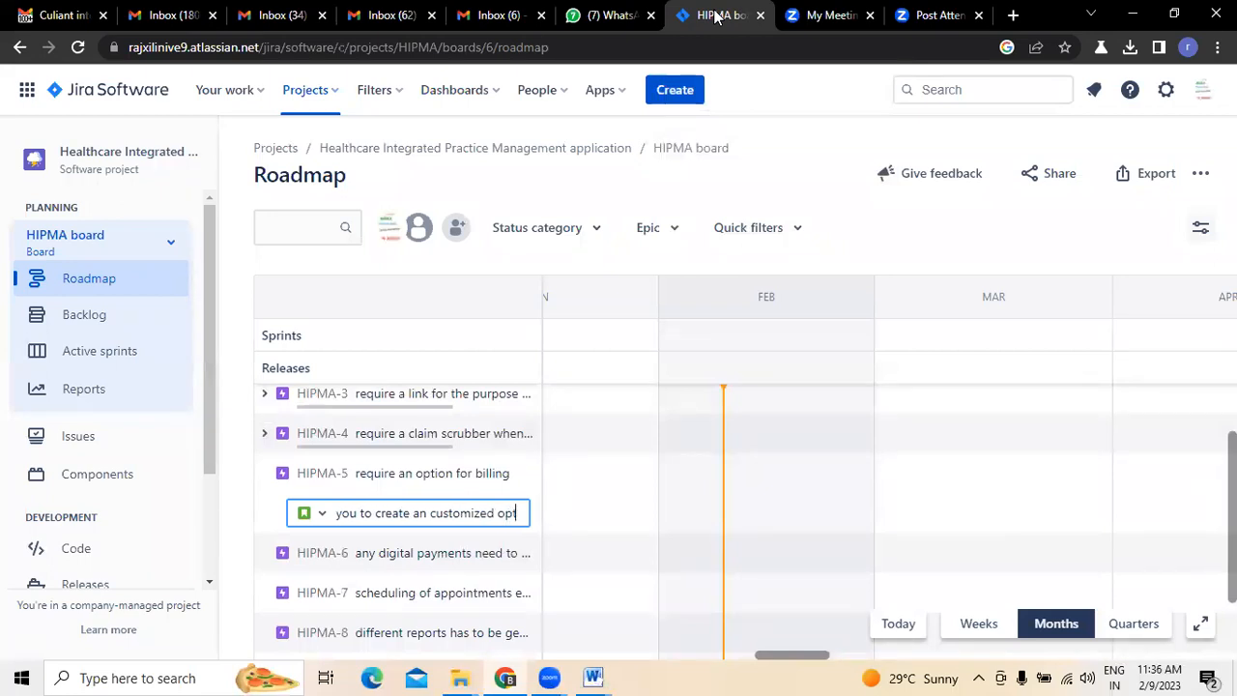
text(ion so that)
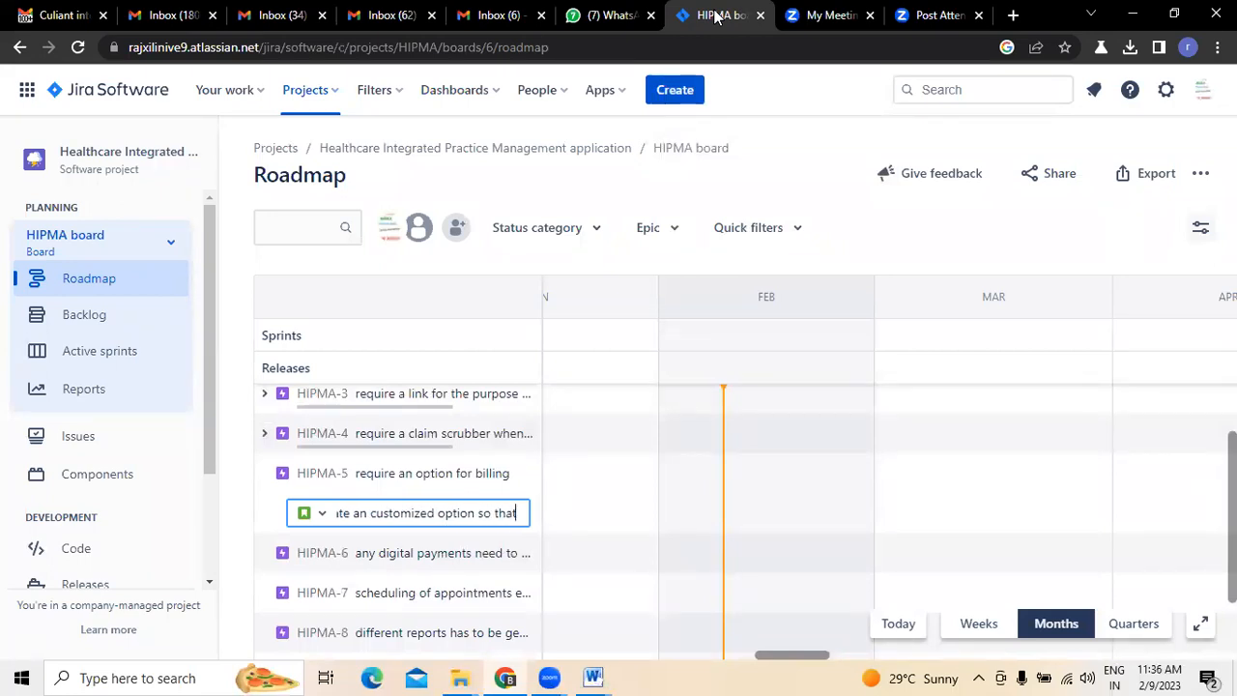
text( i can view reports)
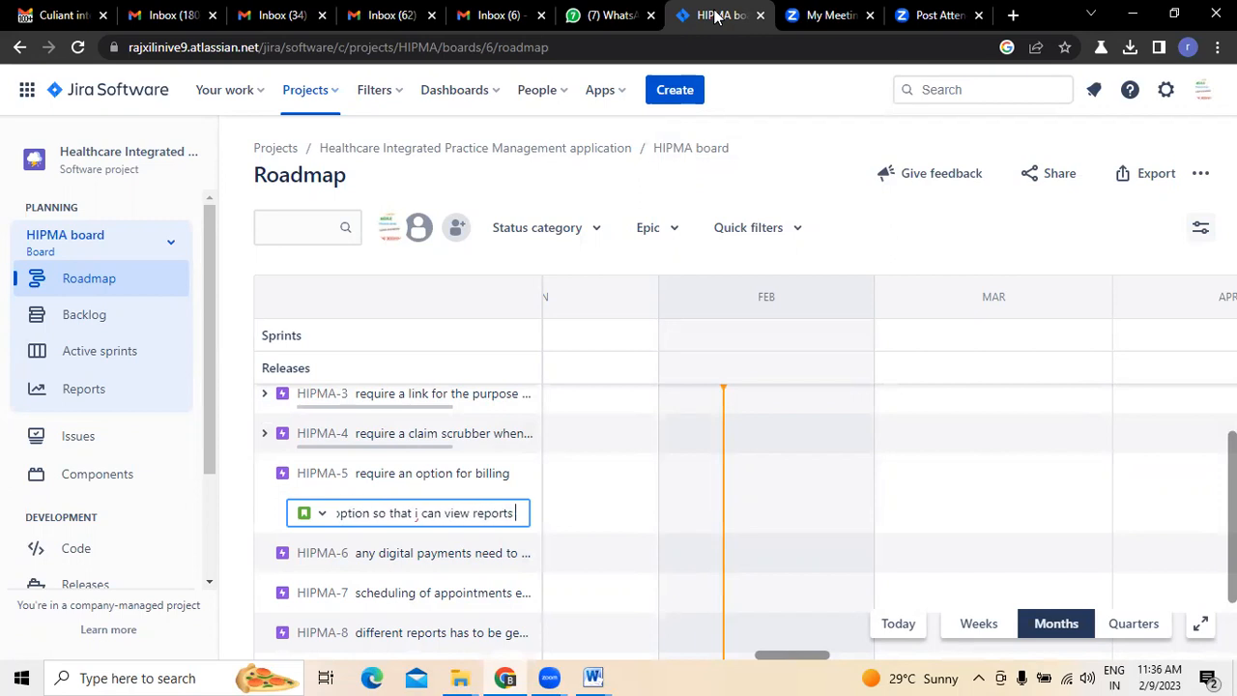
key(Return)
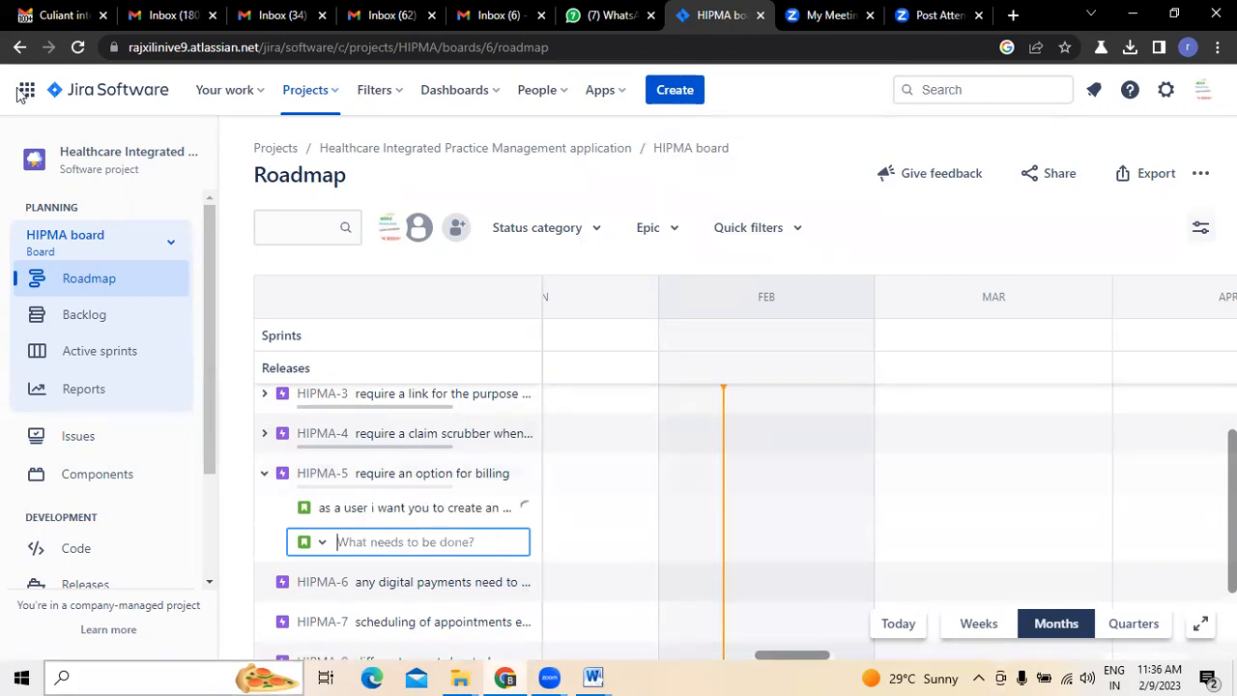
- Check the email's export item and create HIPMA-5 child issue "as a user i want an add on to export the data where ever it needed"
click(50, 14)
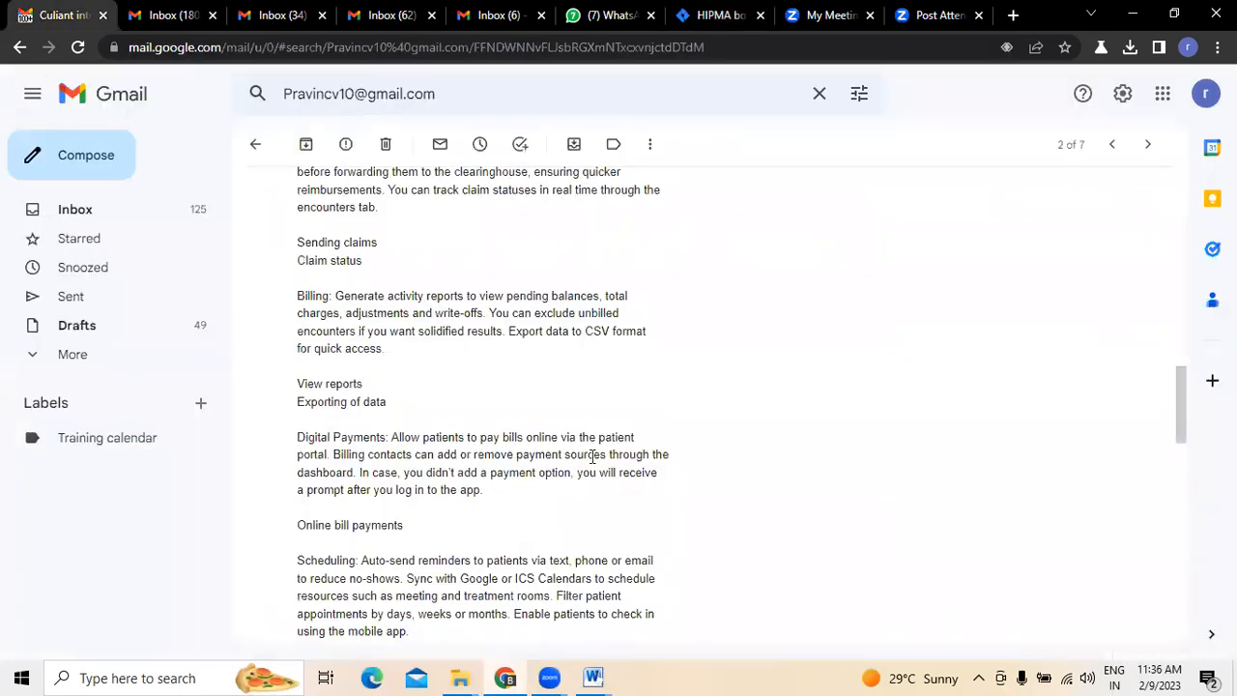
click(724, 19)
text(as a user i want an add on)
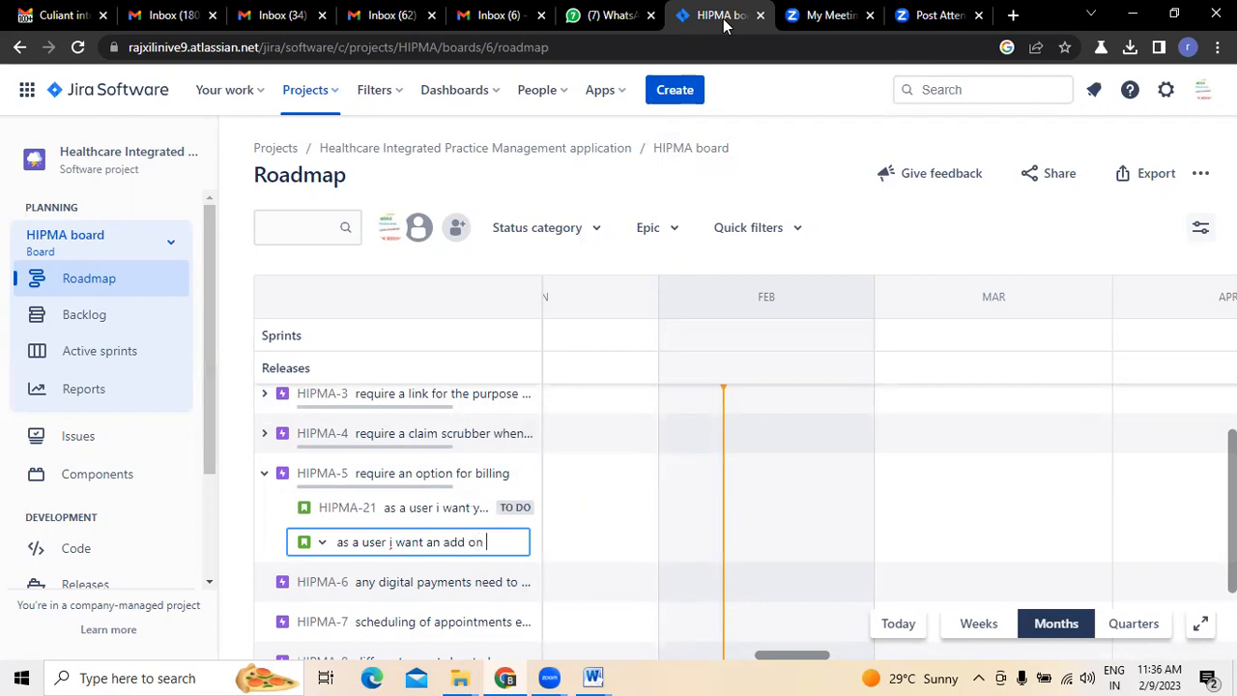
text( to export the date)
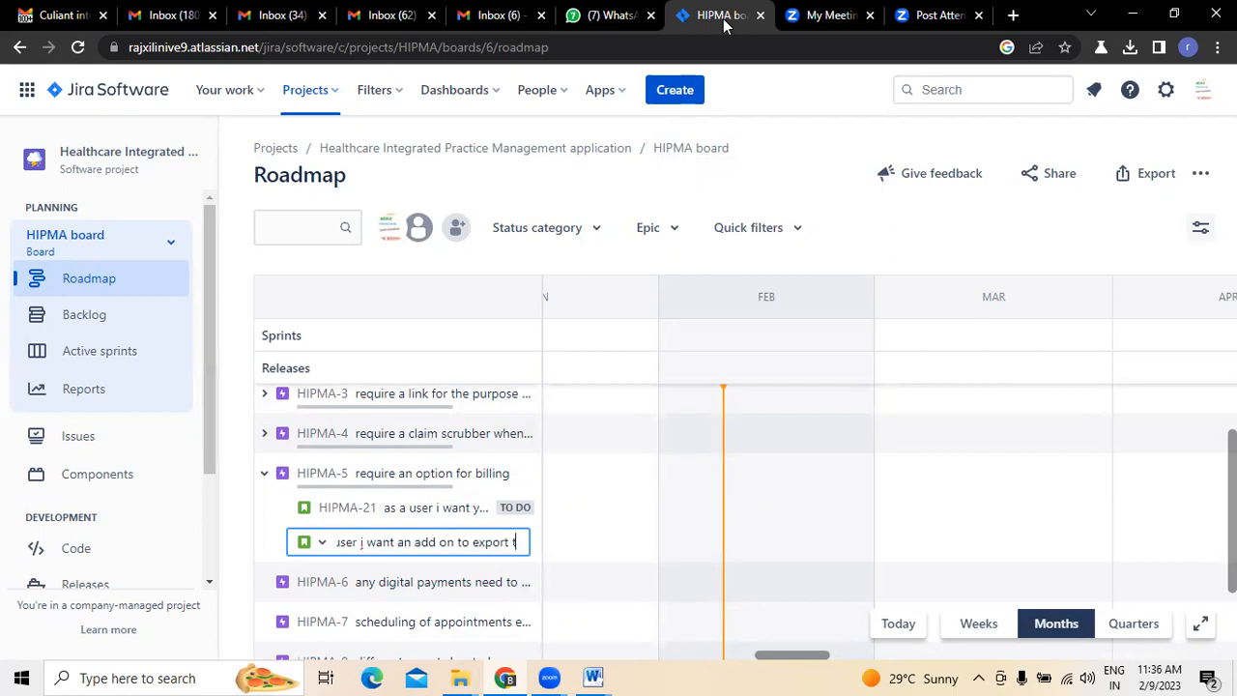
key(BackSpace)
text(a where ever it needed)
key(Return)
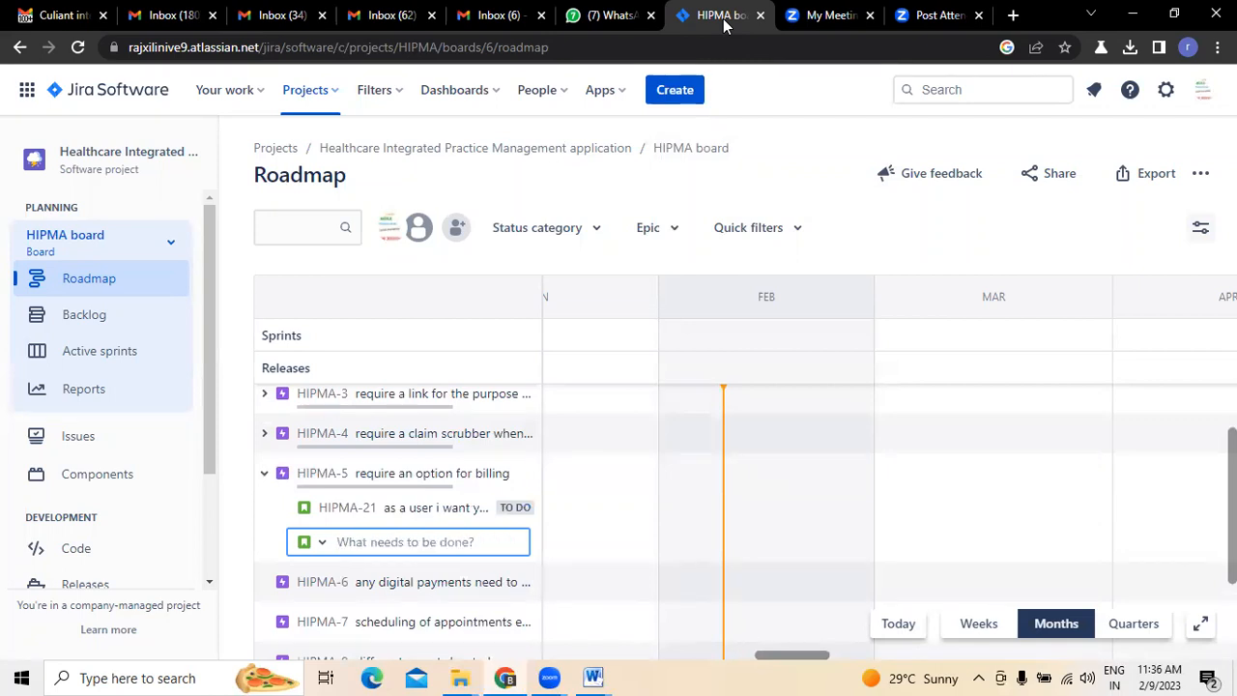
- Collapse epic HIPMA-5, leave the HIPMA-6 details closed, and review the email's Digital Payments section before returning to Jira
click(266, 480)
click(409, 514)
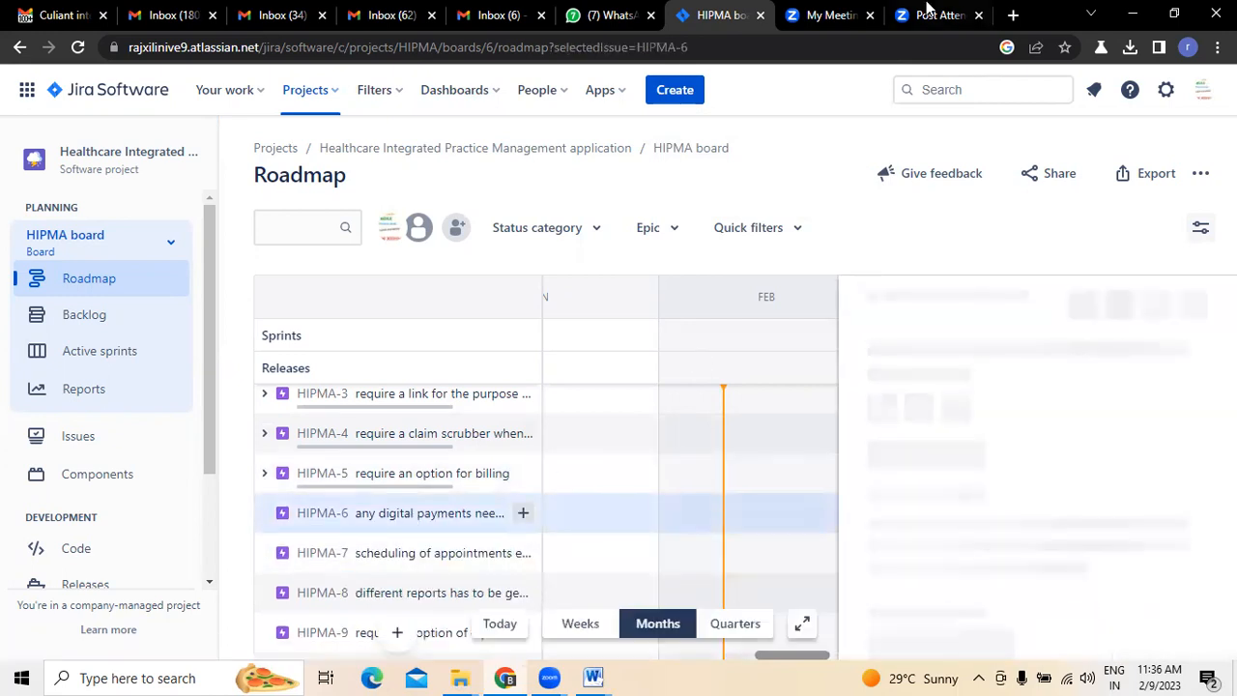
click(1198, 301)
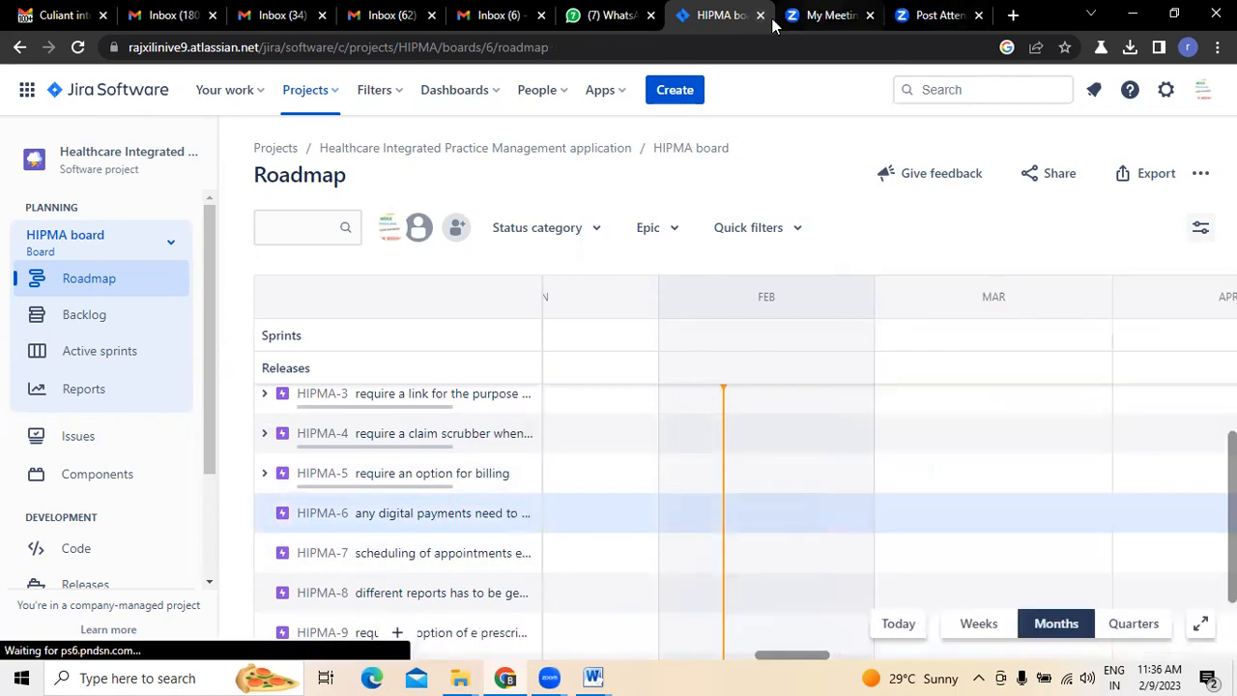
click(39, 16)
scroll(767, 426, down, 2)
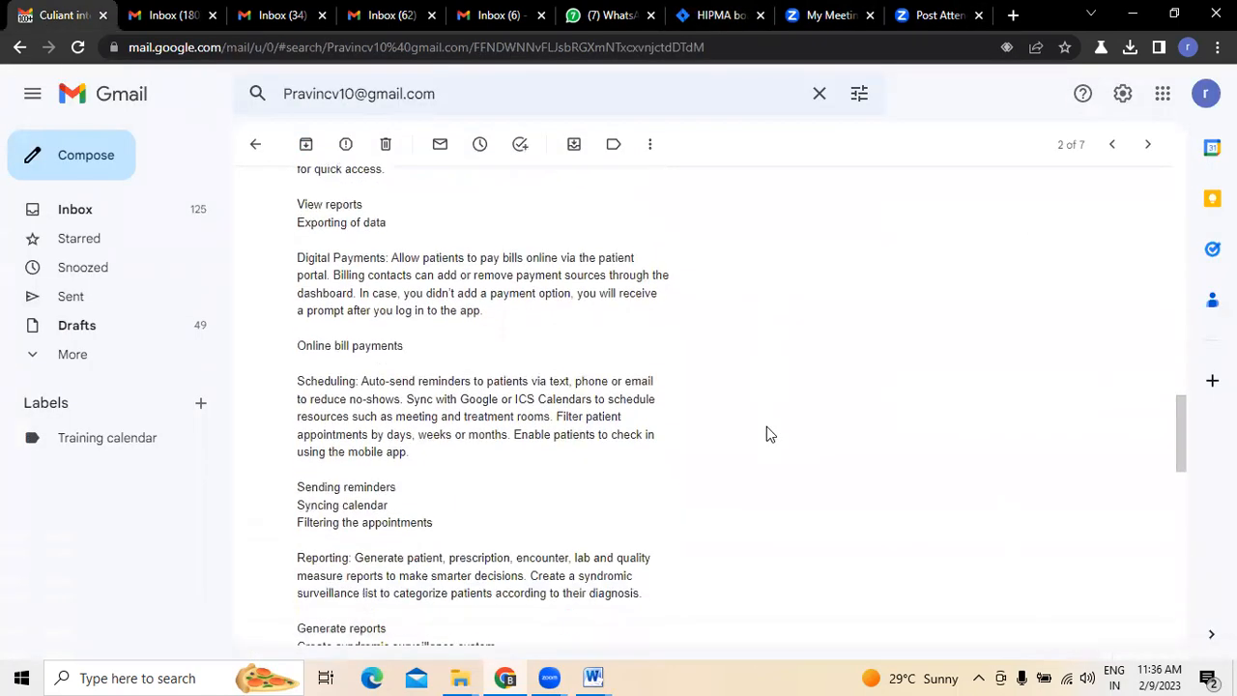
scroll(718, 433, up, 1)
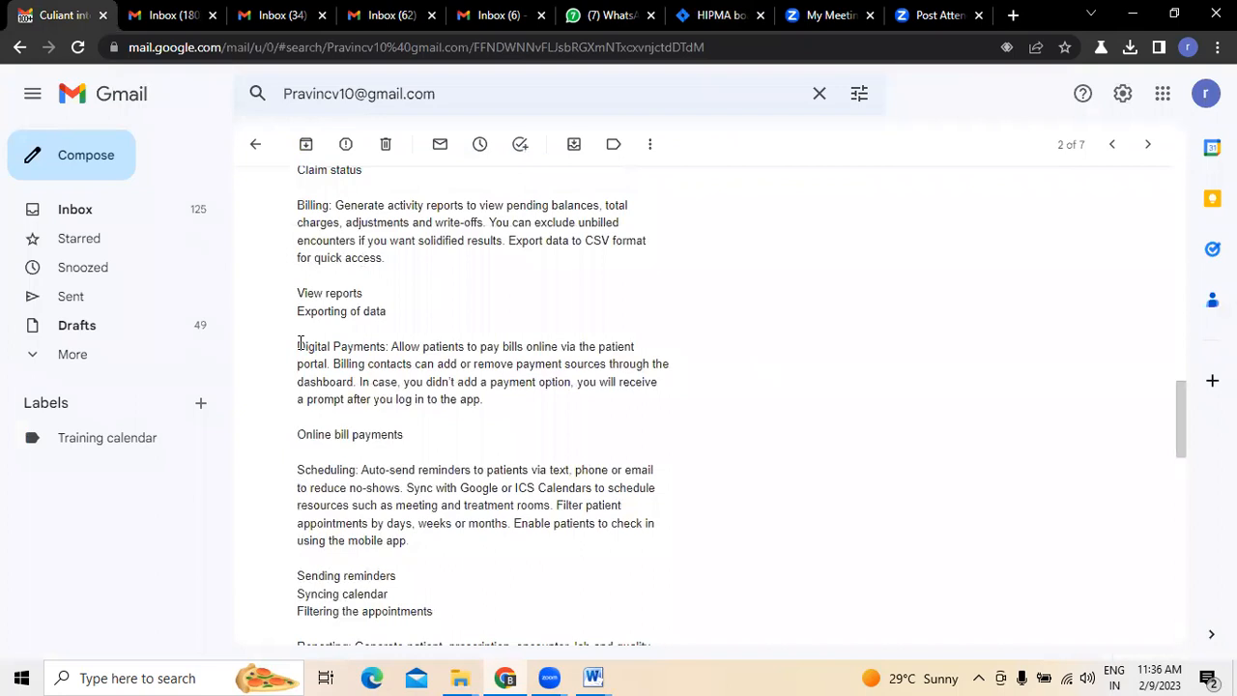
drag(298, 346, 405, 348)
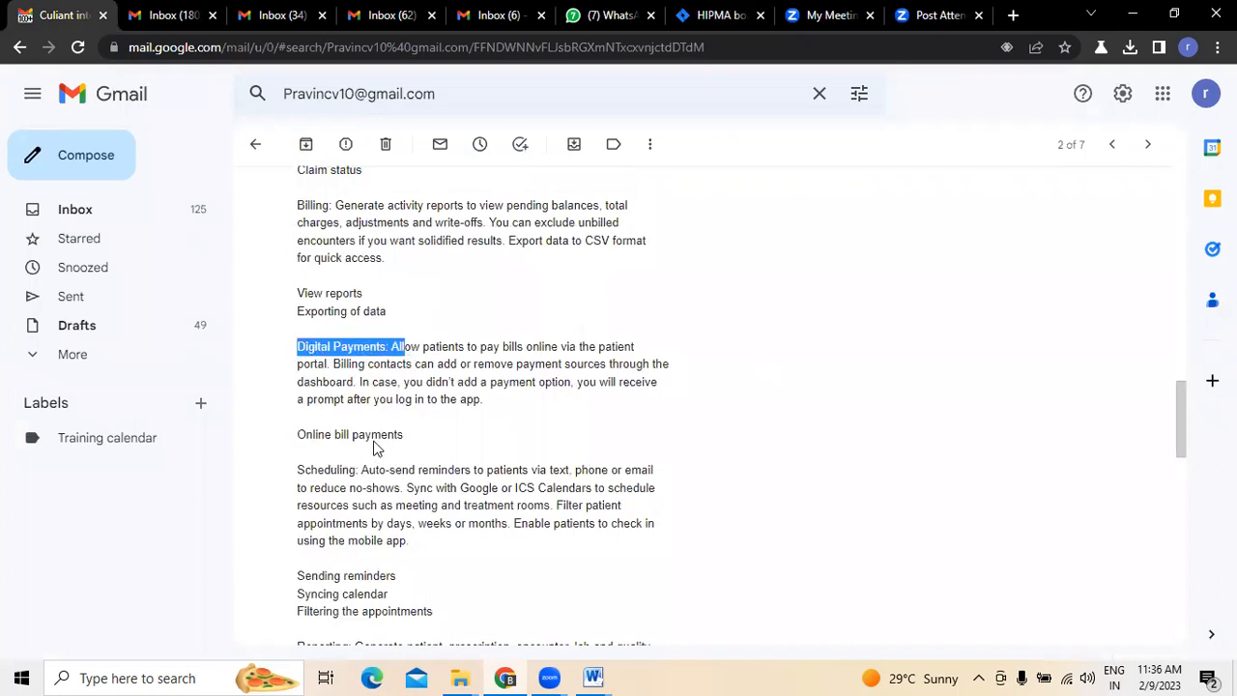
click(686, 16)
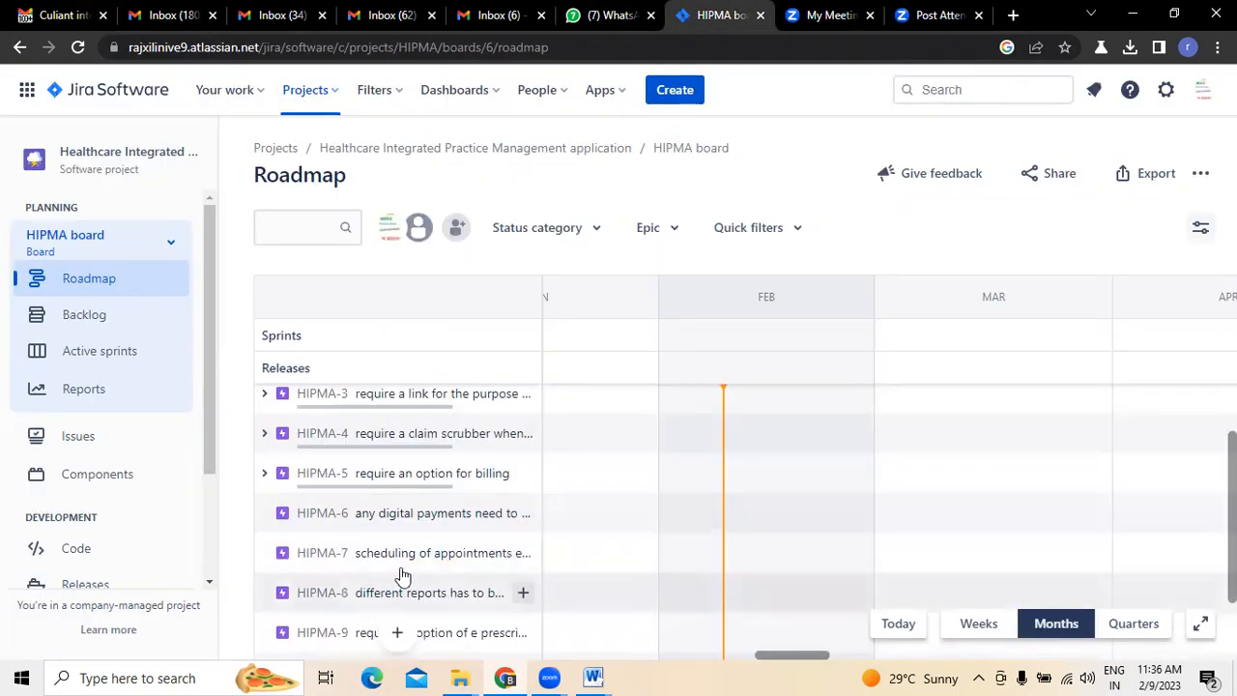
- Create a child issue under epic HIPMA-6, "as a user i need a link to pay the payments online", and collapse the epic
click(523, 513)
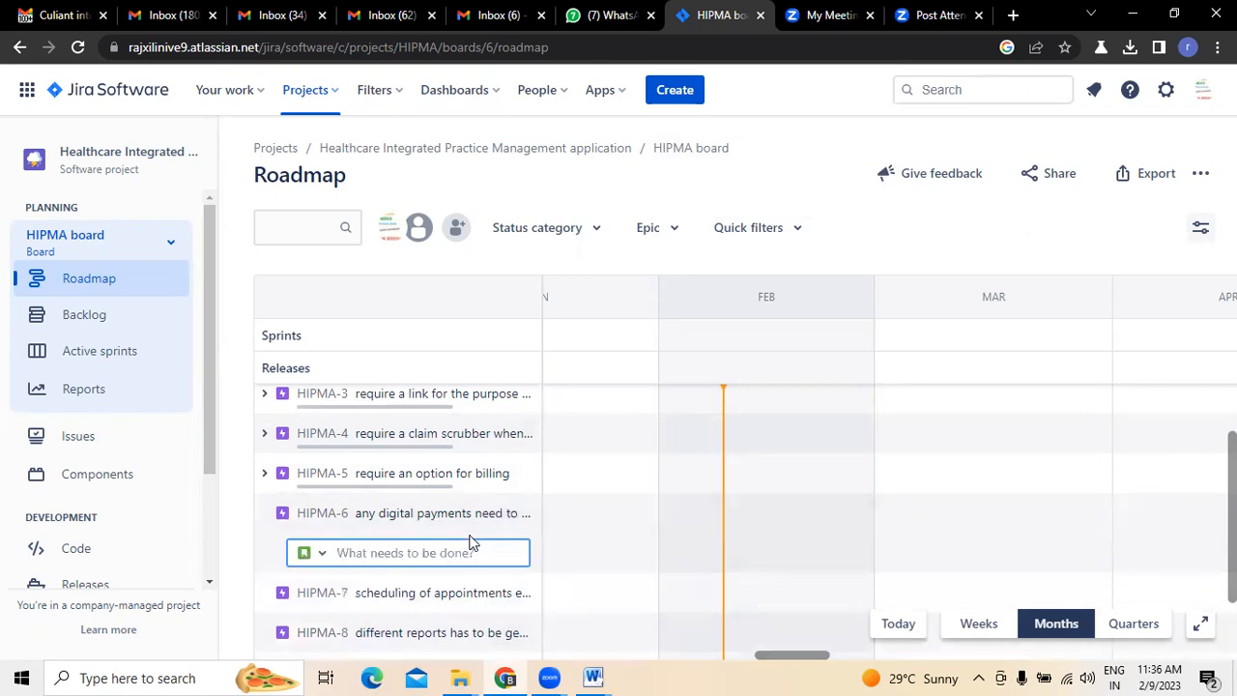
text(as a u)
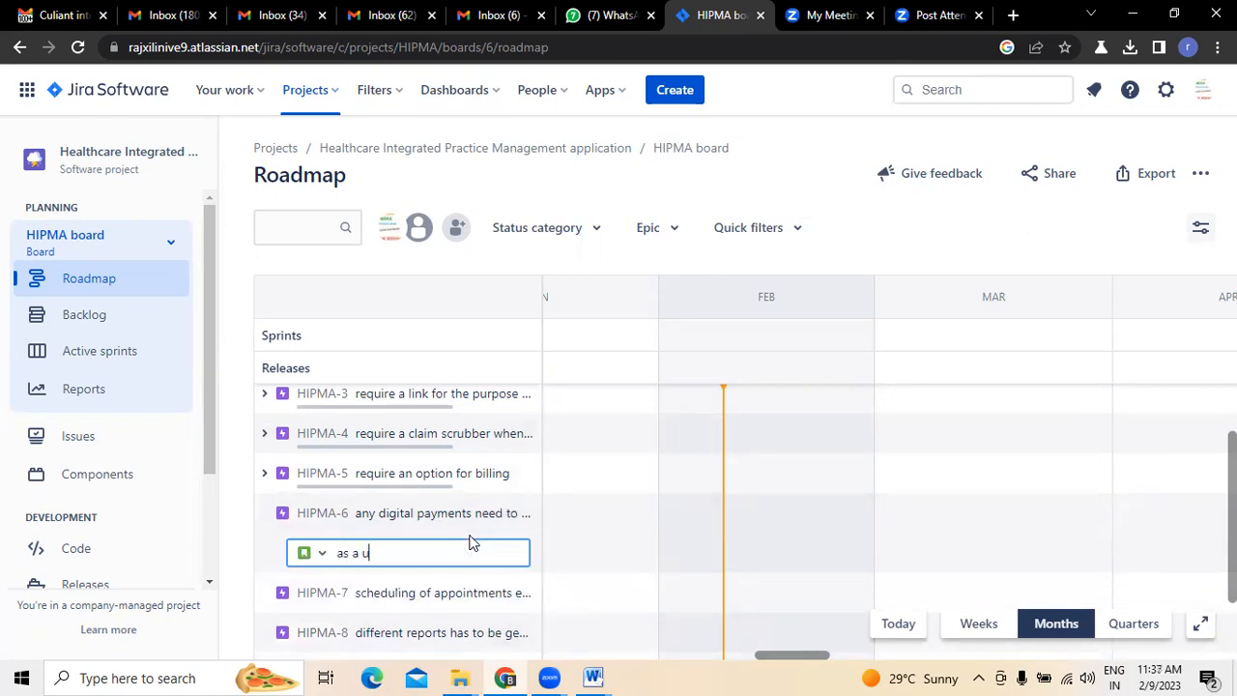
text(ser i need a )
text(link)
text( to pay the paymen)
text(ts)
text( onlinr)
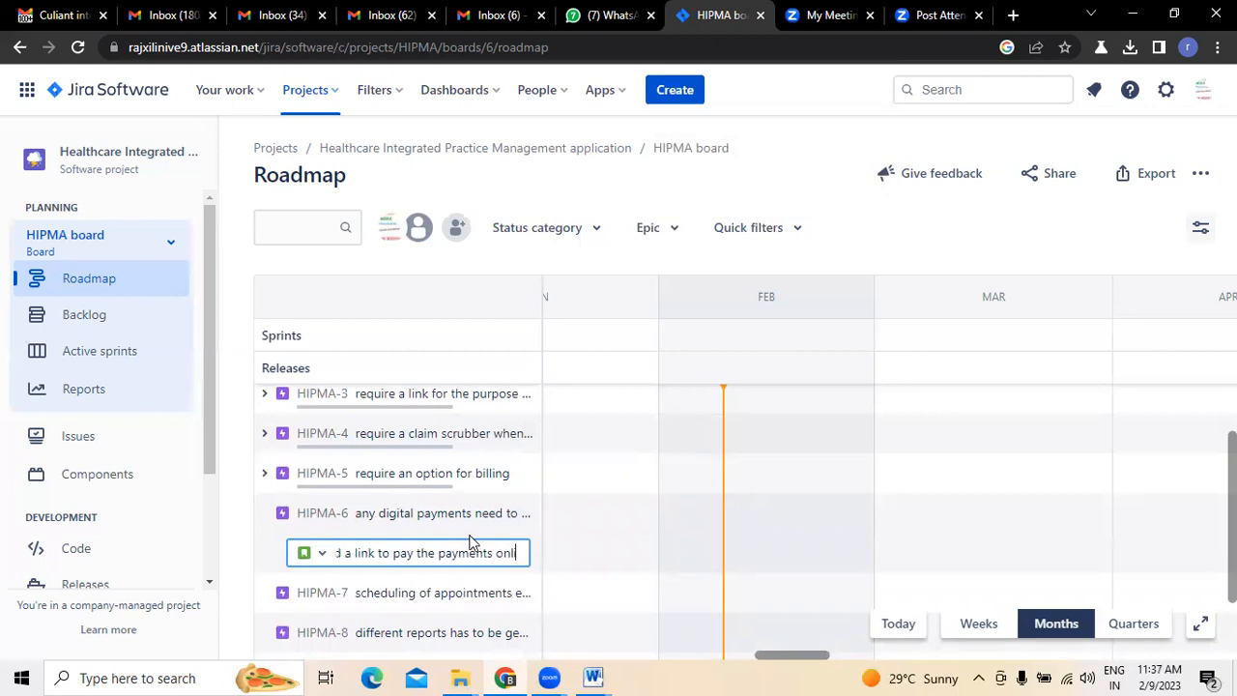
key(BackSpace)
text(e)
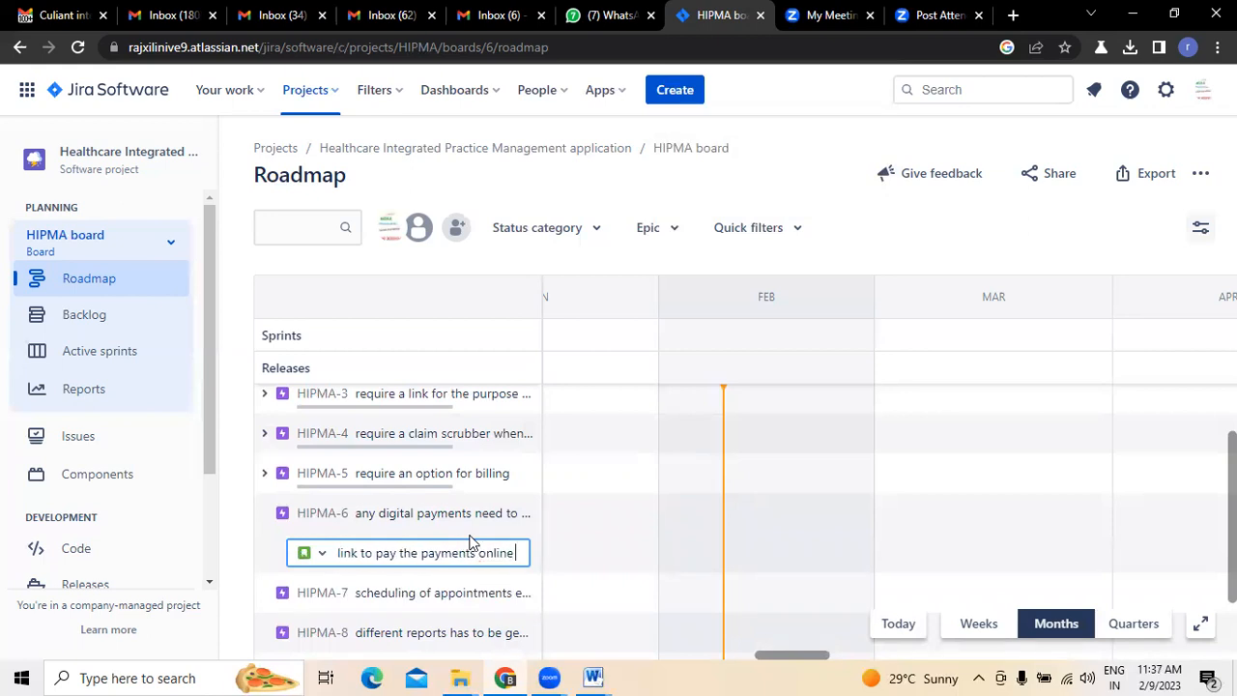
key(Return)
click(264, 515)
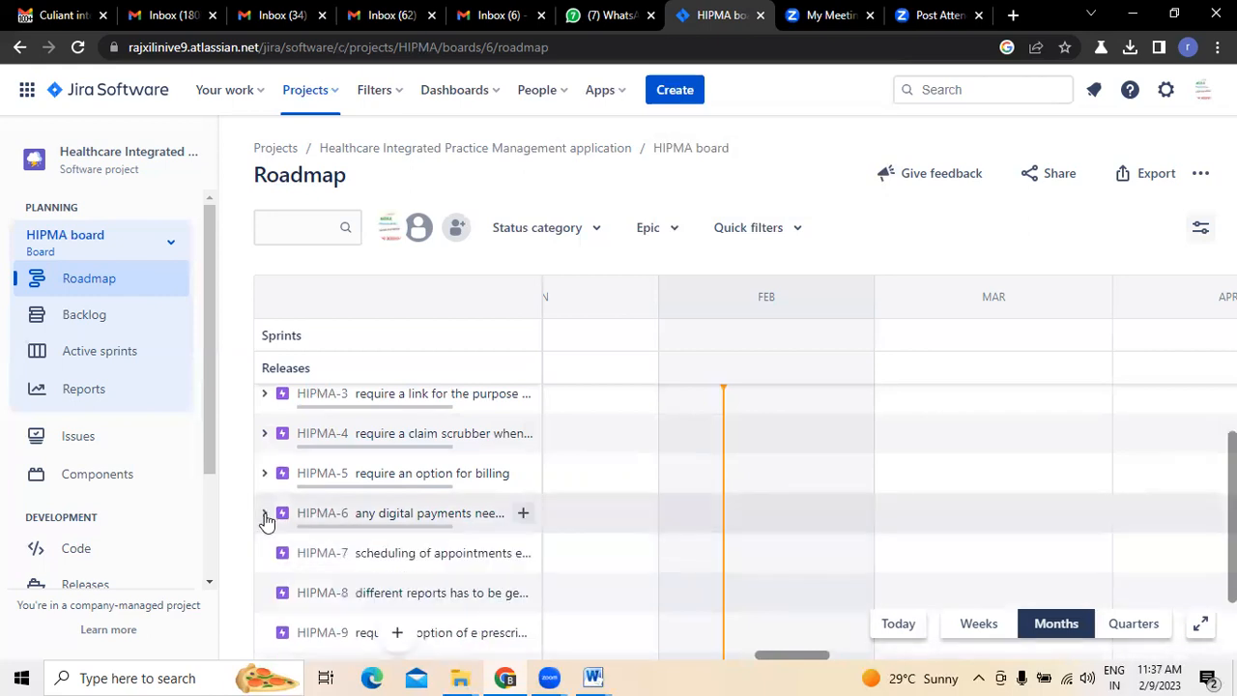
- Review the Scheduling section and its items in the Gmail requirements email, then return to the Jira roadmap with HIPMA-6 collapsed
click(67, 15)
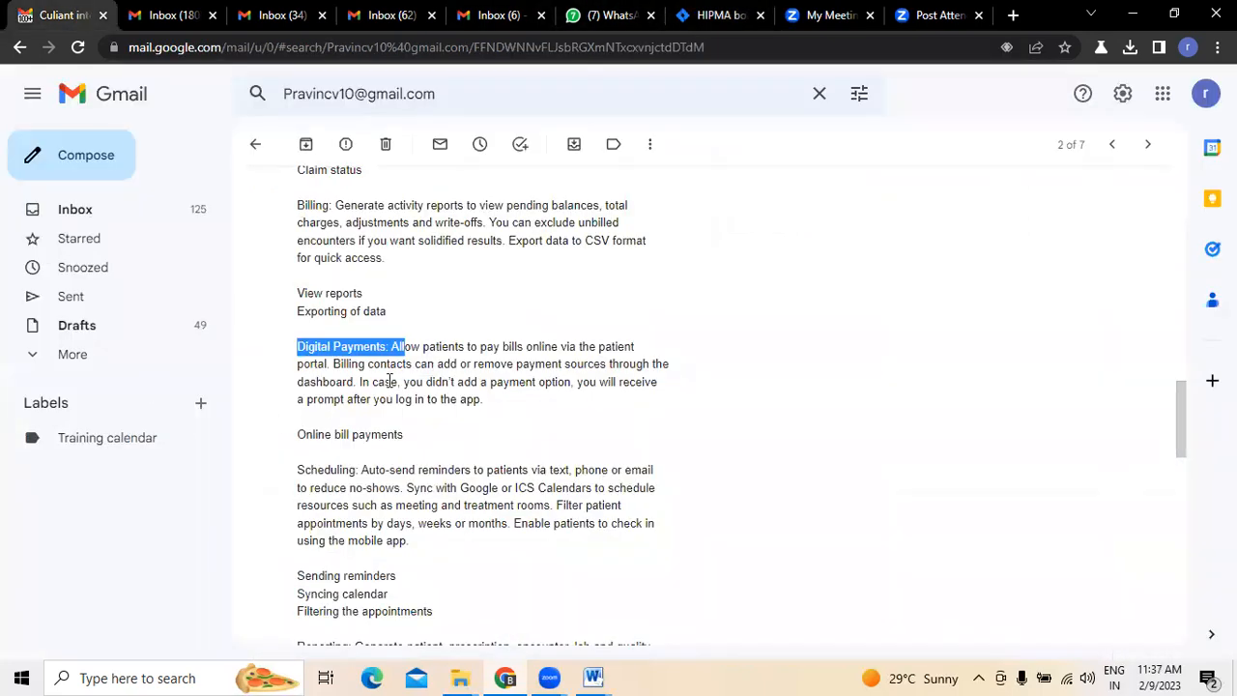
scroll(723, 424, down, 2)
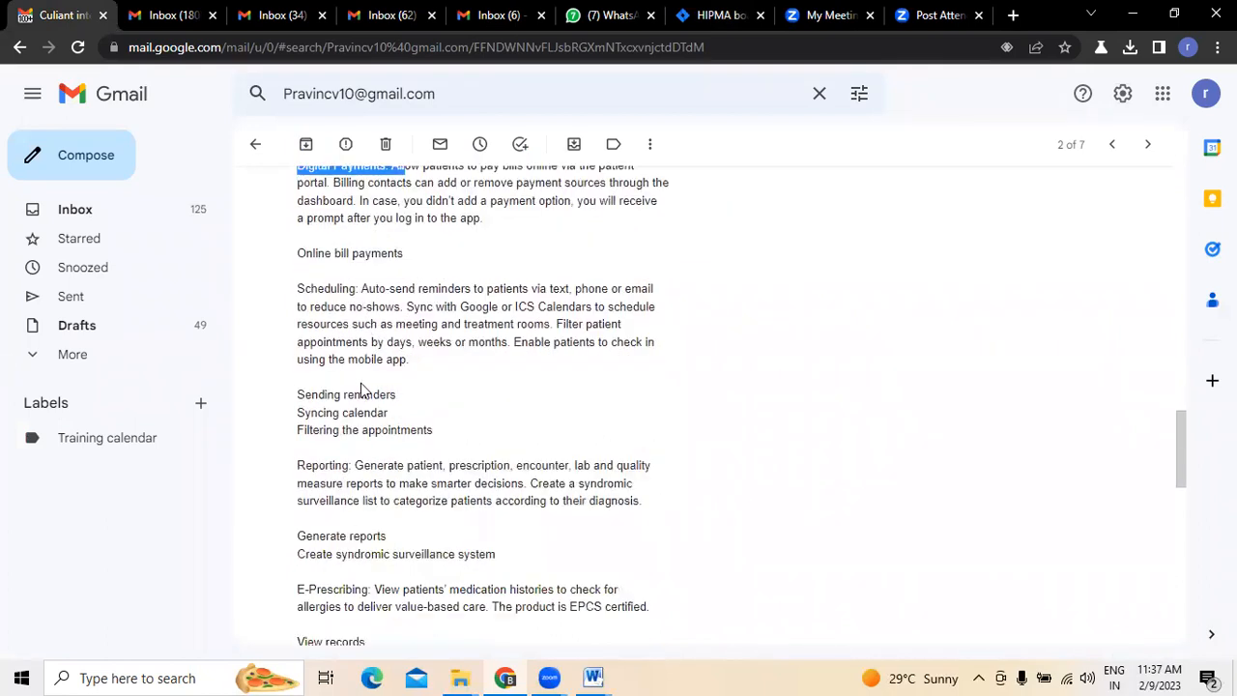
click(715, 17)
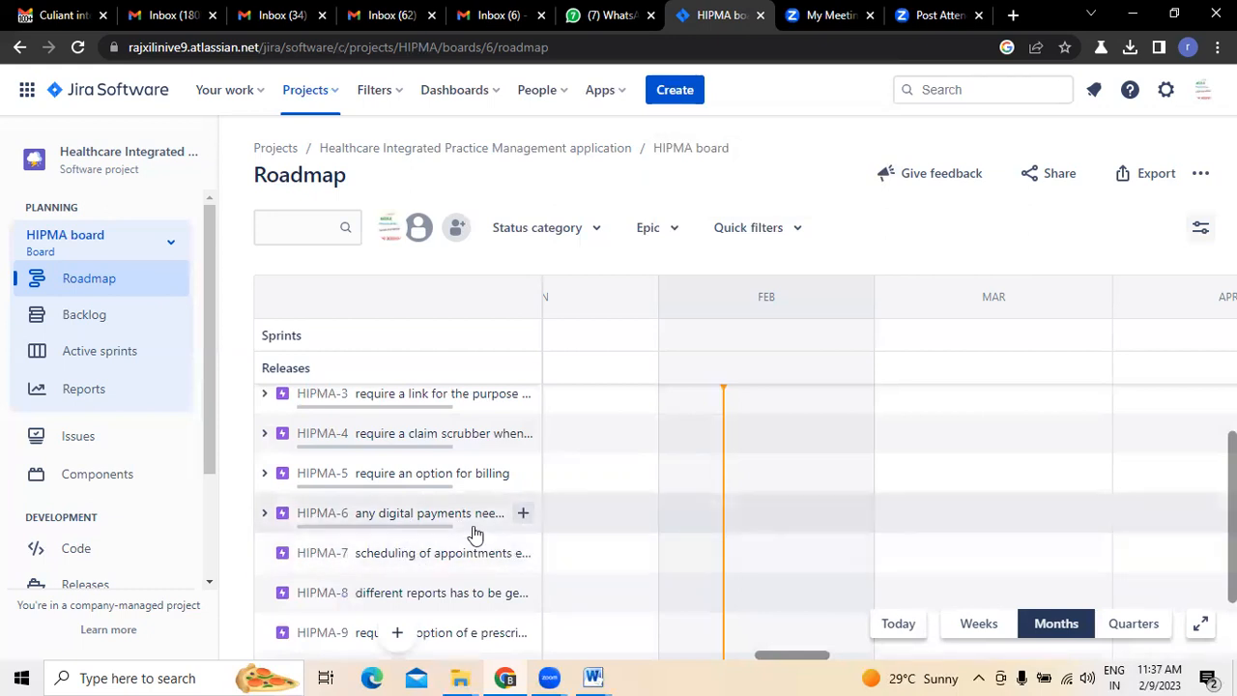
click(265, 513)
click(265, 513)
- Begin a child issue under scheduling epic HIPMA-7 with "as a user i want you to create an reminding option so that"
click(523, 552)
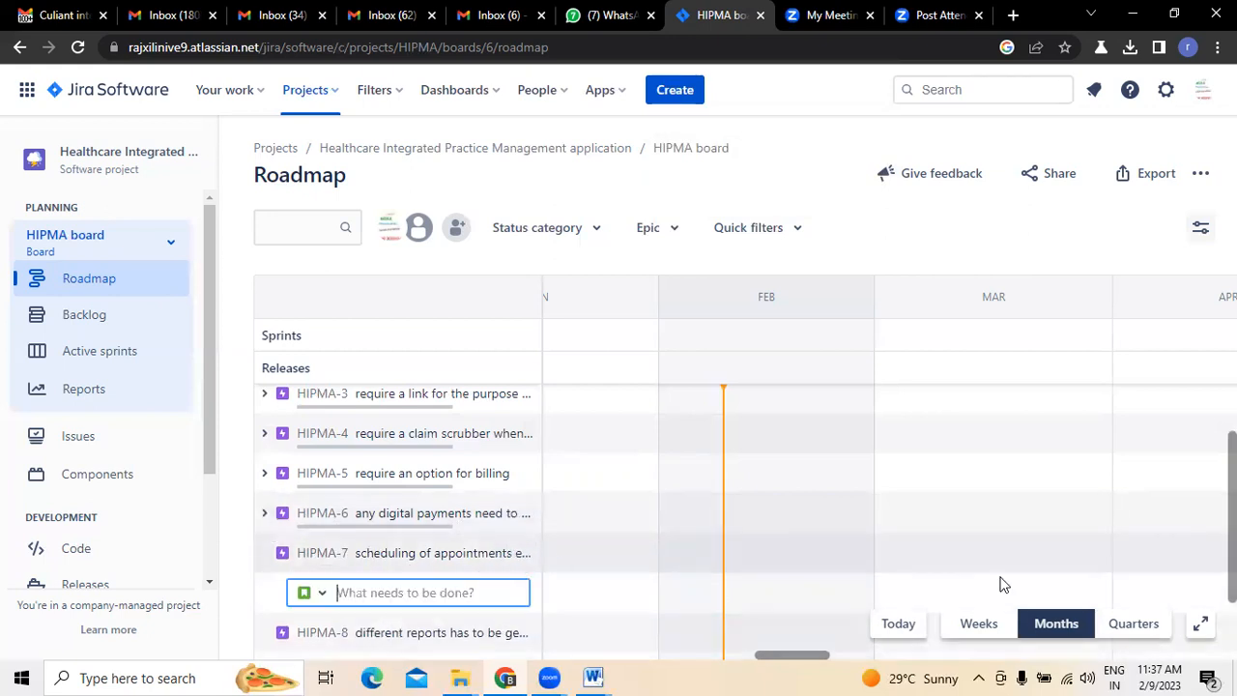
scroll(585, 489, down, 3)
click(586, 489)
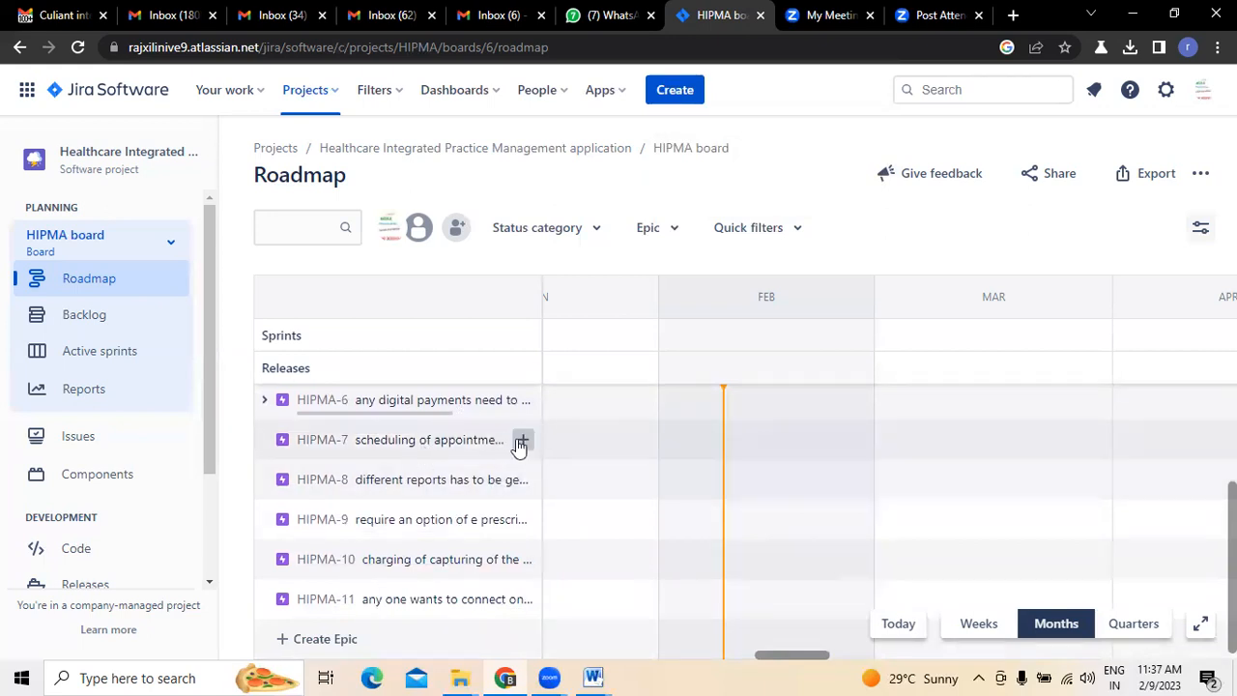
click(522, 441)
text(as a user i want)
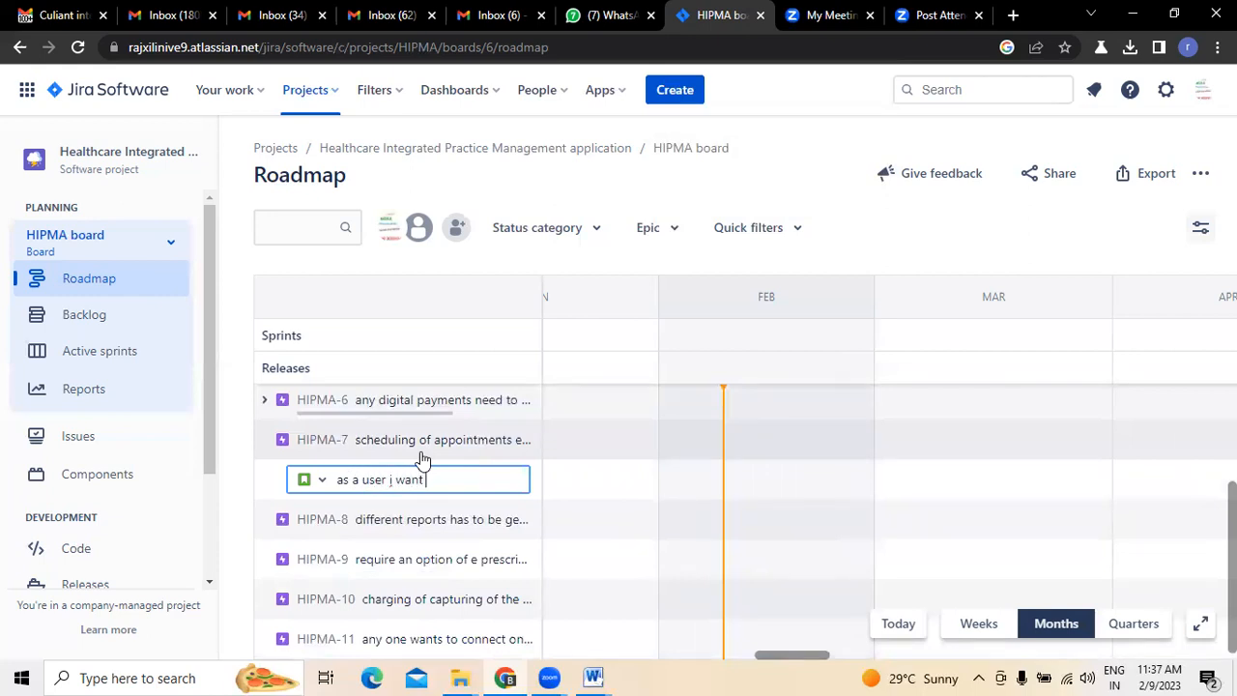
text( you to create an)
text( reminding opt)
text(ion so that)
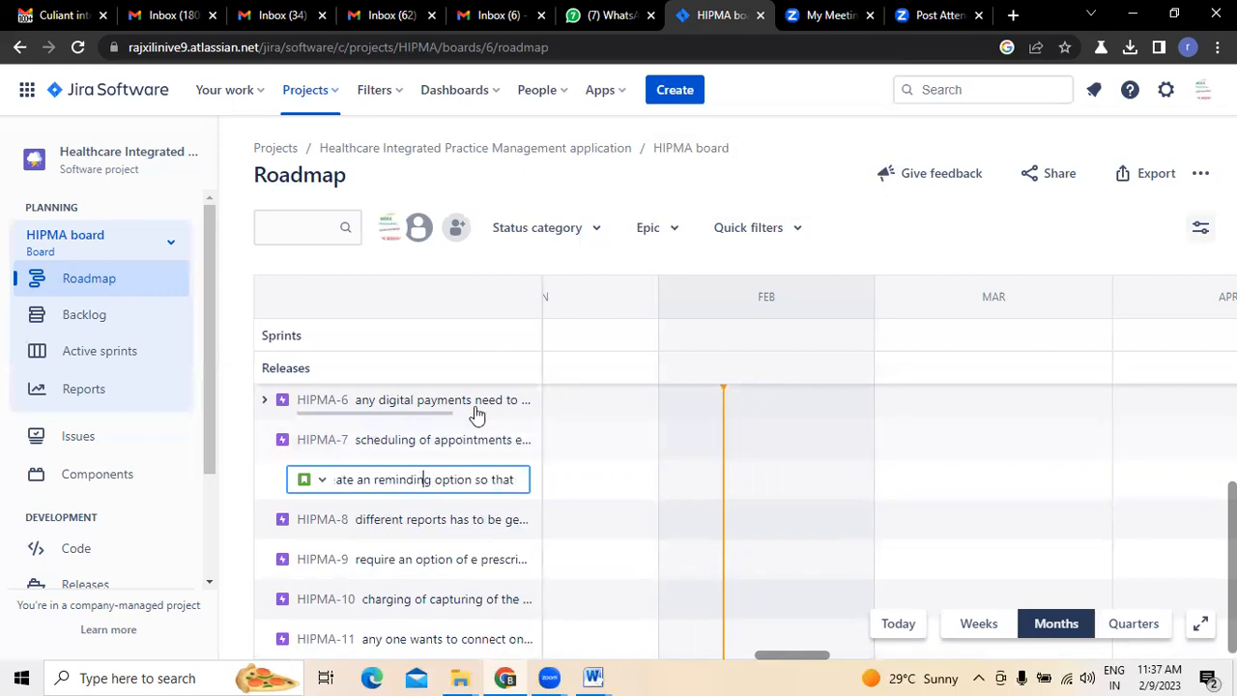
- Change "reminding" to "reminder" in the summary, complete it with "i can set reminders" and create the HIPMA-7 child issue
key(BackSpace)
key(BackSpace)
text(er)
key(Delete)
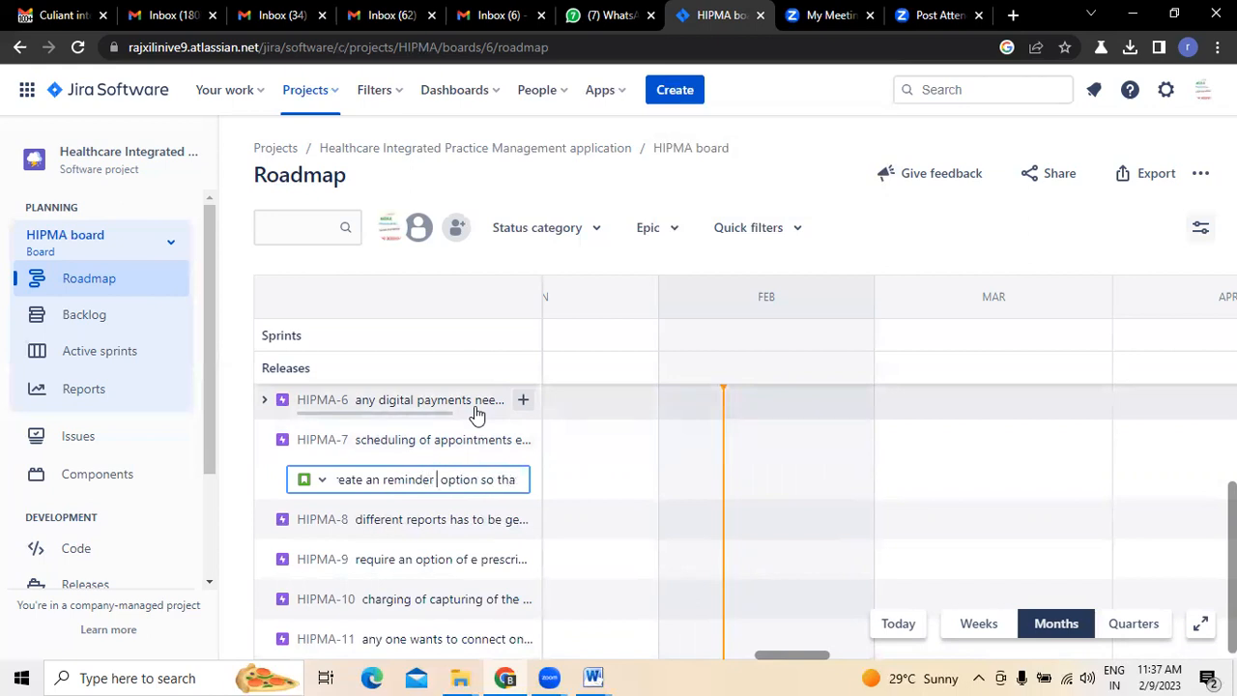
key(Right)
key(Right)
key(Right)
key(Right)
key(Right)
key(Right)
key(Right)
key(Right)
key(Right)
key(Right)
key(Right)
key(Right)
key(Right)
key(Right)
key(Right)
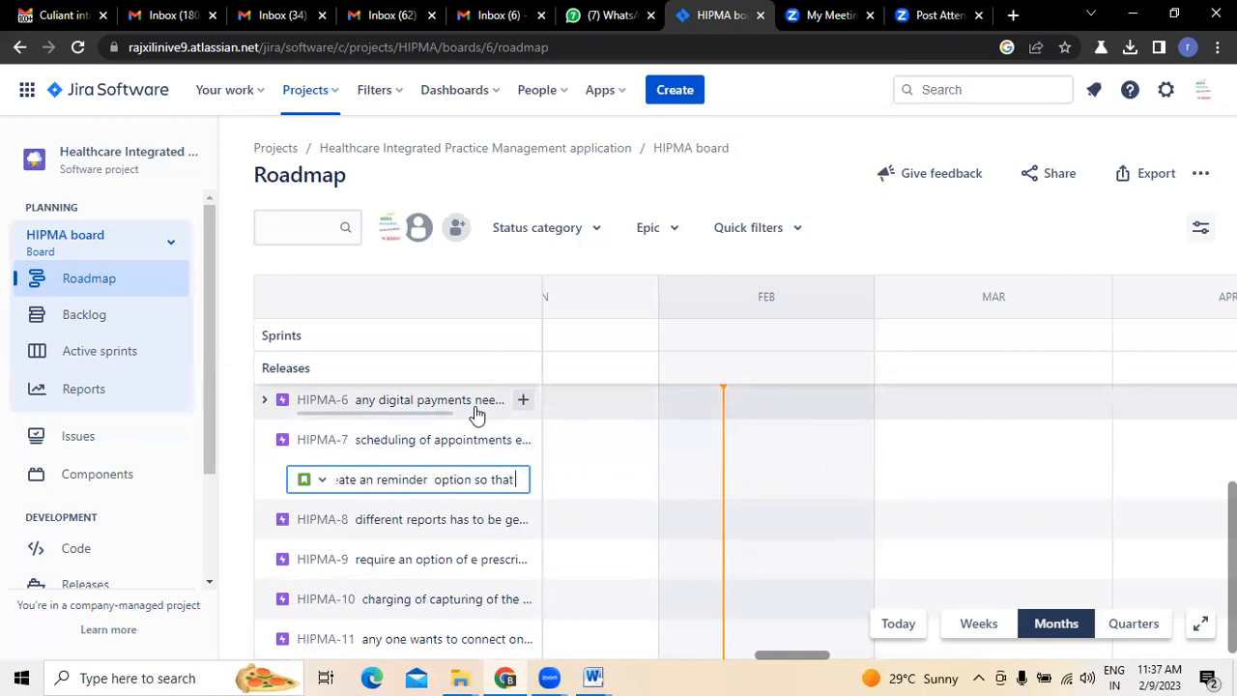
text(i can set)
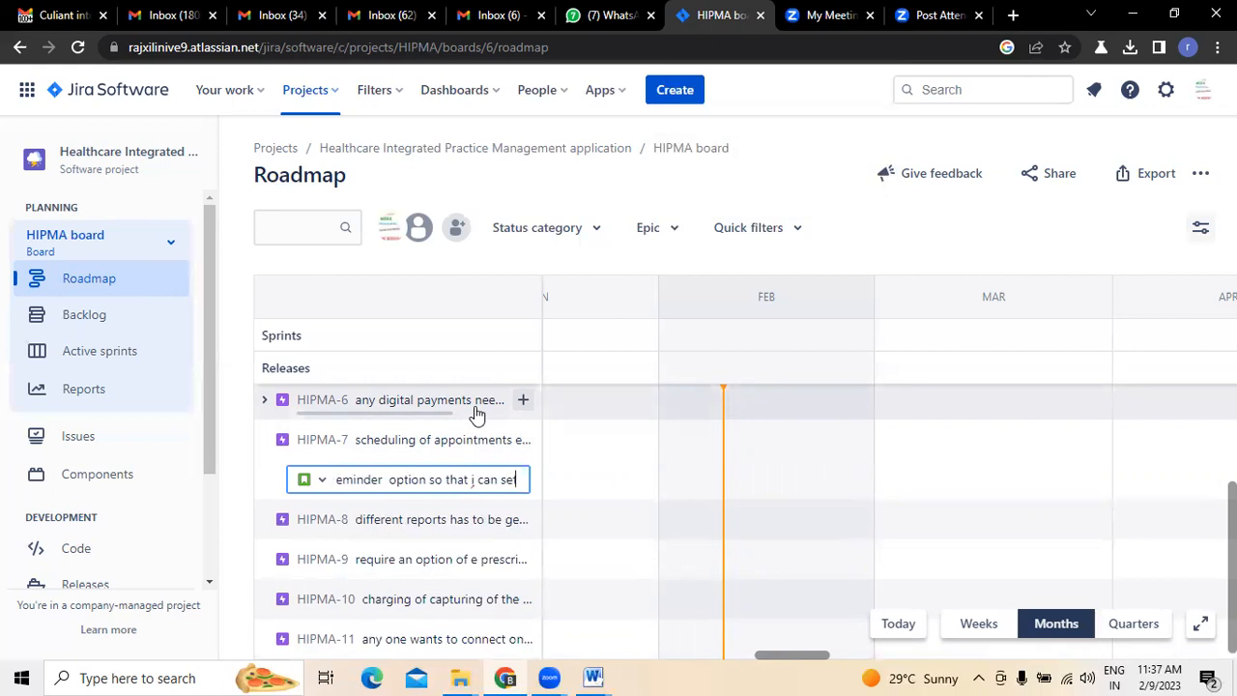
text( reminders)
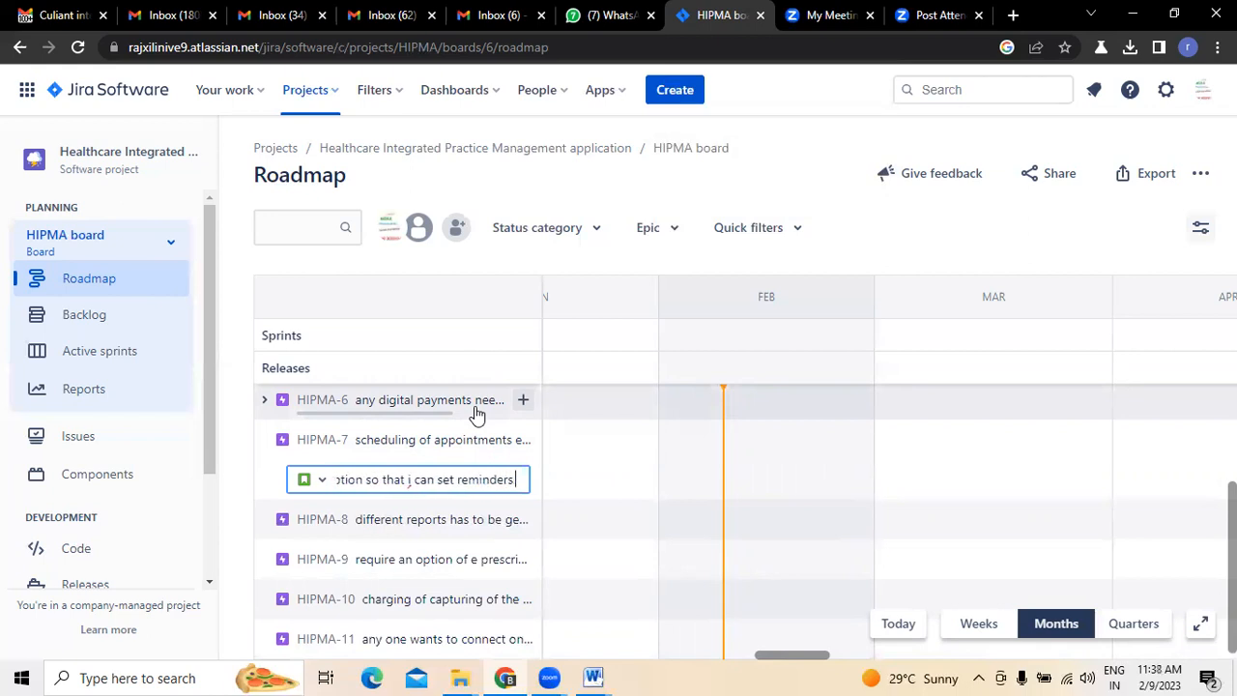
key(Return)
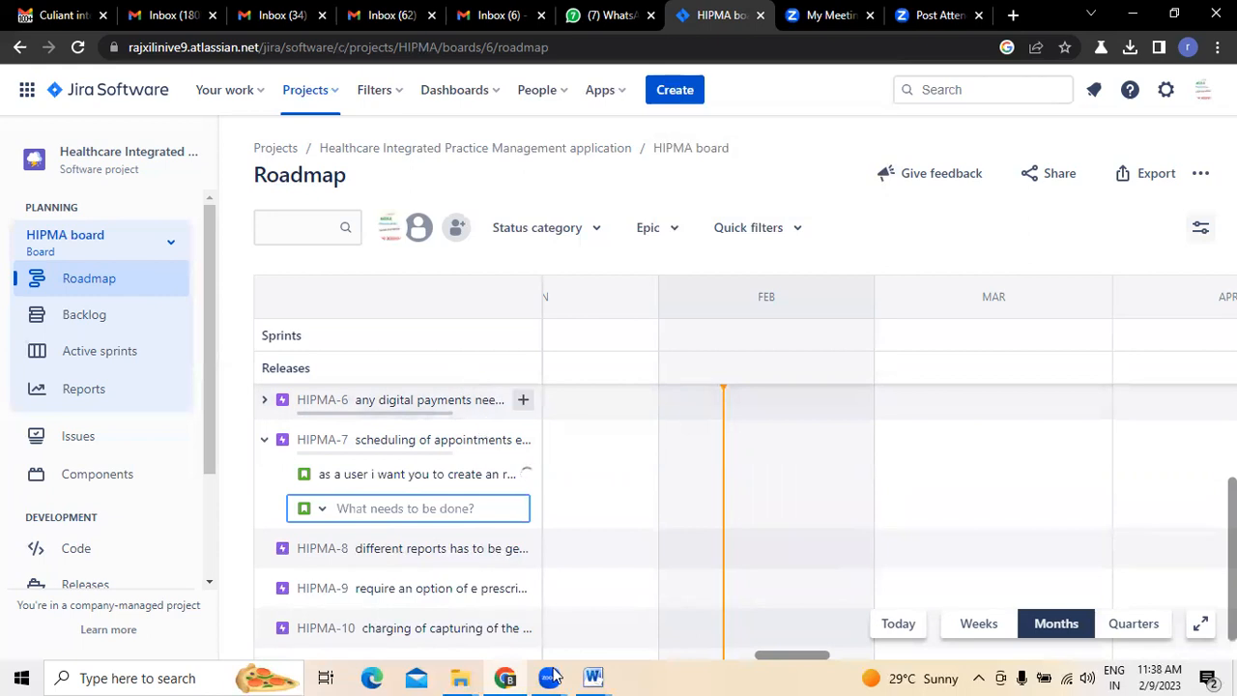
- Check the Scheduling items in the Gmail email and begin a HIPMA-7 child issue with "as a user i want you to create a link to integrate to thecalendar"
click(56, 20)
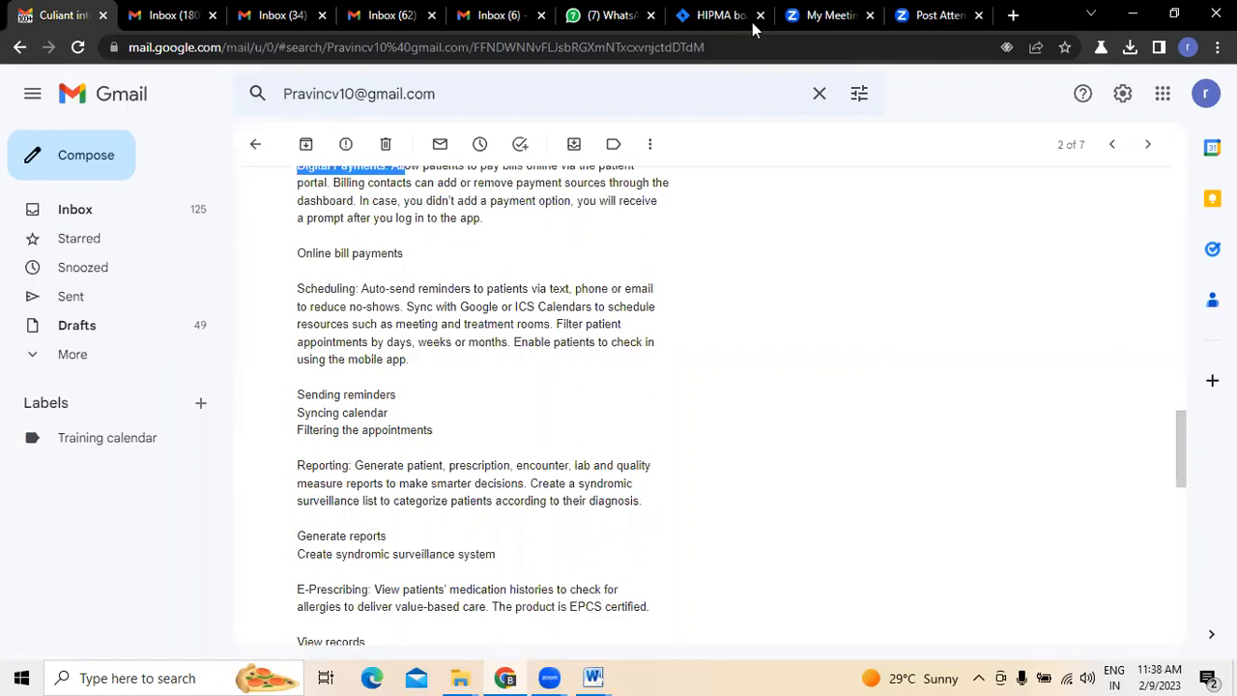
click(719, 18)
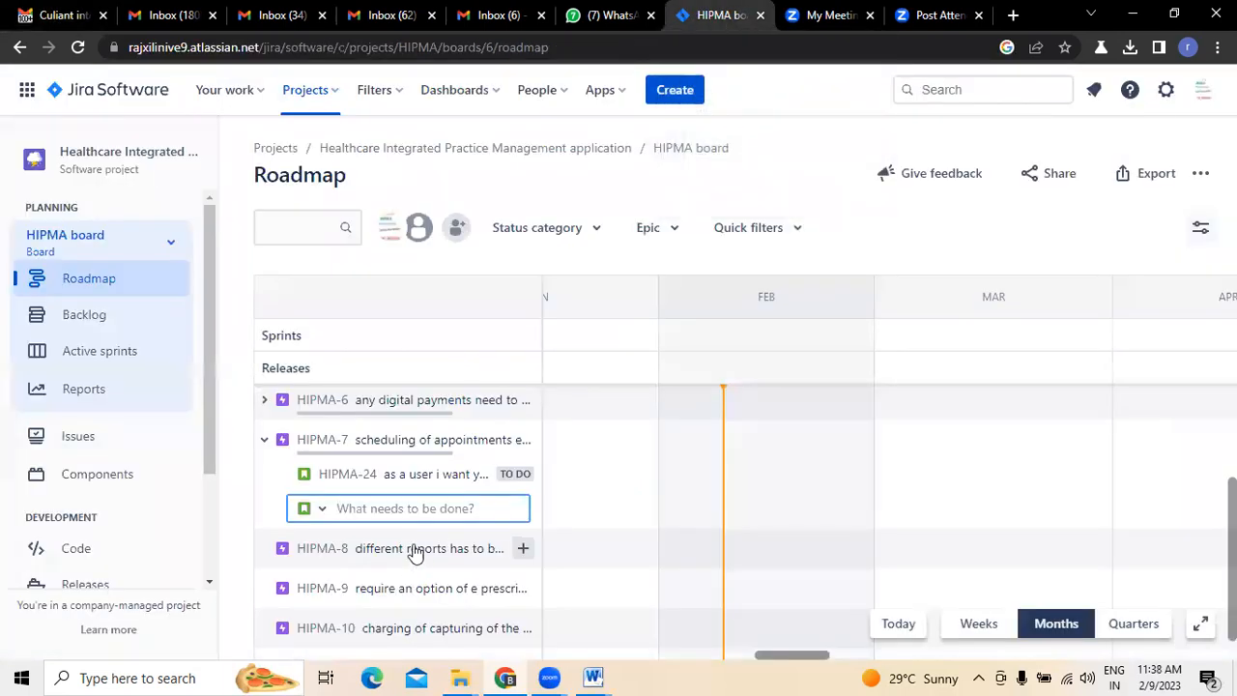
text(as)
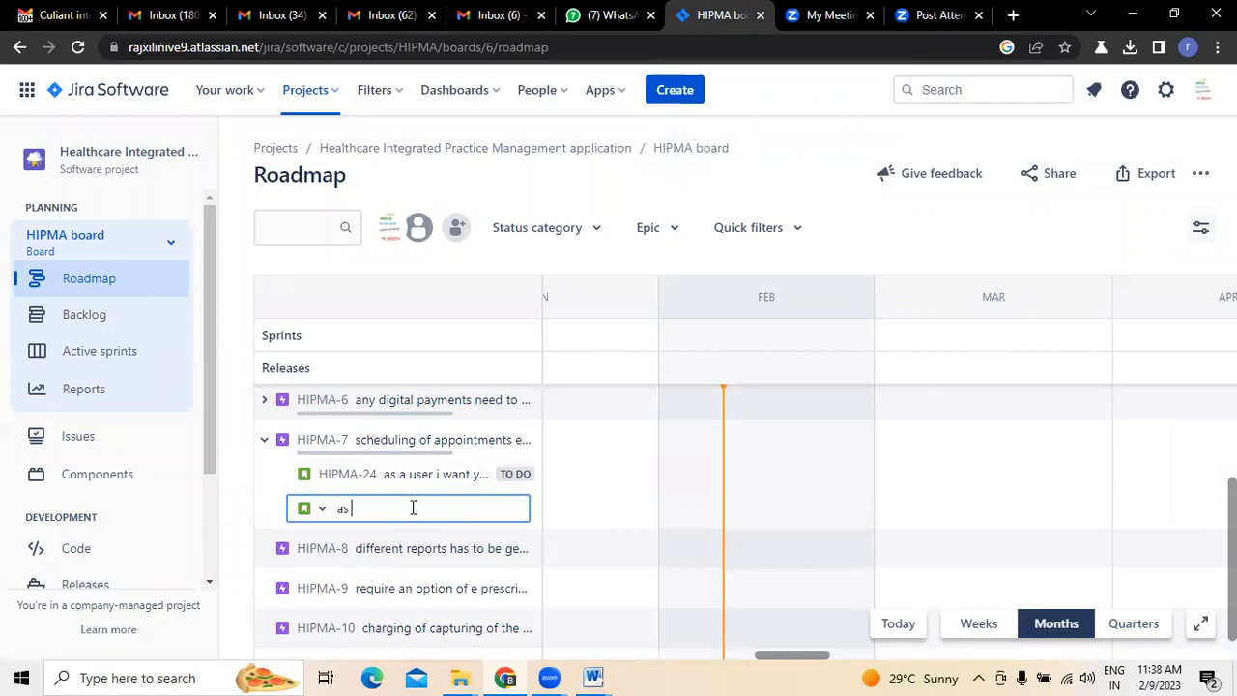
text( a user i wa)
text(eate a link to)
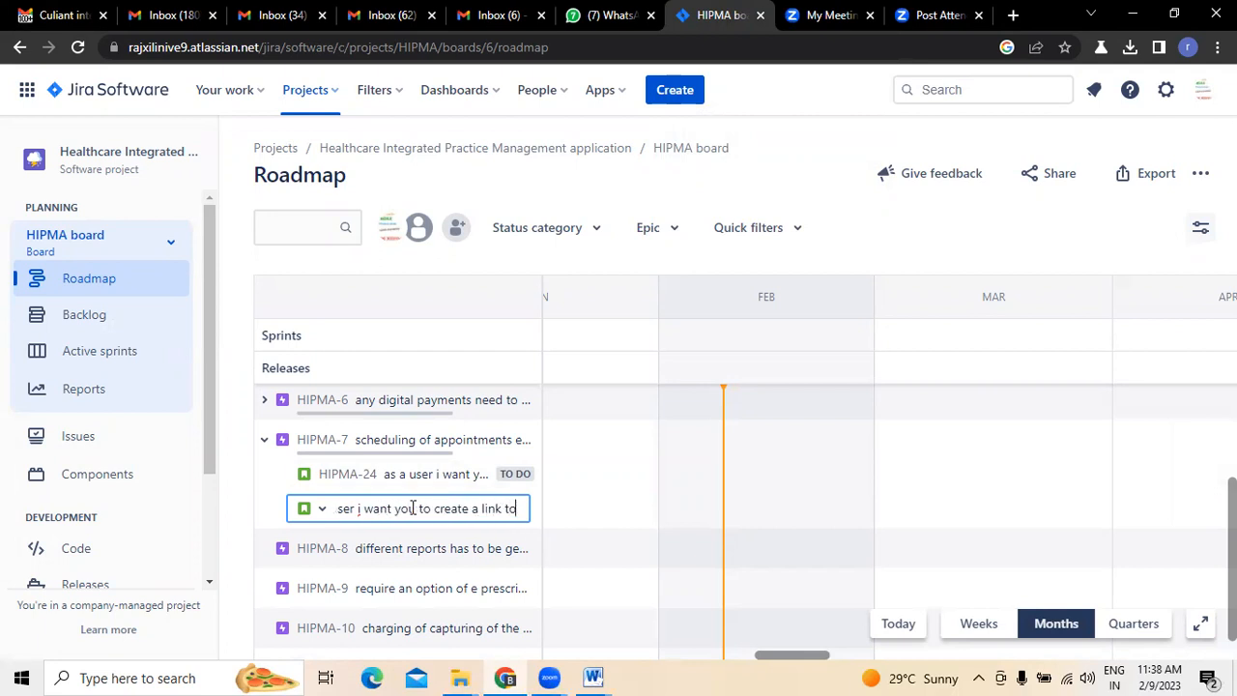
text( integra)
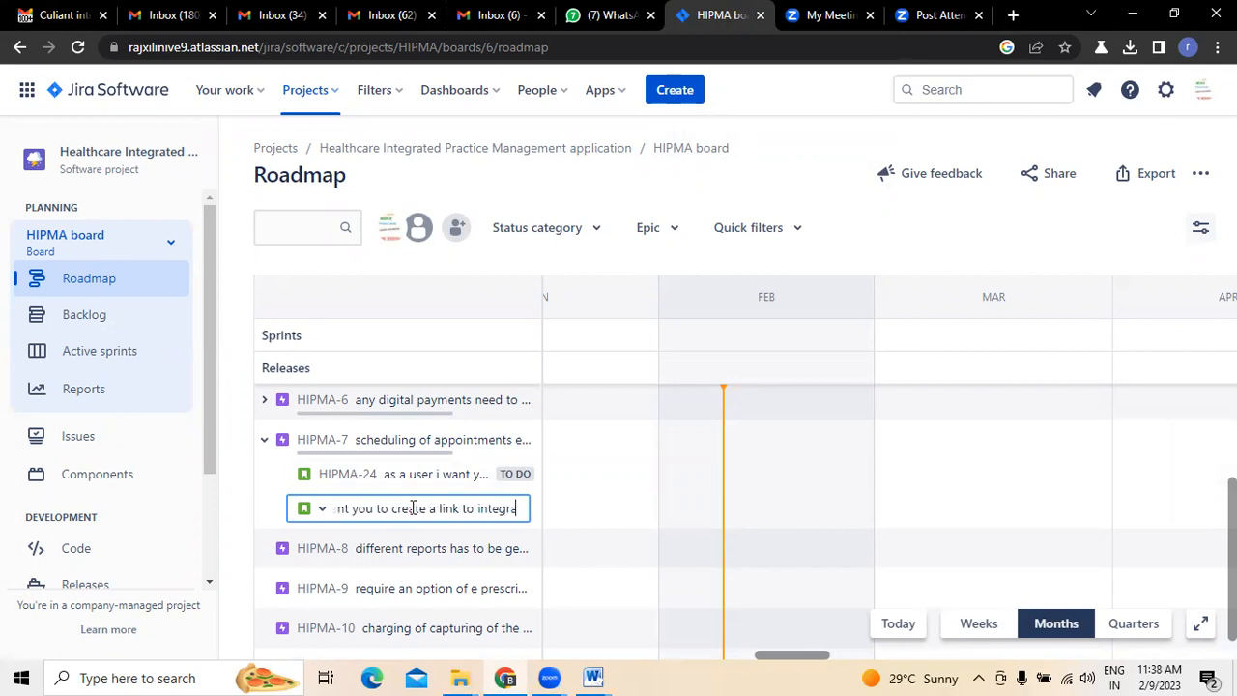
text(te to t)
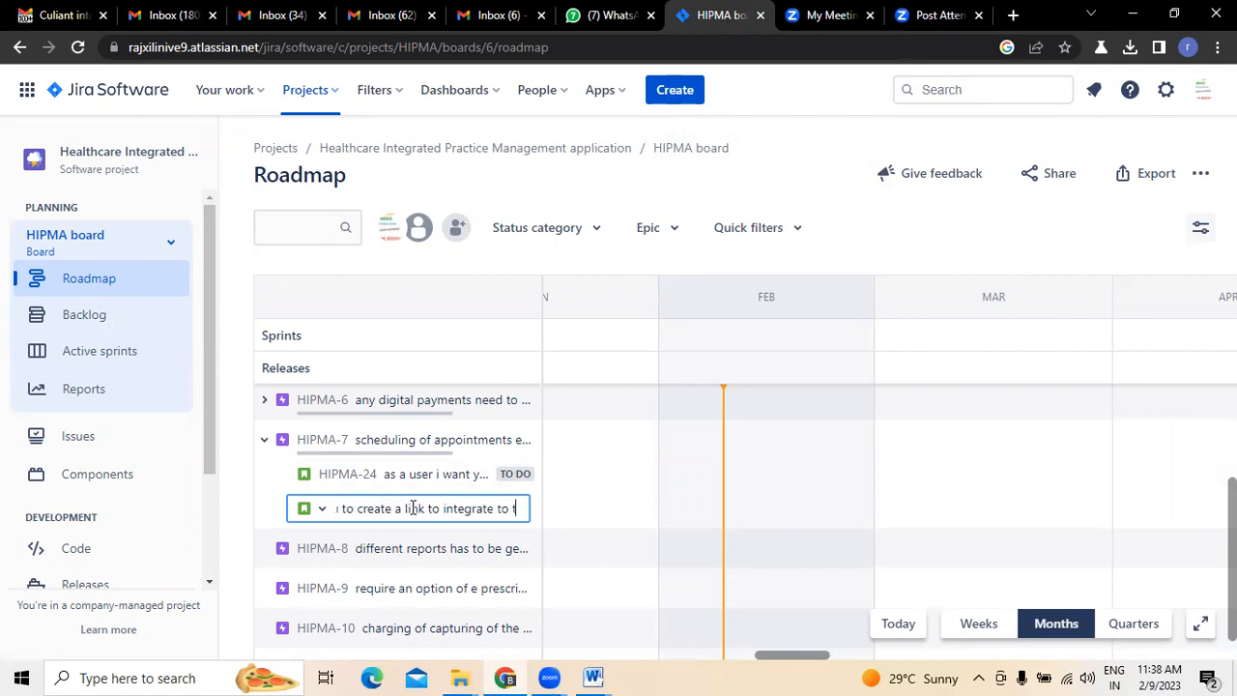
text(hecalendar)
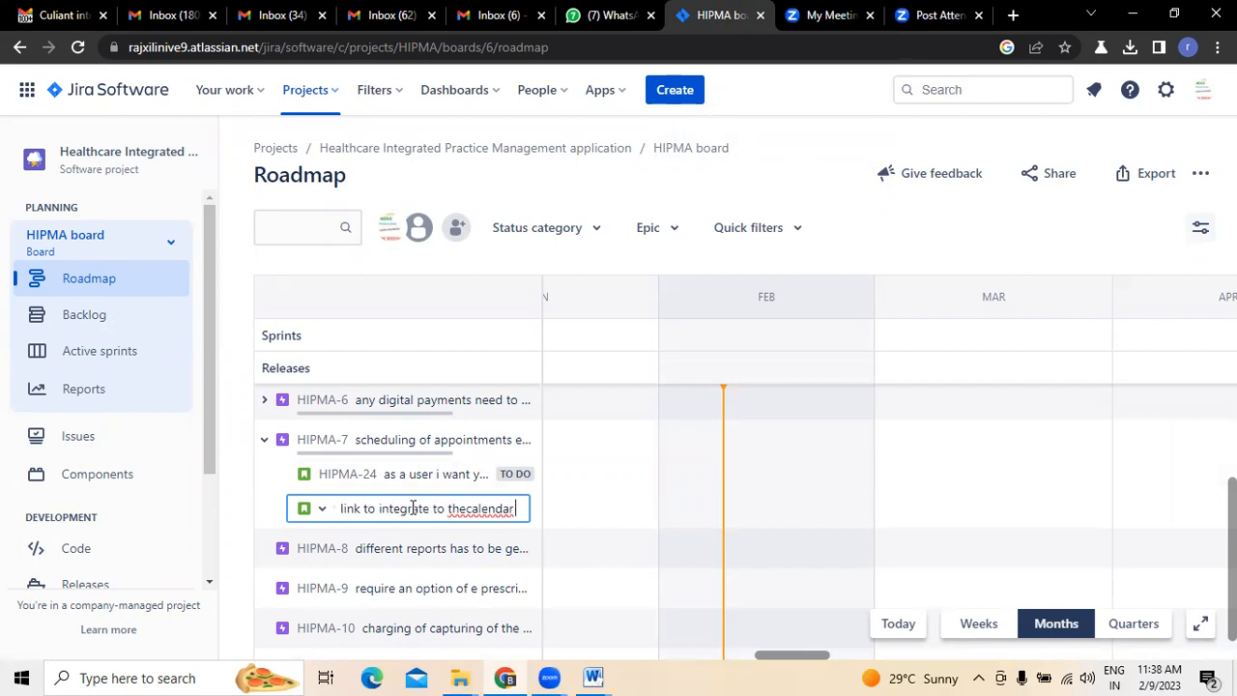
- Change "thecalendar" to "the calendar", complete the summary with "to schedule appointments" and create the child issue under HIPMA-7
key(BackSpace)
key(BackSpace)
key(BackSpace)
key(BackSpace)
key(BackSpace)
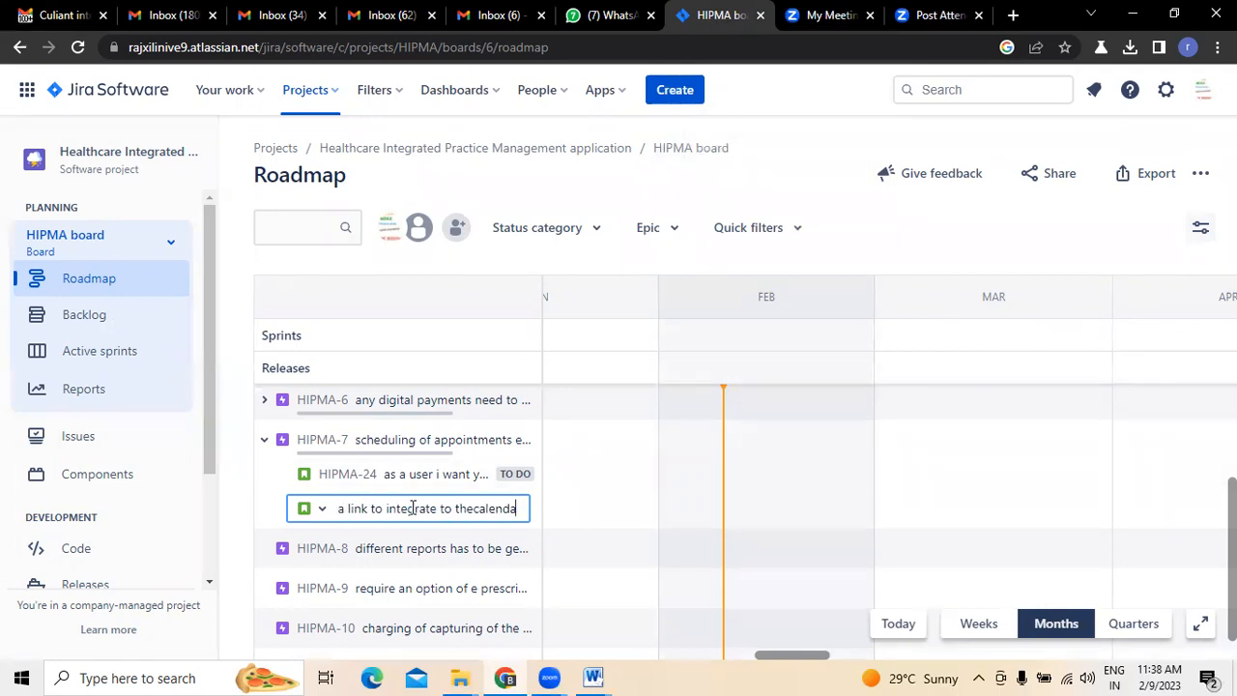
text(nda)
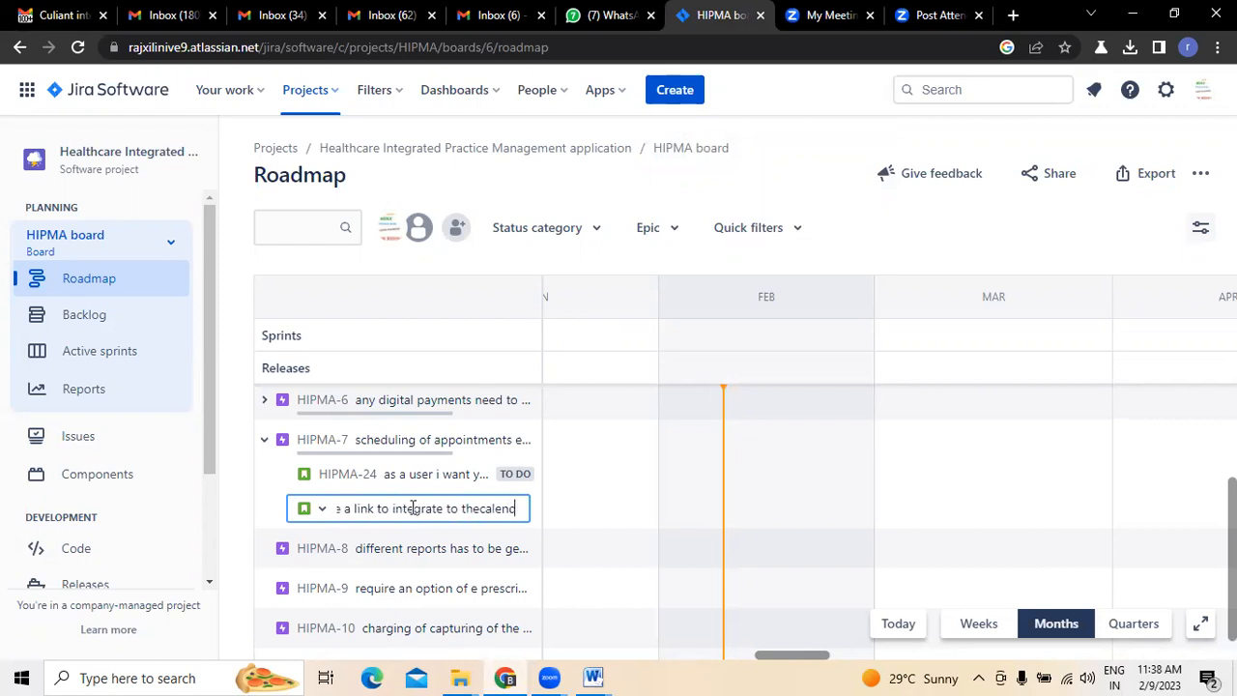
key(BackSpace)
key(BackSpace)
key(BackSpace)
key(BackSpace)
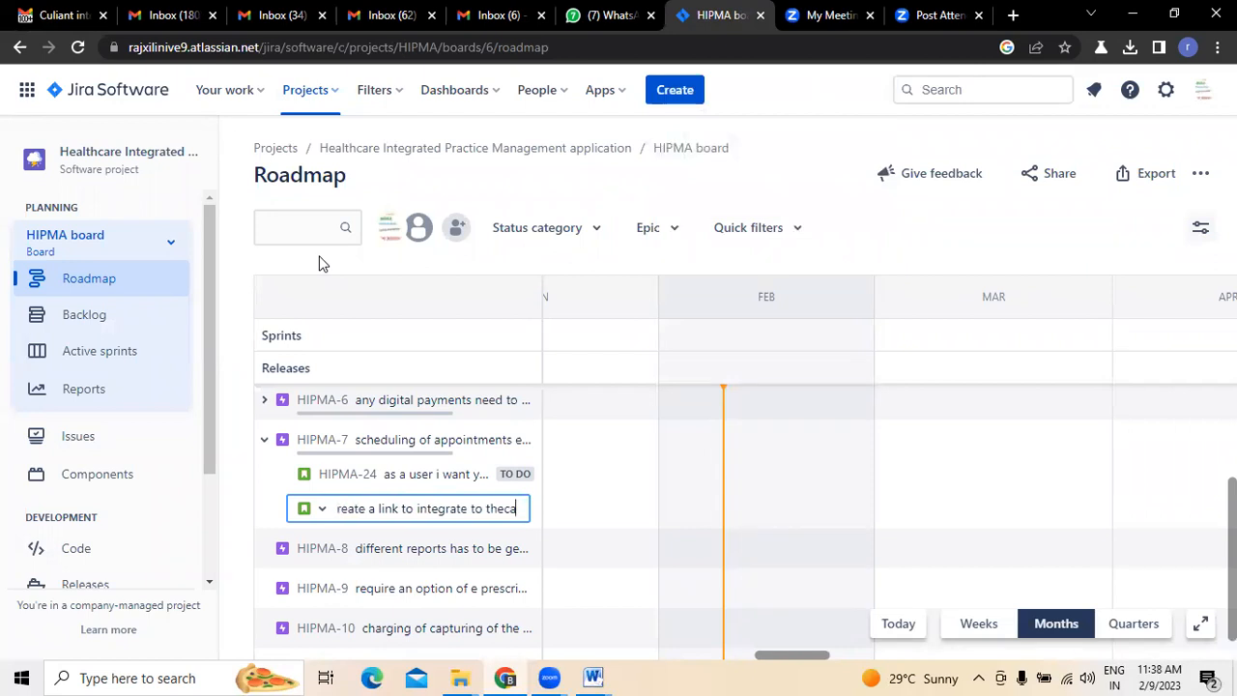
text(cale)
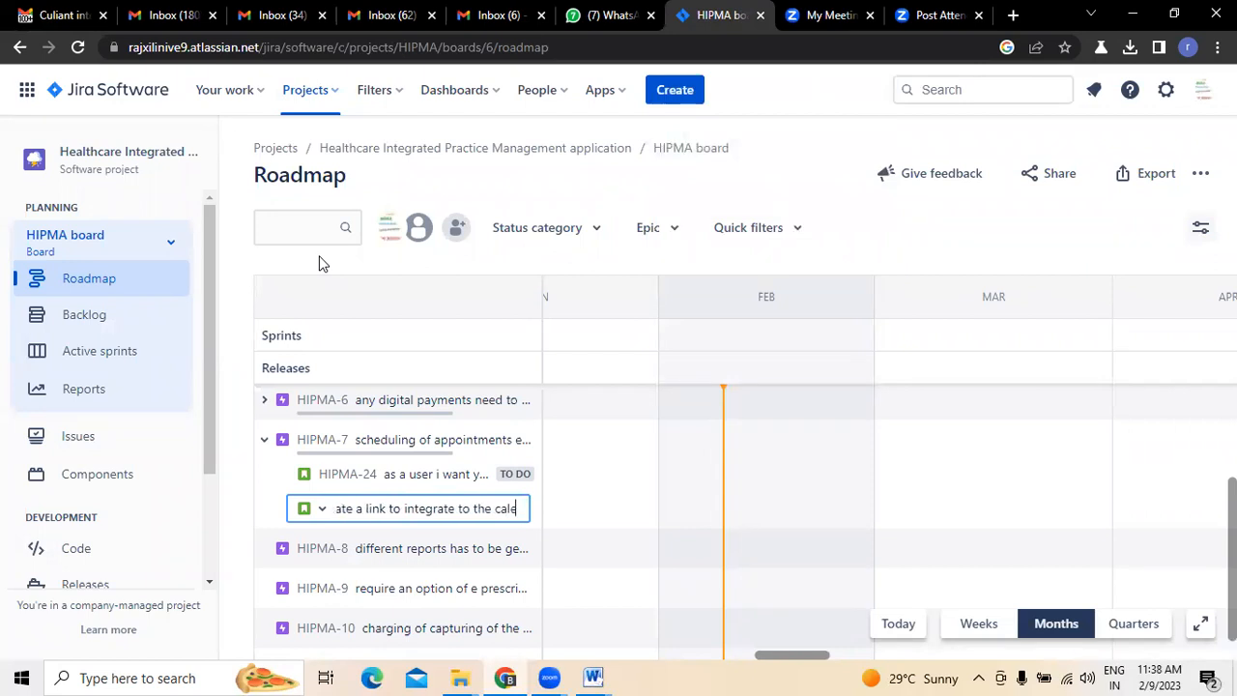
text(ndar to sc)
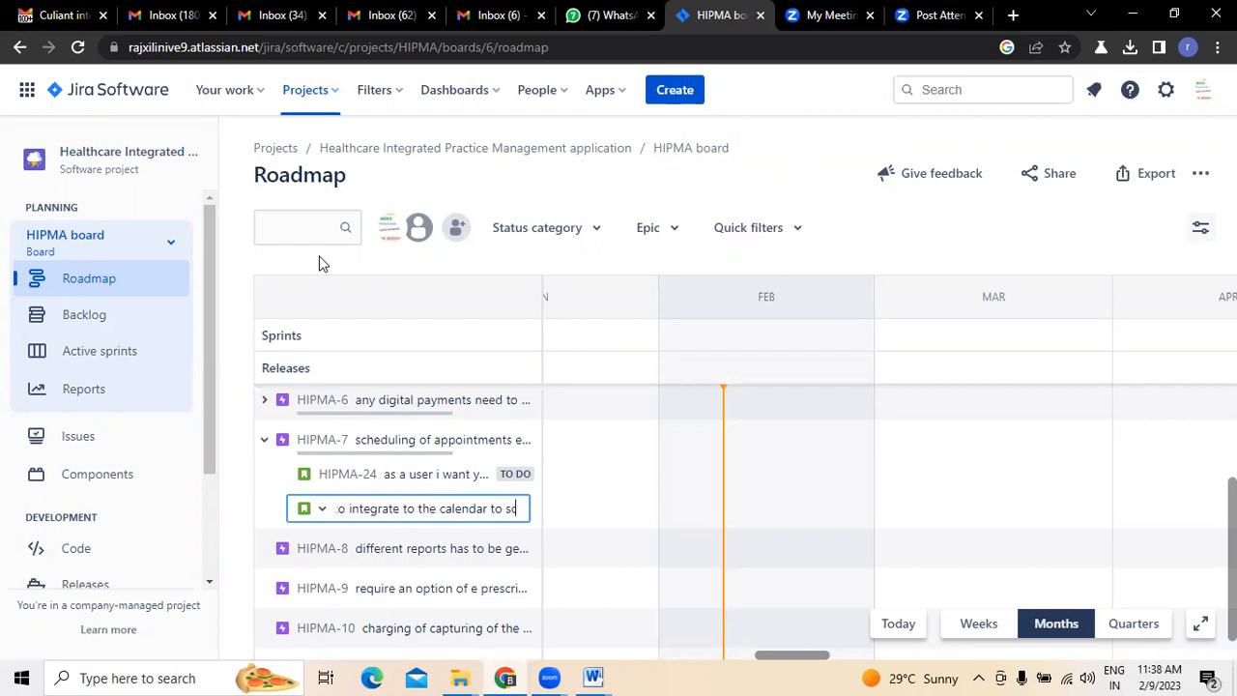
text(hedule)
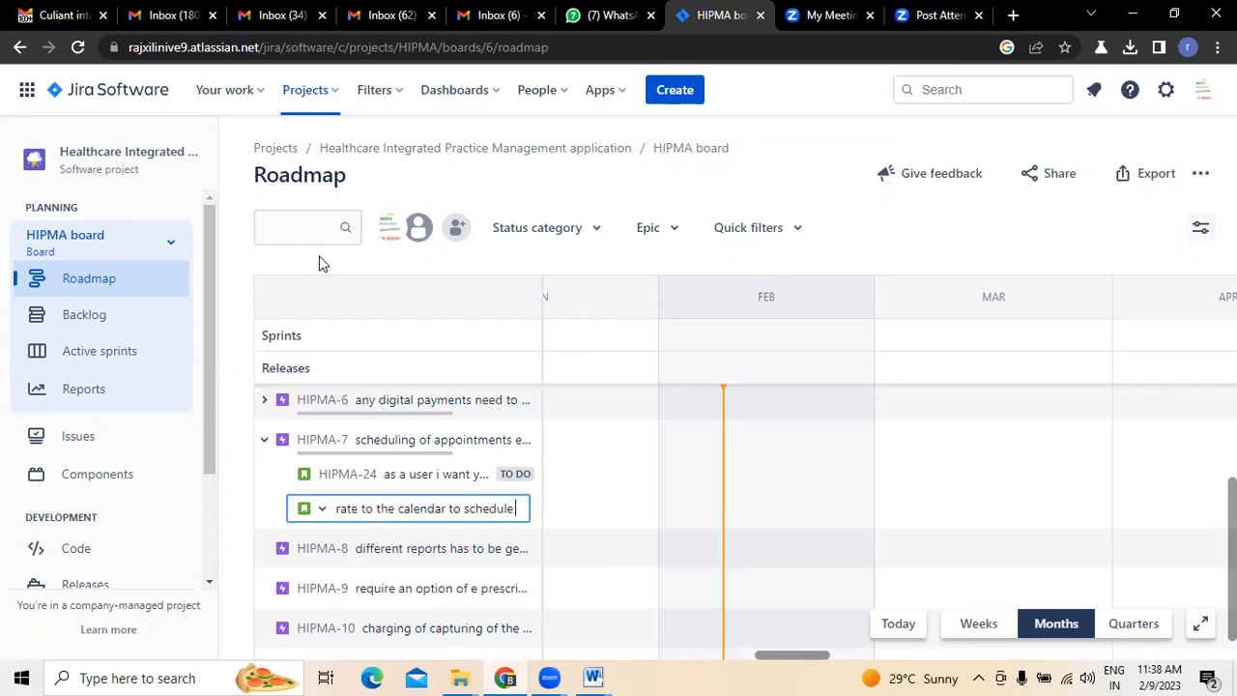
text( appo)
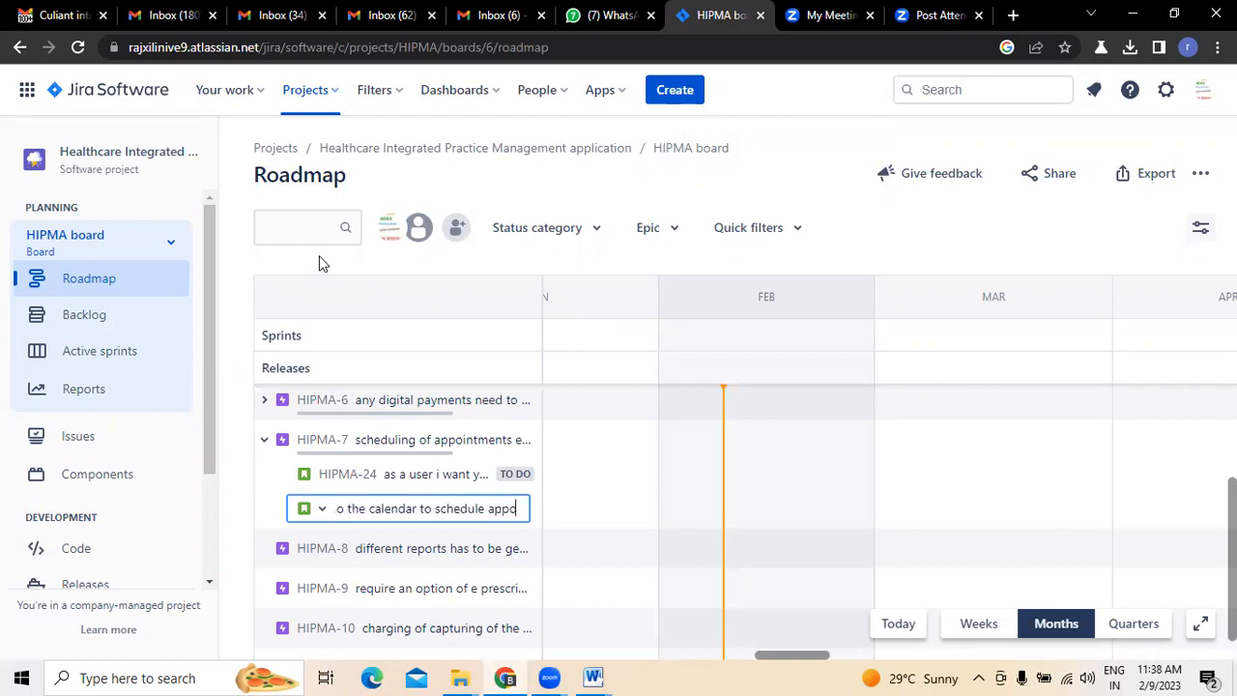
text(intments)
key(Return)
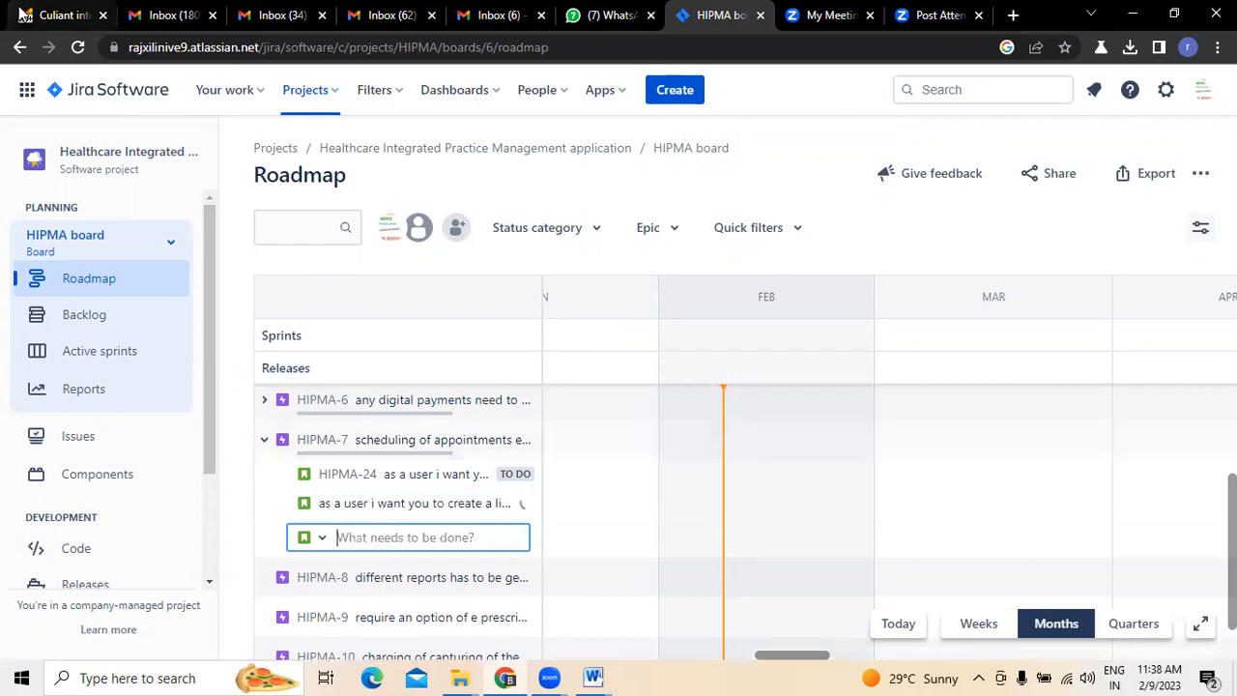
- Recheck the Scheduling items in Gmail and begin another HIPMA-7 child issue in Jira with "as a user i want to view the appointments ba"
click(25, 15)
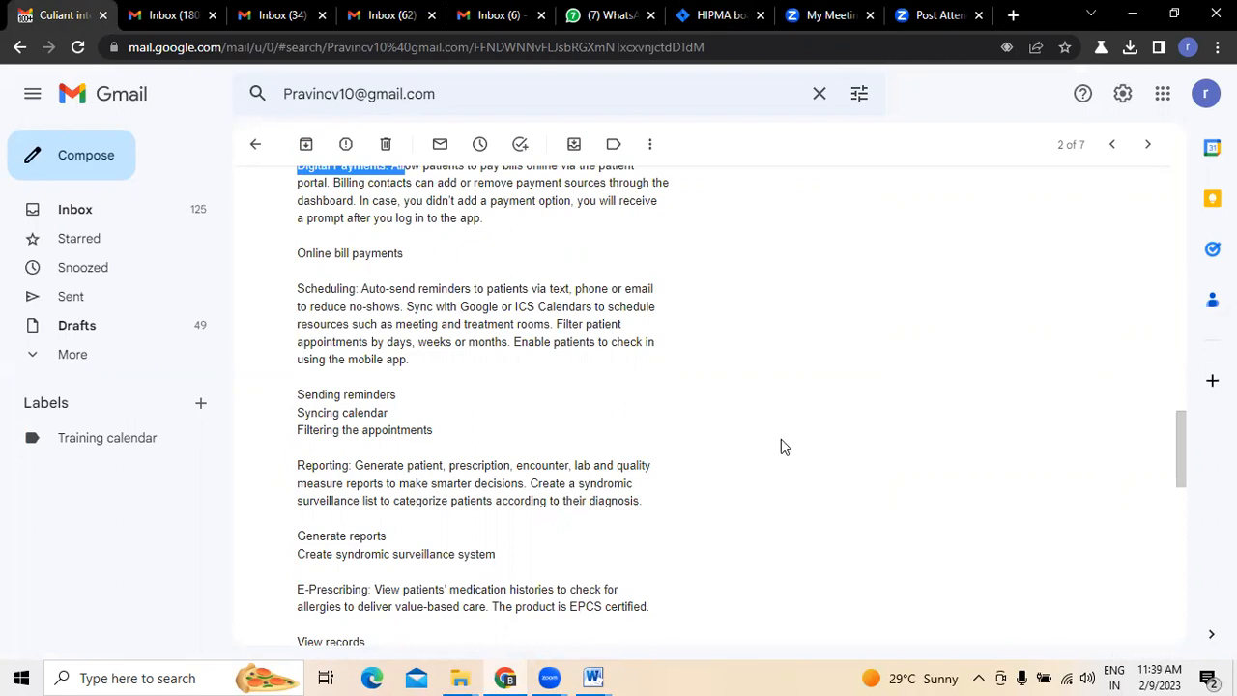
text(as a user i want to)
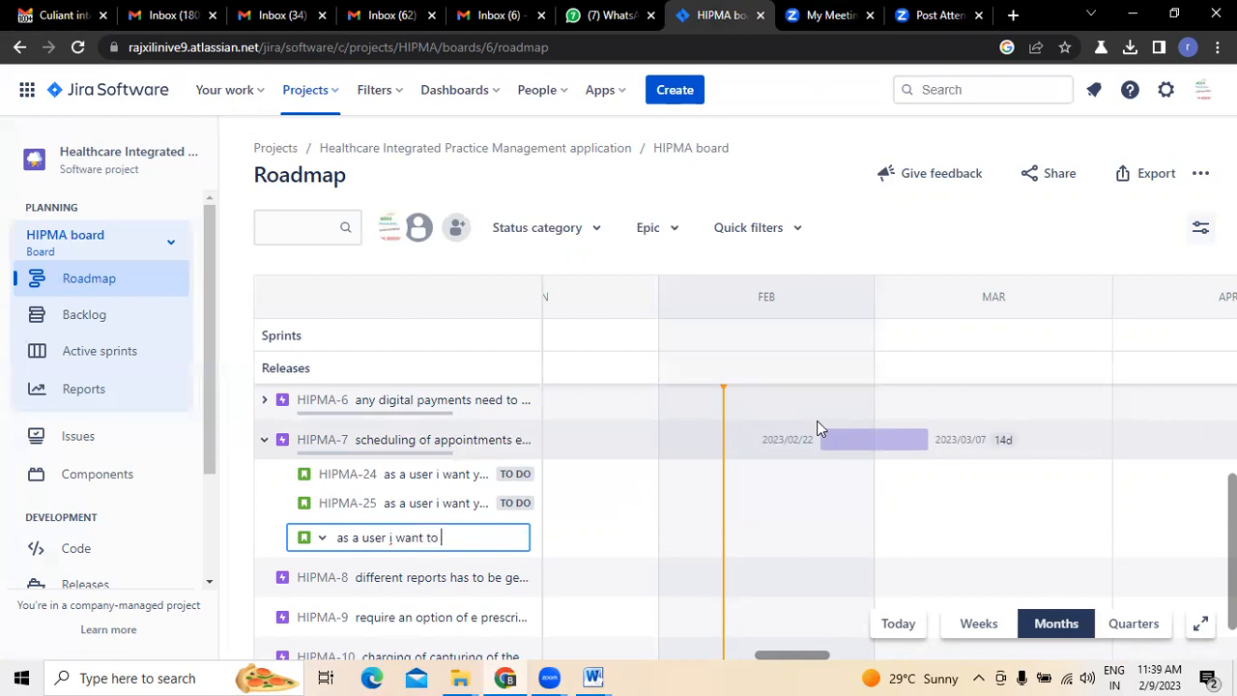
text(w the appoint)
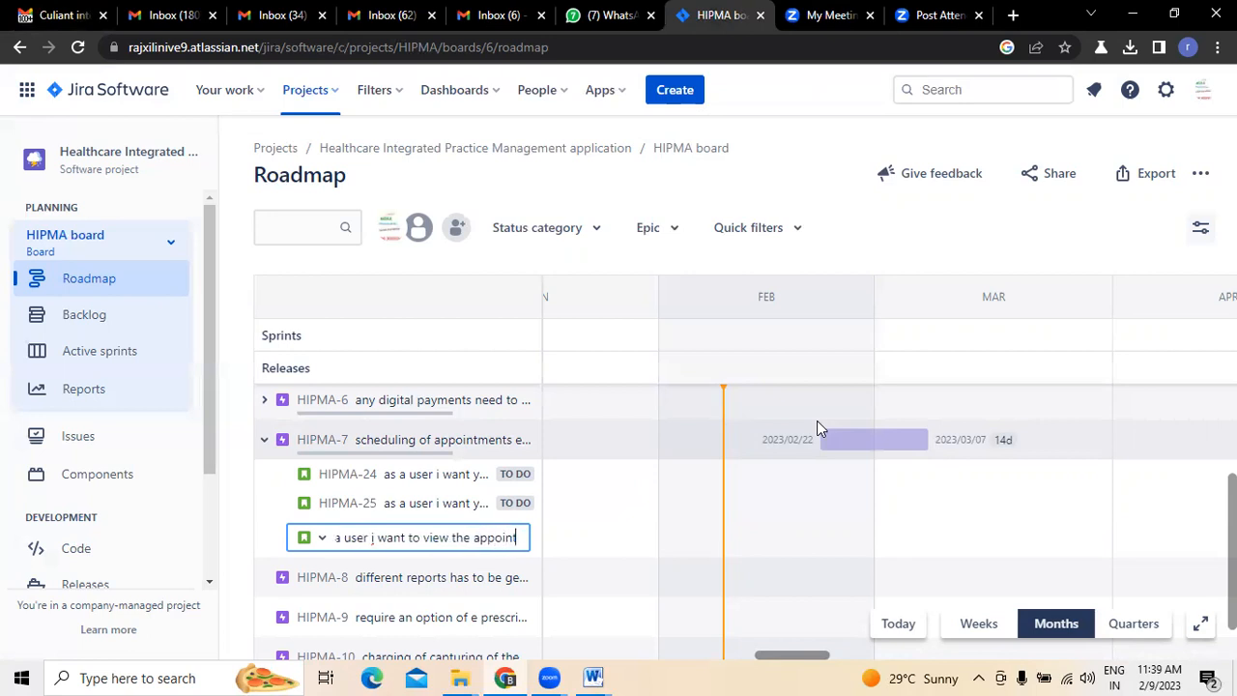
text(msnts)
key(BackSpace)
key(BackSpace)
key(BackSpace)
key(BackSpace)
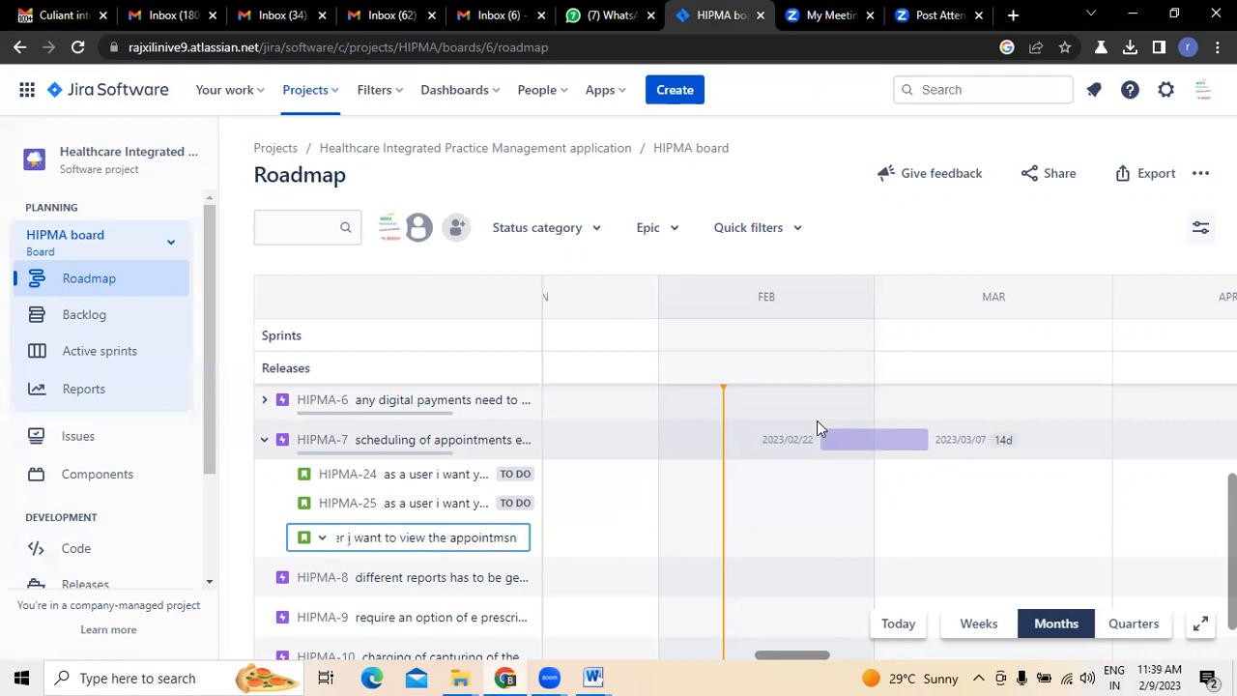
text(enst)
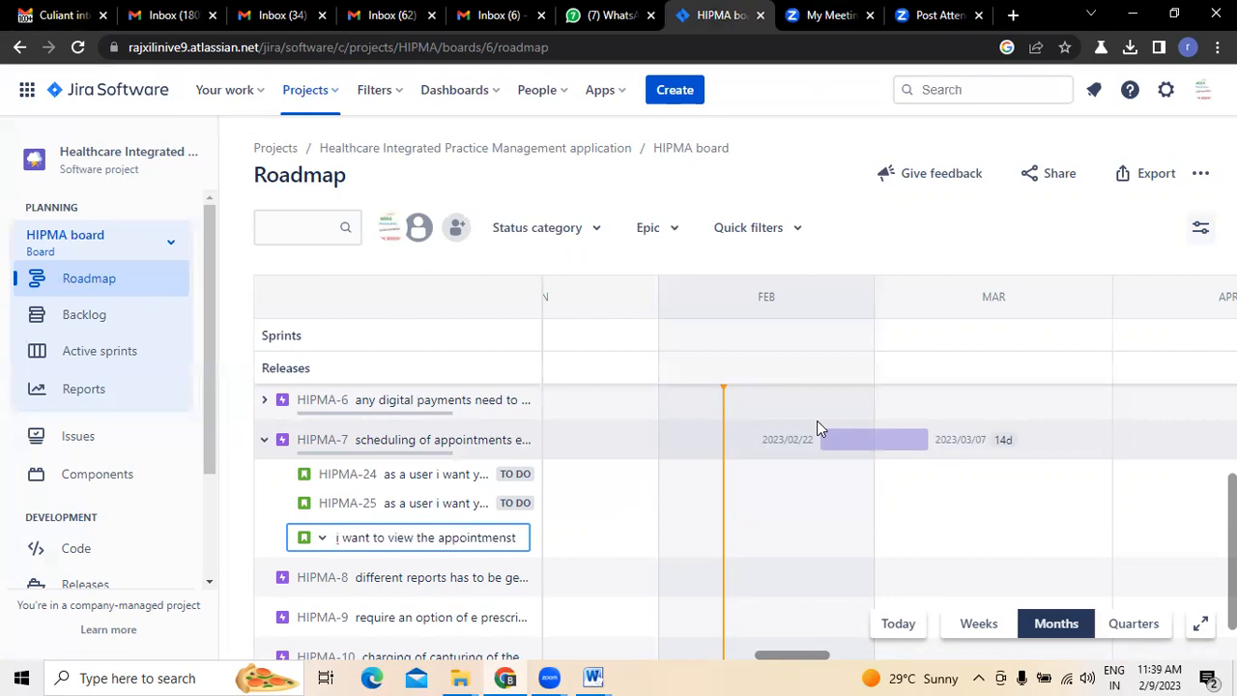
text(ts ba)
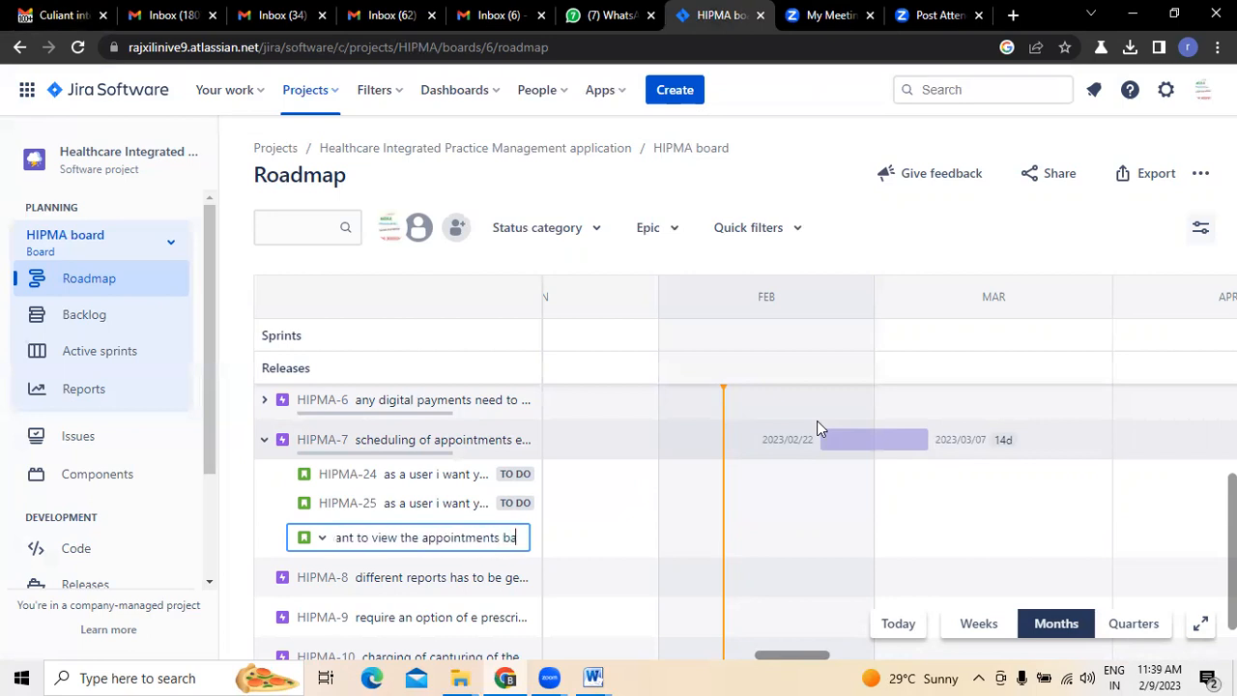
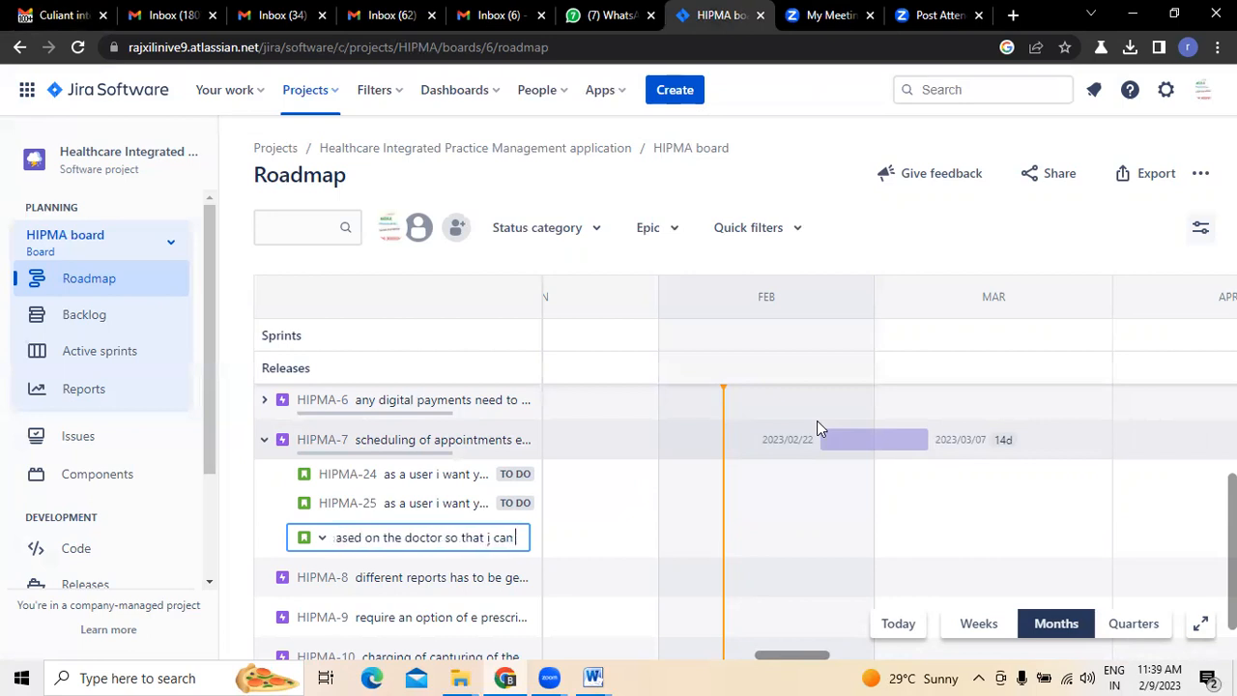
- Complete the summary with "filter accordingly", create the child issue under HIPMA-7 and collapse that epic
text(ter)
key(BackSpace)
key(BackSpace)
key(BackSpace)
key(BackSpace)
key(BackSpace)
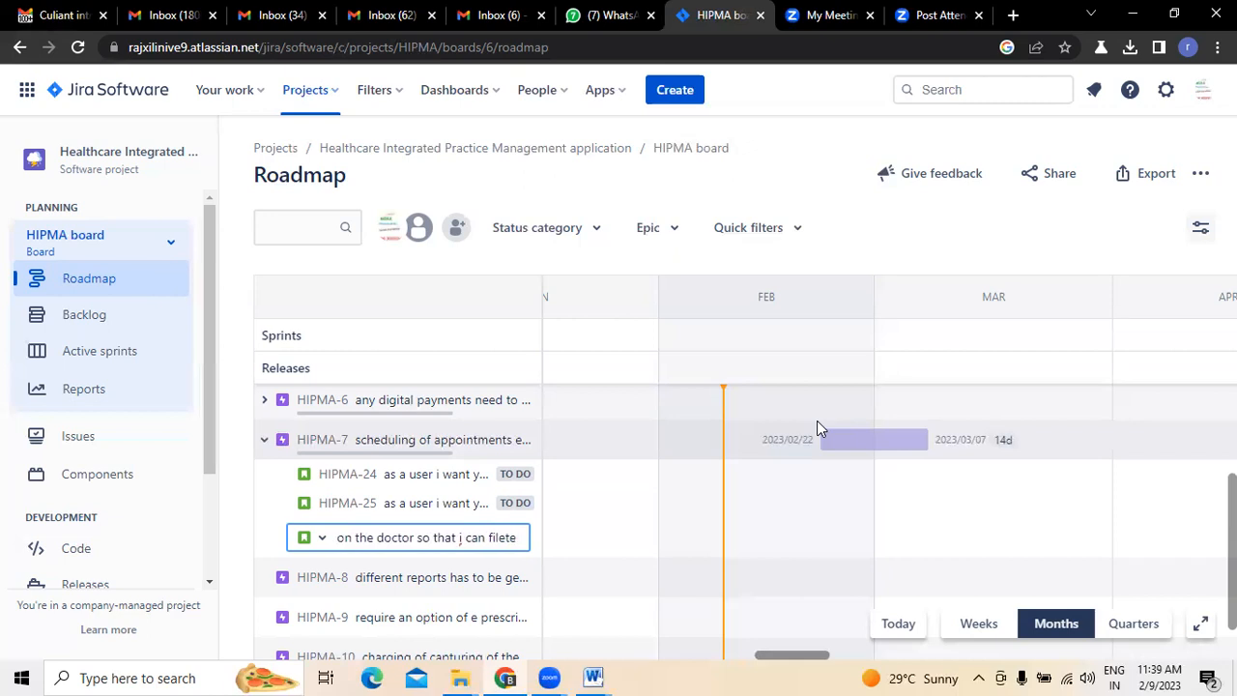
text(ter)
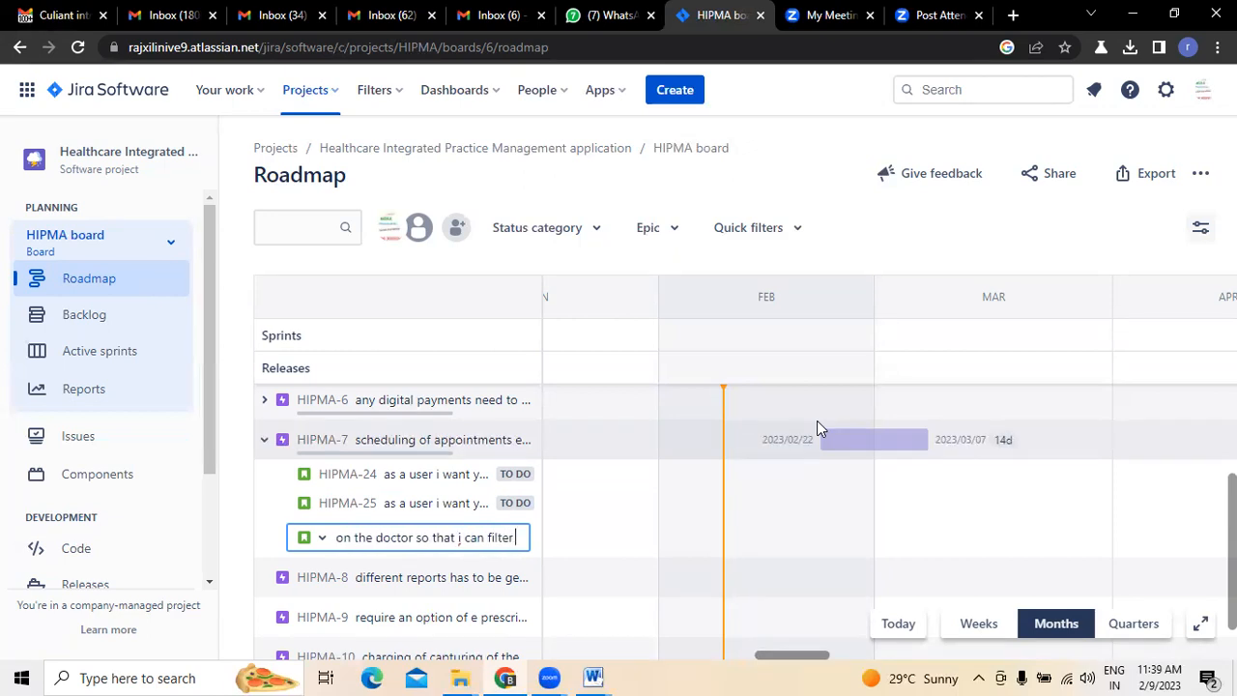
text( accord)
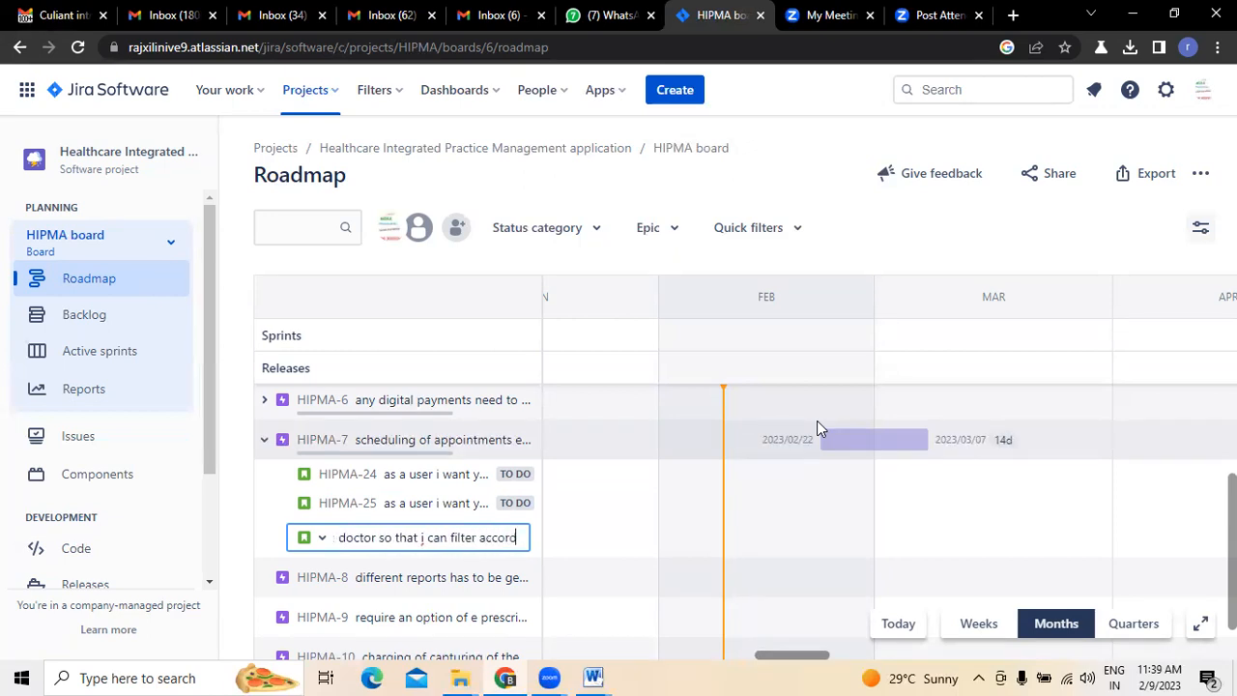
text(ingly)
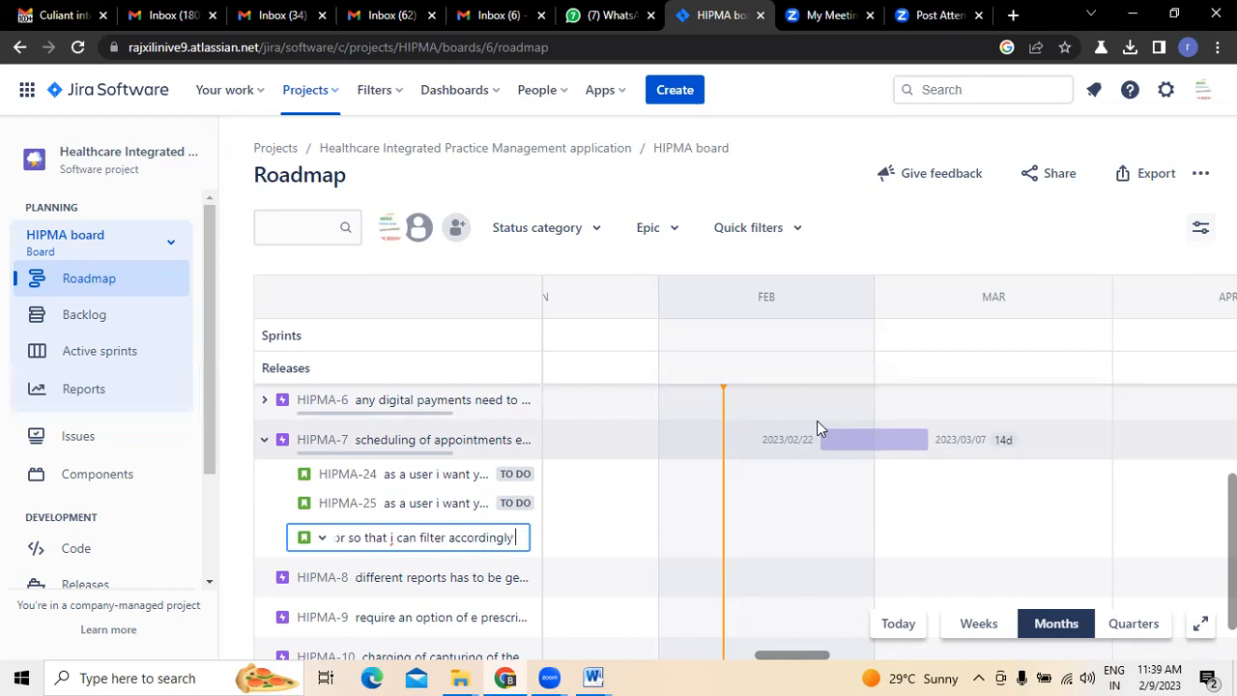
key(Return)
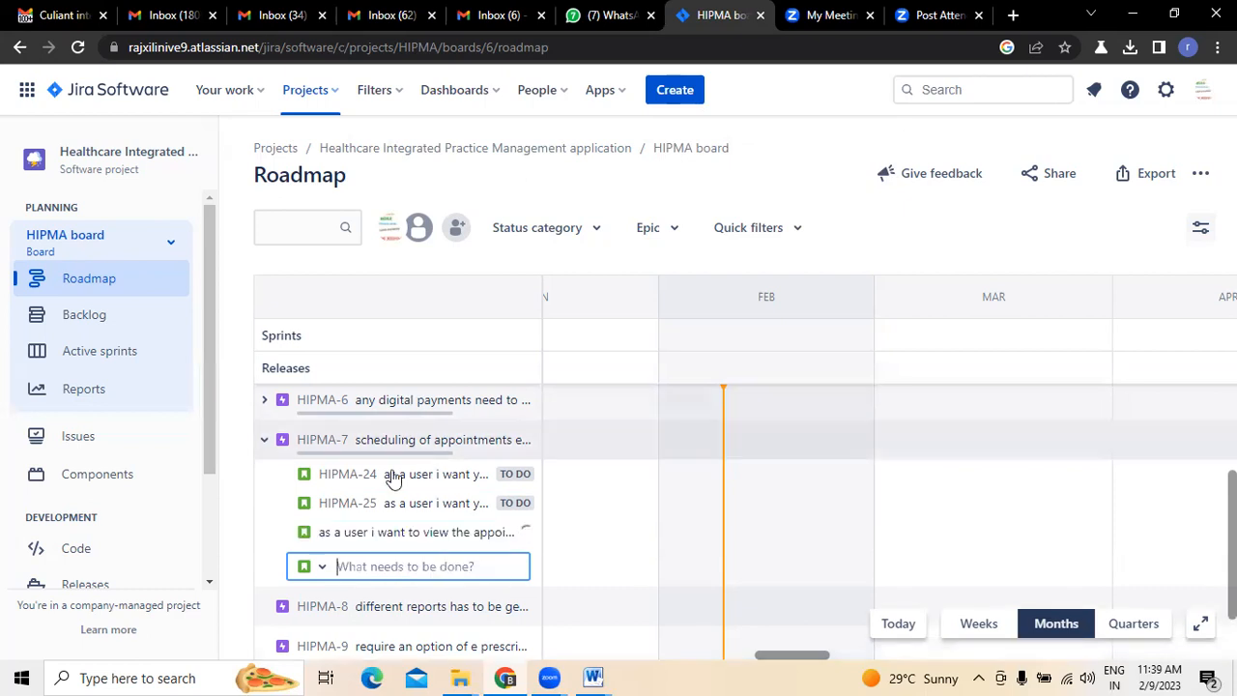
click(263, 442)
- Check the Reporting items in the Gmail email and begin a HIPMA-8 child issue in Jira with "as a user i want you to ceate an"
click(77, 15)
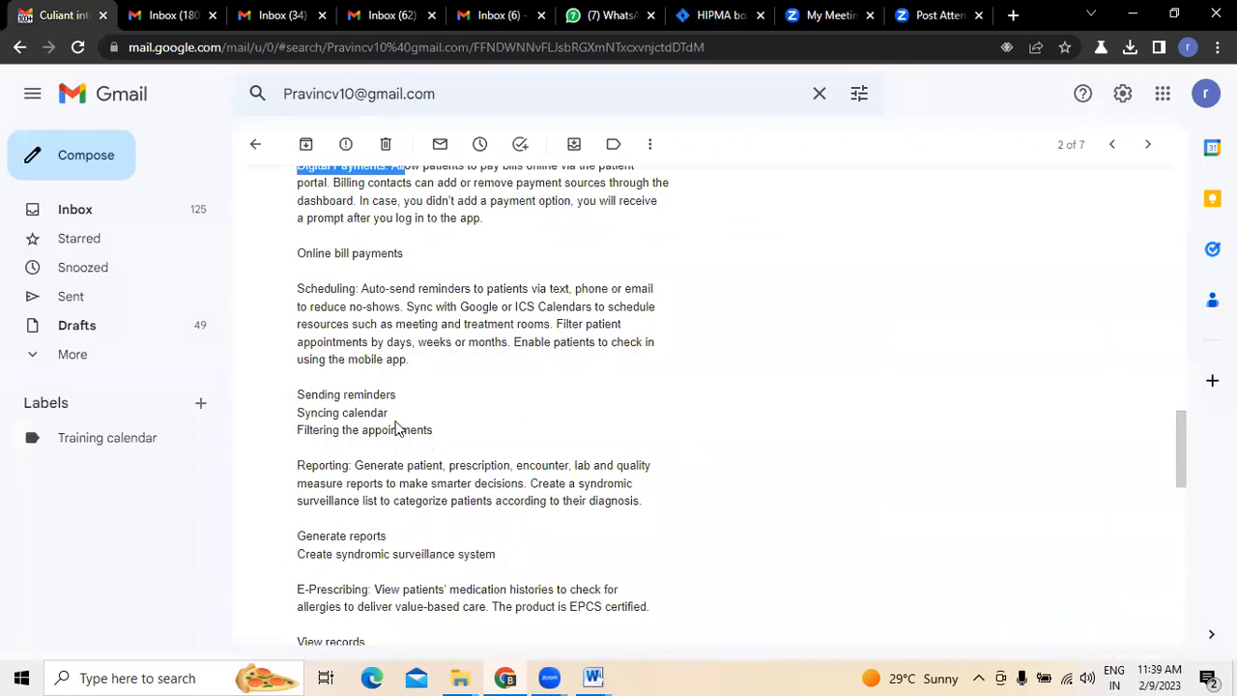
scroll(746, 449, down, 5)
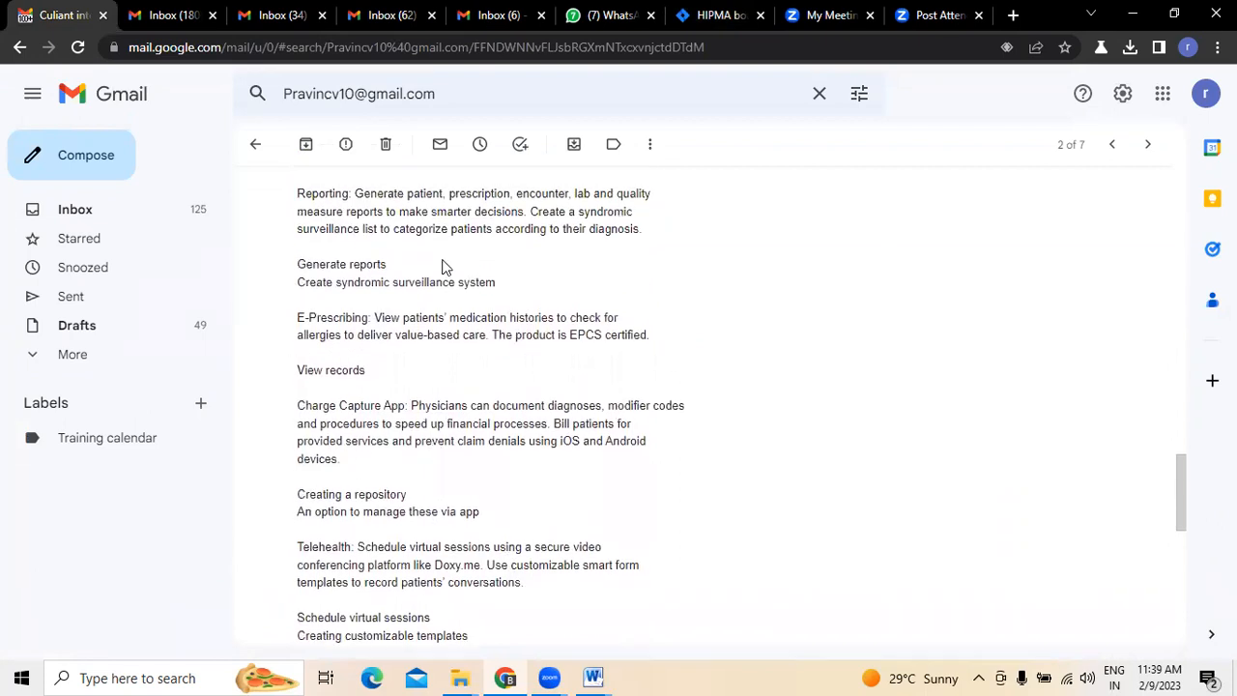
click(722, 15)
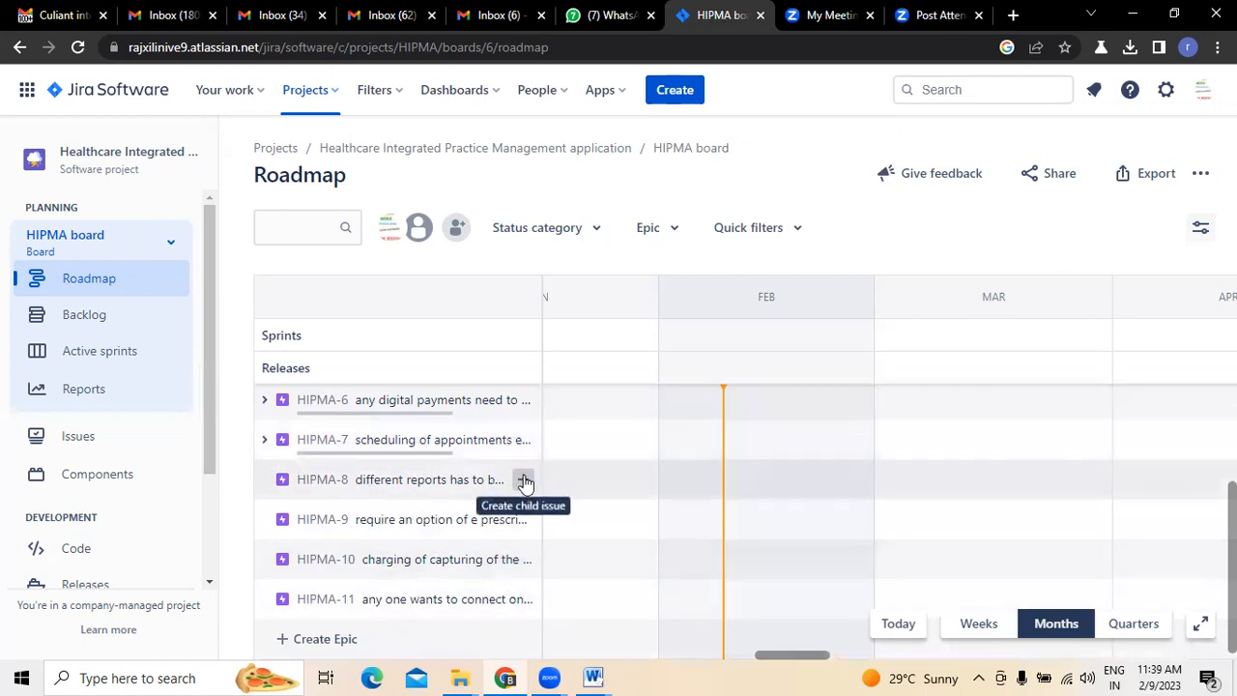
click(522, 481)
text(as a)
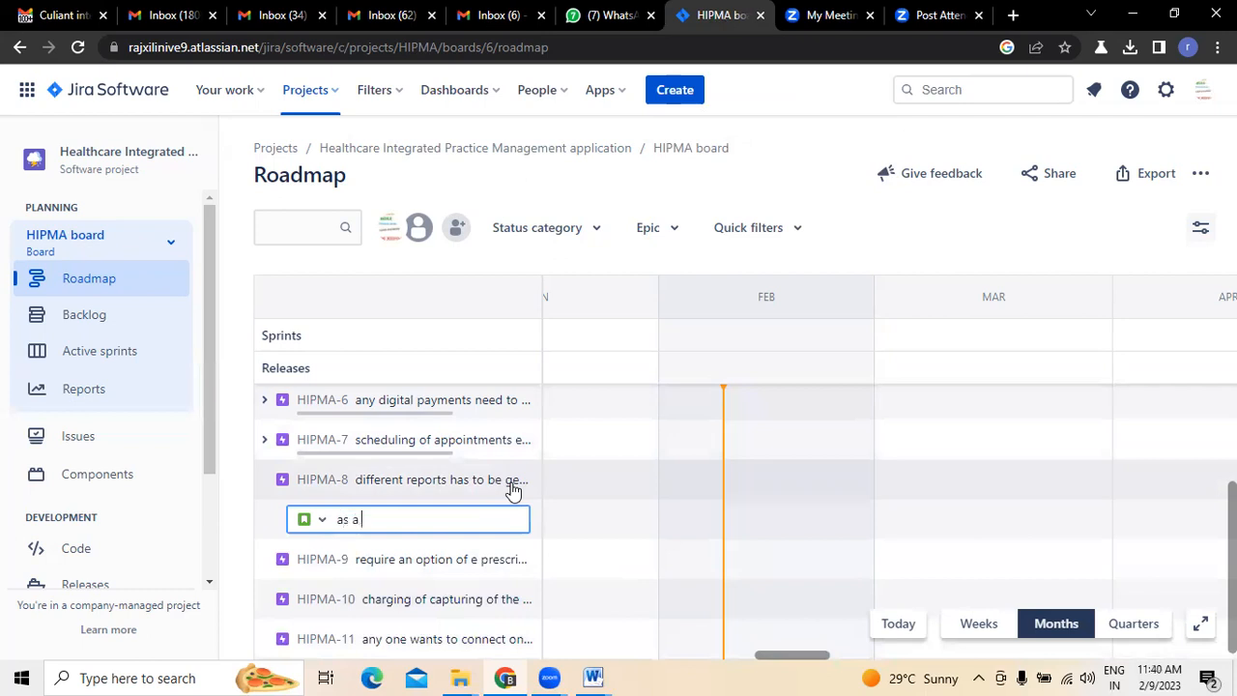
text( user i want you to ceate an)
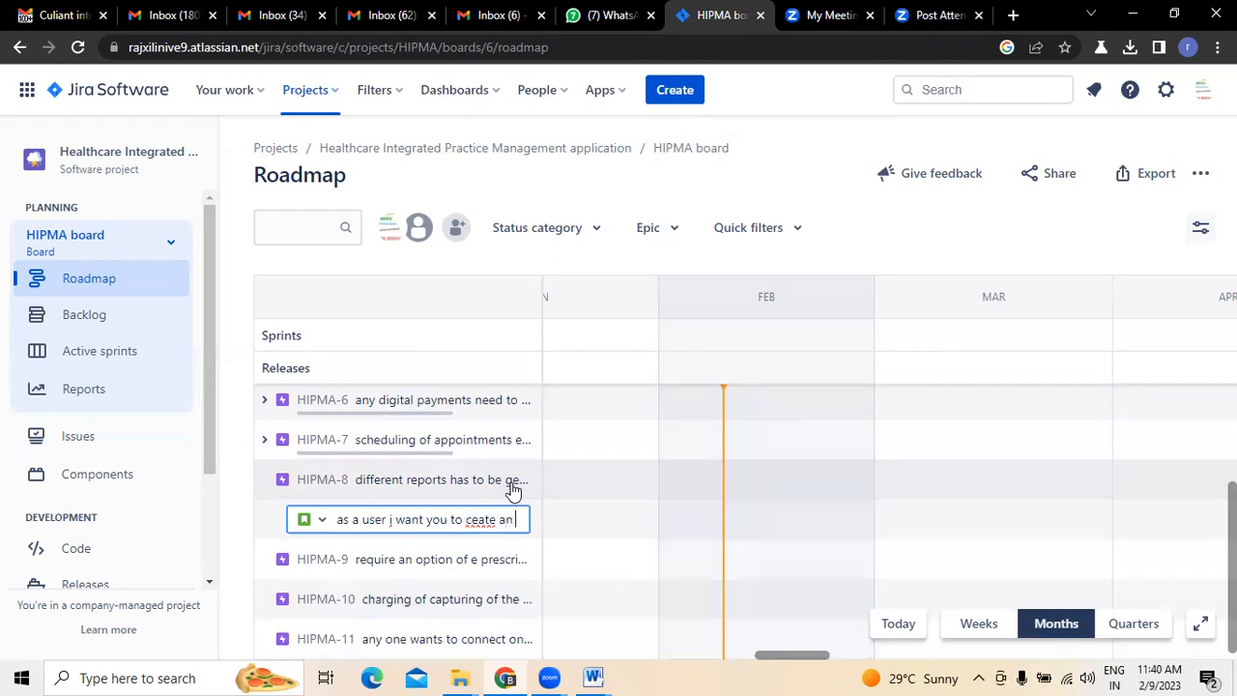
- Change "ceate" to "create", complete the summary with "option to generate reports" and create the child issue under HIPMA-8
key(BackSpace)
key(BackSpace)
key(BackSpace)
key(BackSpace)
key(BackSpace)
key(BackSpace)
text(reate an op)
text(tio)
text(n to gen)
text(erate)
text( reports)
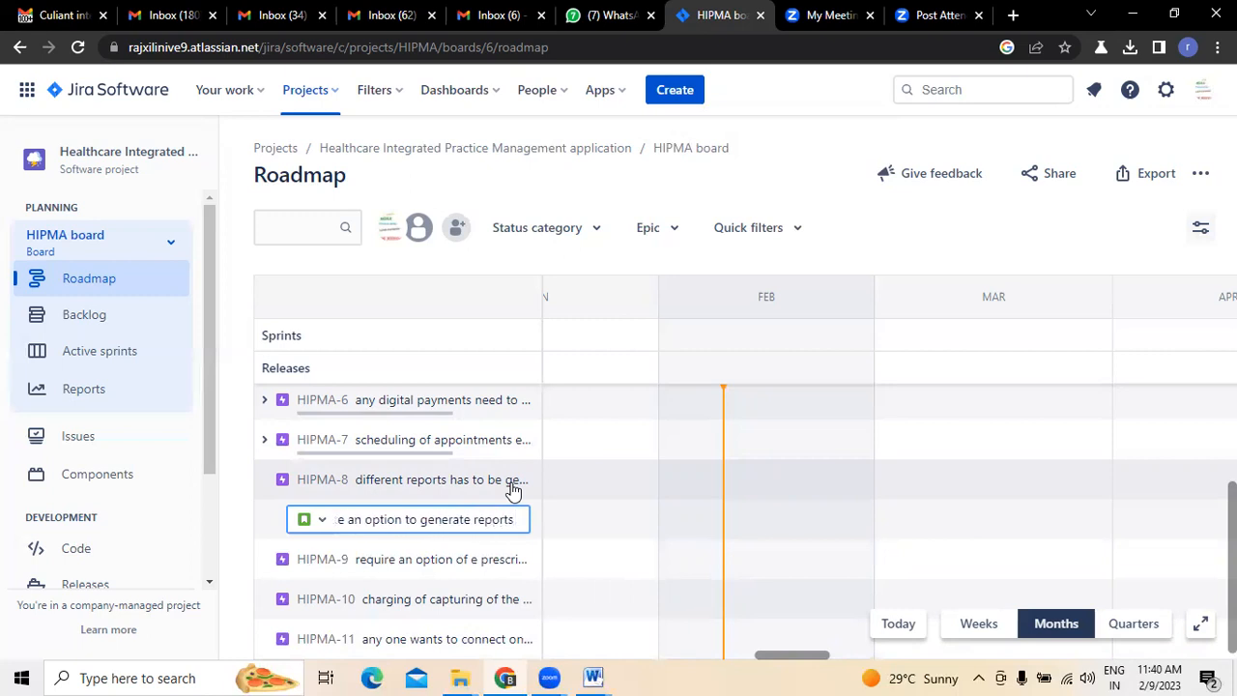
key(Return)
- Recheck the Reporting items in Gmail and begin another HIPMA-8 child issue in Jira with "as a user i want a surveillance system", spelled correctly
click(37, 8)
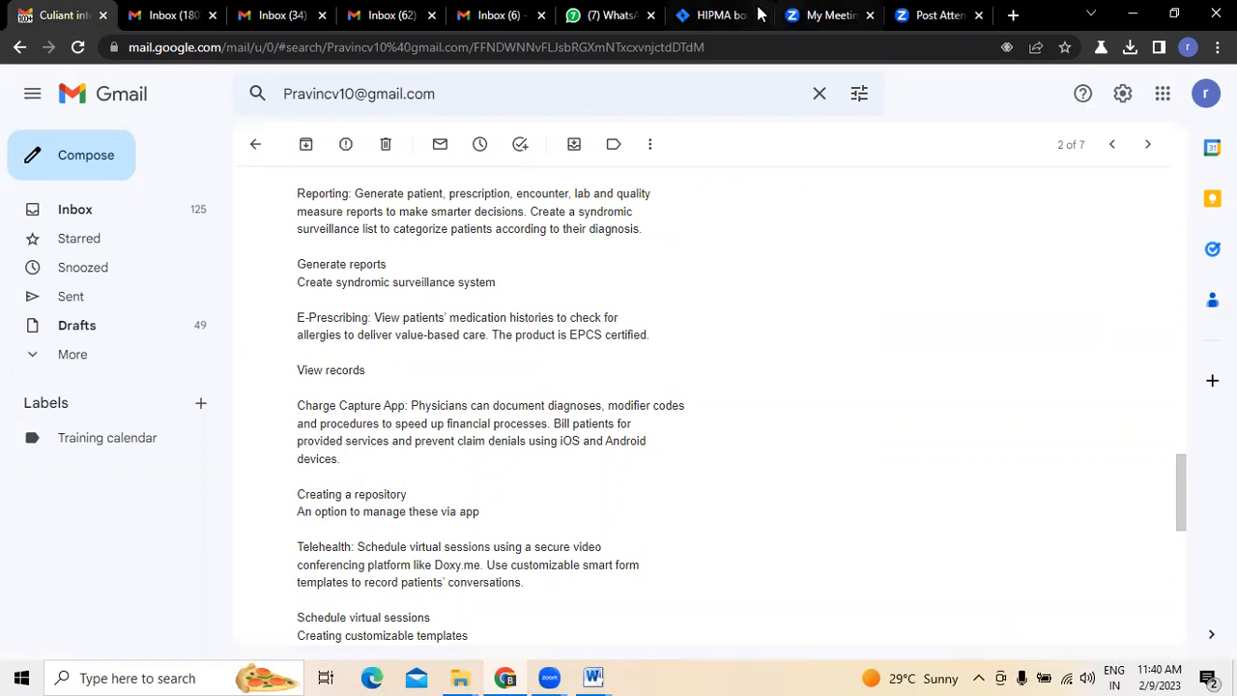
click(725, 14)
text(as)
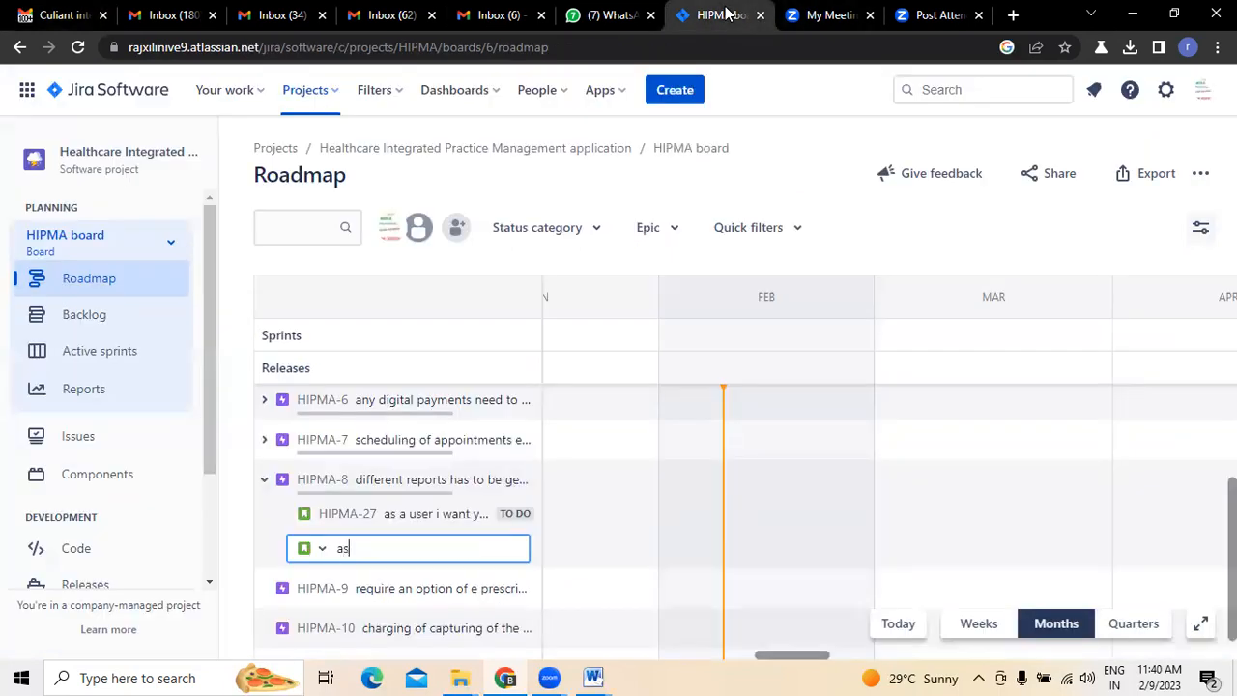
text( a user i want a surveillance system)
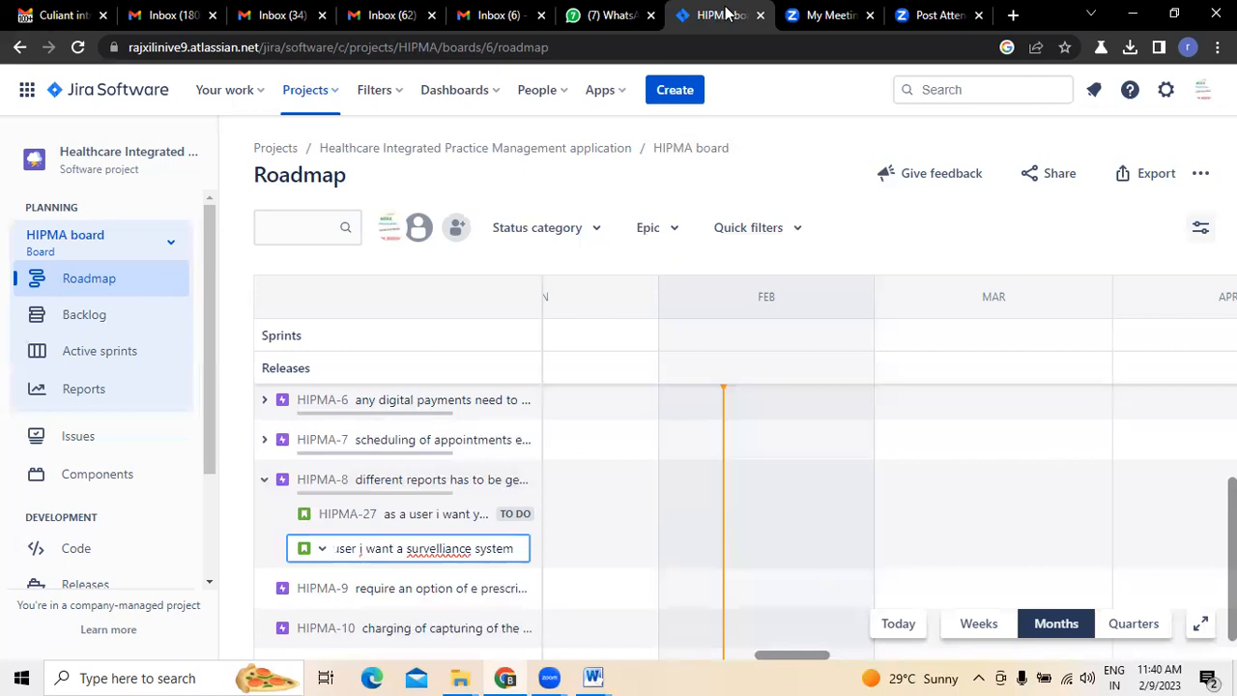
right_click(423, 547)
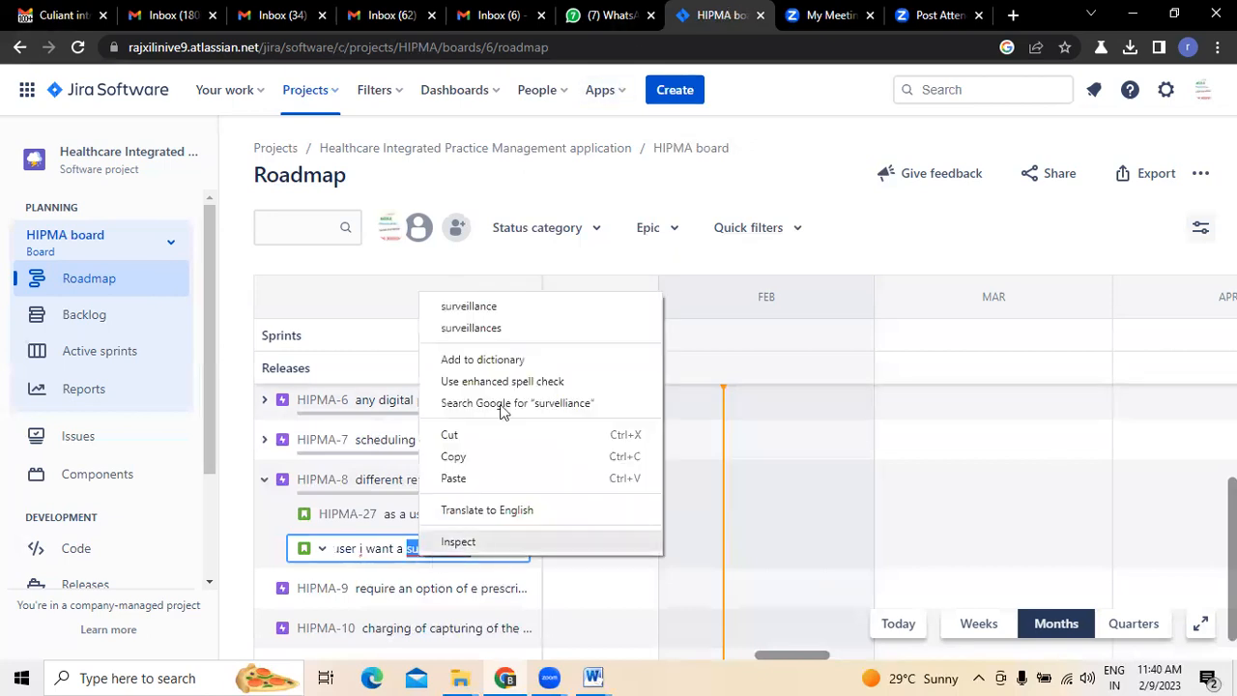
click(497, 310)
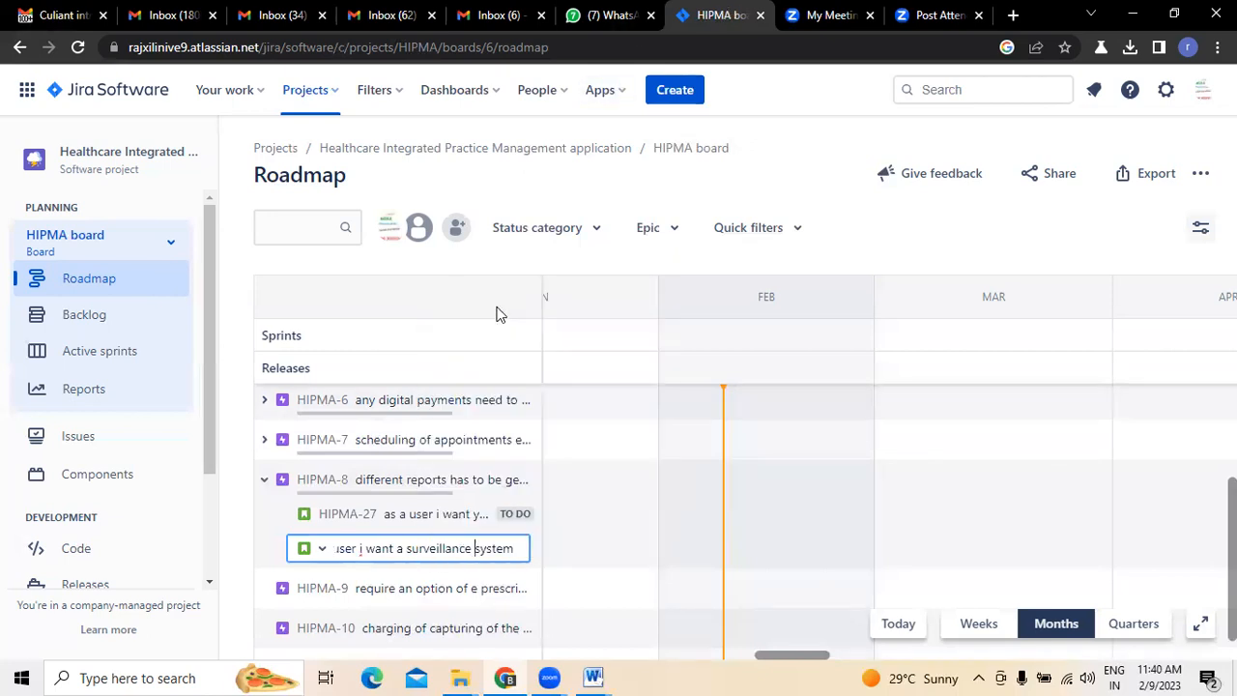
- Complete the summary with "so that we can enhance our security measures based on that", create the HIPMA-8 child issue and collapse the epic
text(so that)
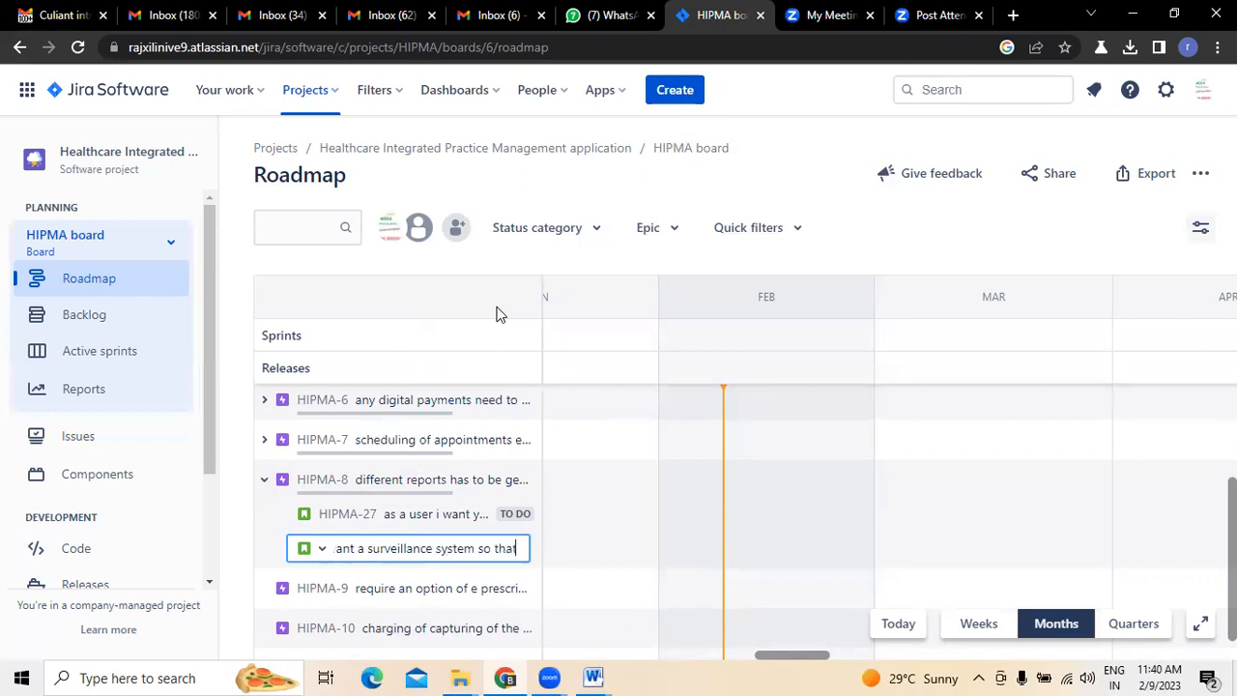
text( we can)
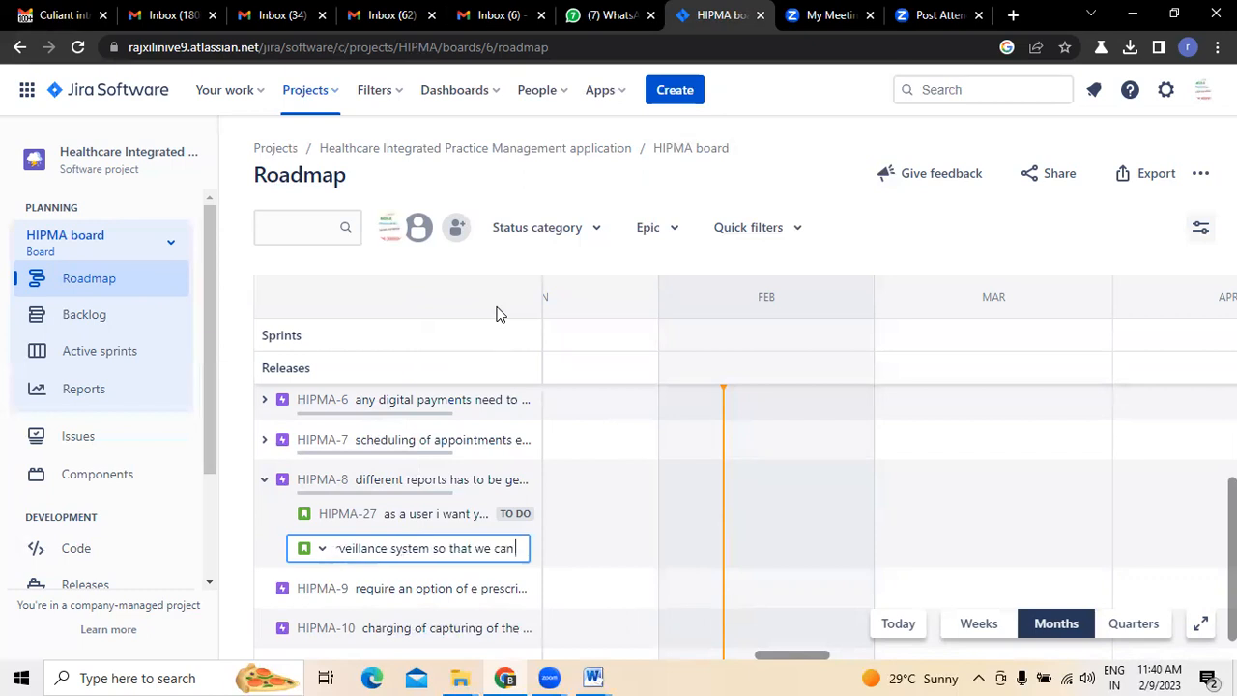
text( enhance o)
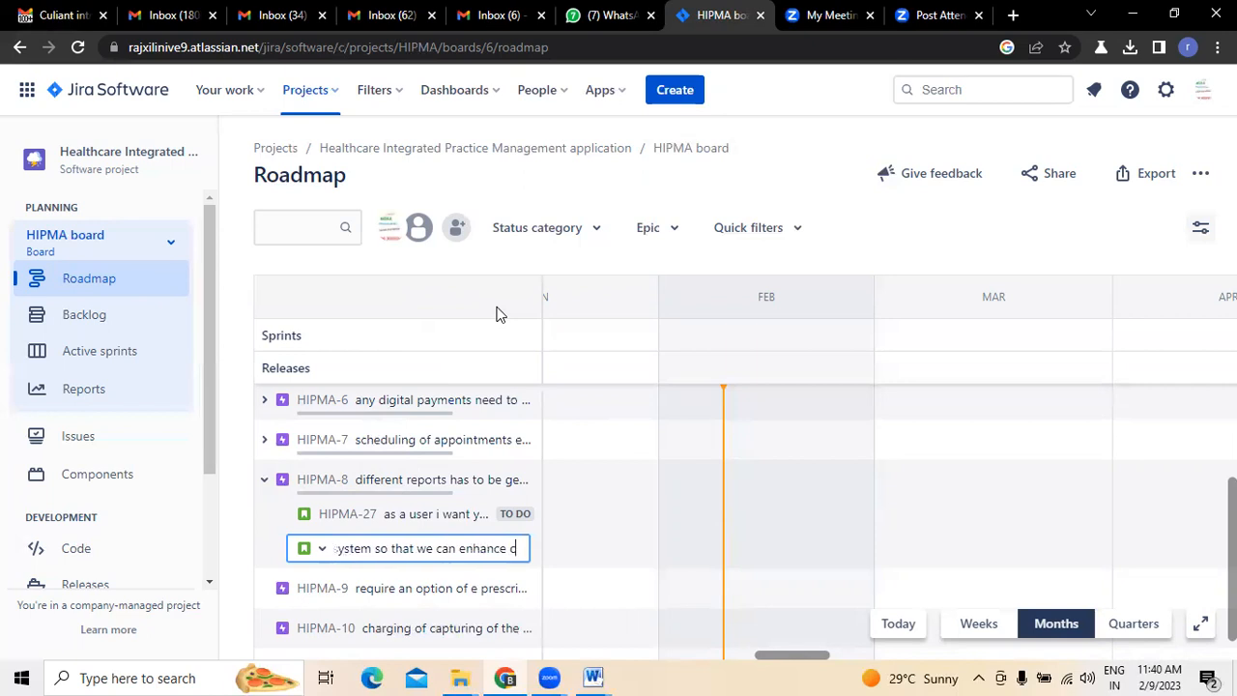
text(ur secuirty)
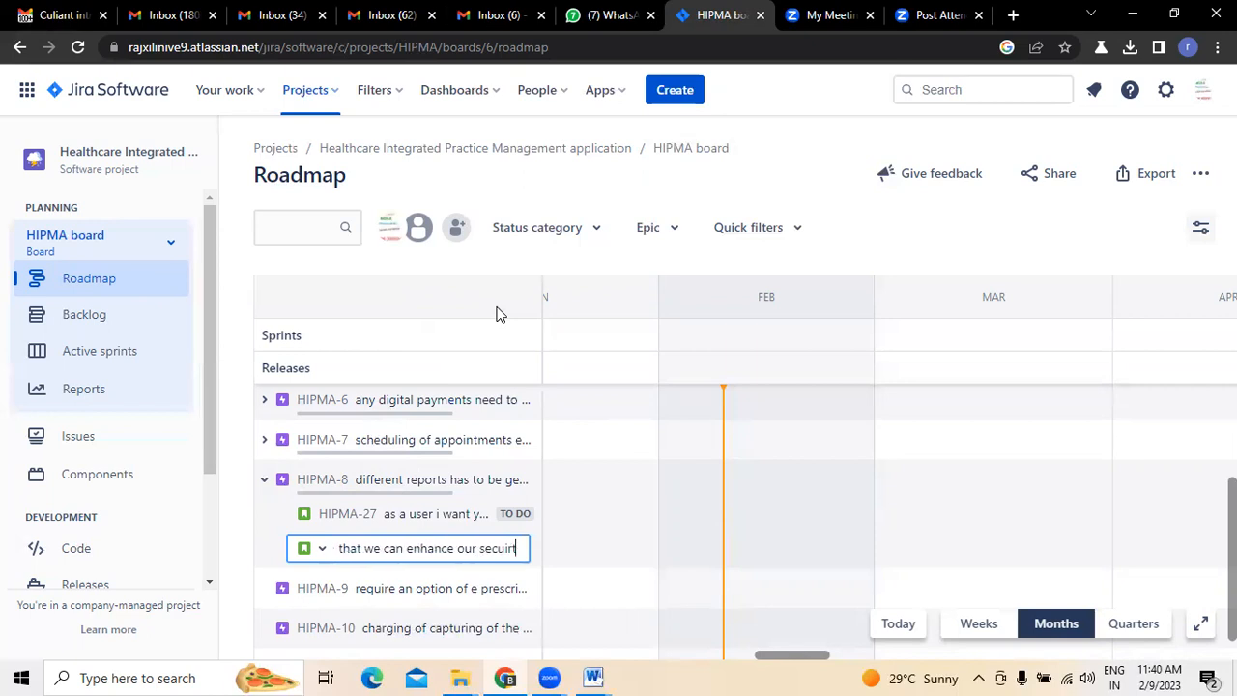
key(BackSpace)
key(BackSpace)
key(BackSpace)
key(BackSpace)
key(BackSpace)
text(rity)
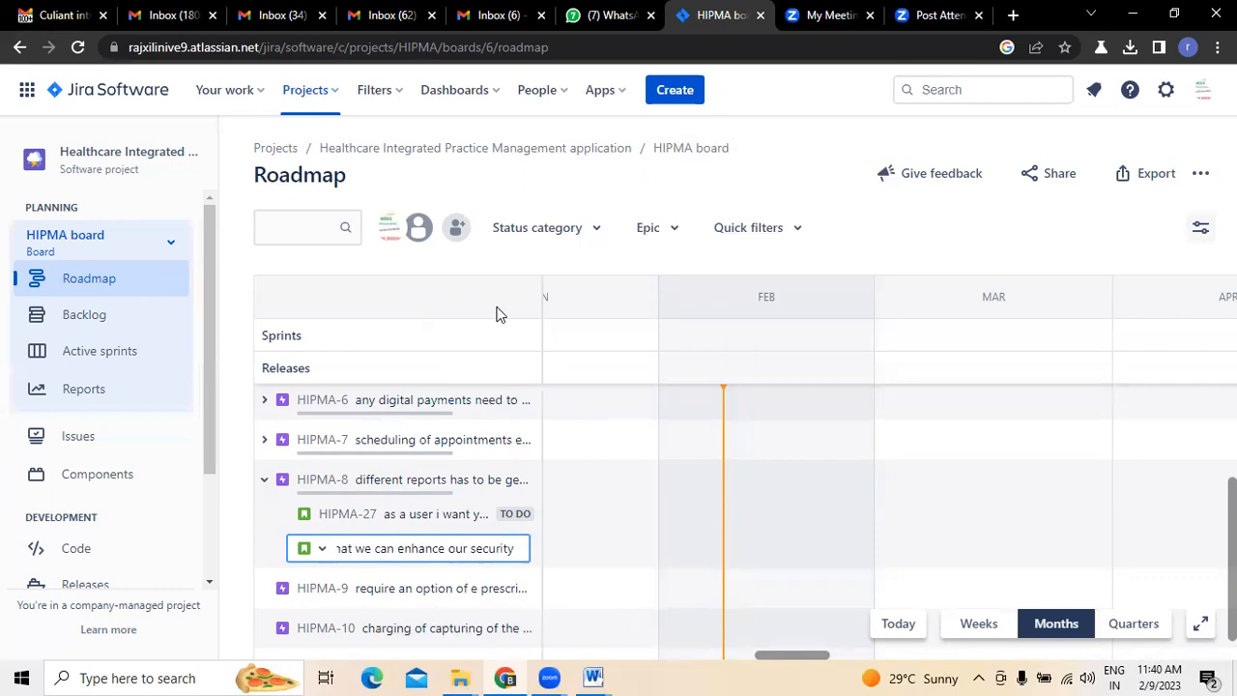
text(measure)
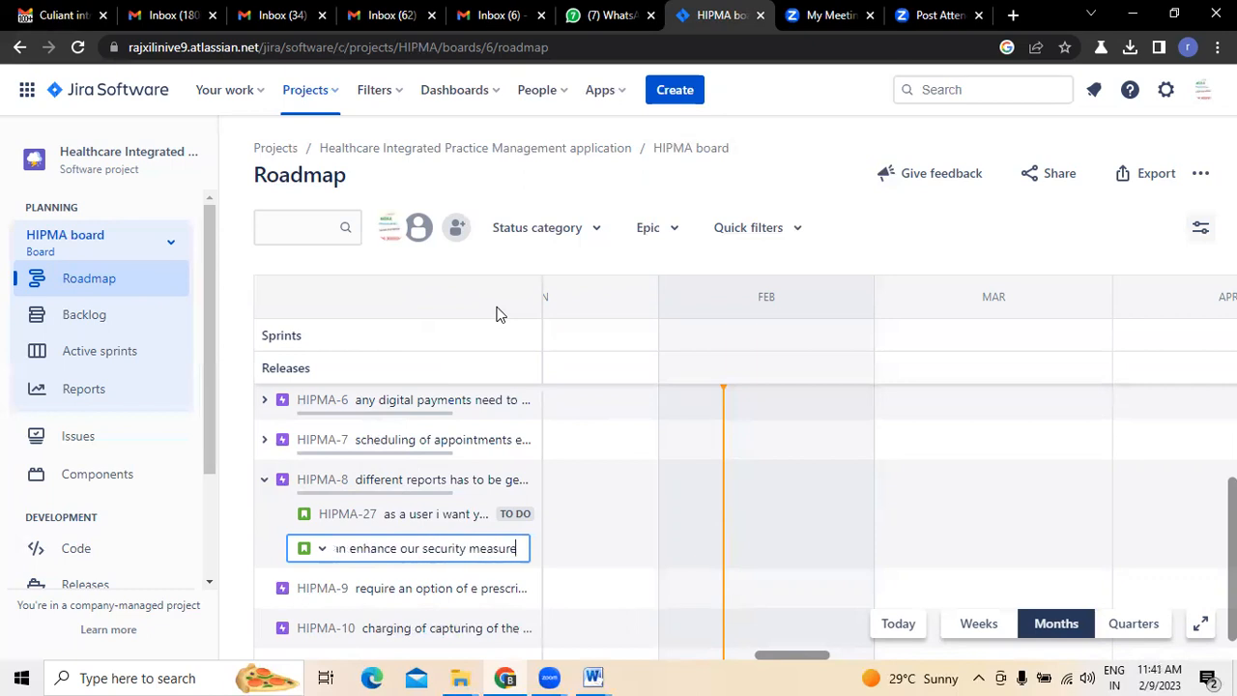
text(s based)
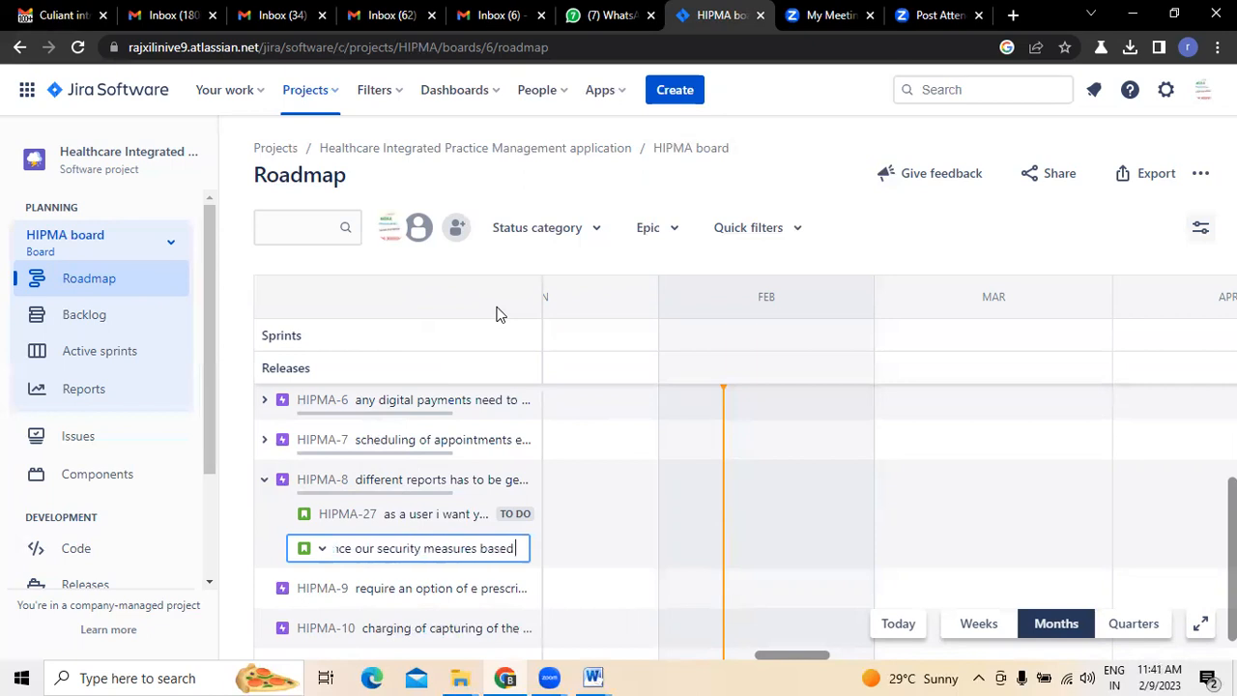
text( on that)
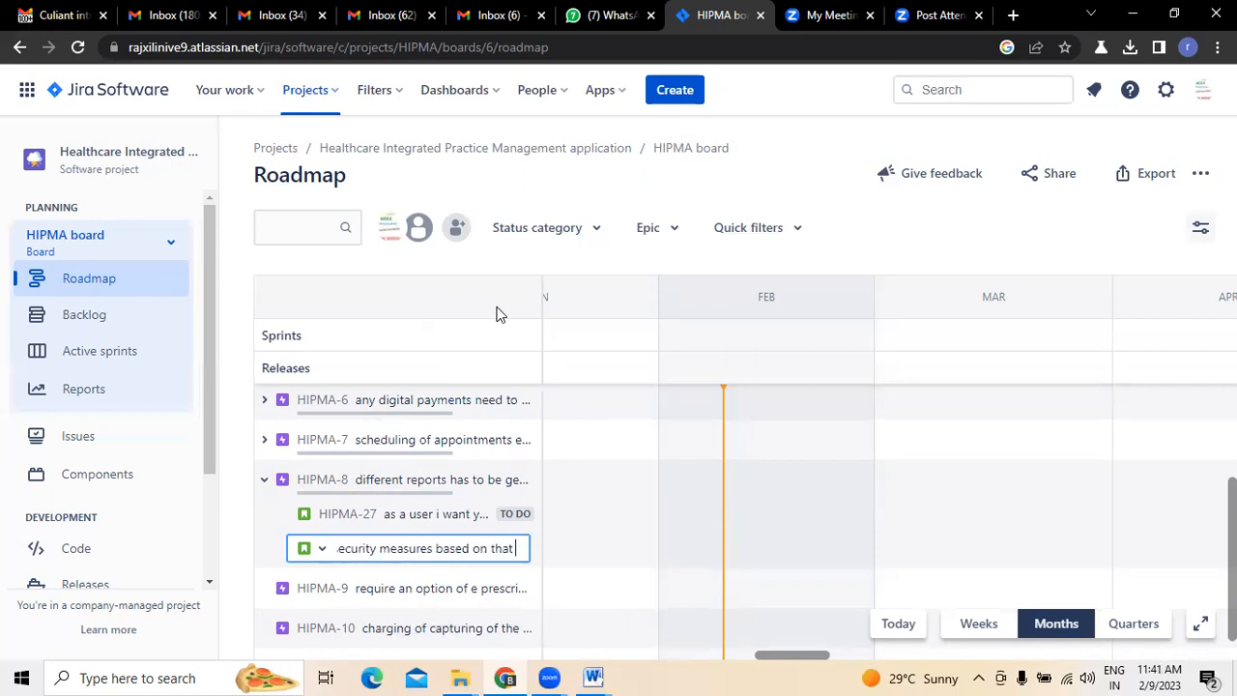
key(Return)
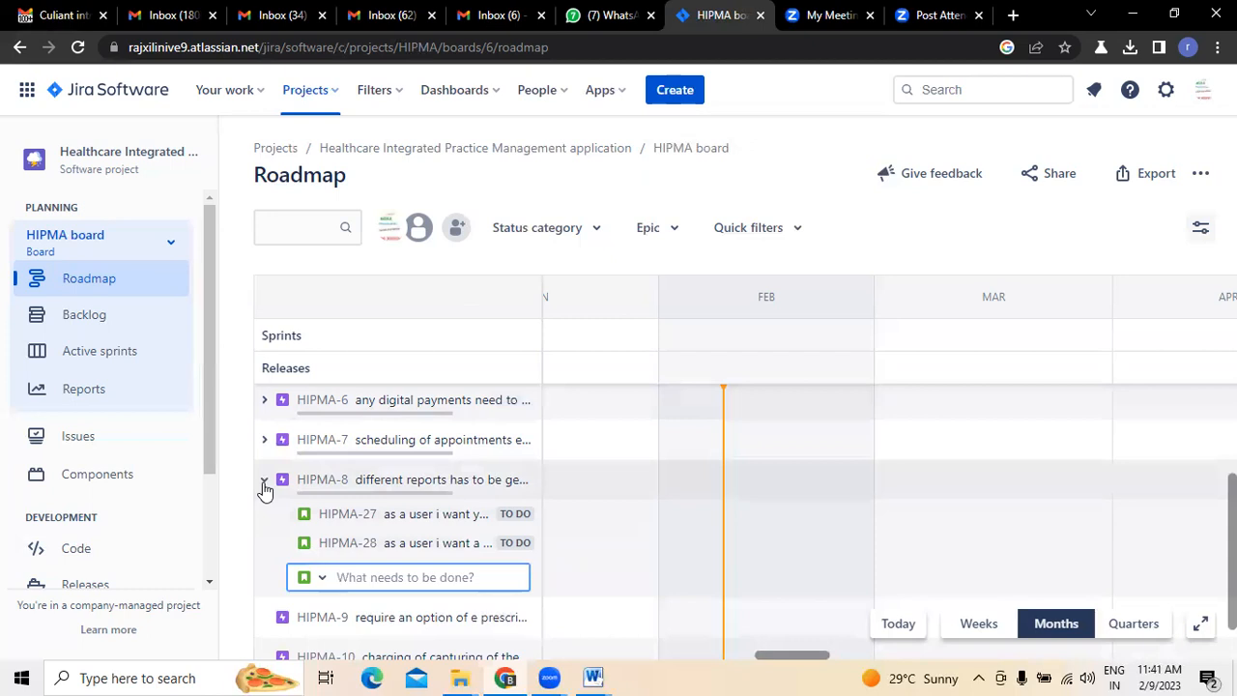
click(264, 480)
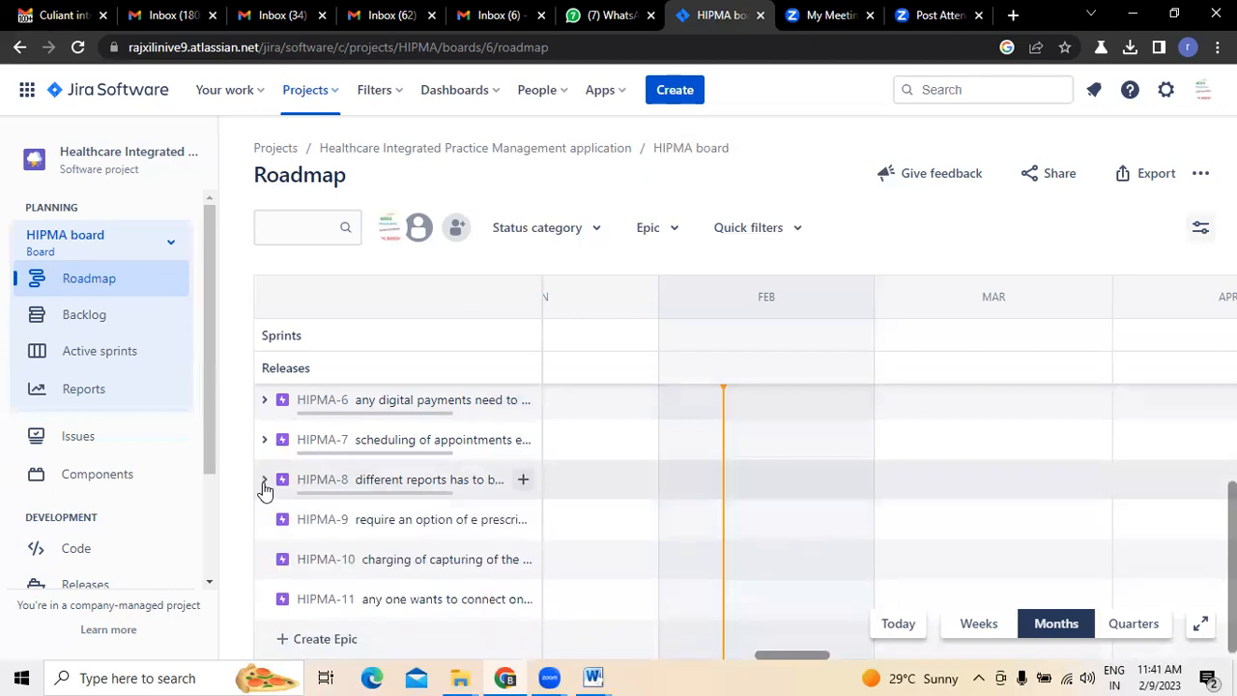
- Check HIPMA-9's details and the E-Prescribing items in Gmail, and begin a HIPMA-9 child issue in Jira with "as a user i want you to create an"
click(402, 533)
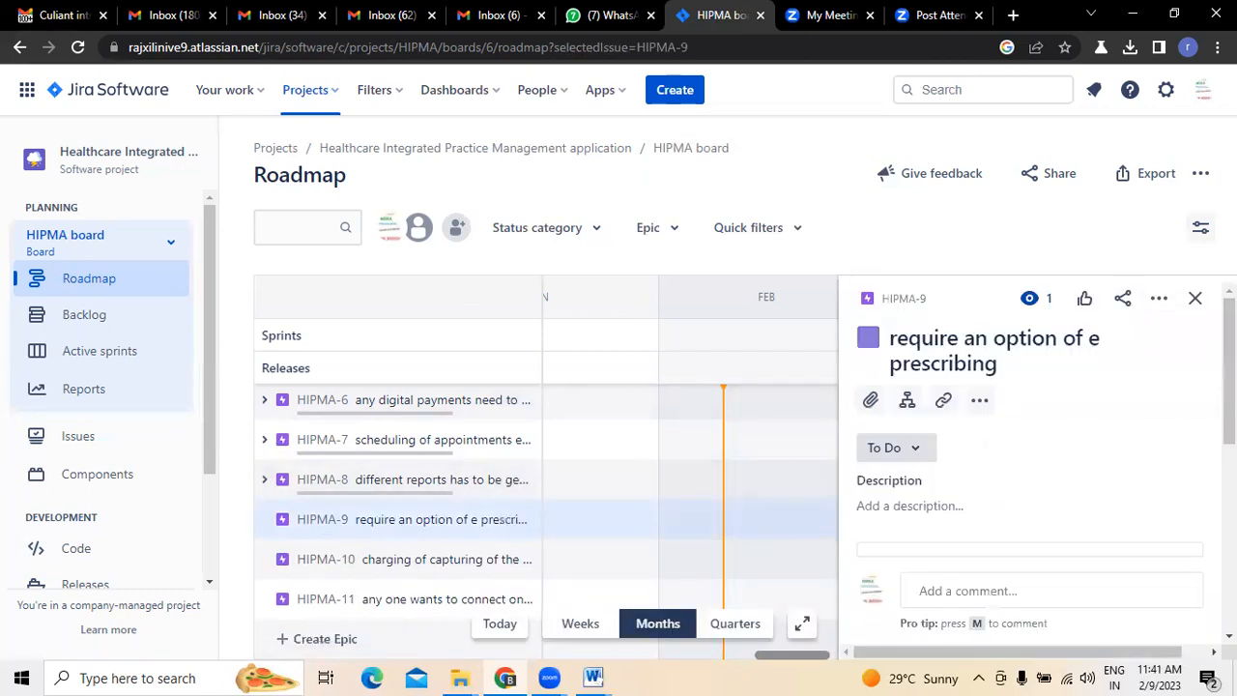
click(1195, 303)
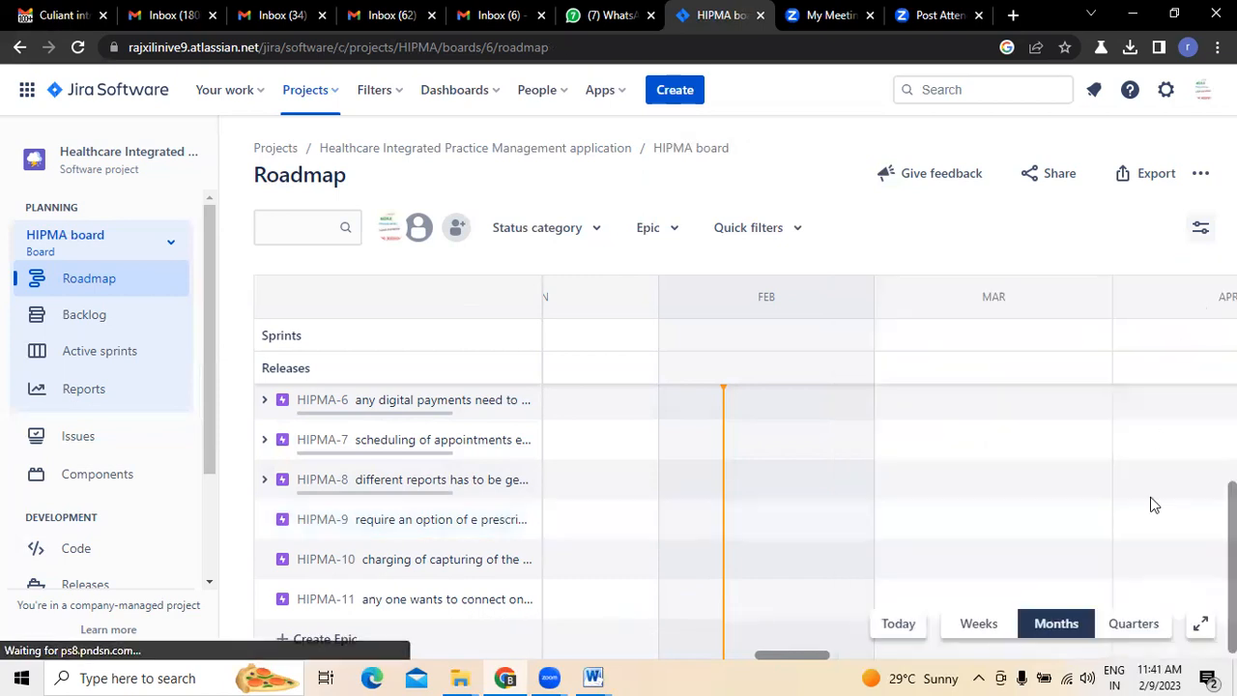
click(56, 15)
scroll(806, 422, down, 1)
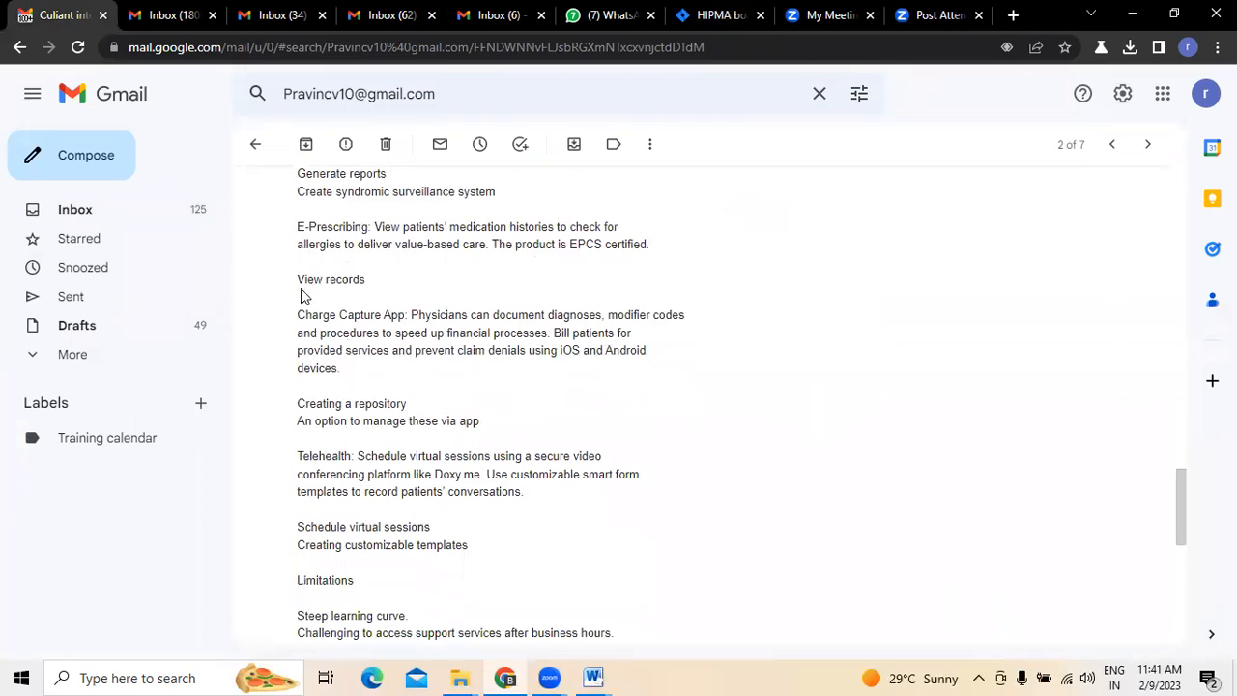
click(702, 18)
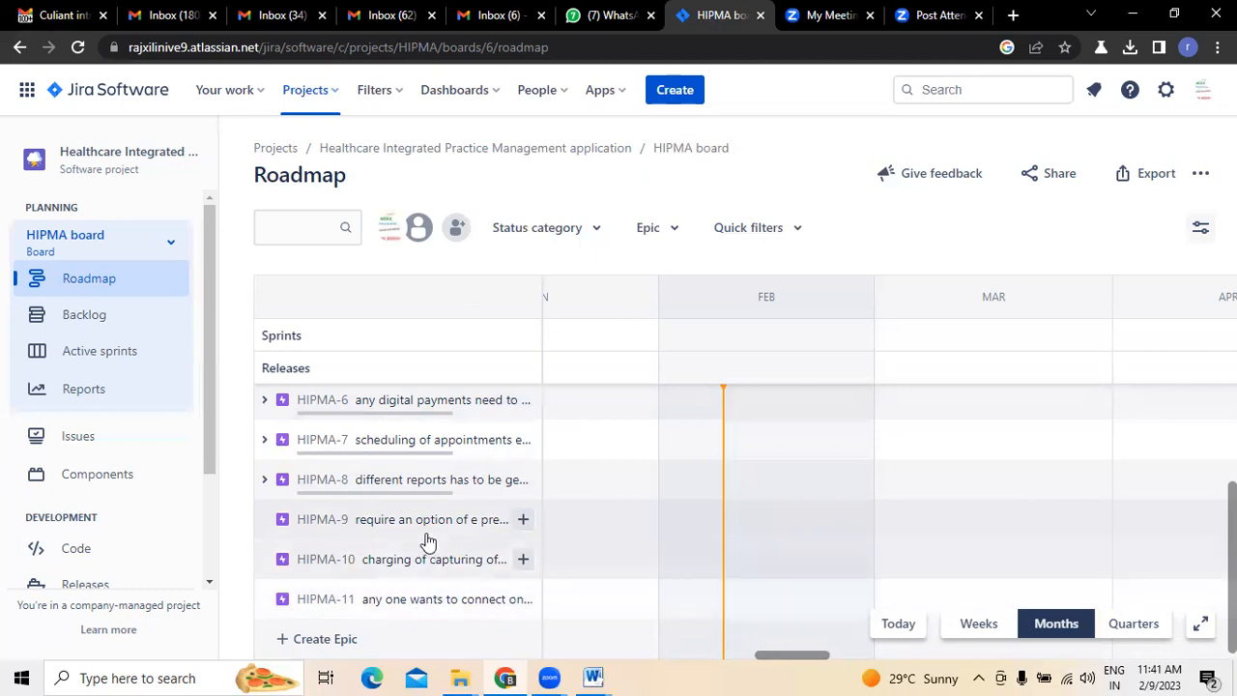
click(522, 519)
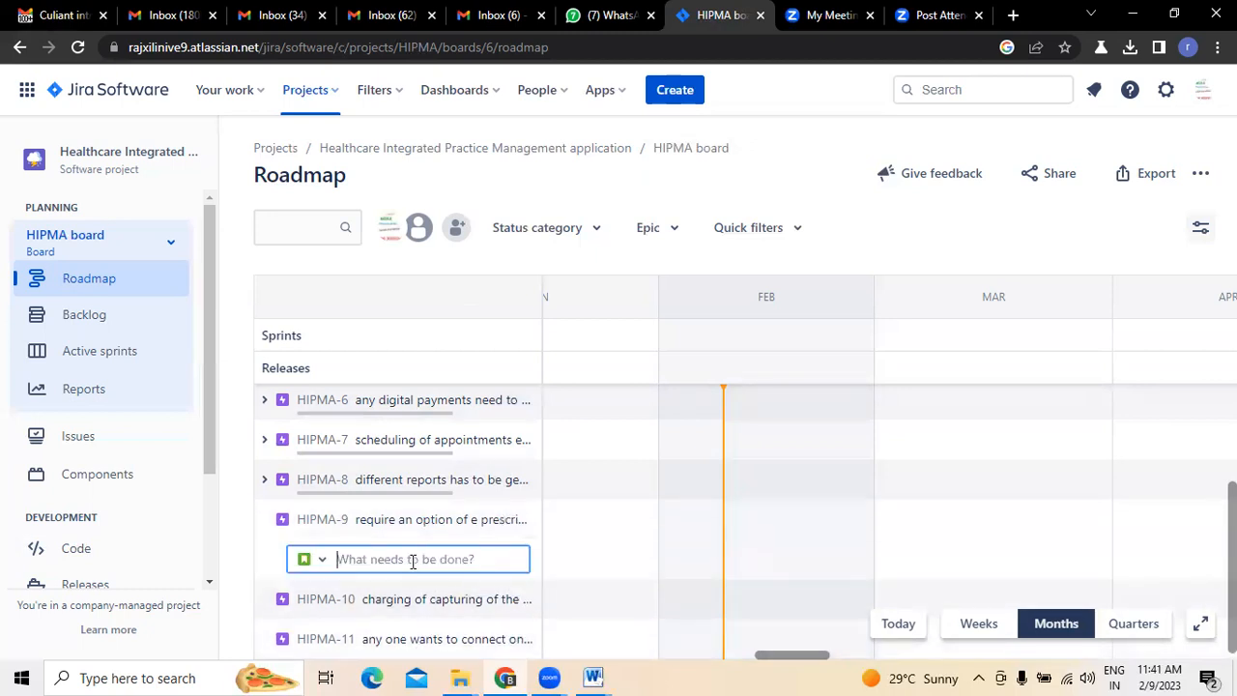
text(as a user i want you to create an)
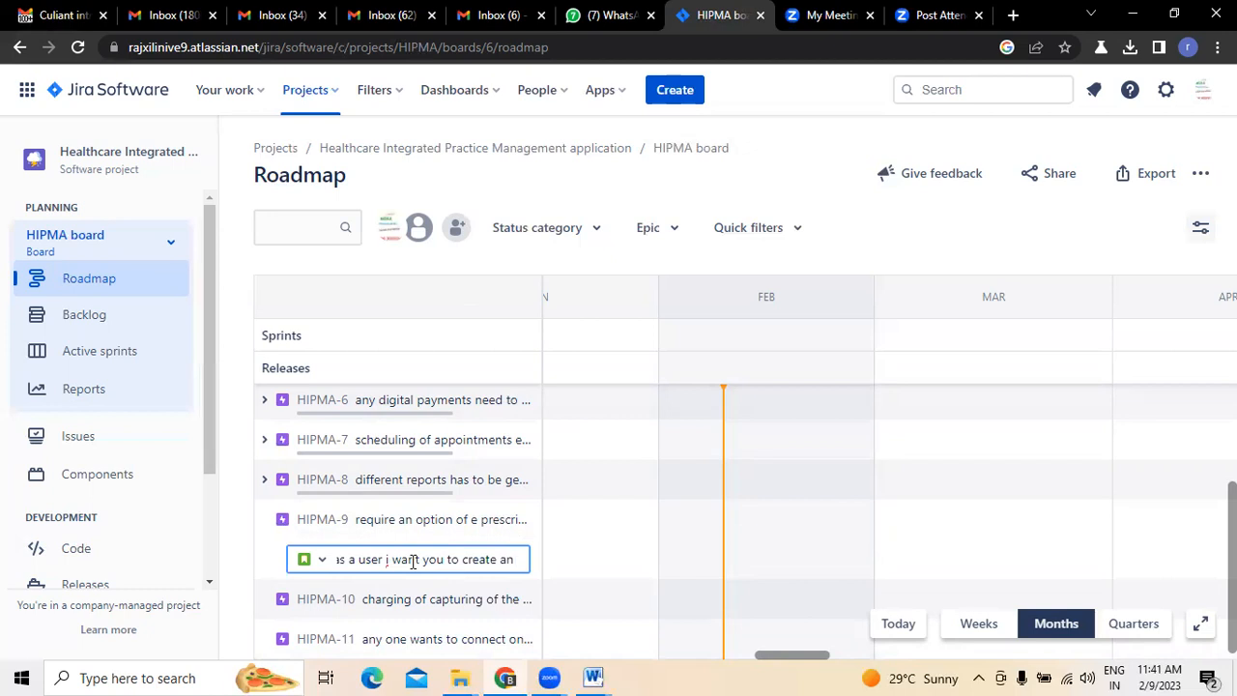
text( e presecribing)
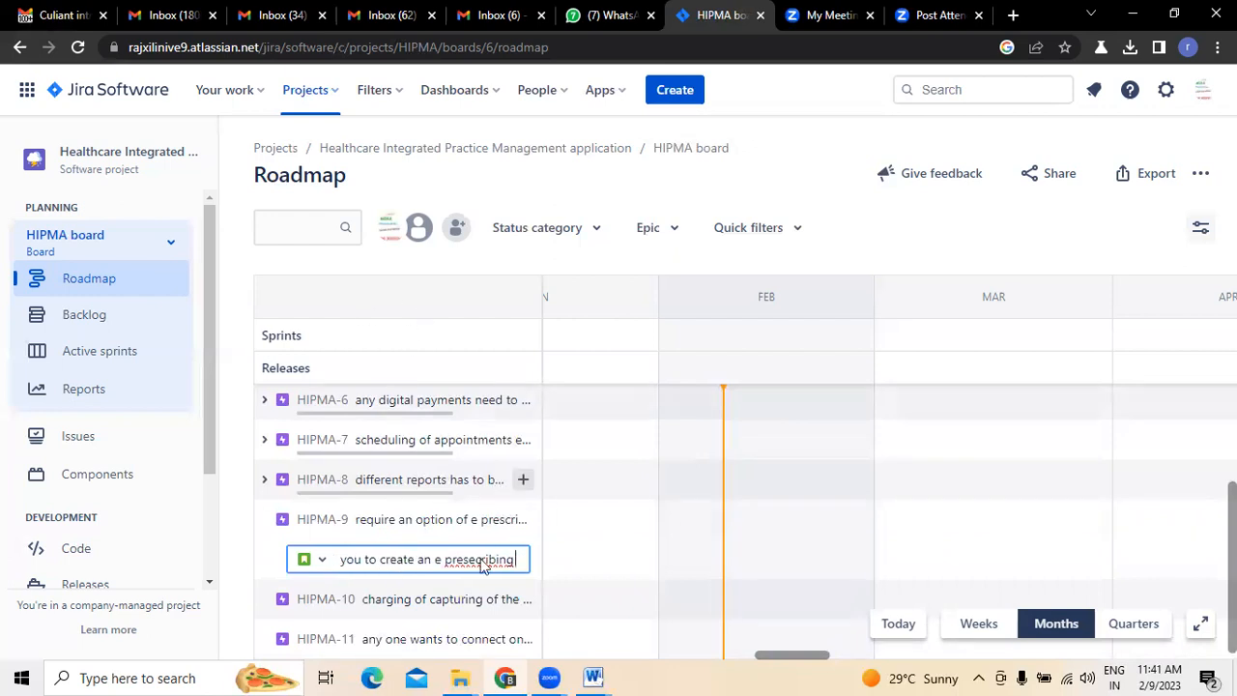
text( so tha)
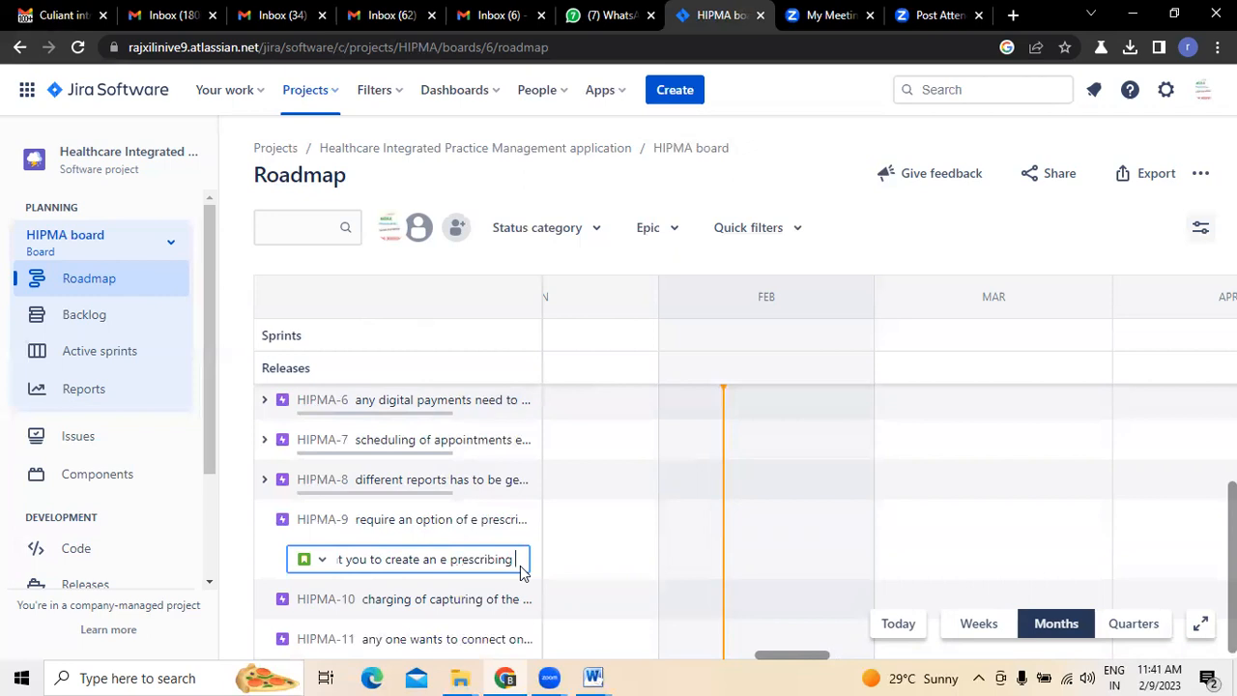
text(t)
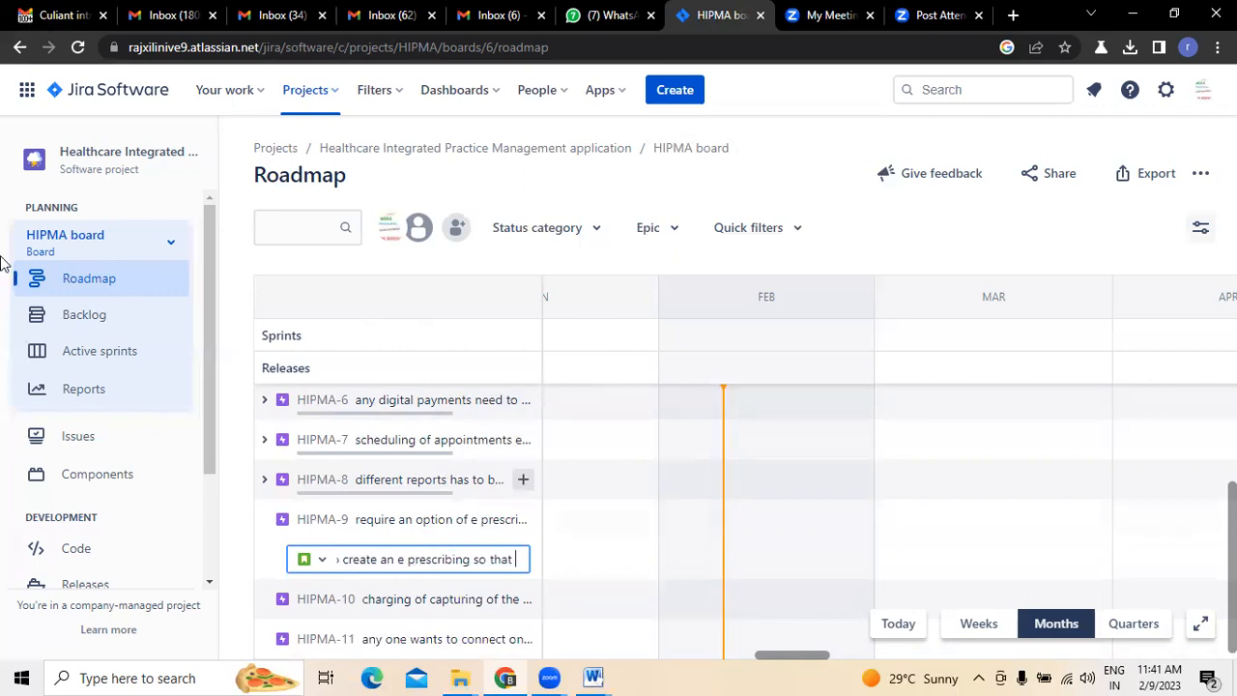
- Check the E-Prescribing items in Gmail, complete the Jira summary with "i can view records", create the HIPMA-9 child issue and collapse the epic
click(39, 27)
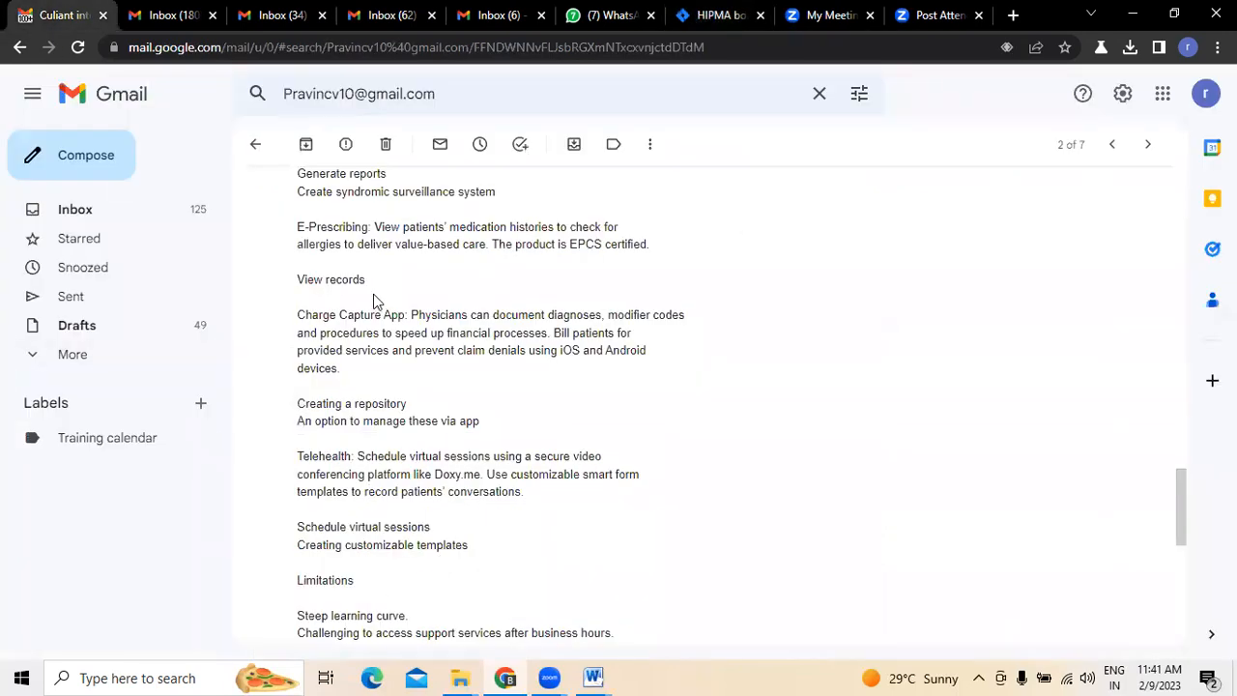
click(710, 17)
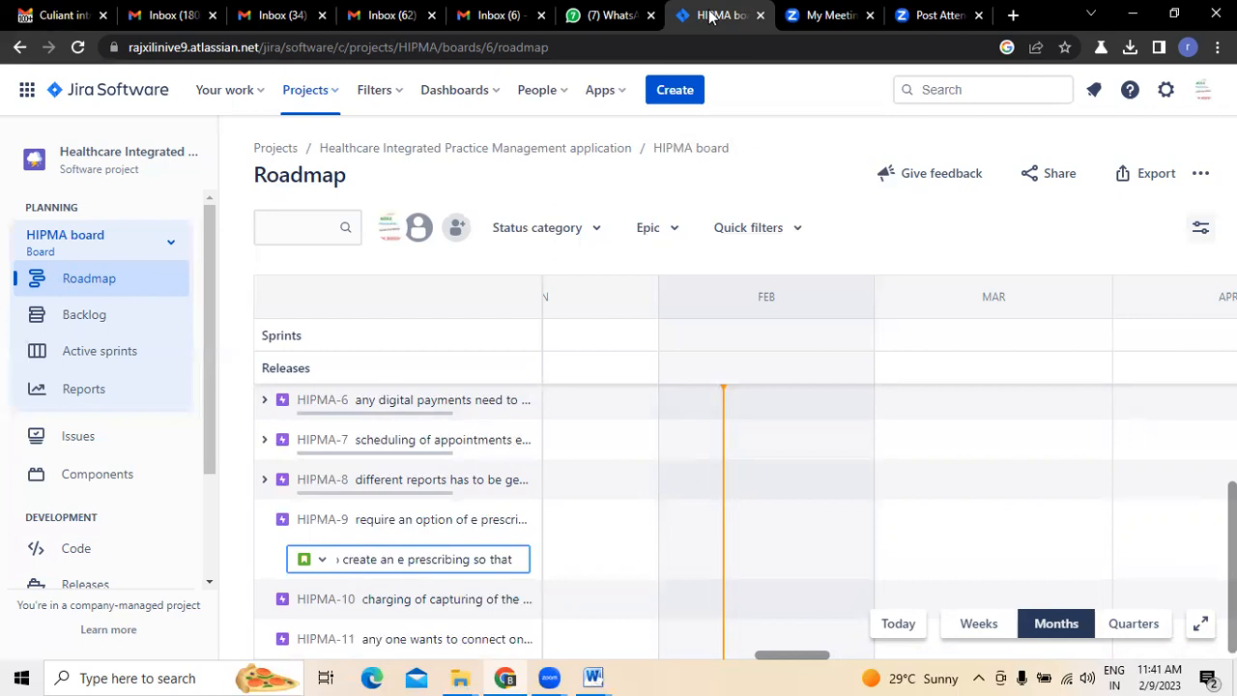
text(i can v)
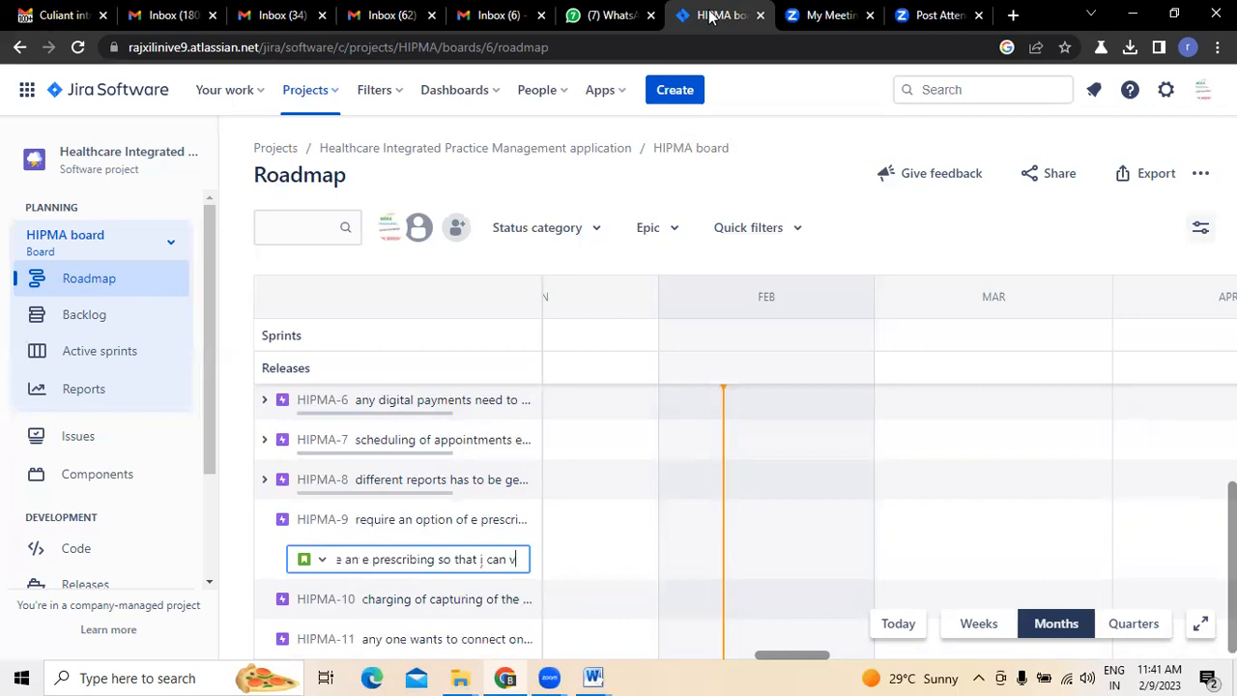
text(iew records)
key(Return)
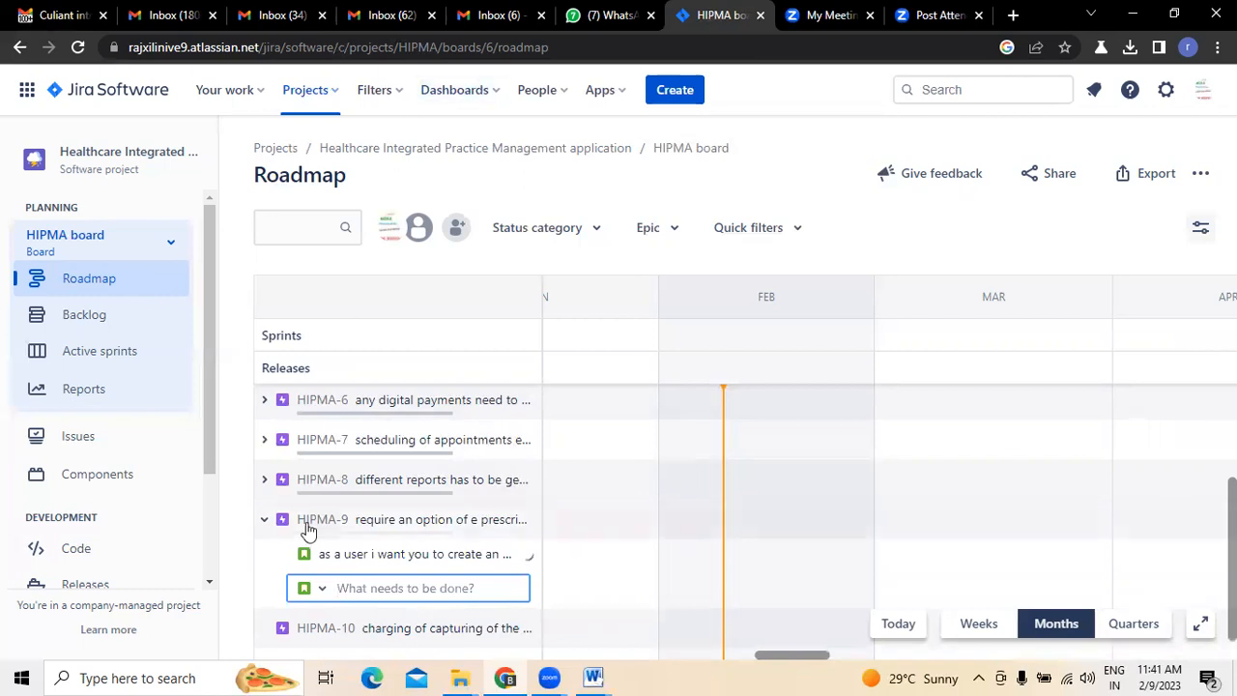
click(266, 521)
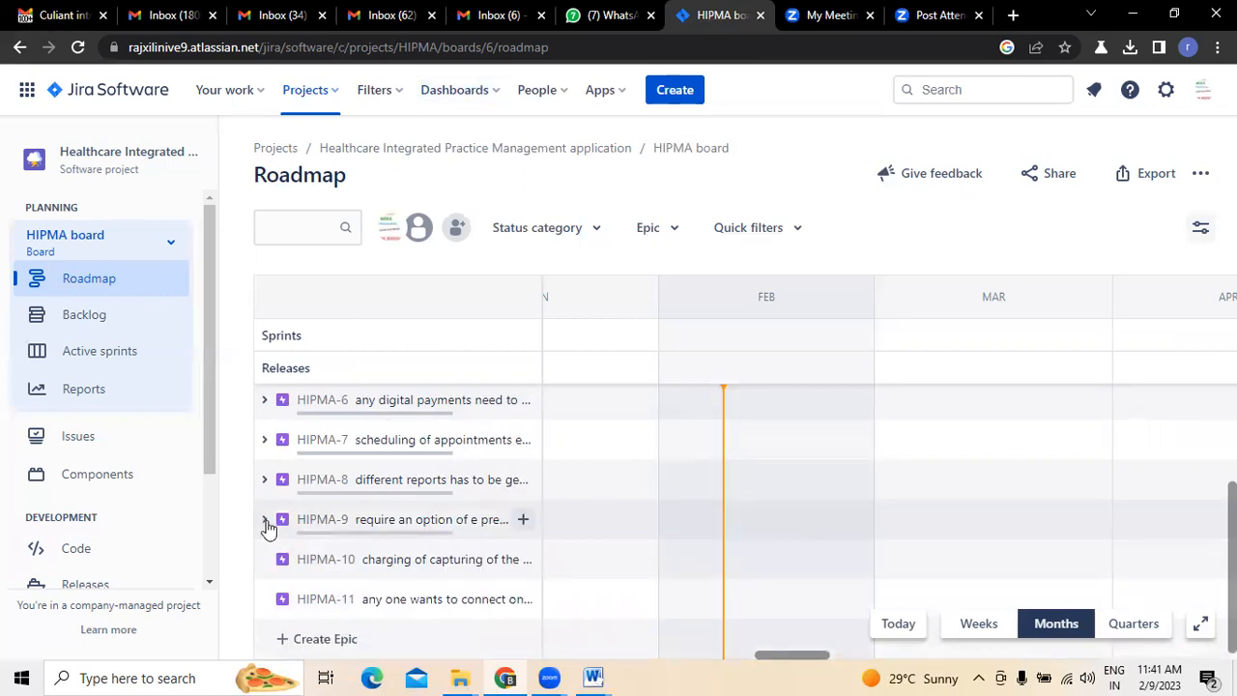
- Check HIPMA-10's details and the Charge Capture items in Gmail, and begin a HIPMA-10 child issue in Jira with "as a user i want you to craete an"
click(444, 568)
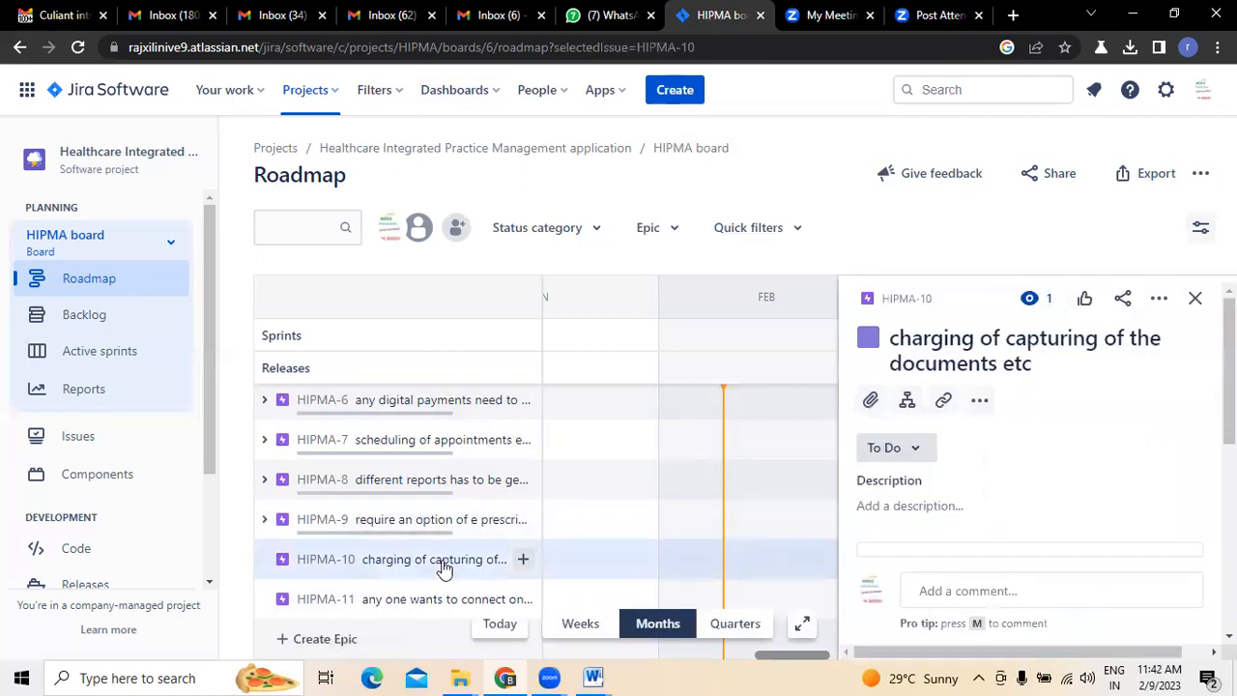
click(1197, 302)
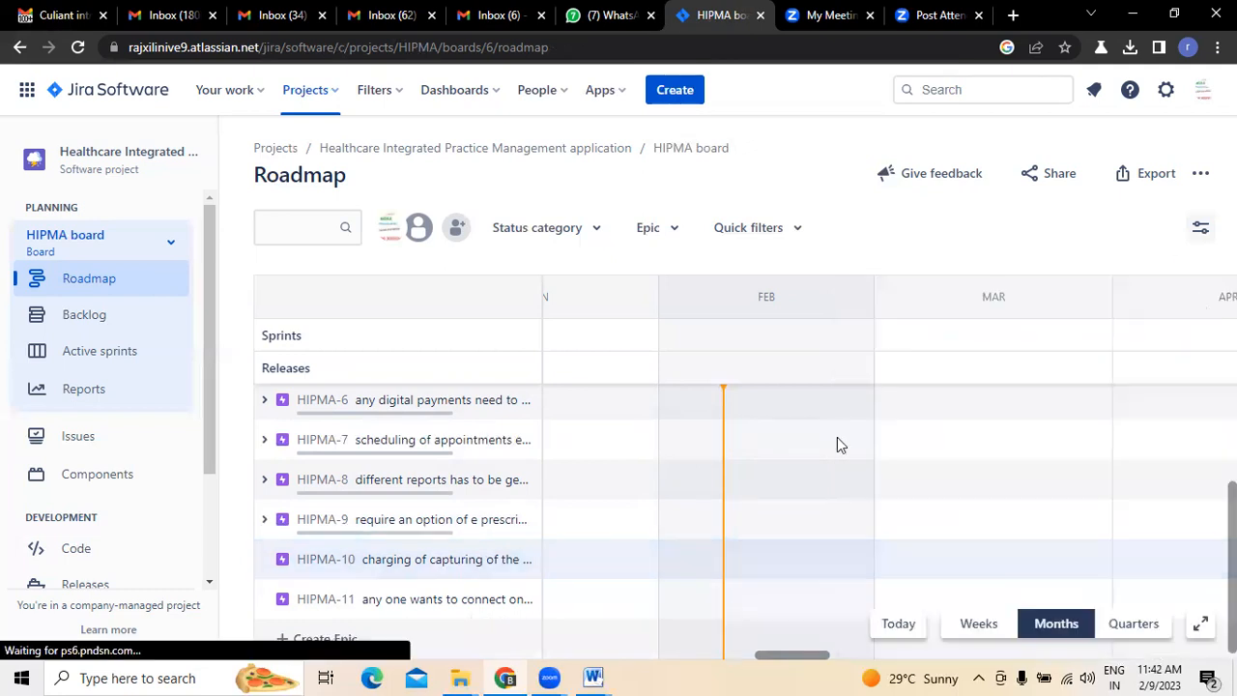
click(29, 22)
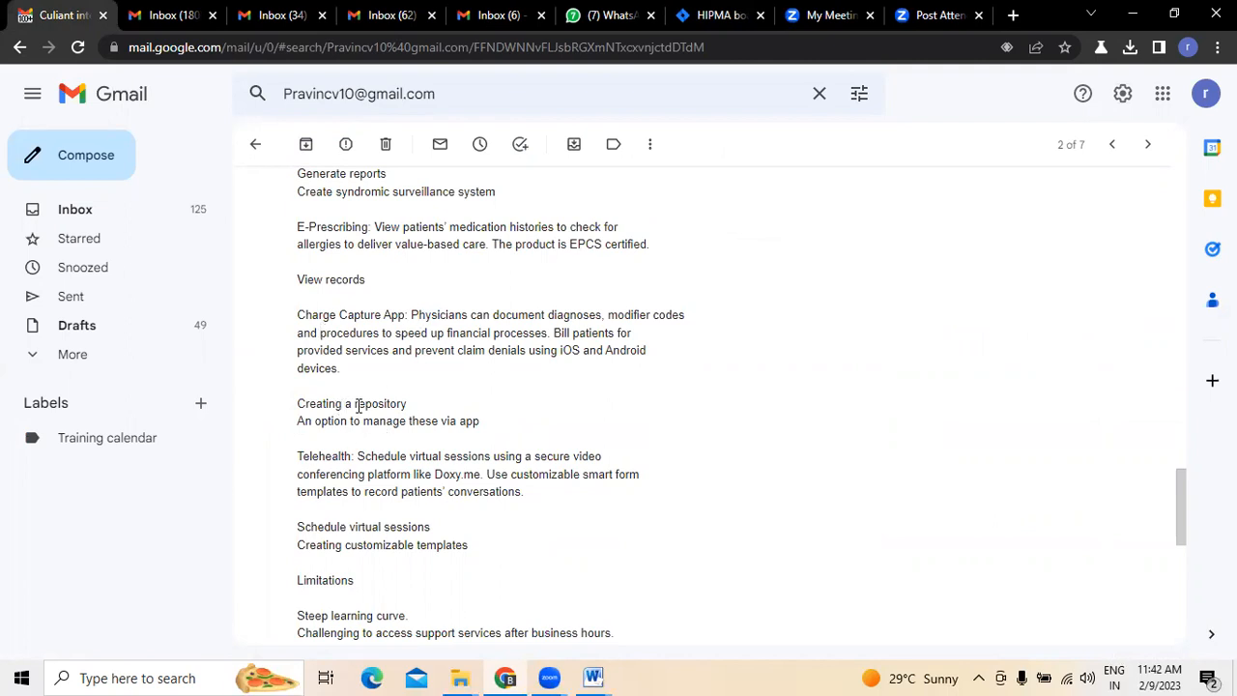
click(720, 15)
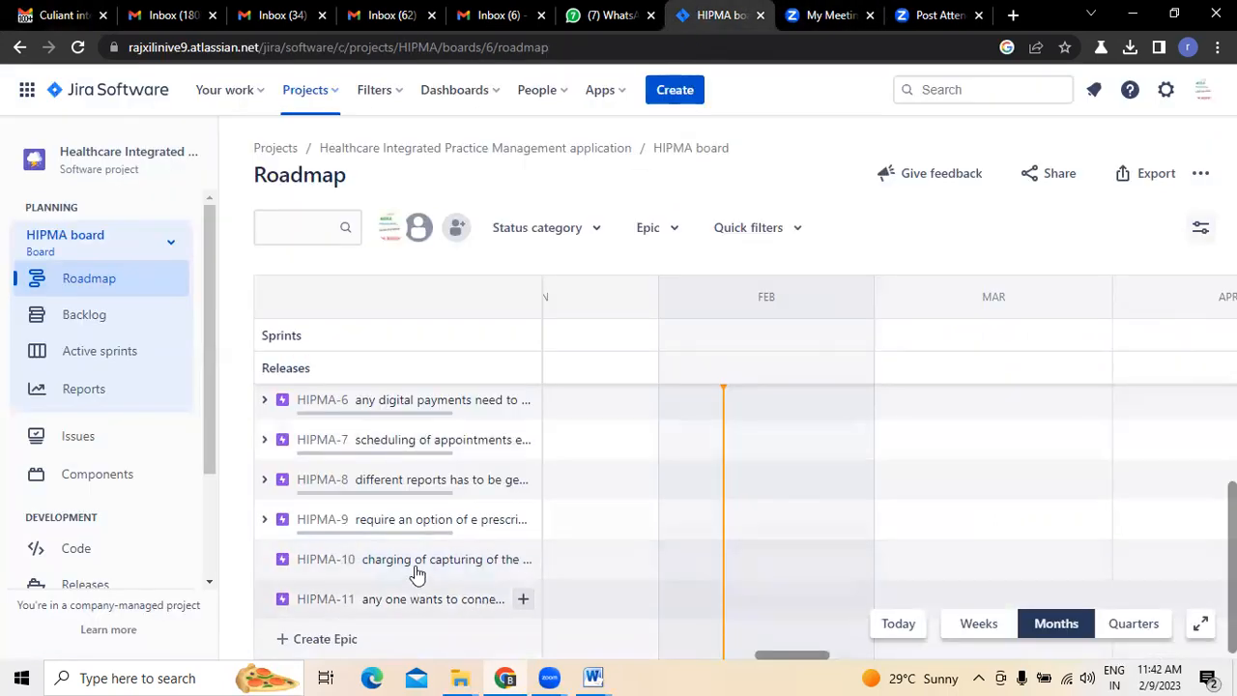
click(523, 558)
text(a)
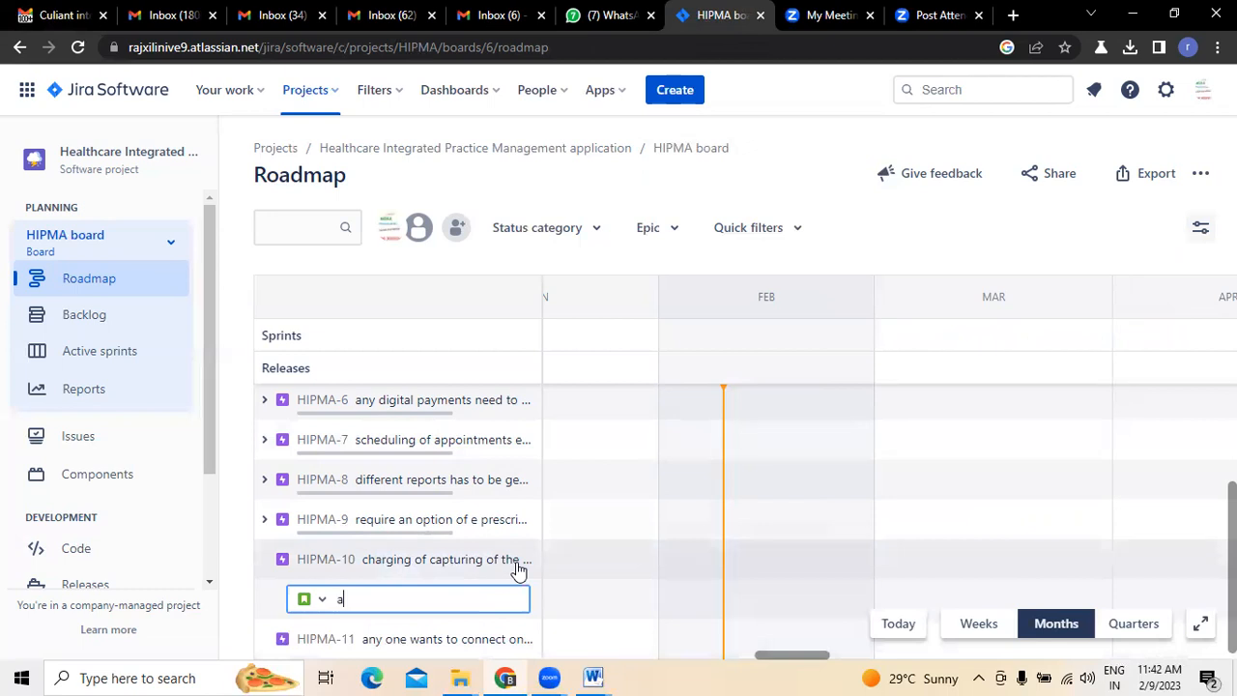
text(user i want you to craete an)
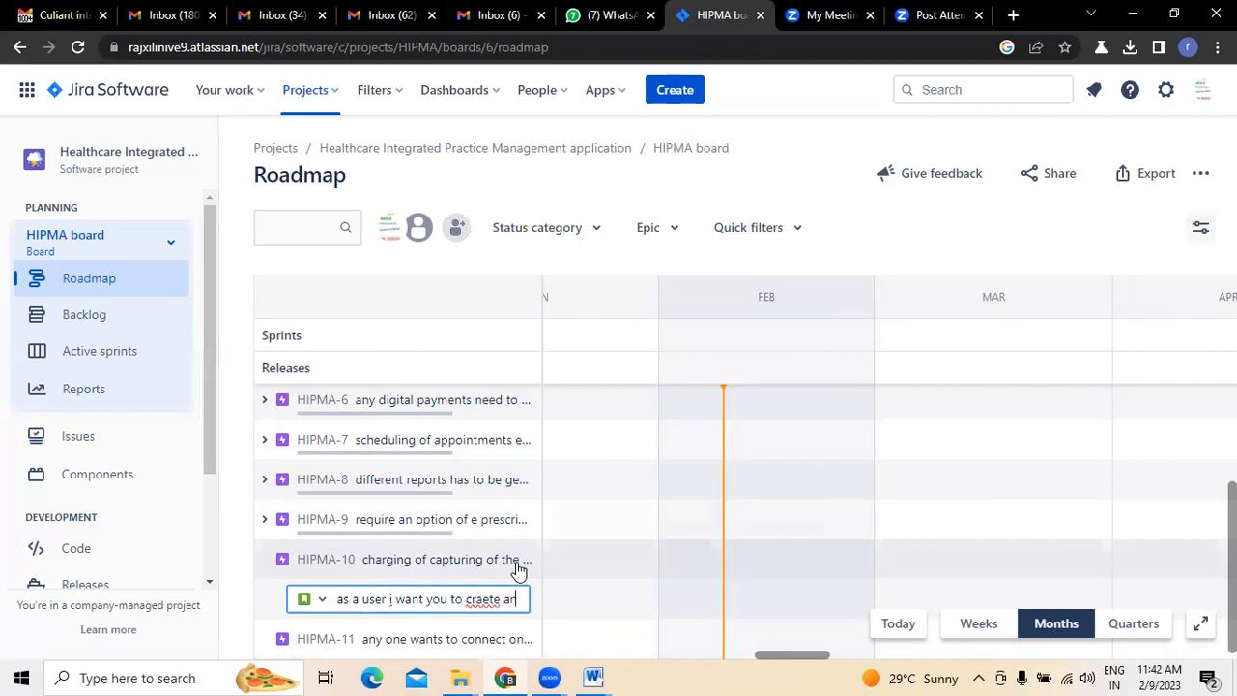
- Correct "craete" to "create" in the new HIPMA-10 child issue's summary and continue it with "an option to"
key(BackSpace)
key(BackSpace)
key(BackSpace)
key(BackSpace)
key(BackSpace)
key(BackSpace)
key(BackSpace)
text(eate an option to)
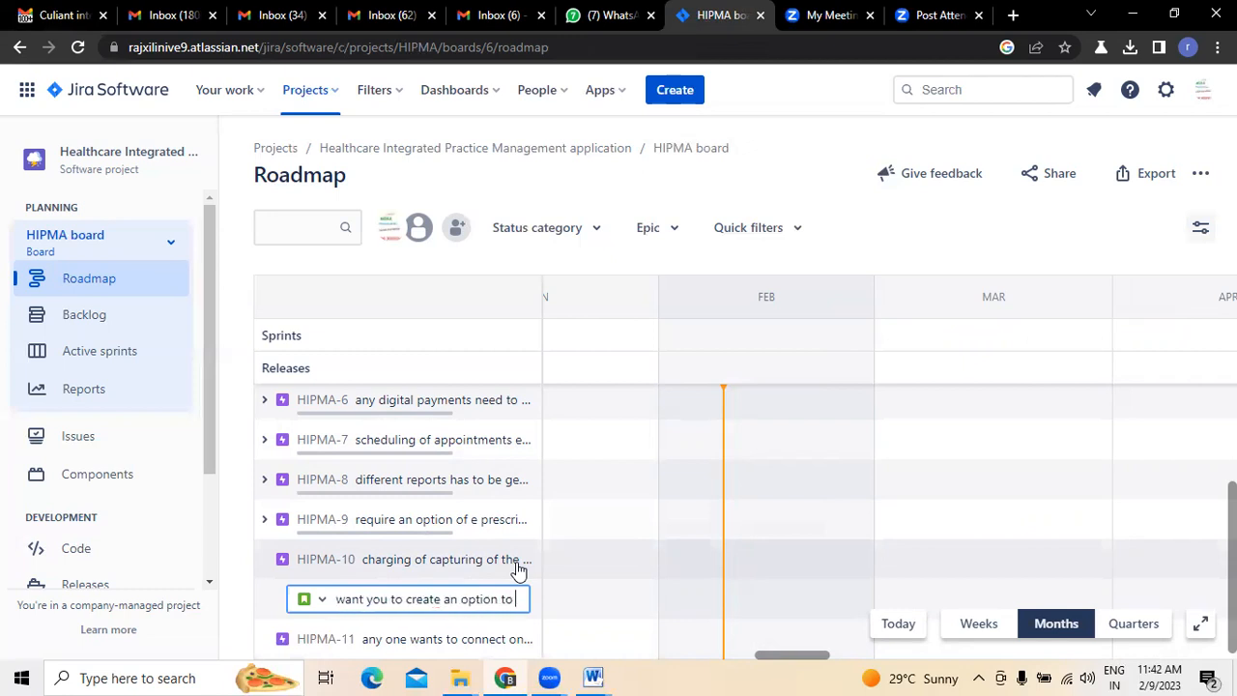
- Recheck the Charge Capture items in Gmail and continue the HIPMA-10 child issue's summary in Jira with "create an repository system", spelled correctly
click(29, 10)
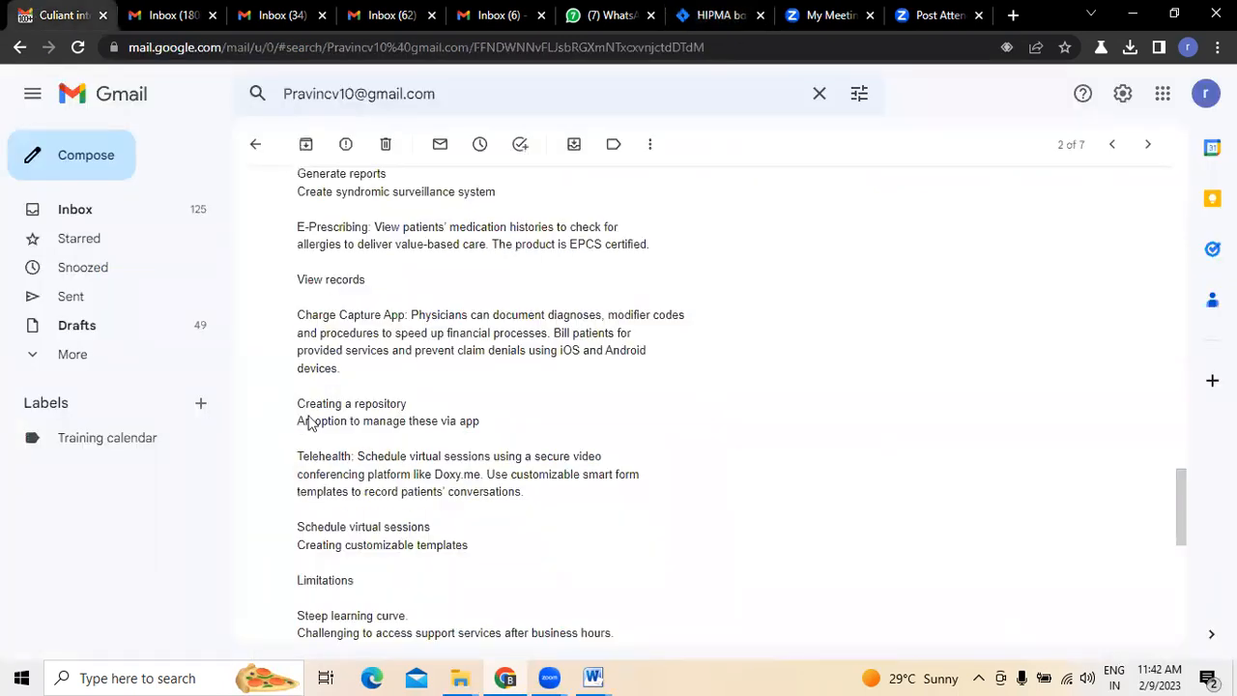
click(705, 19)
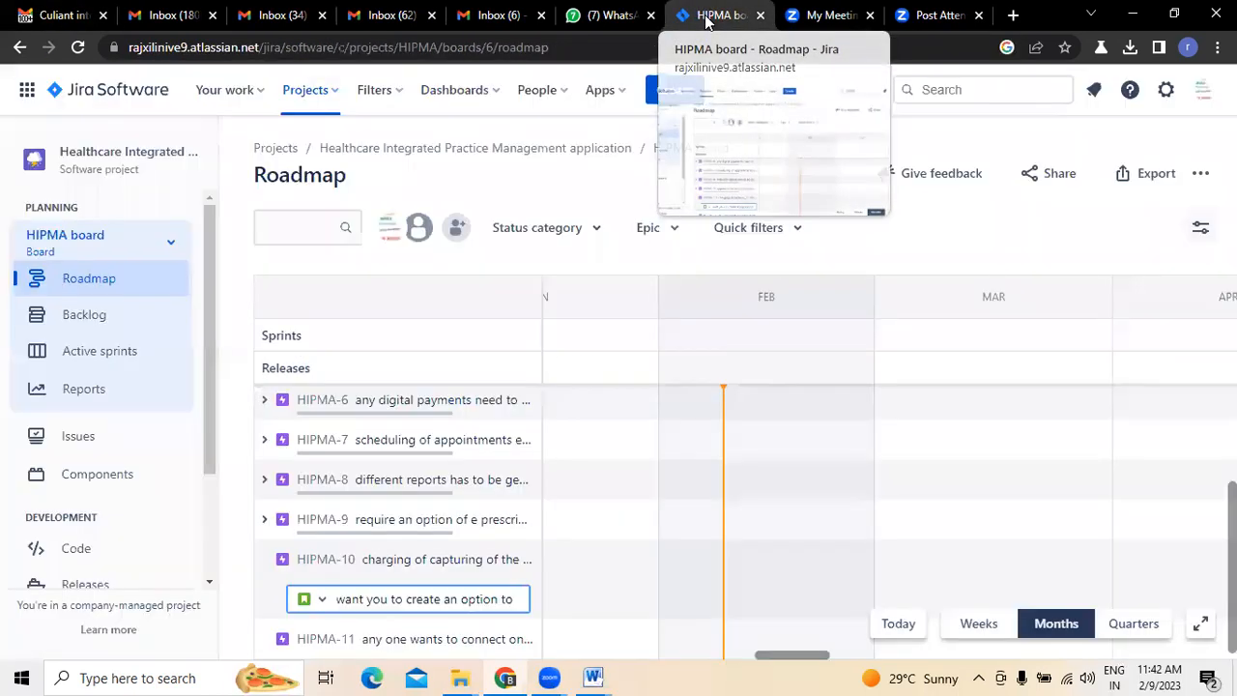
text(create an)
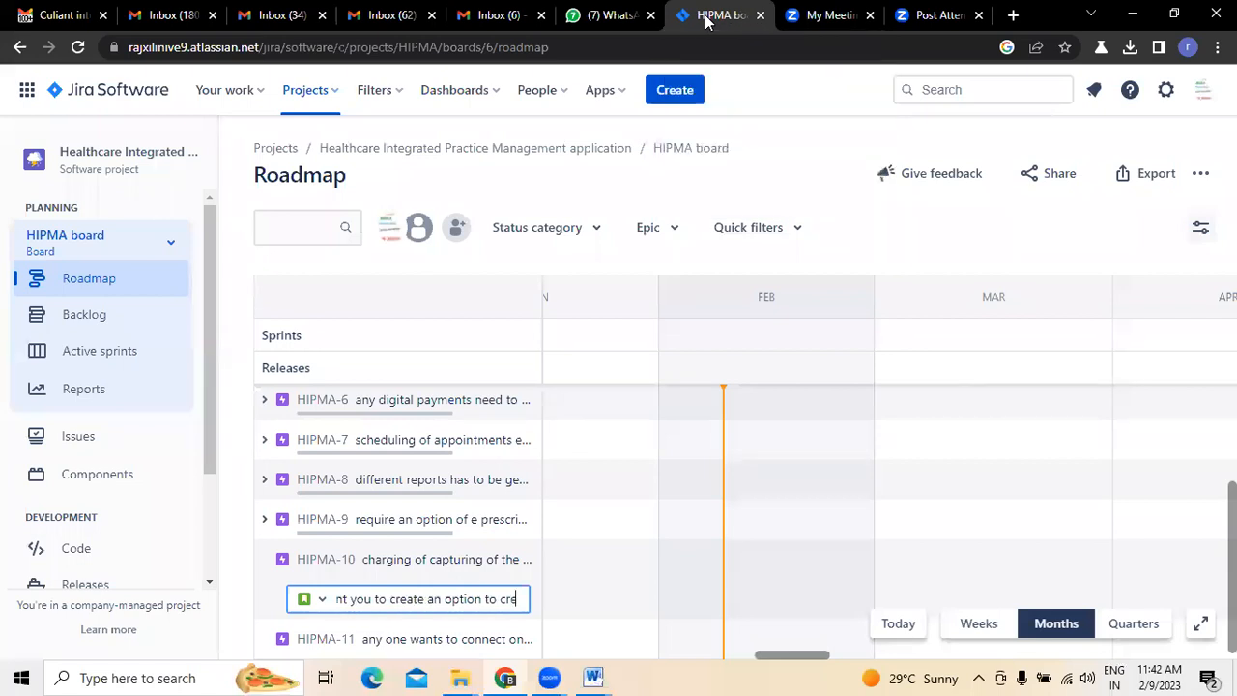
text( repositiry)
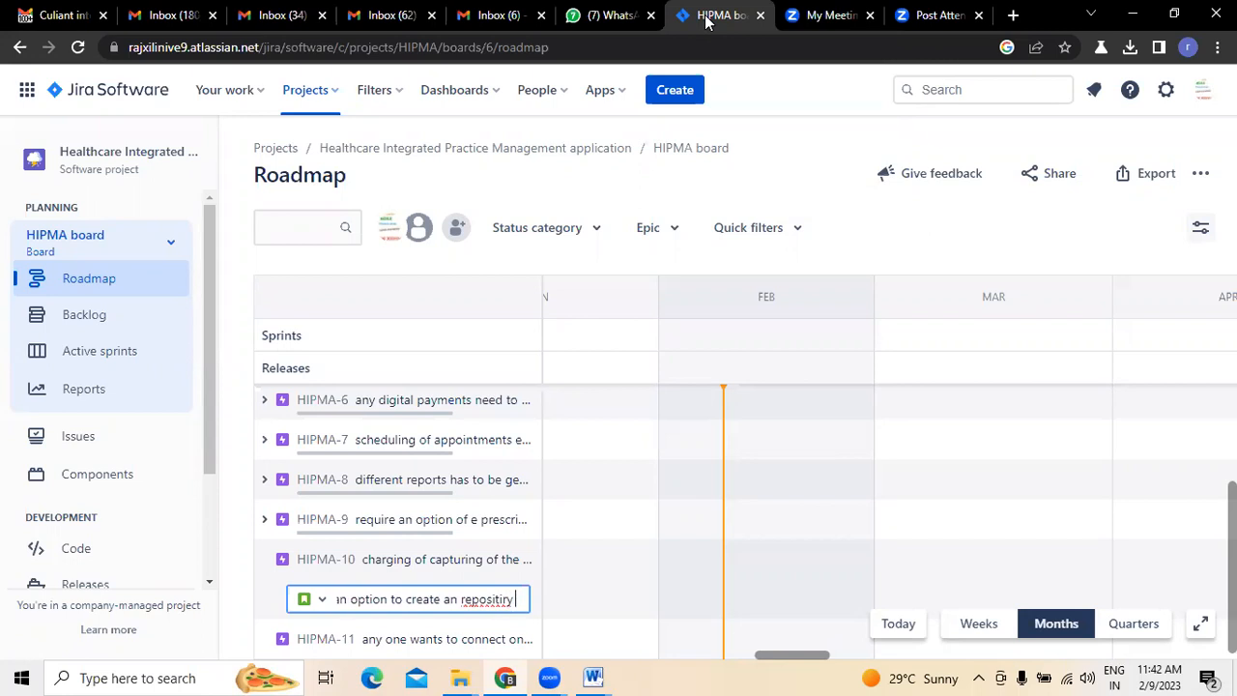
key(BackSpace)
key(BackSpace)
key(BackSpace)
key(BackSpace)
text(ory system so that c)
text( an use)
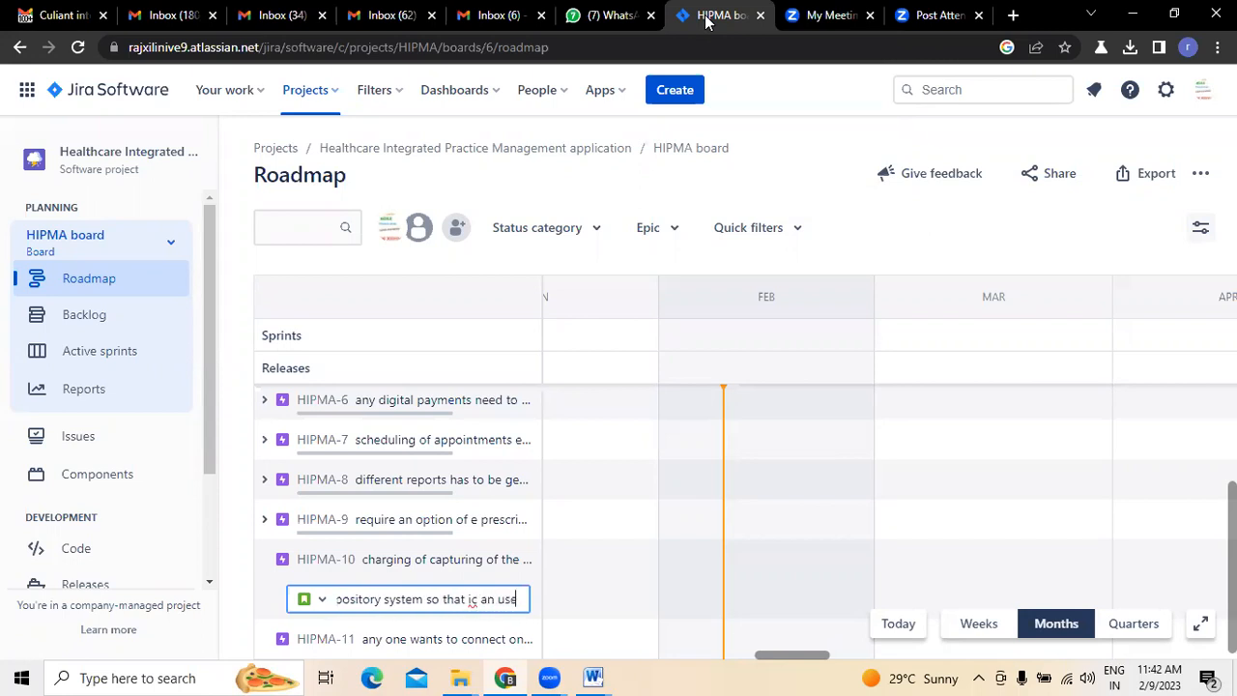
text( i)
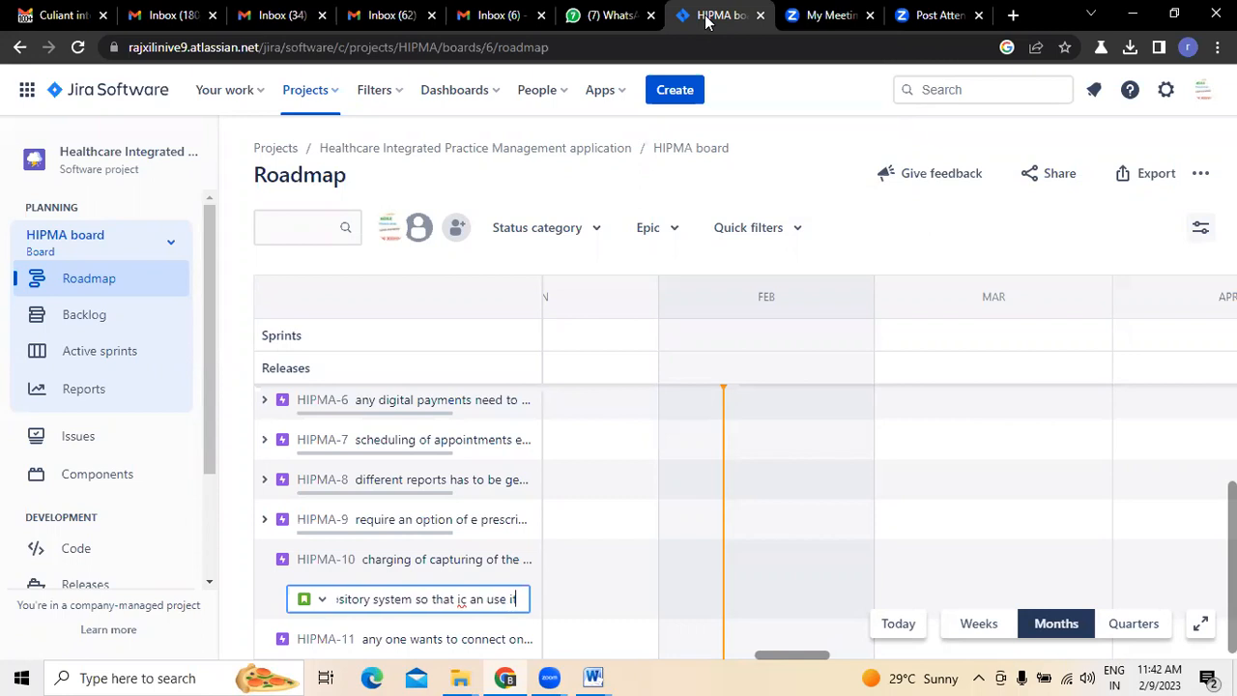
text(t when require)
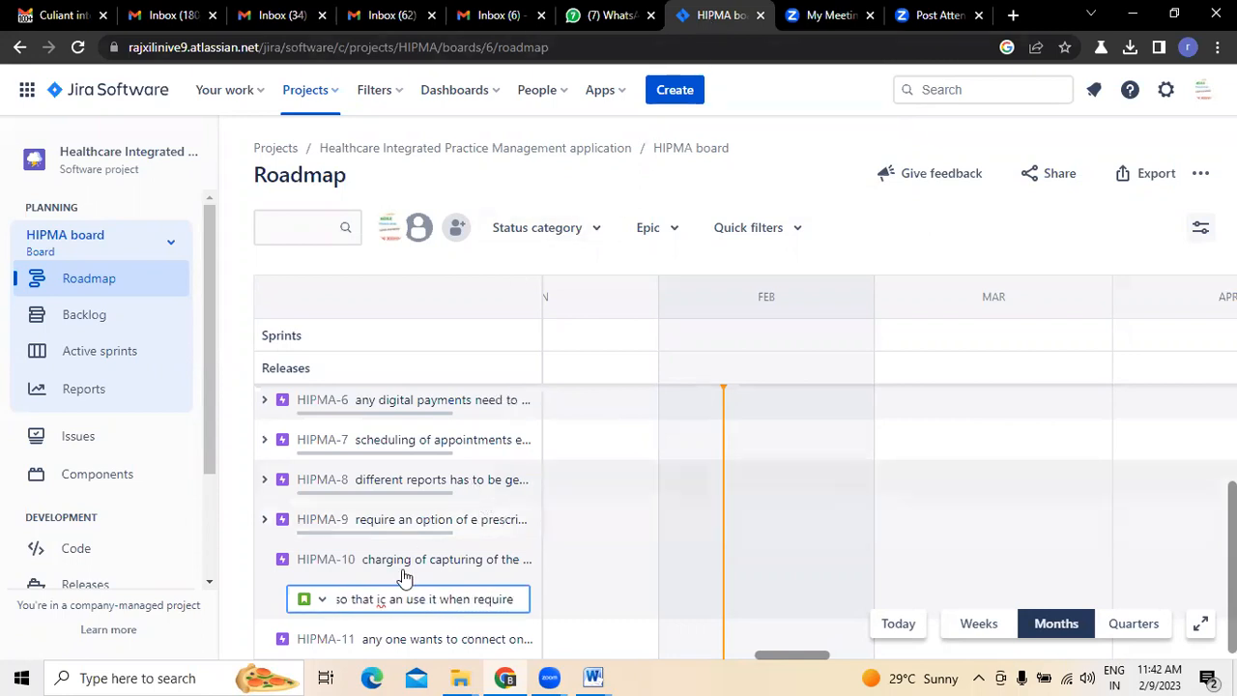
- End the summary with "so that i can use it when require", fixing the "ic an" typo, create the HIPMA-10 child issue and collapse the epic
click(389, 598)
key(BackSpace)
key(Return)
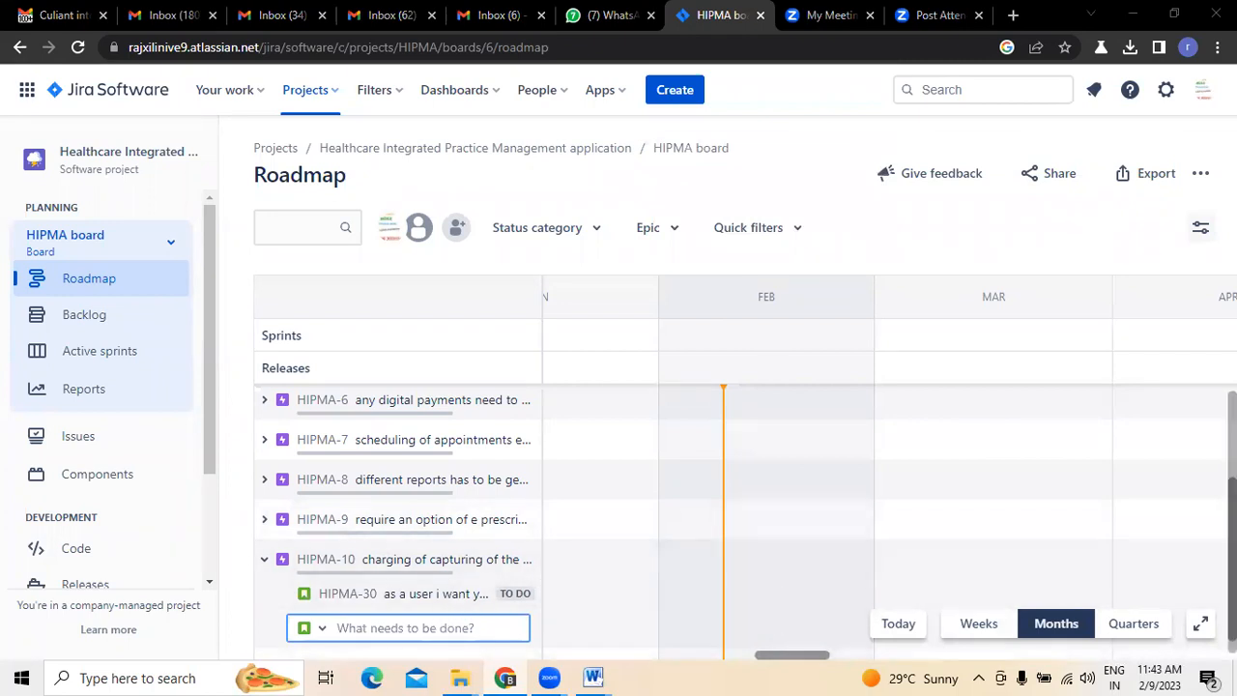
drag(1232, 566, 1232, 582)
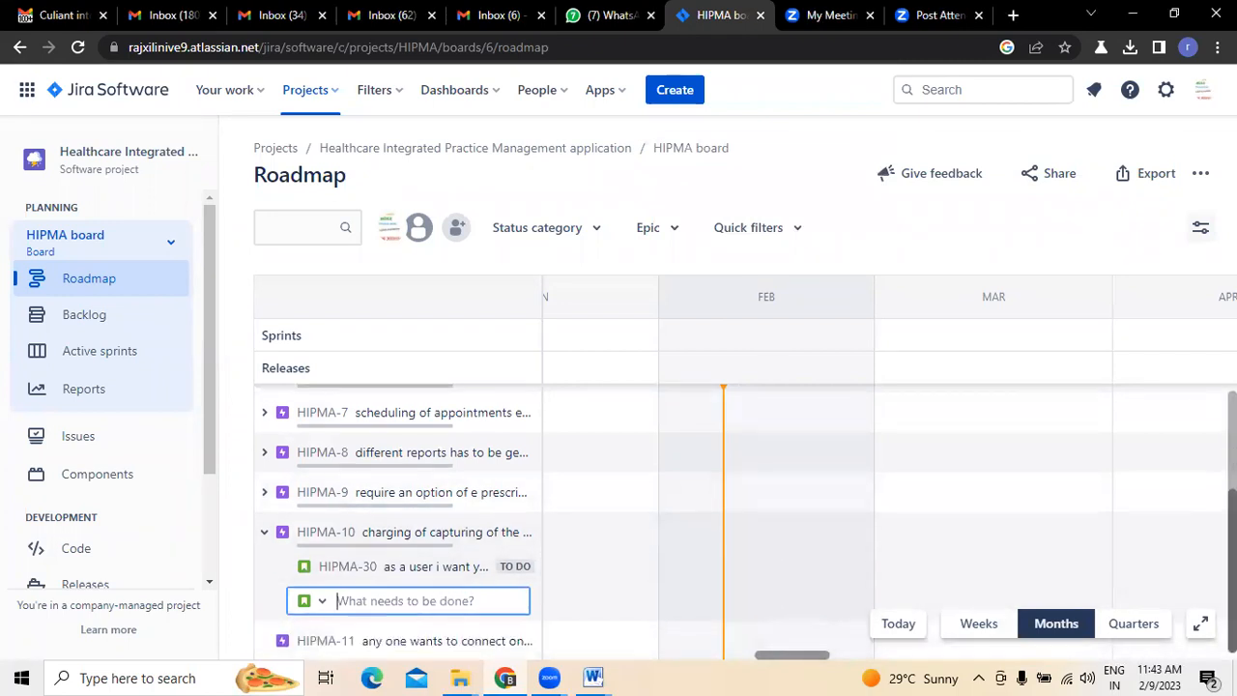
click(265, 531)
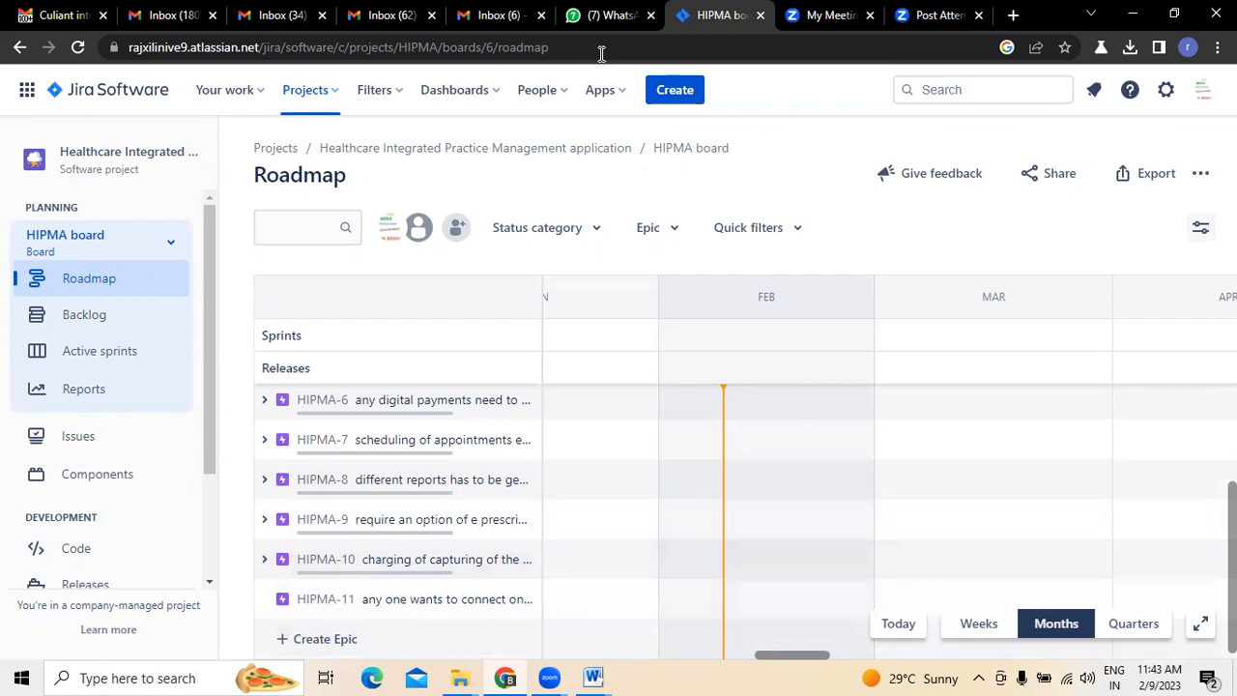
- Review the app management item in Gmail and begin another HIPMA-10 child issue in Jira with "as a user i want you to create an option"
click(67, 16)
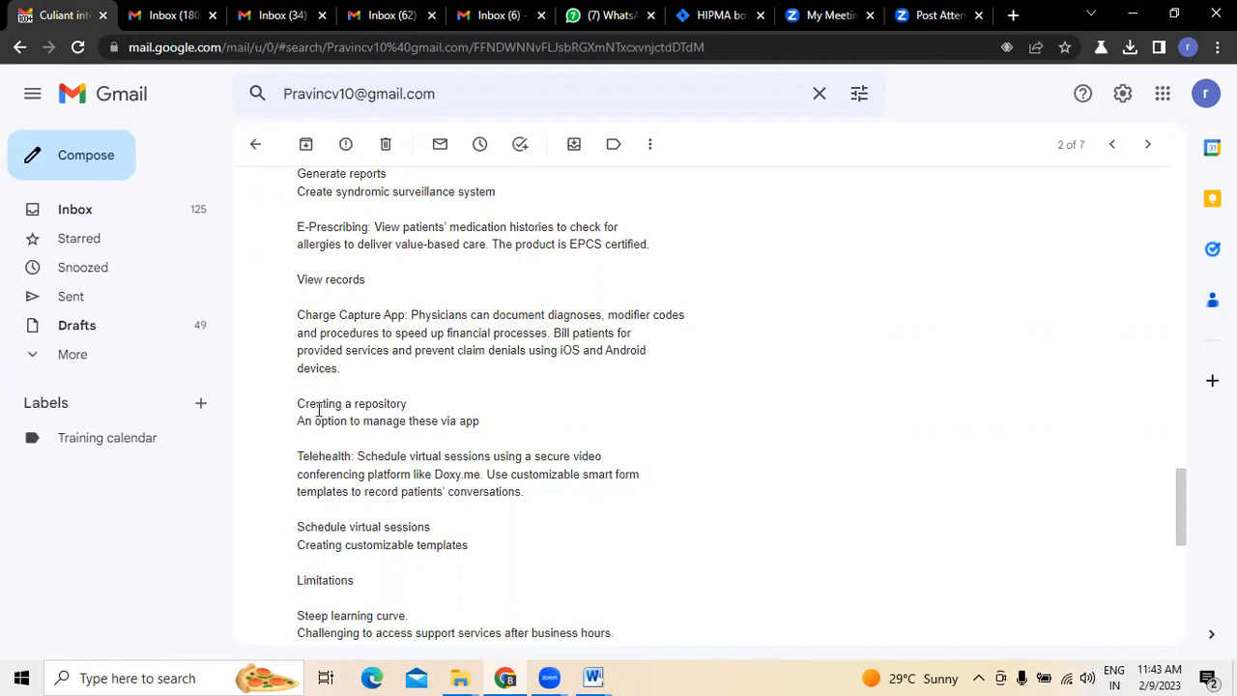
drag(304, 417, 483, 425)
click(829, 412)
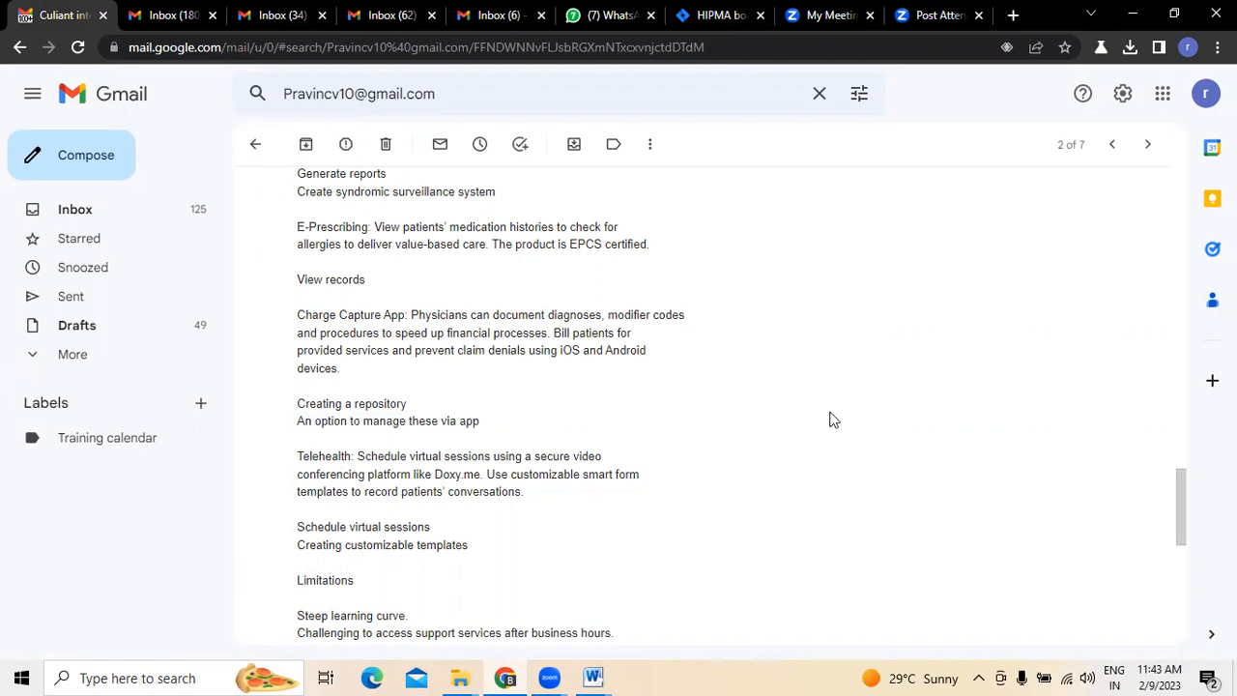
click(703, 18)
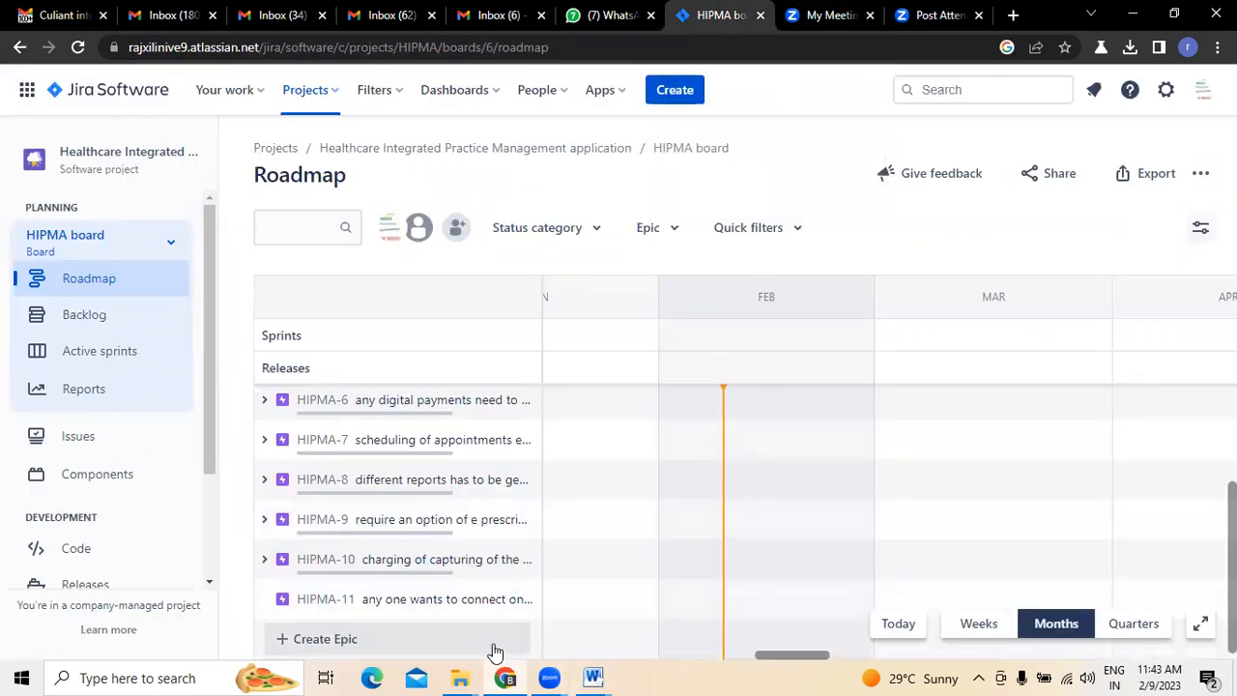
click(522, 559)
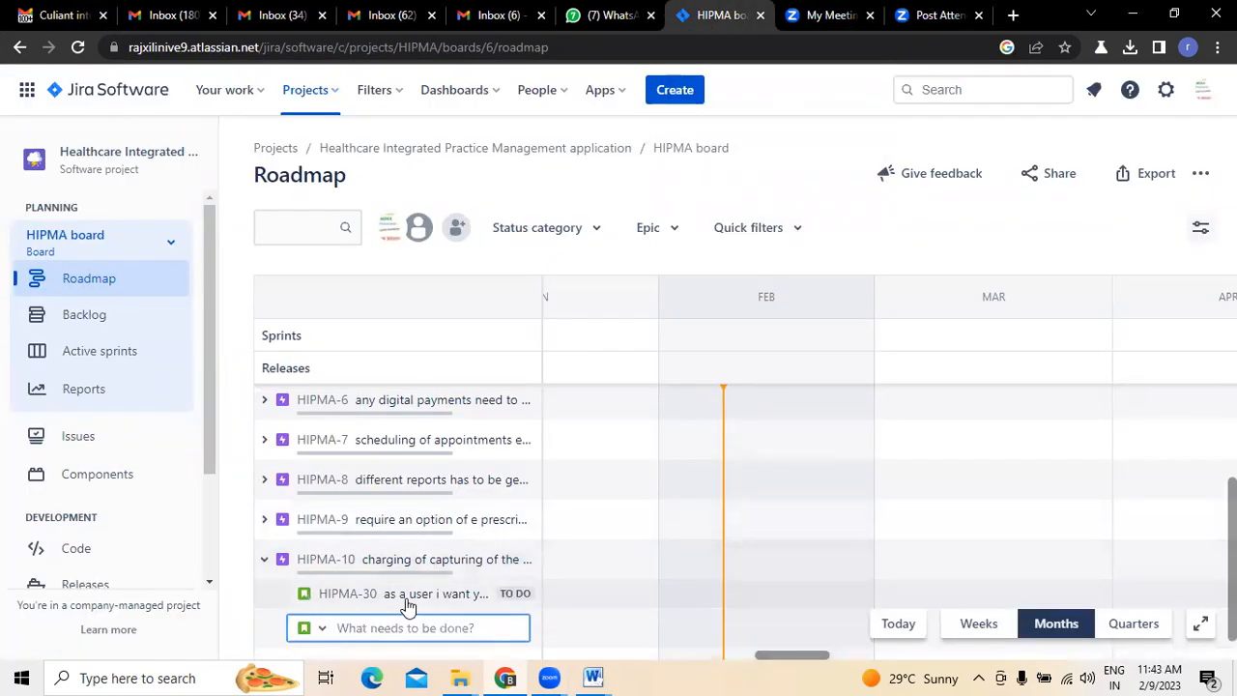
text(as a use)
text(r i wan t)
text( you to create an o)
text(ption)
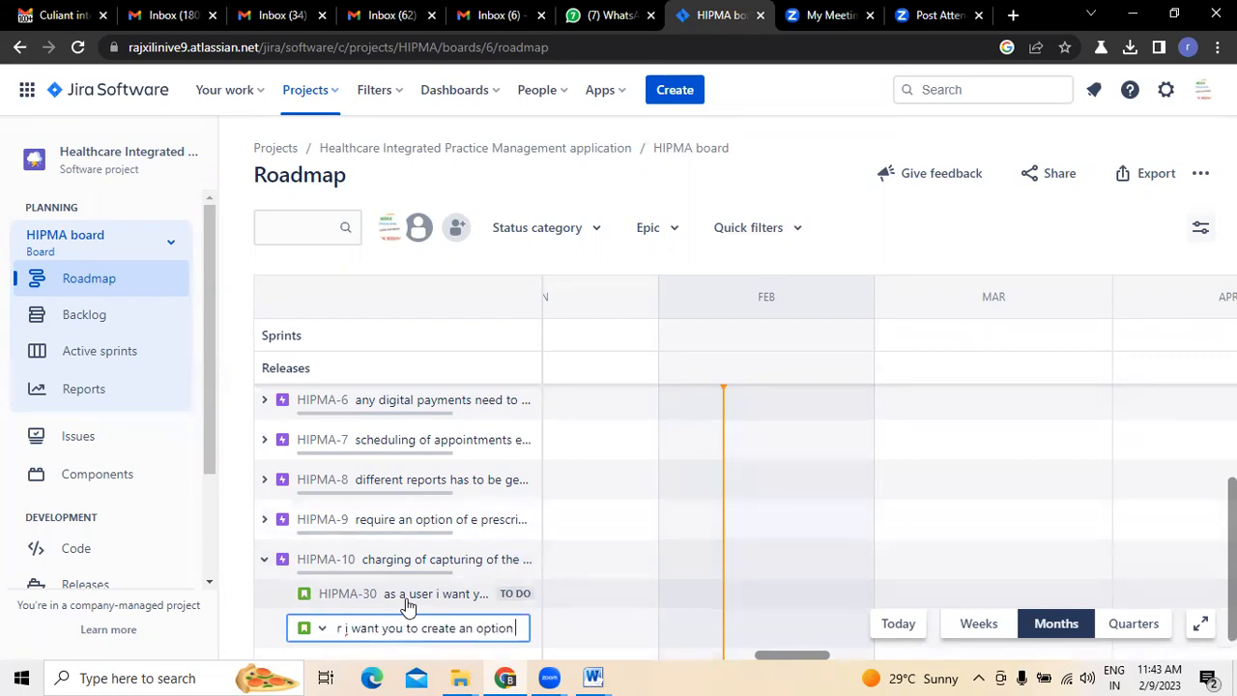
- Recheck the item in Gmail, complete the Jira summary with "to mange these apps for further progress" and create the child issue under HIPMA-10
click(64, 17)
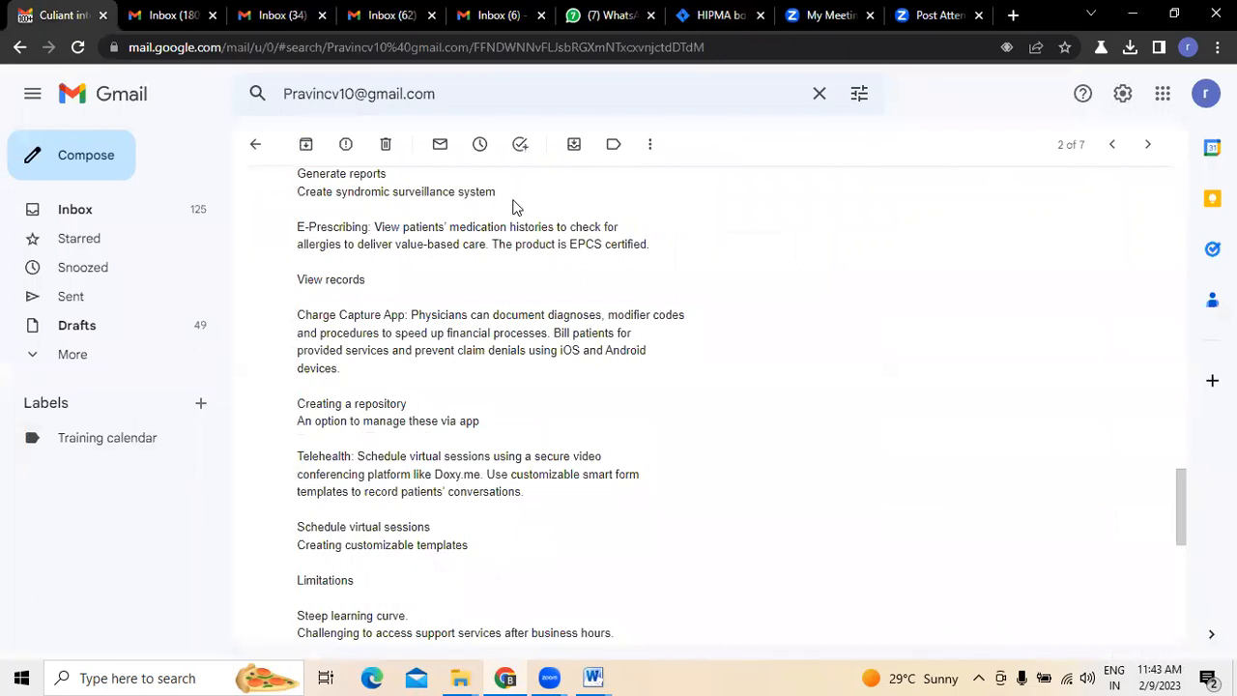
click(699, 29)
text(to)
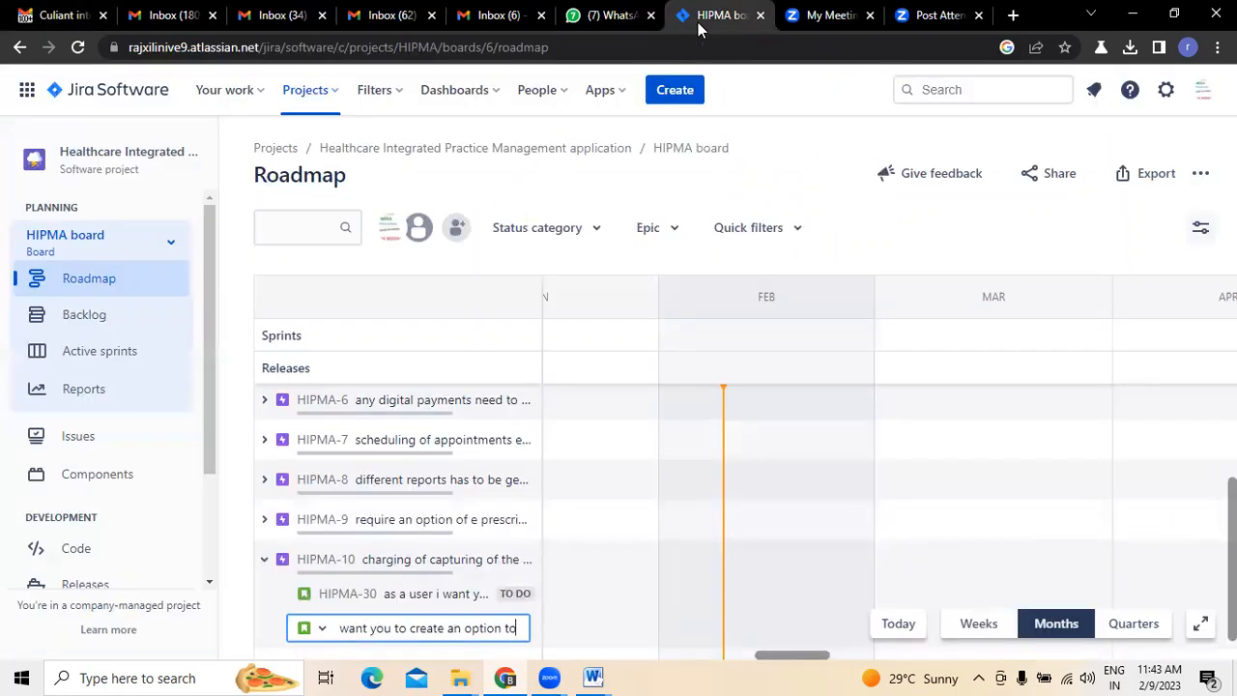
text( mange these apps for furth)
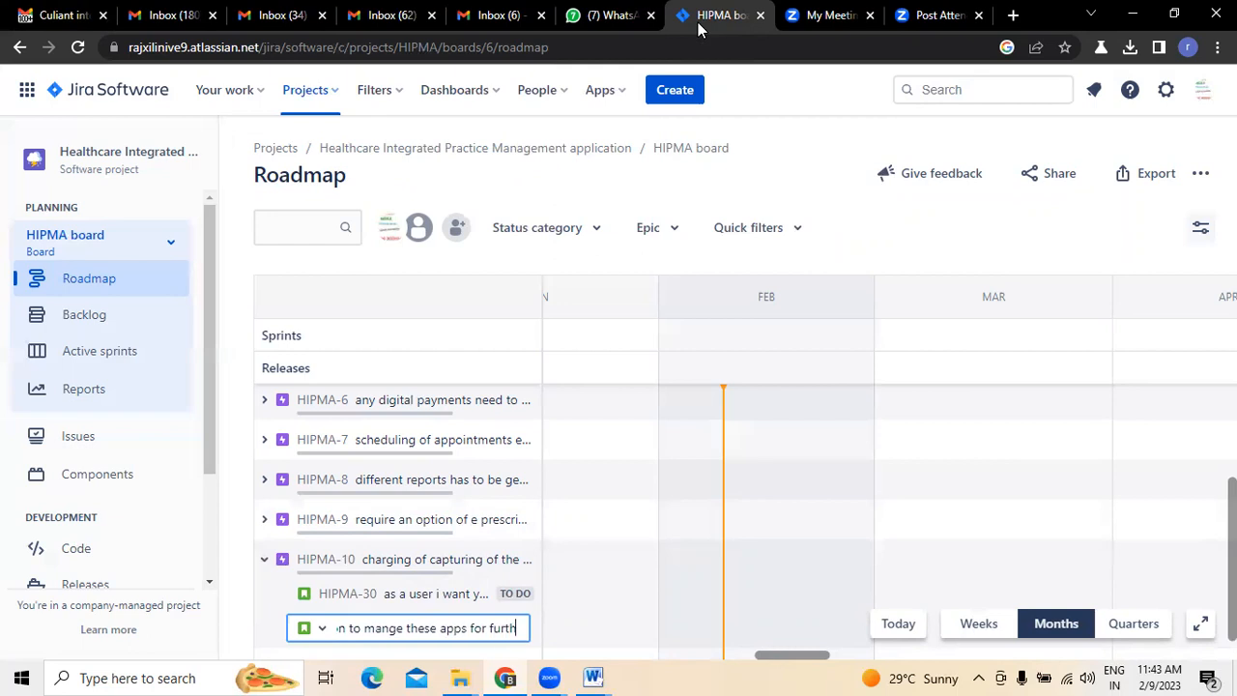
text(er progress)
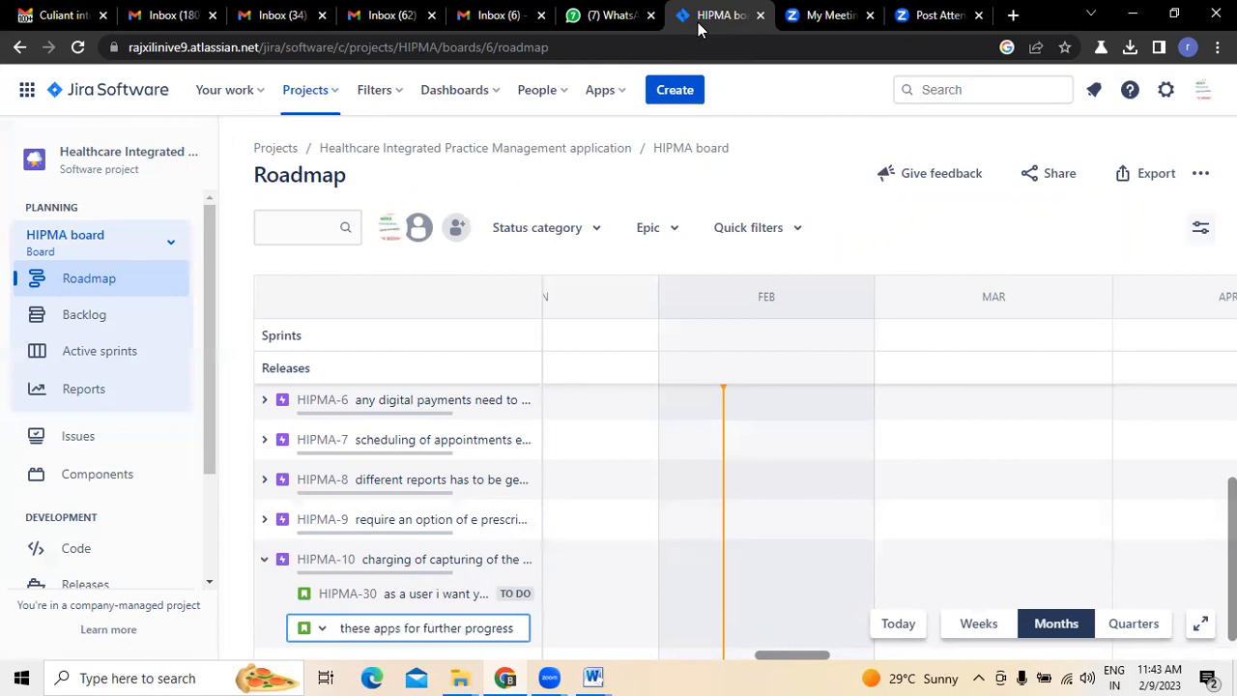
key(Return)
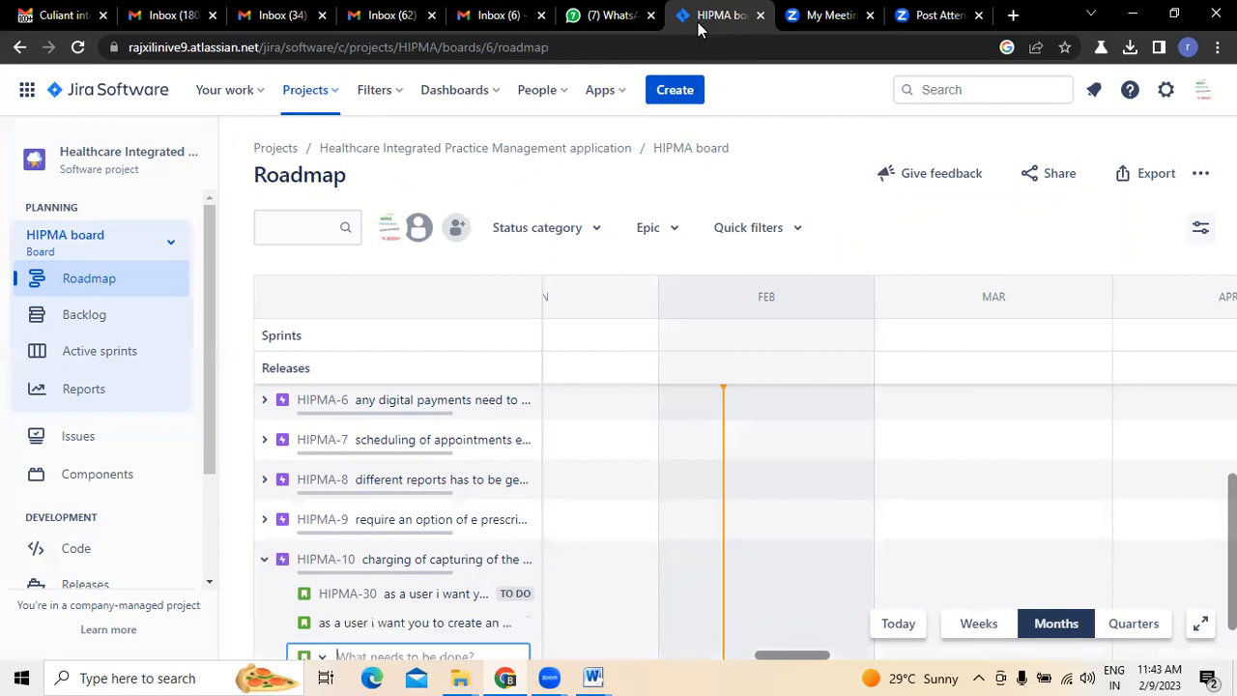
- Collapse the HIPMA-10 epic on the Jira roadmap and review the Telehealth items in the Gmail requirements email
click(263, 561)
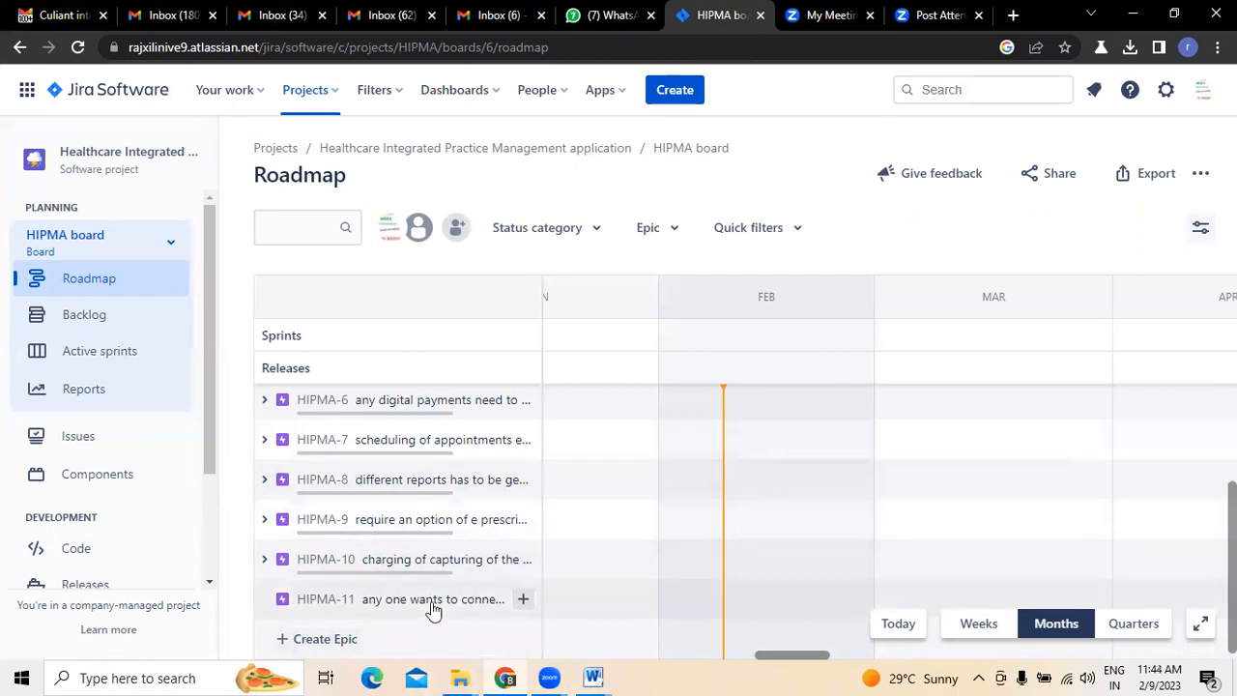
click(15, 11)
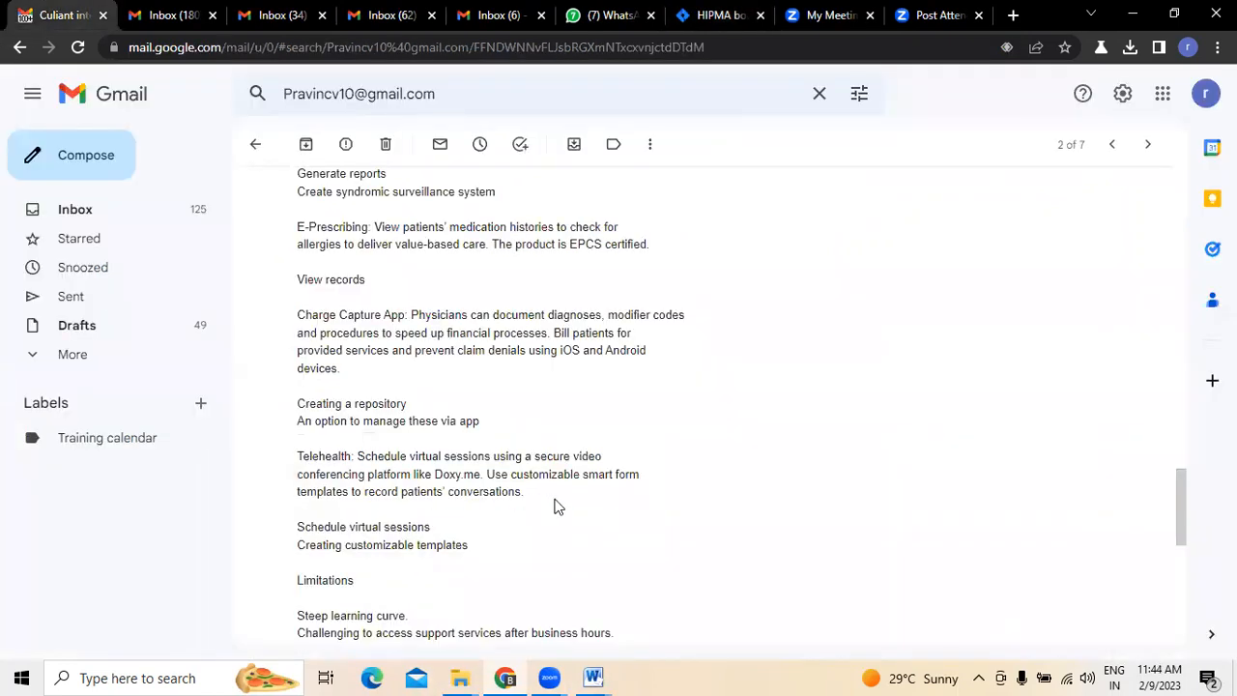
scroll(379, 513, down, 2)
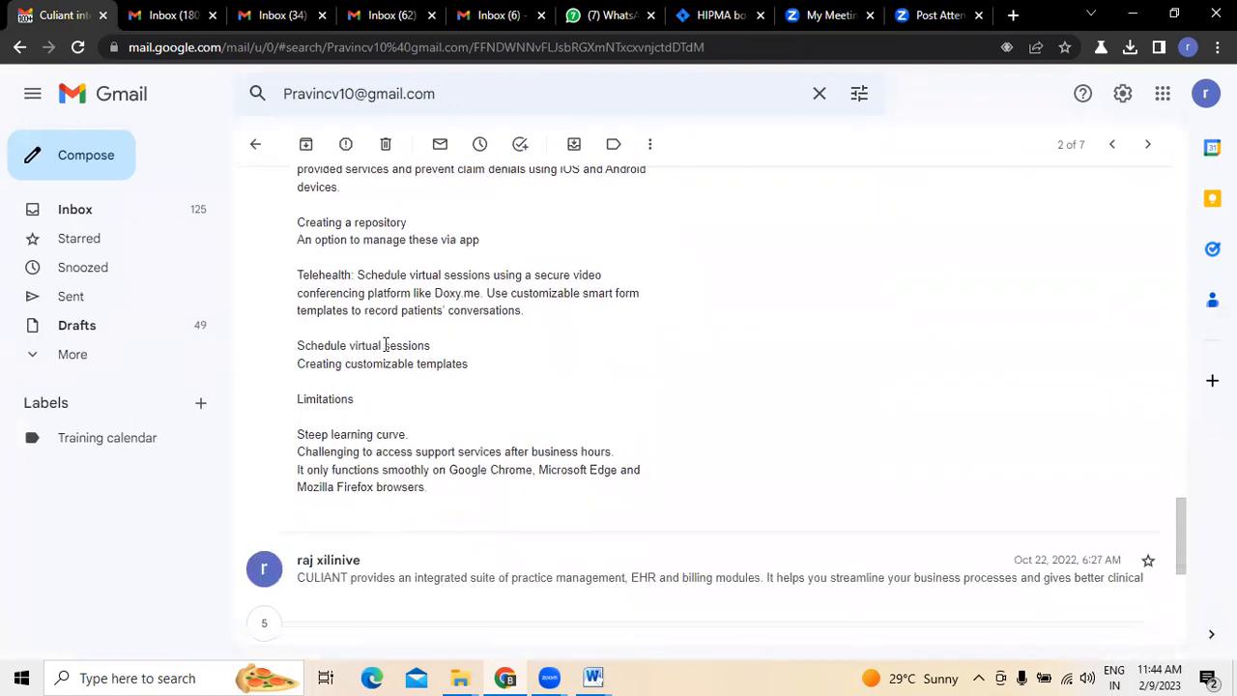
scroll(385, 345, up, 1)
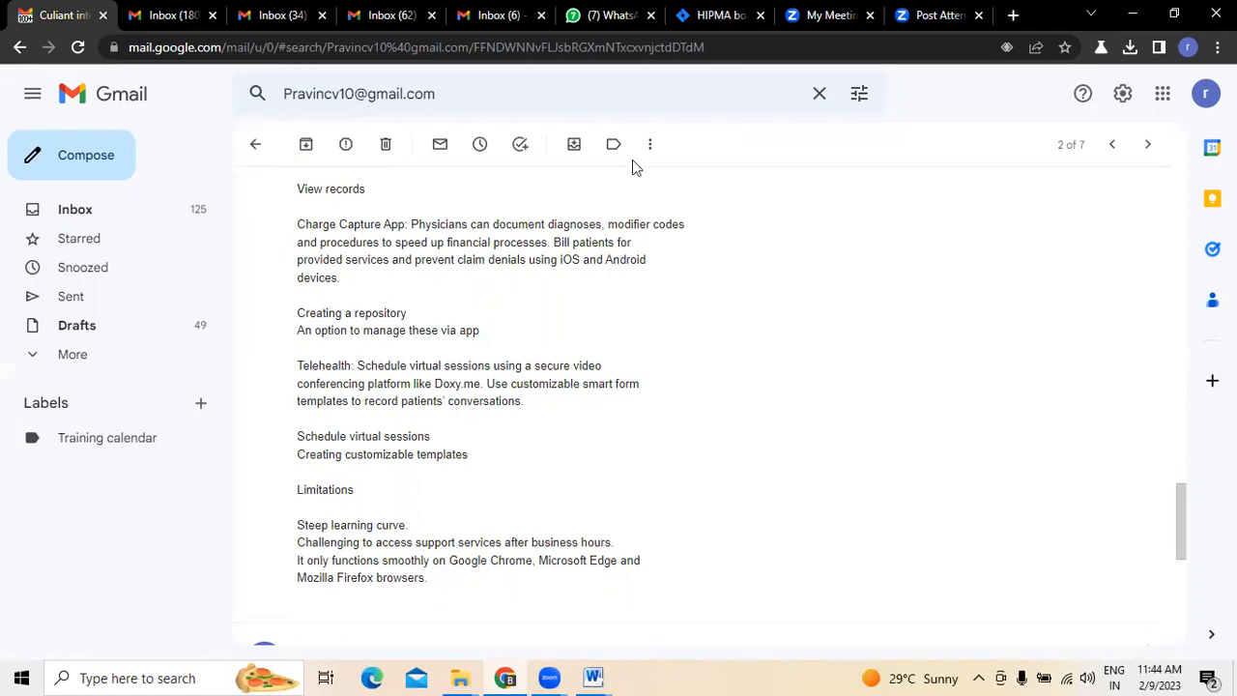
- Switch back to Jira, read the HIPMA-11 epic's full summary in its details and close them
click(696, 15)
click(442, 604)
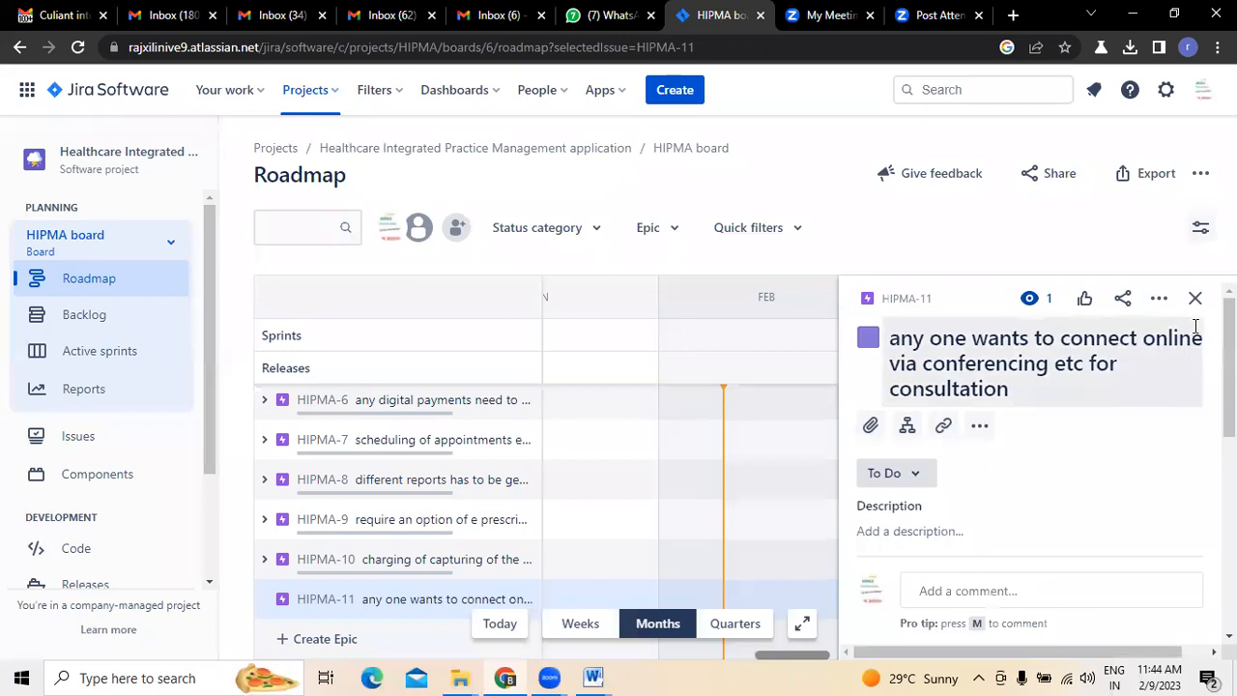
click(1195, 300)
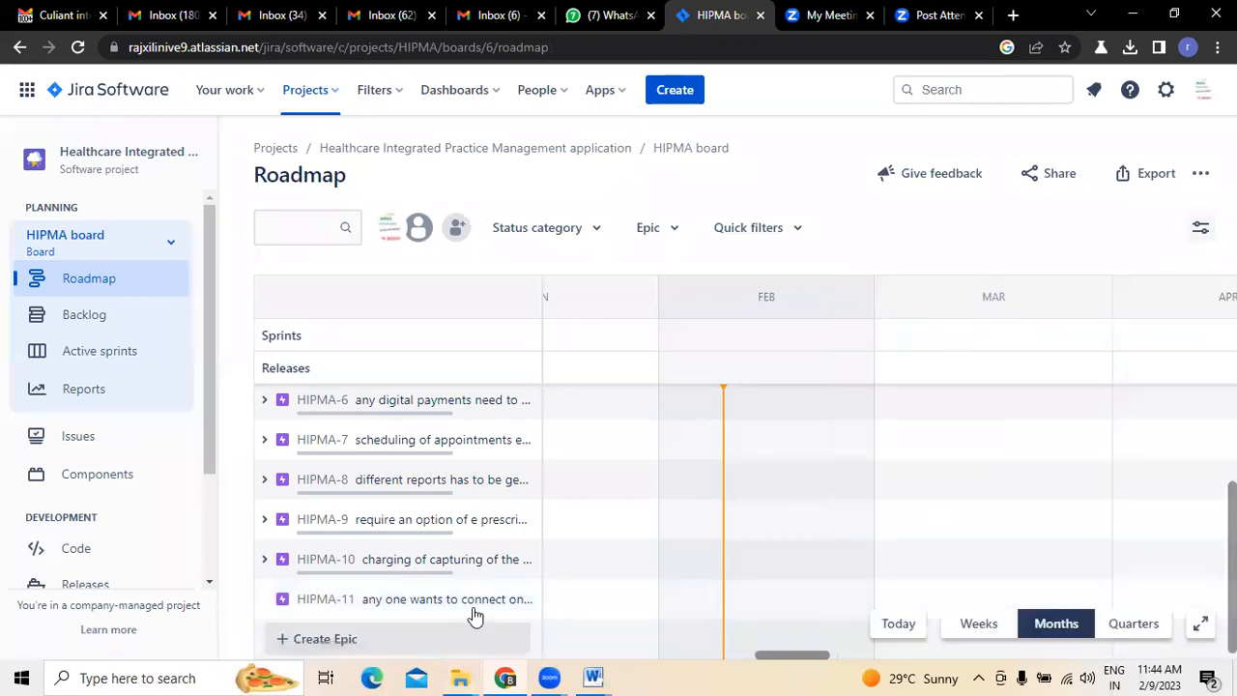
- Begin a child issue under HIPMA-11 with the summary "as a user i want you to create an"
click(525, 600)
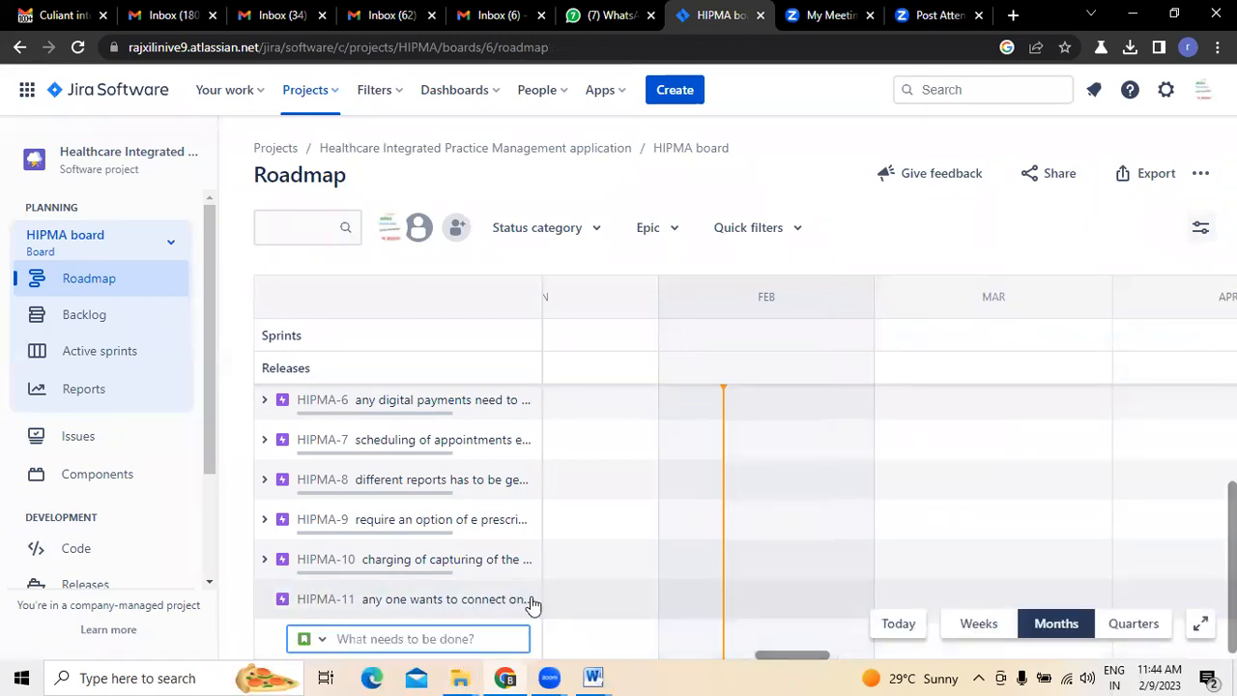
text(as a)
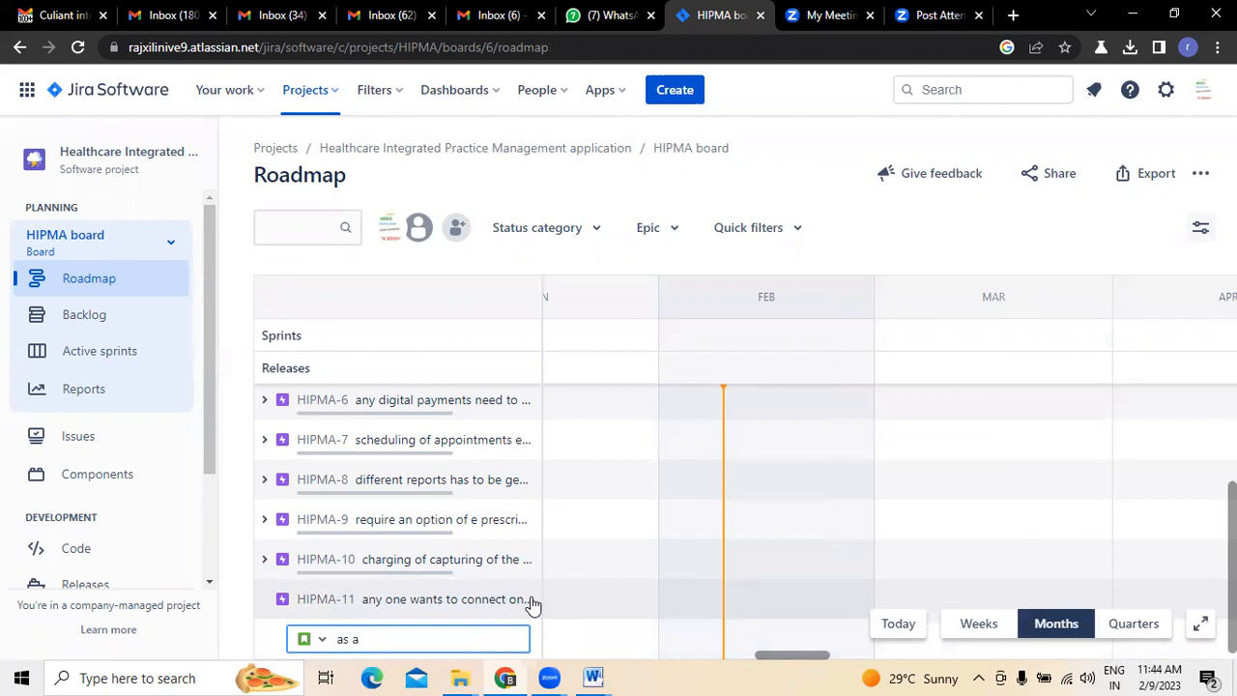
text( user j ant)
key(BackSpace)
key(BackSpace)
text(want youy to create an)
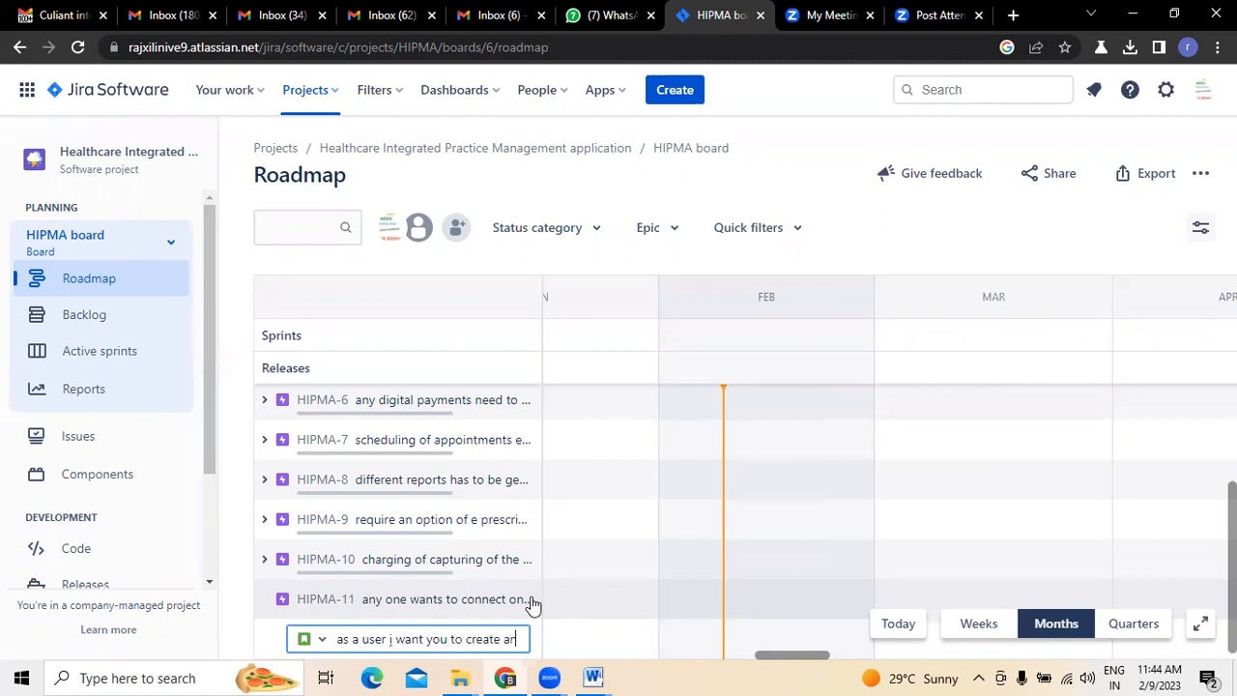
text( virutal)
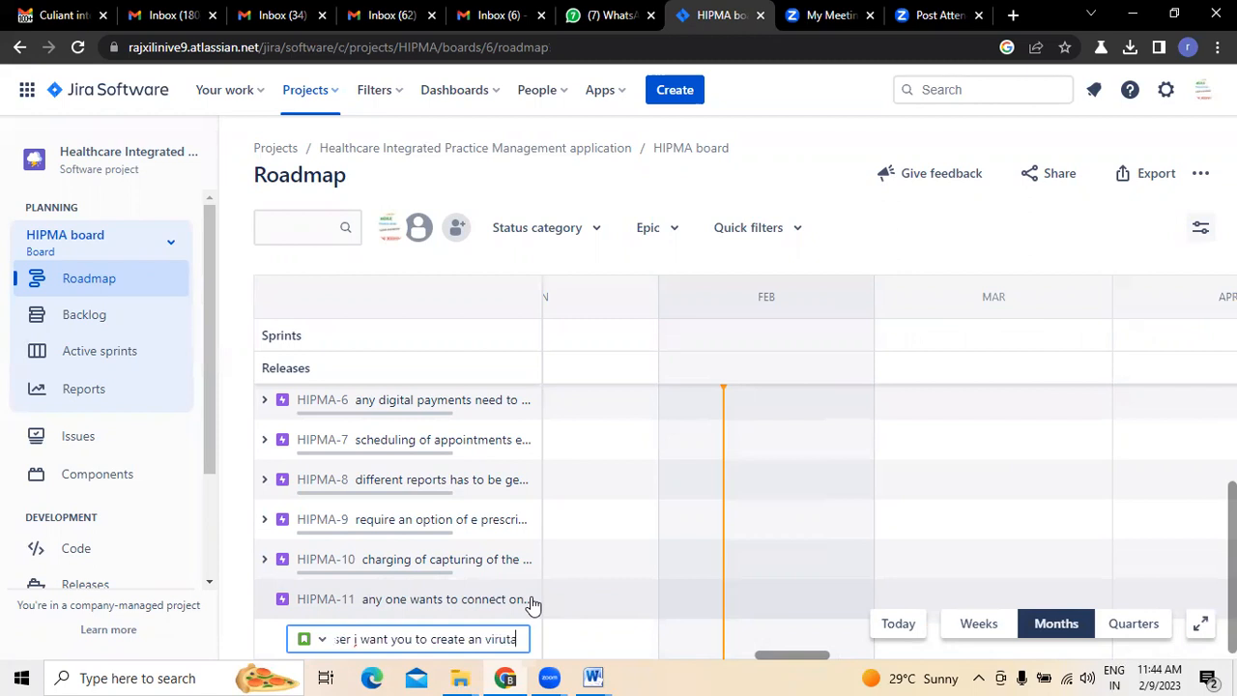
- Continue the HIPMA-11 child issue's summary with "virtual visit so that i can attend appointment", spelling "virtual" correctly
key(BackSpace)
key(BackSpace)
key(BackSpace)
key(BackSpace)
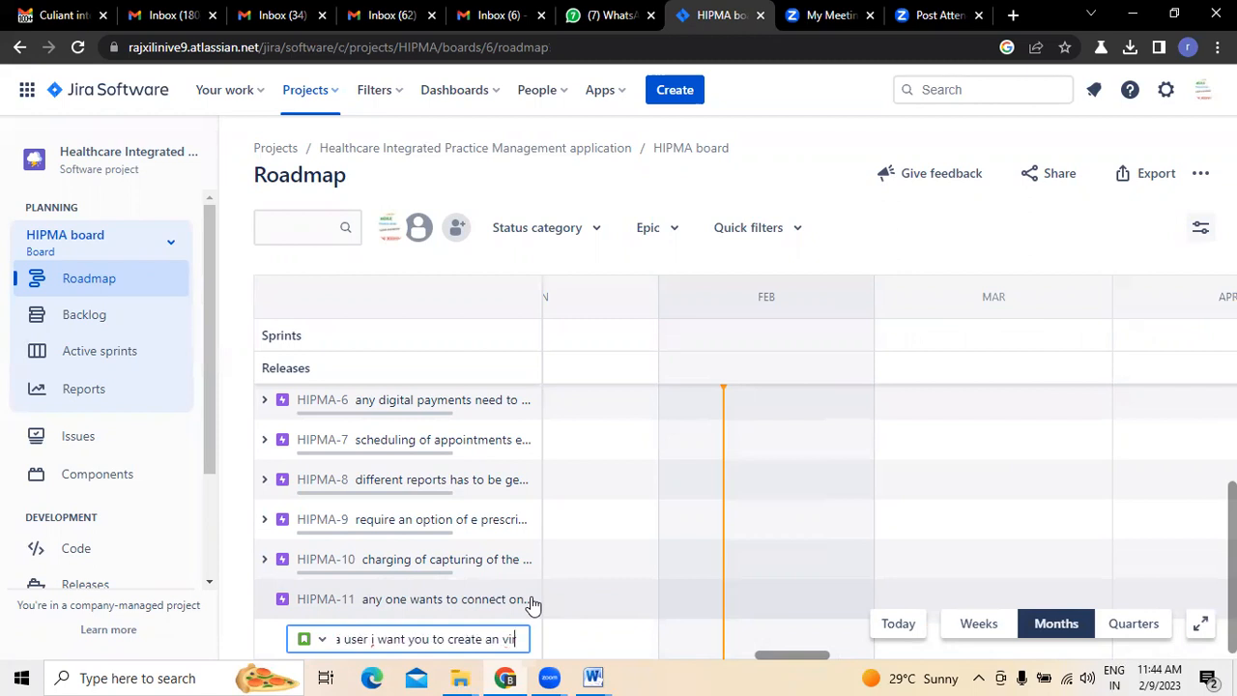
text(tual vsit)
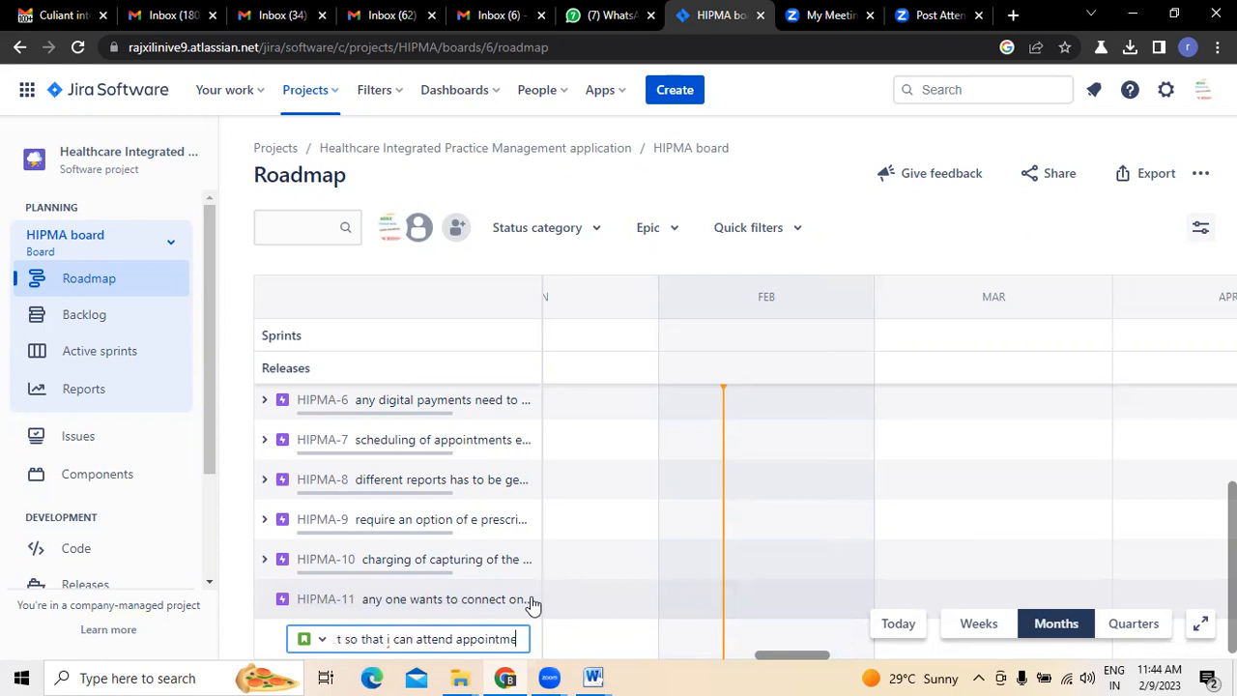
- Complete the summary with "with the doctor" and create the child issue under HIPMA-11
key(BackSpace)
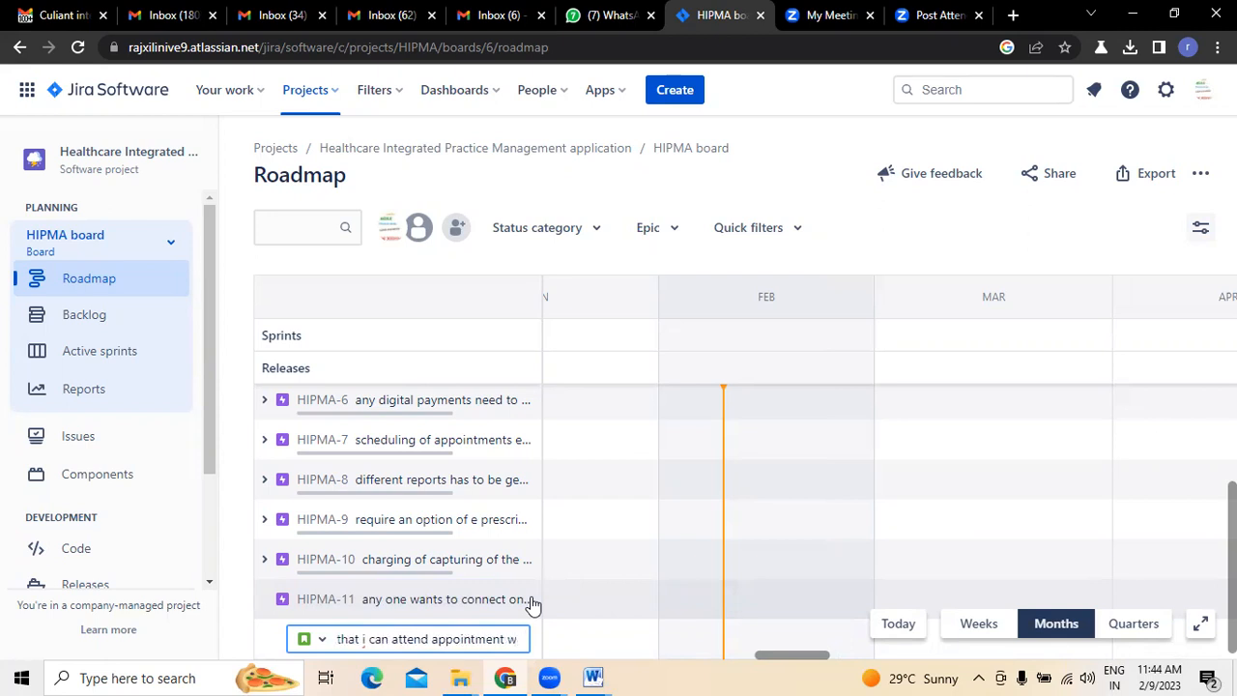
text(ith the co)
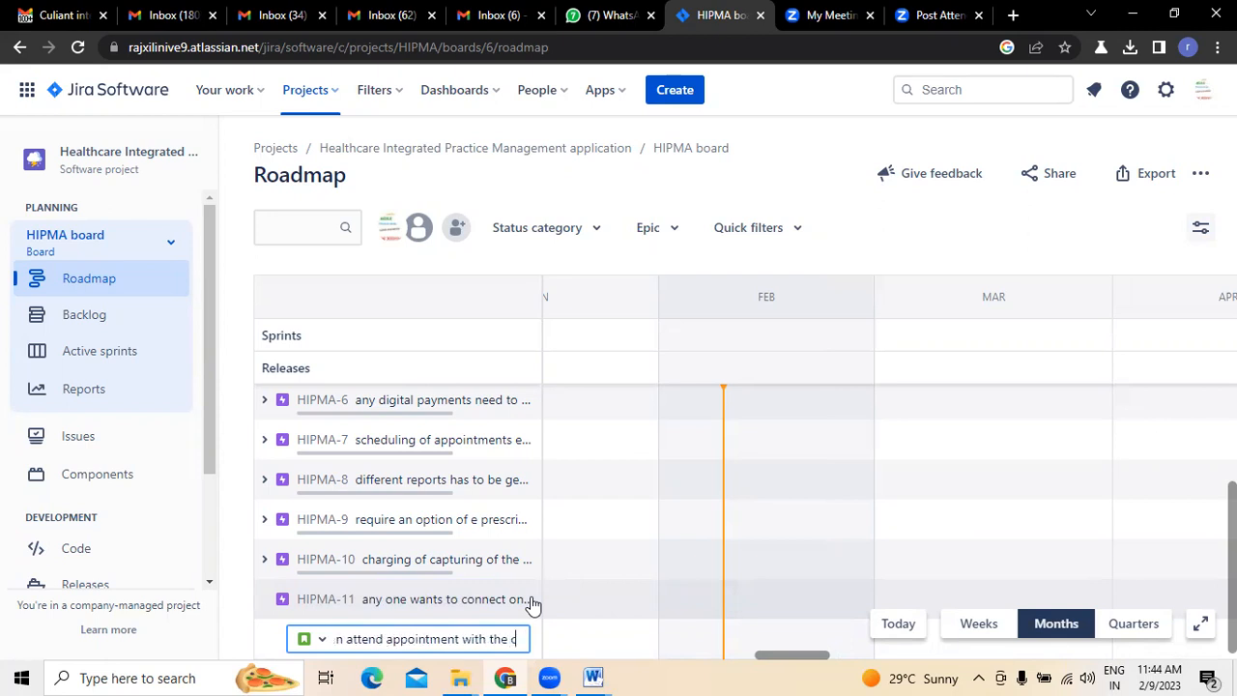
key(BackSpace)
key(BackSpace)
text(d)
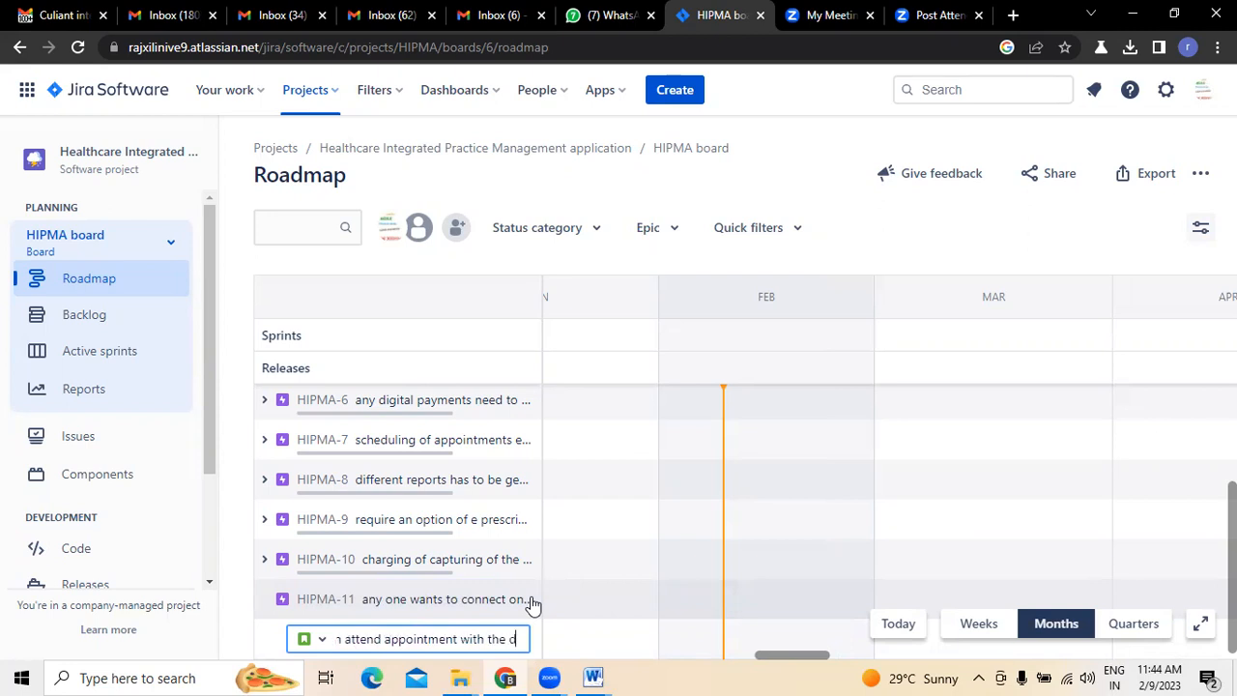
text(octor)
key(Return)
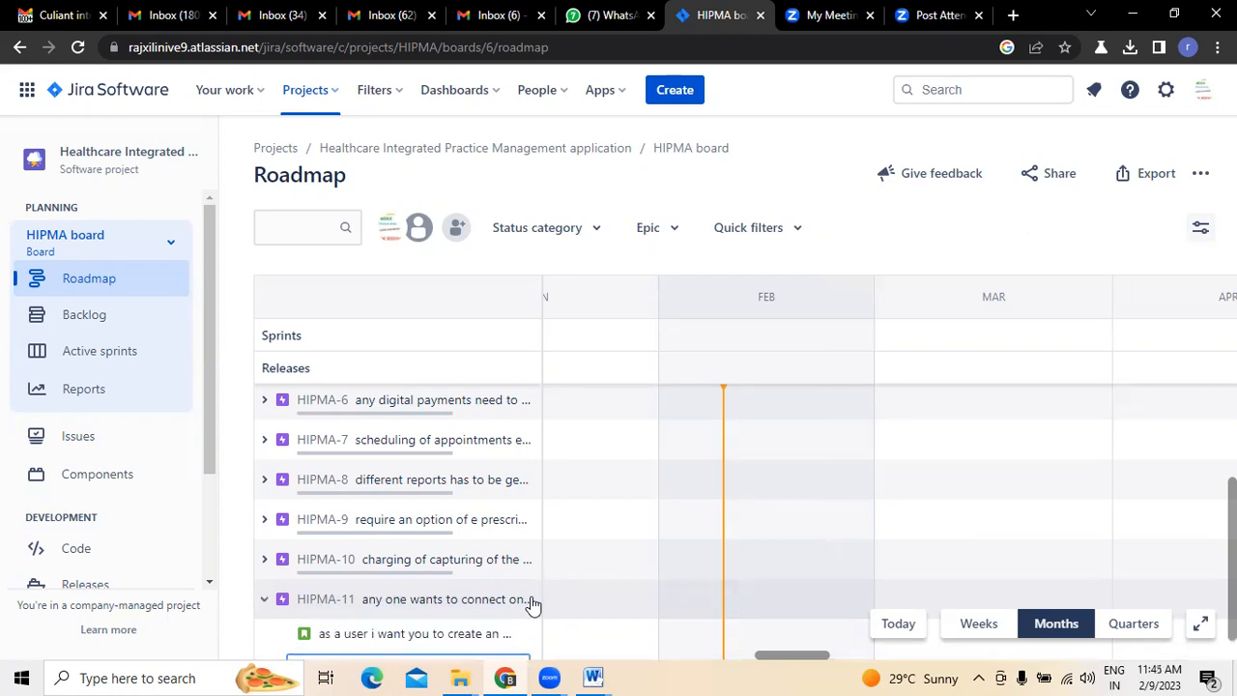
- Review the customizable templates item in Gmail and return to the empty HIPMA-11 child issue entry in Jira
click(29, 16)
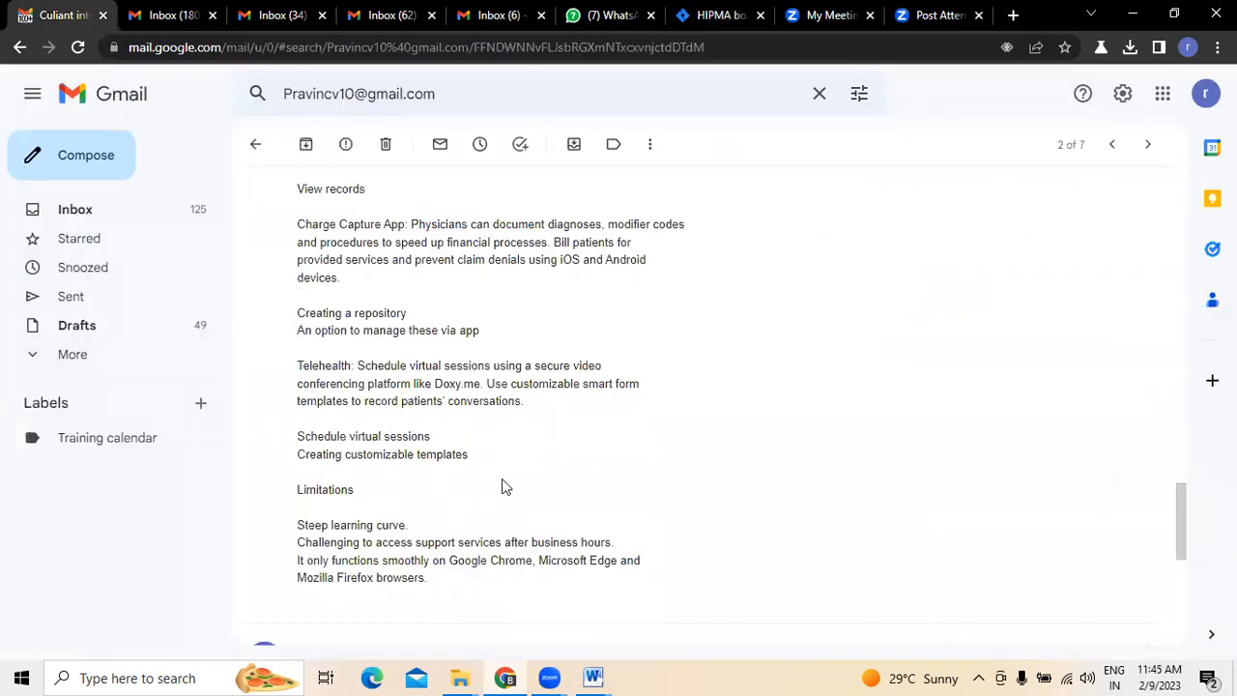
scroll(502, 486, down, 1)
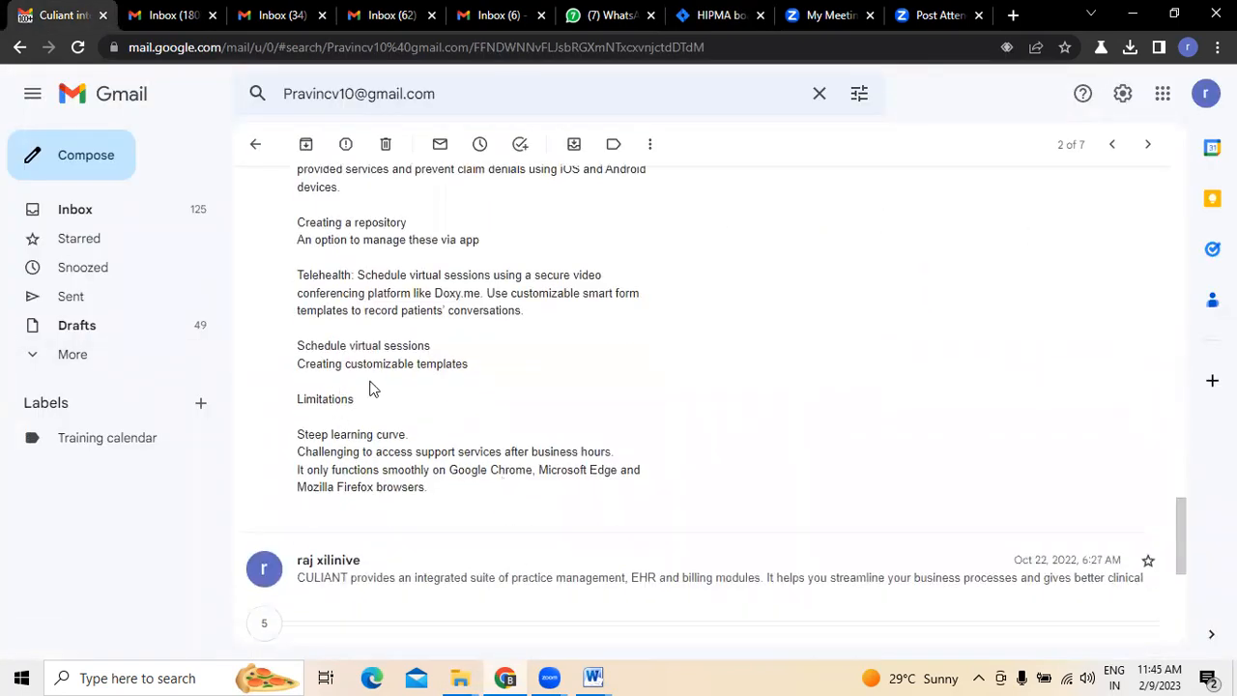
scroll(372, 389, up, 1)
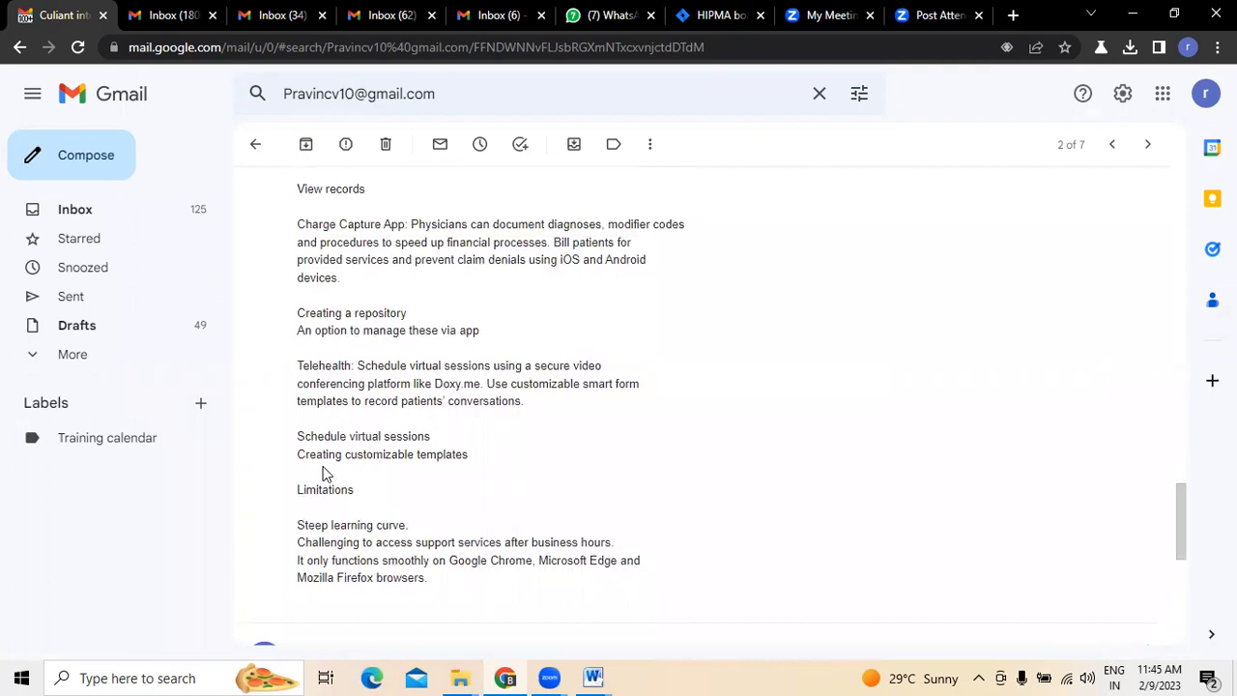
click(685, 14)
scroll(406, 626, down, 1)
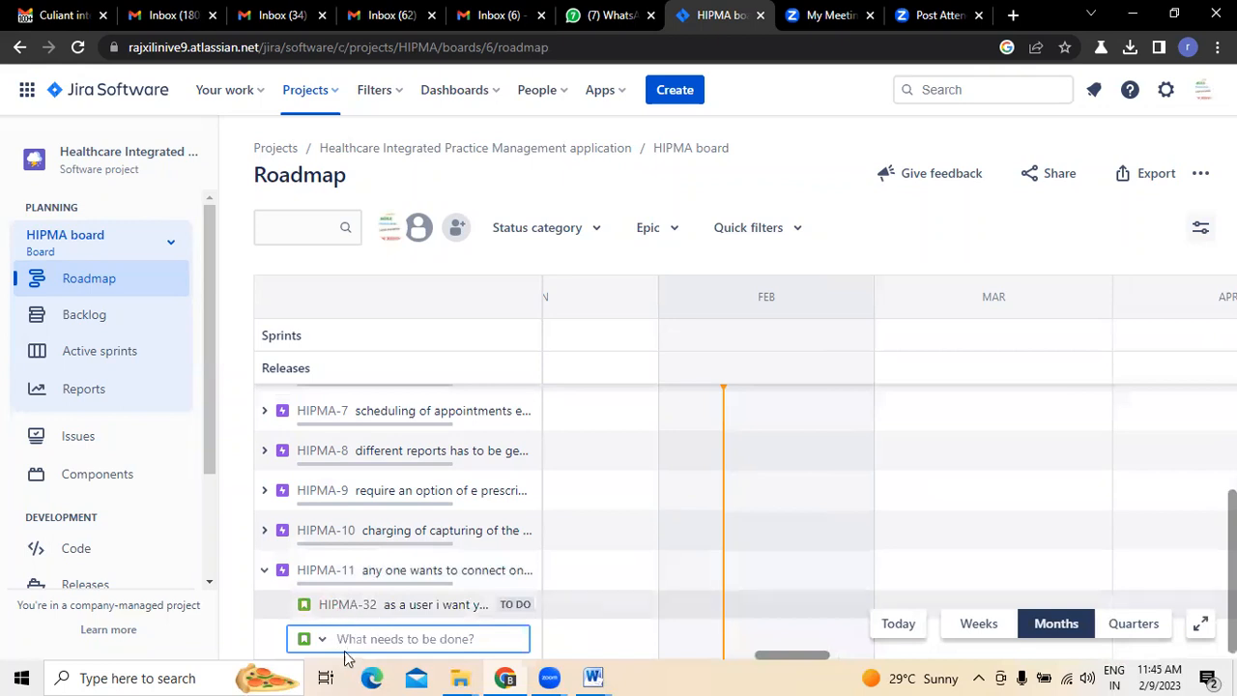
- Enter "as a user in want you to create an option to customize the reports" as the next HIPMA-11 child issue's summary
text(as a use)
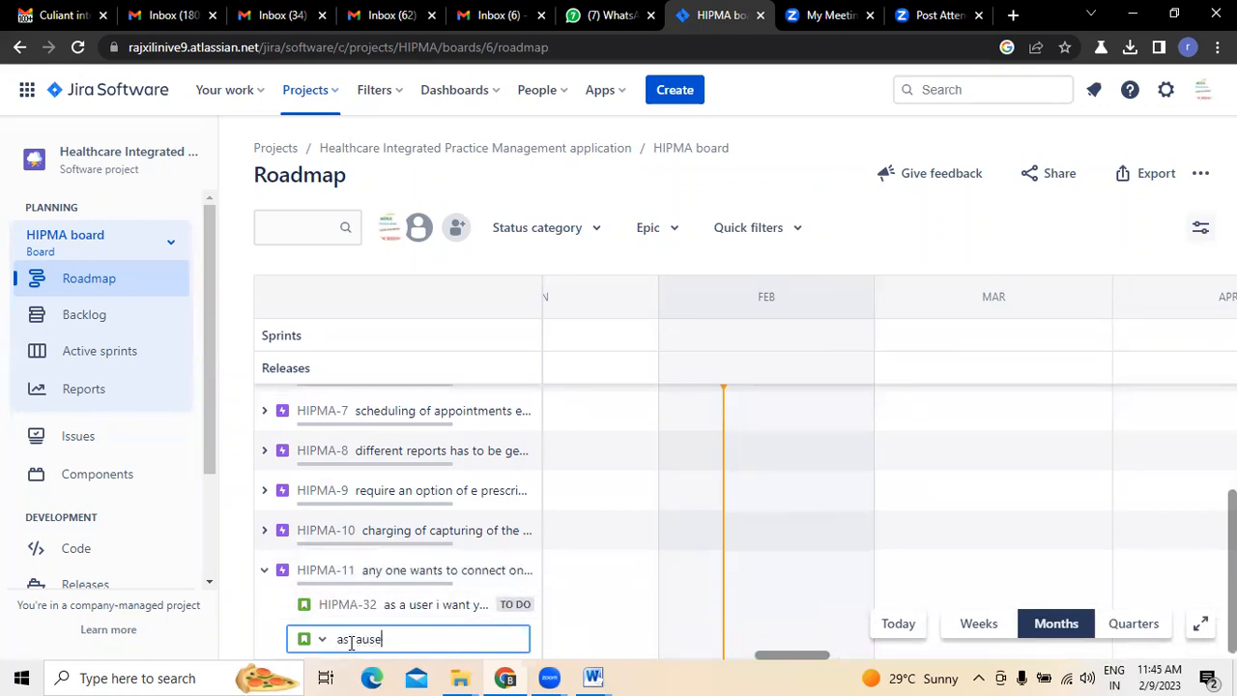
text(user in wan)
text(t you)
text( to create an c)
text(ption to c)
text(o)
key(BackSpace)
text(ust)
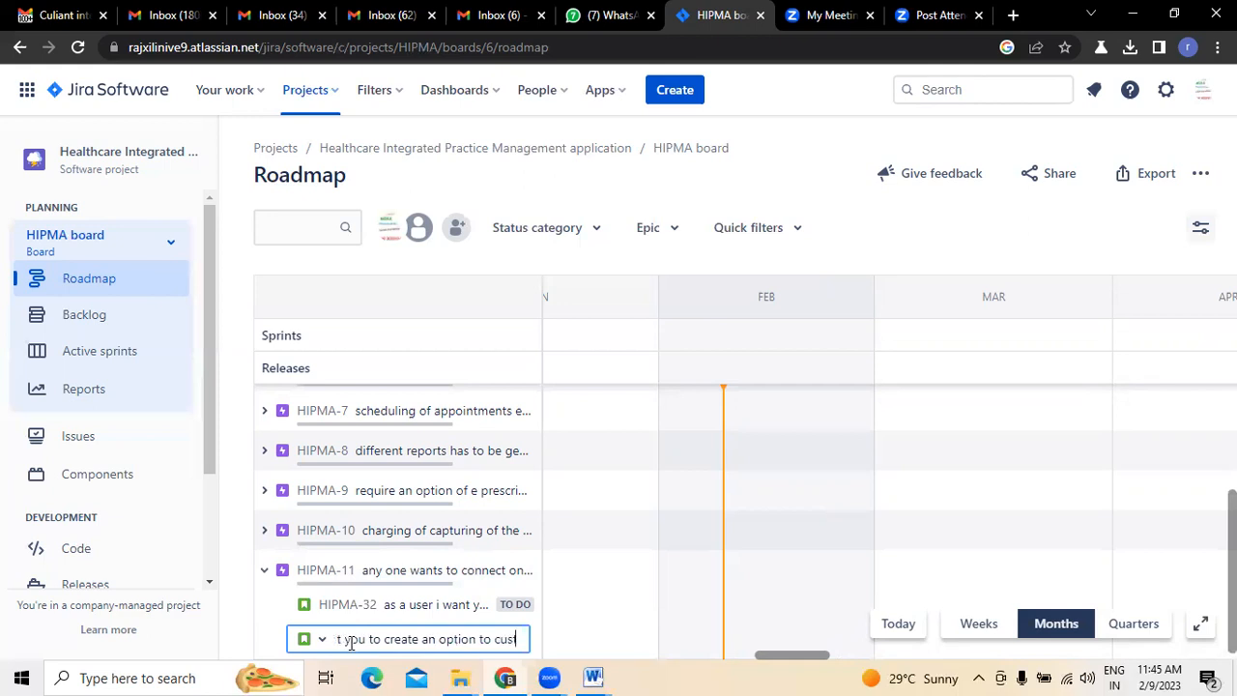
text(omize the)
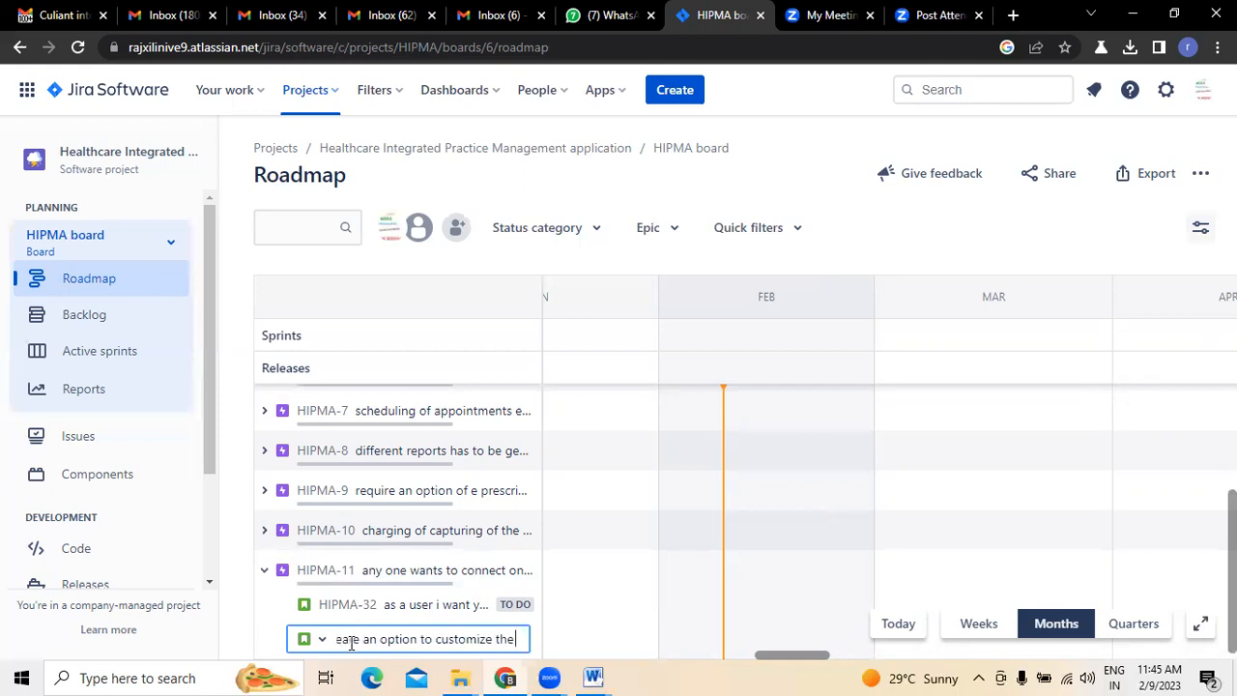
text( reports)
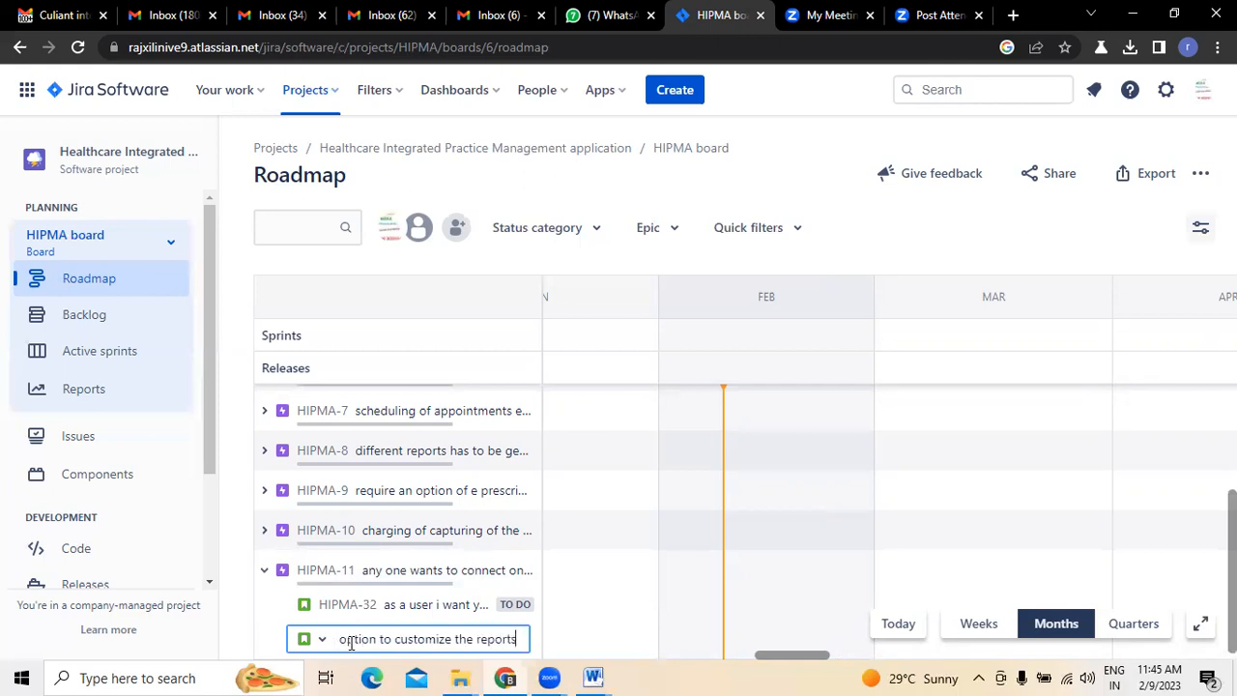
- Recheck the templates item in Gmail and replace "the reports" in the Jira summary with "templates so that we can"
key(ctrl+1)
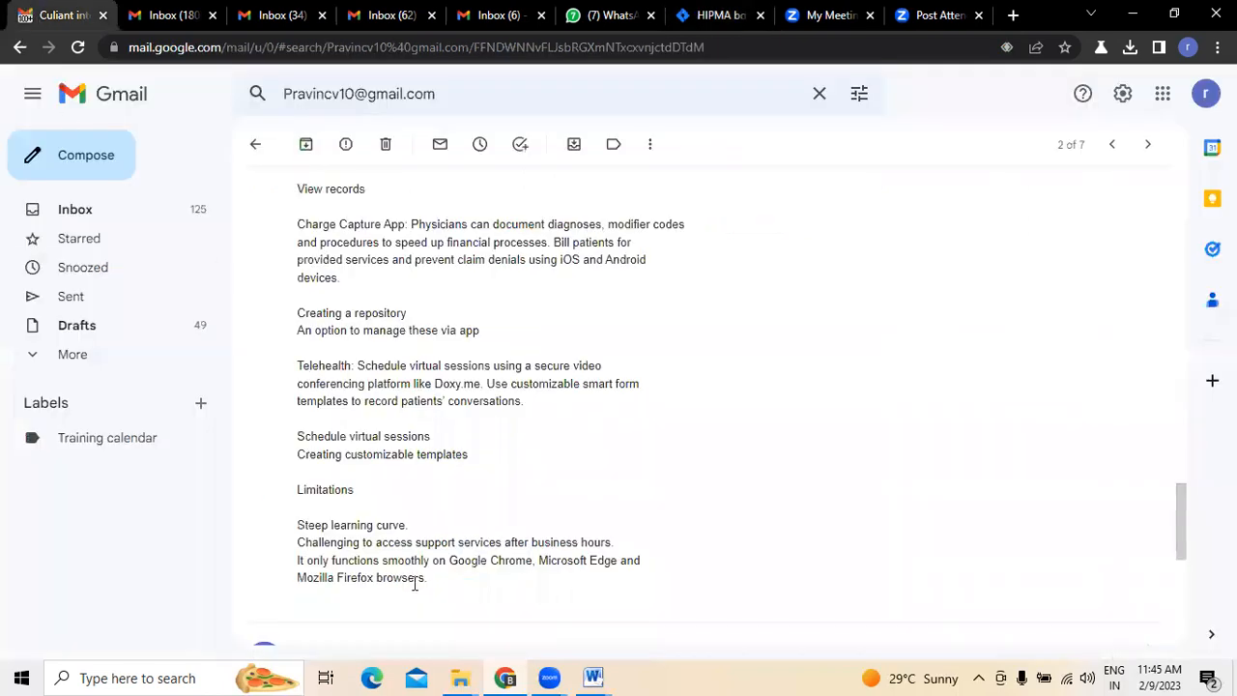
click(710, 16)
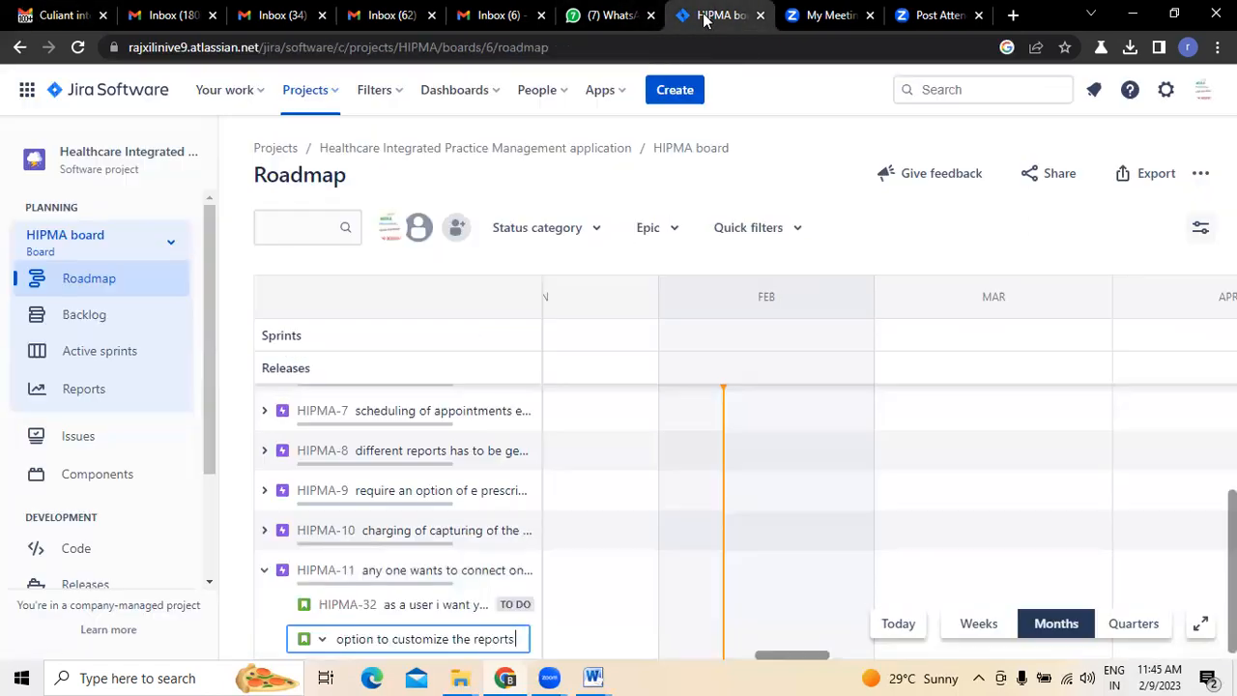
key(BackSpace)
key(BackSpace)
key(BackSpace)
key(BackSpace)
key(BackSpace)
key(BackSpace)
key(BackSpace)
key(BackSpace)
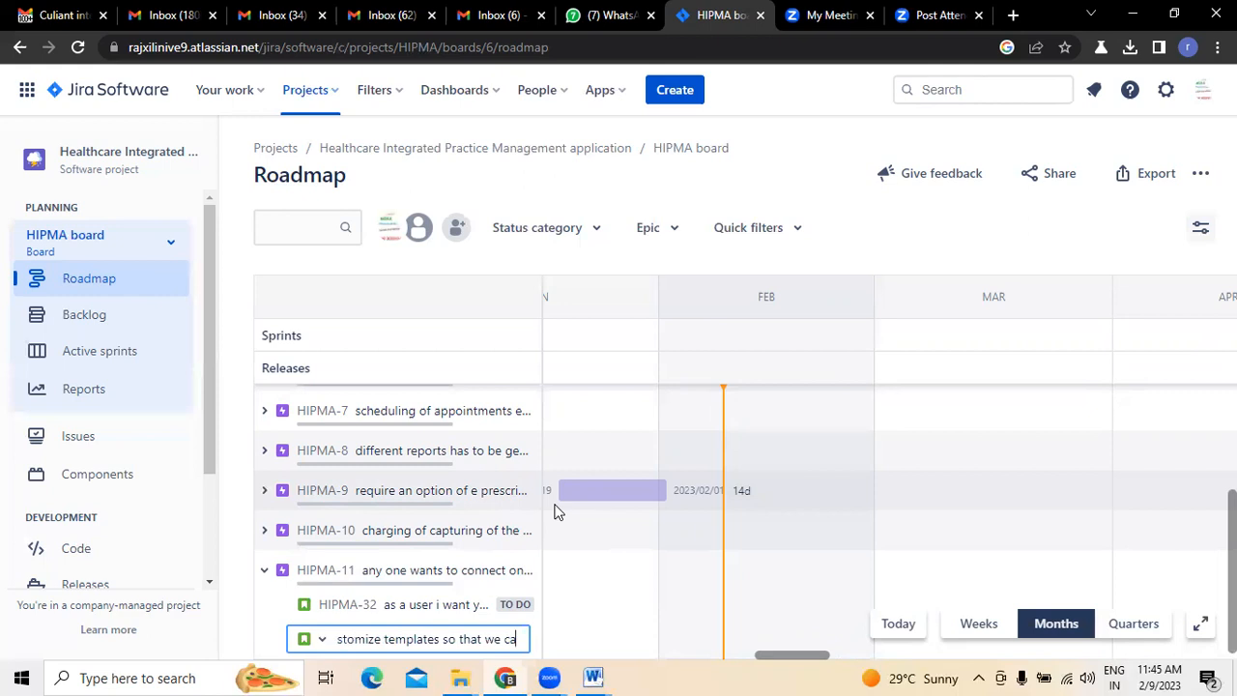
- End the summary with "use this when it is needed", create the HIPMA-11 child issue and collapse the epic
text(when it is needed)
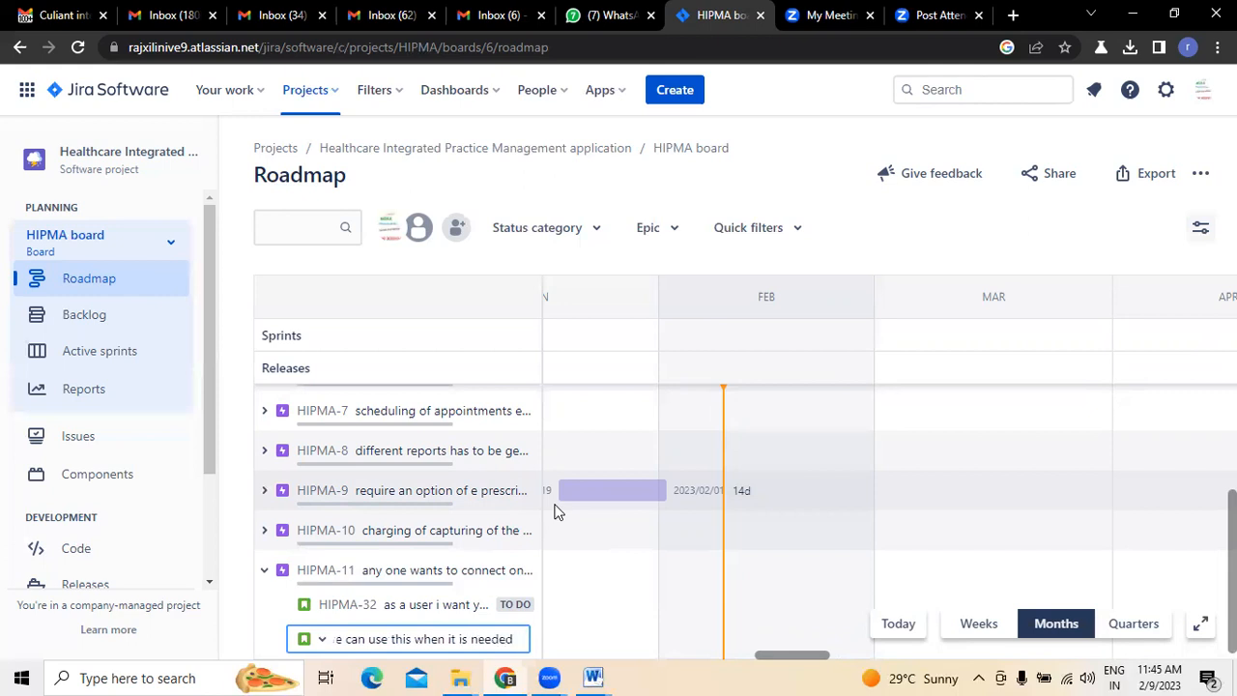
key(Return)
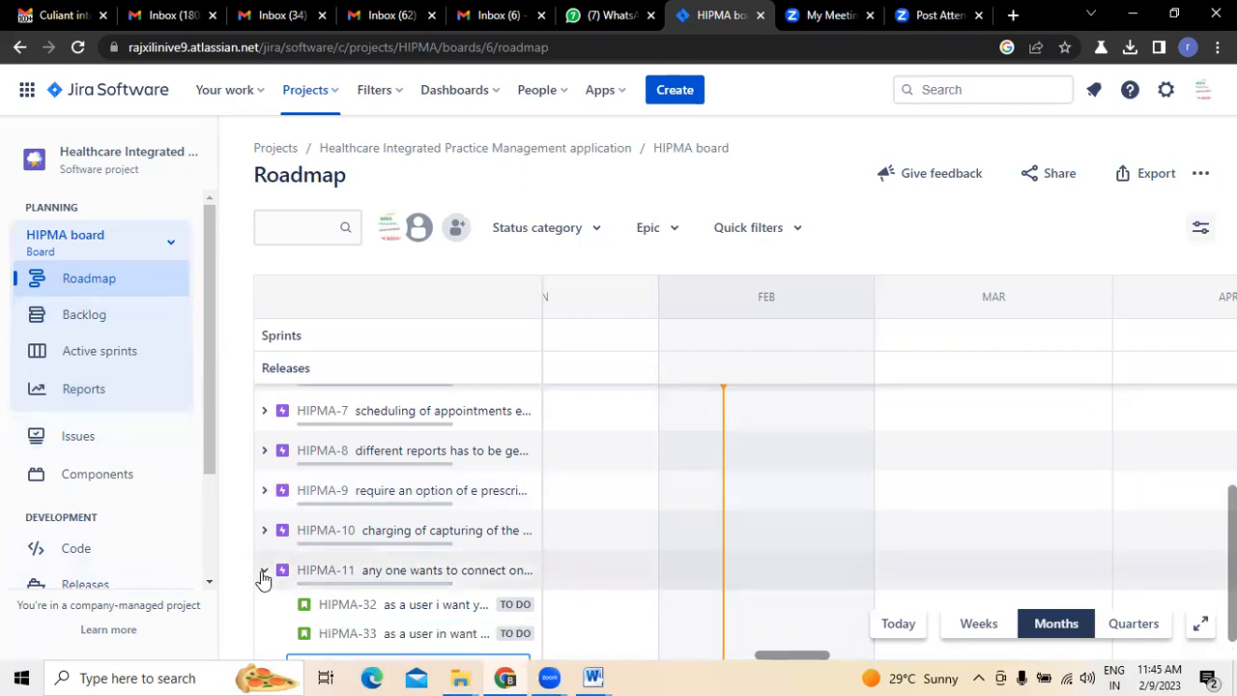
click(264, 572)
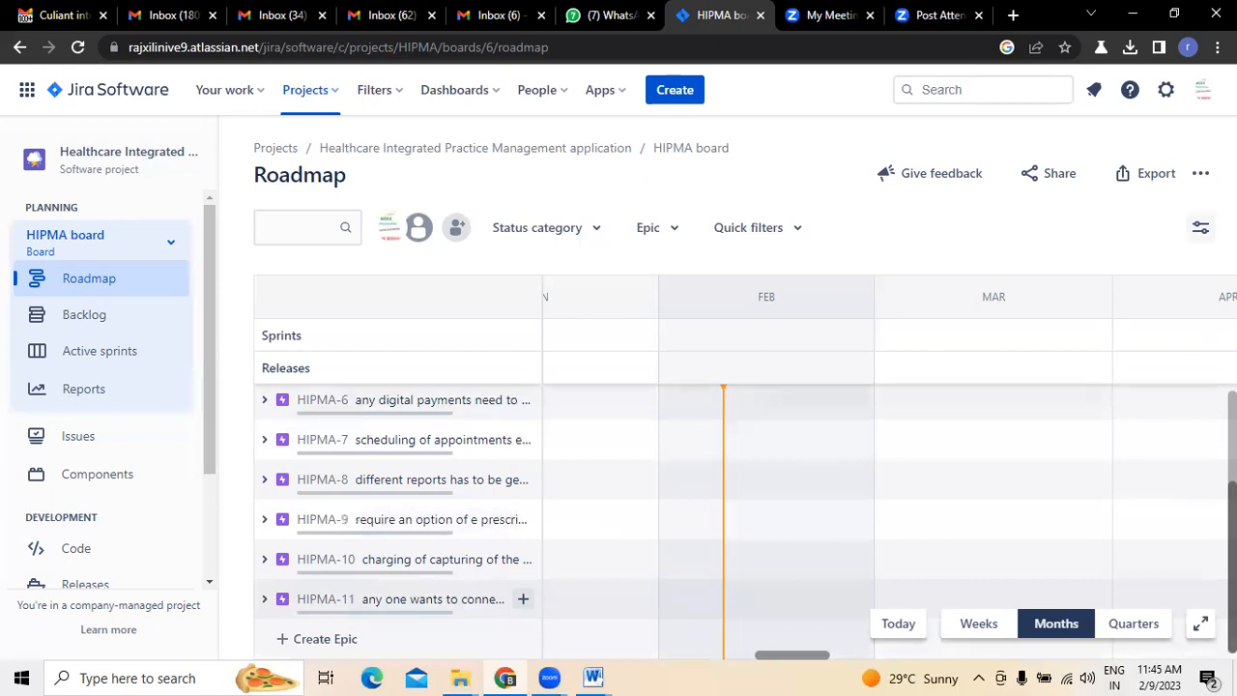
- Check the HIPMA-1 epic's child issues on the roadmap, collapse it and open the project's backlog
scroll(396, 502, up, 3)
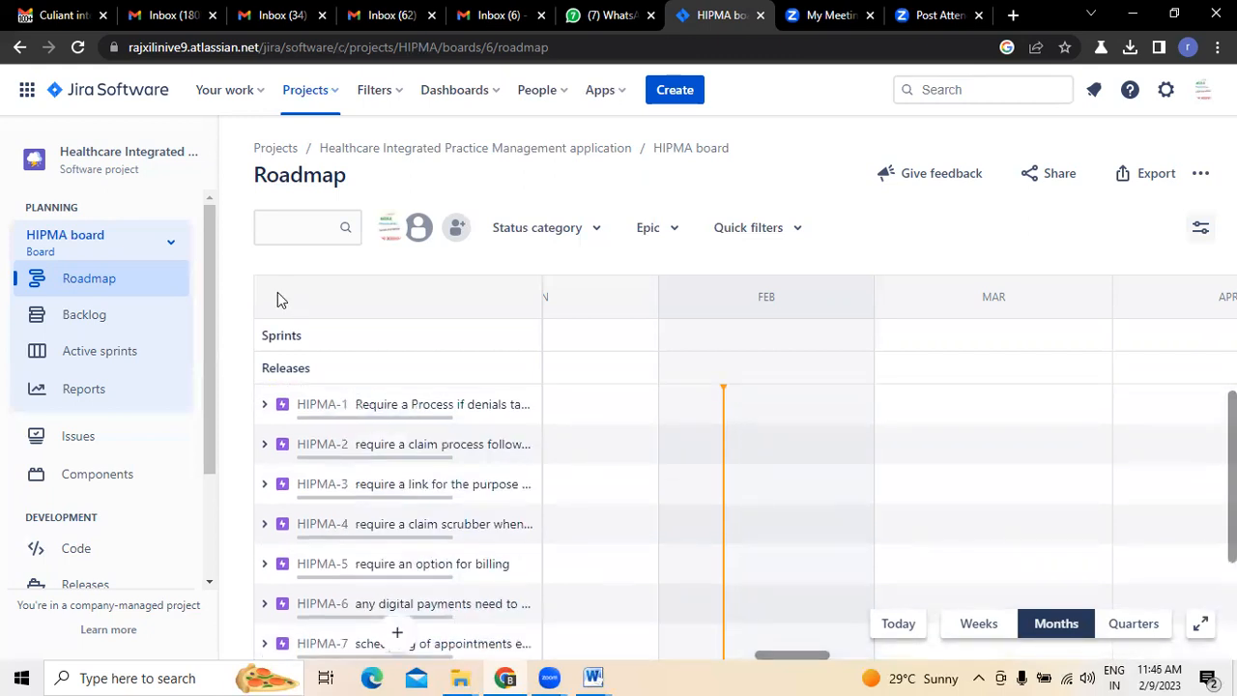
click(263, 405)
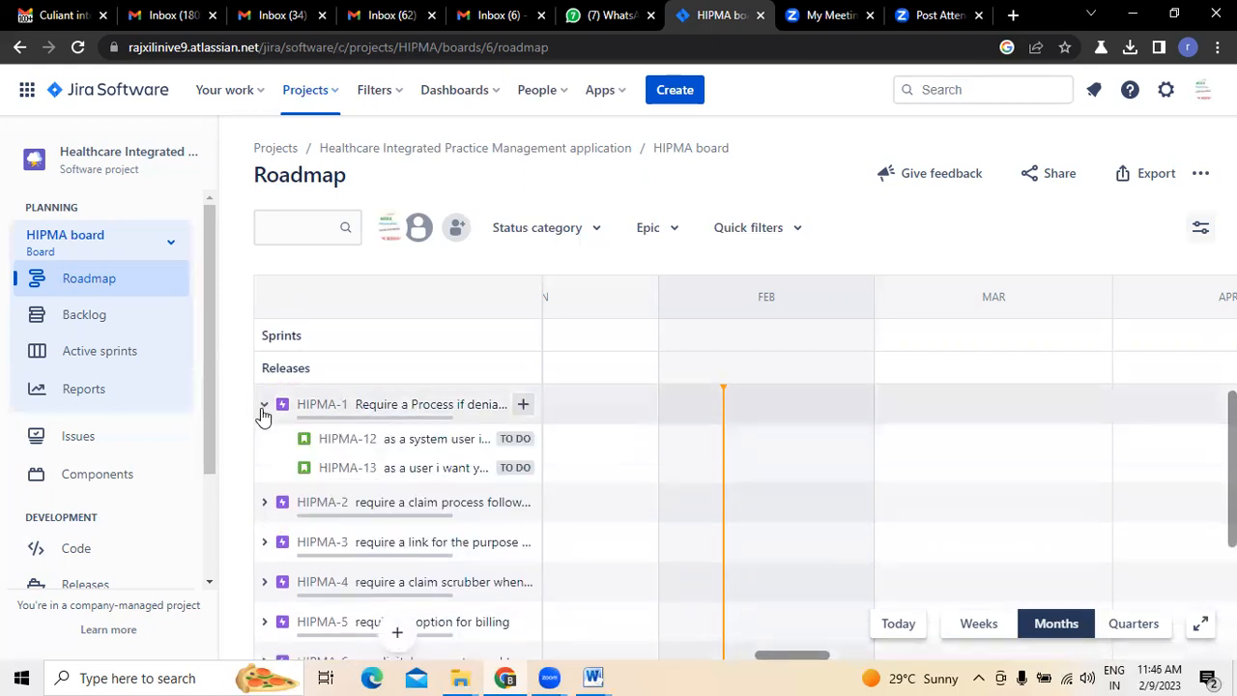
click(263, 405)
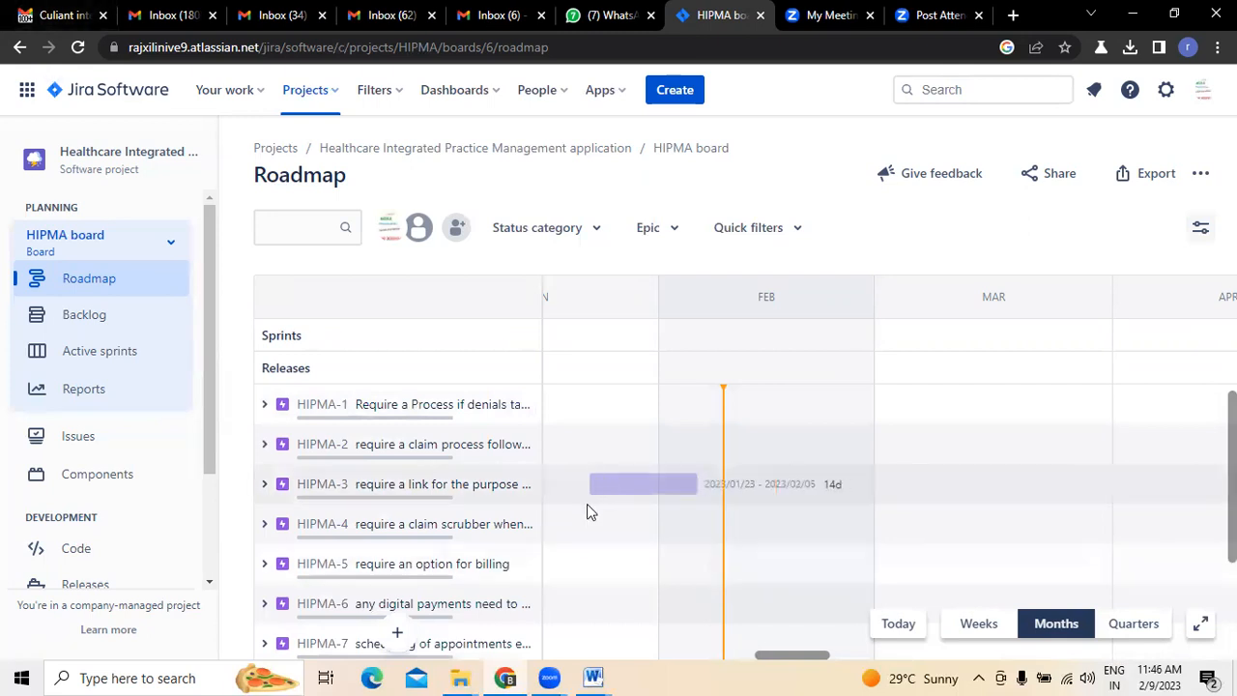
scroll(586, 503, down, 3)
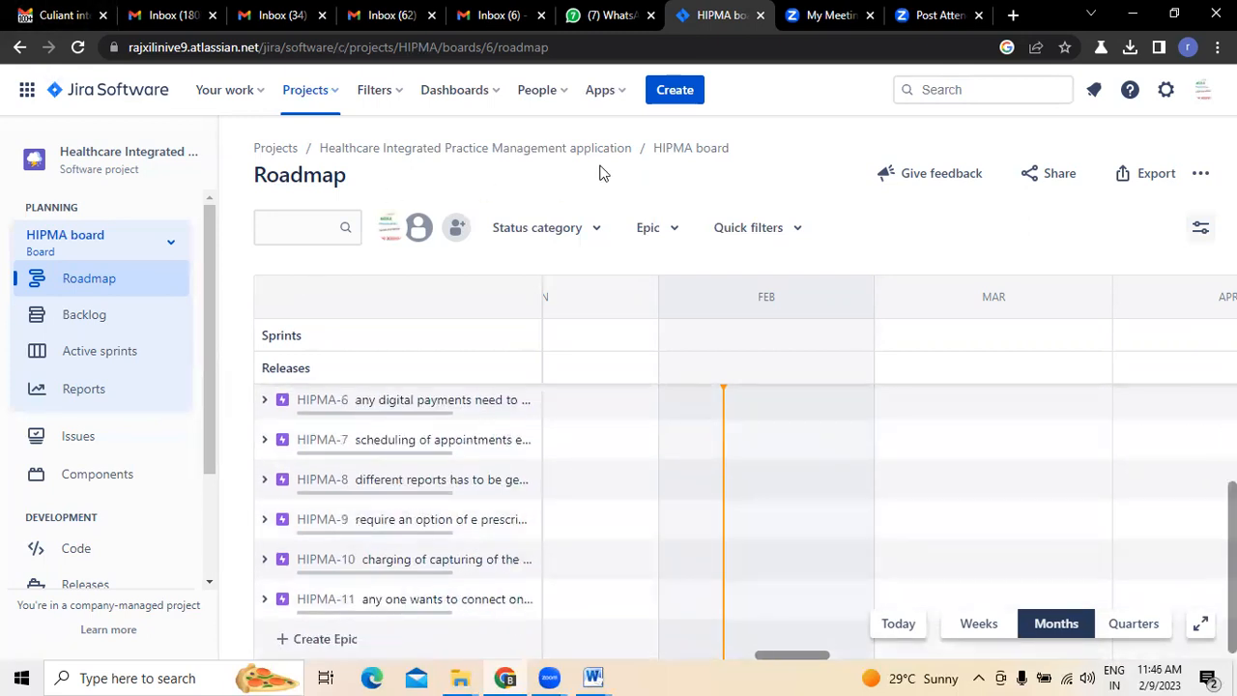
click(116, 315)
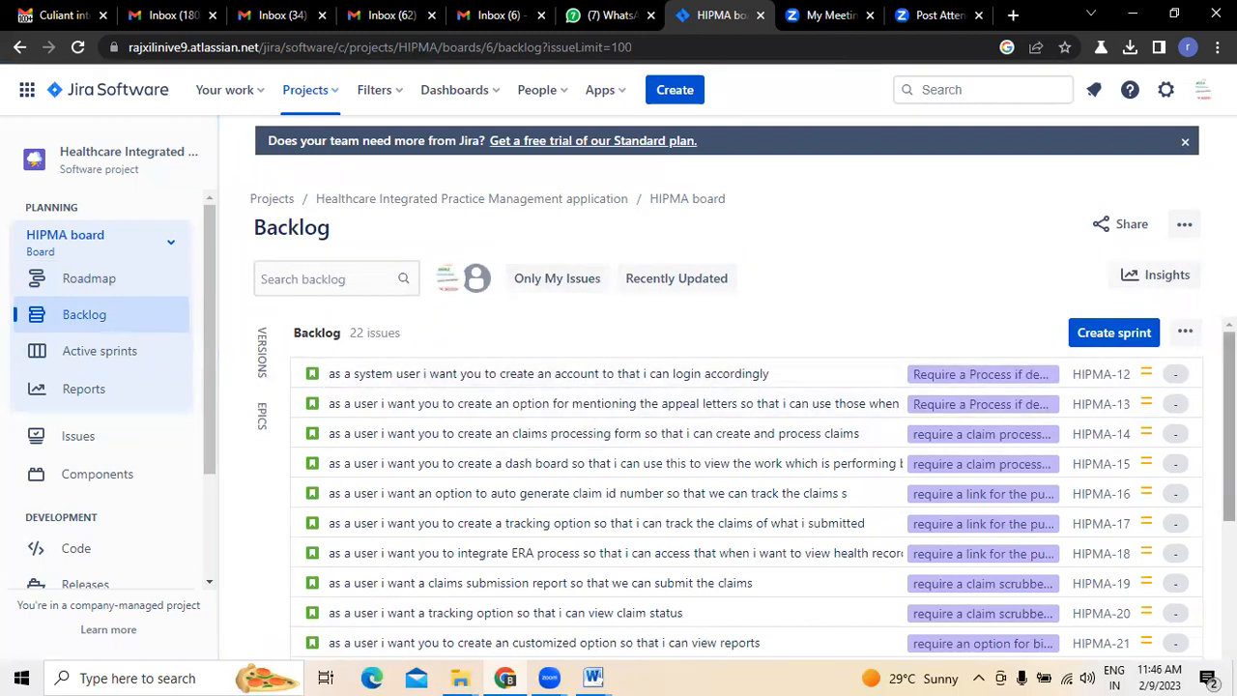
- Look through the backlog's stories and check epic HIPMA-1's child issues on the roadmap
scroll(881, 338, down, 2)
scroll(744, 488, up, 2)
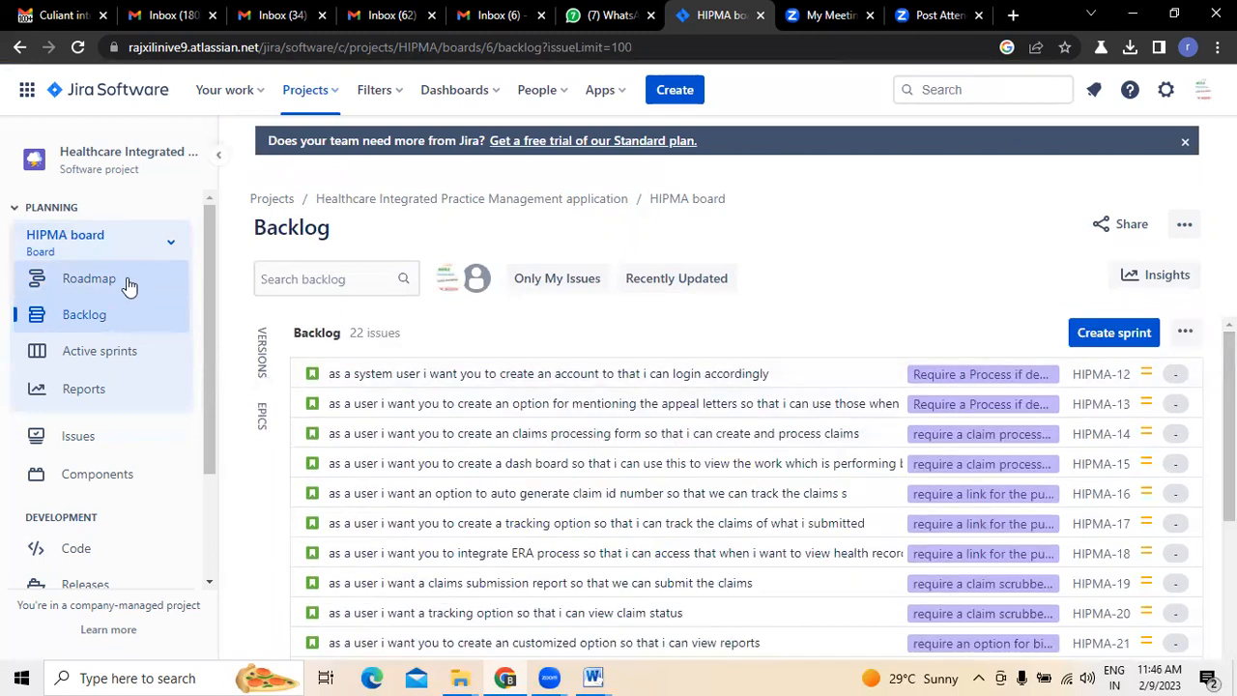
click(130, 282)
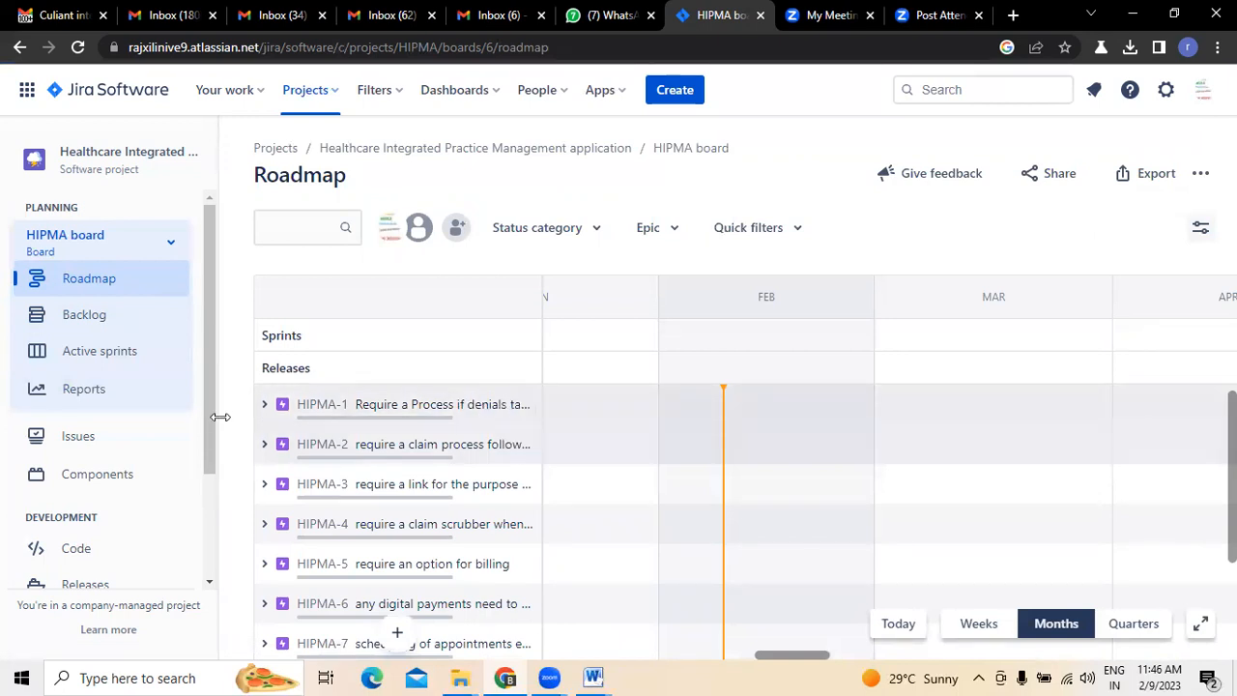
click(263, 405)
click(264, 405)
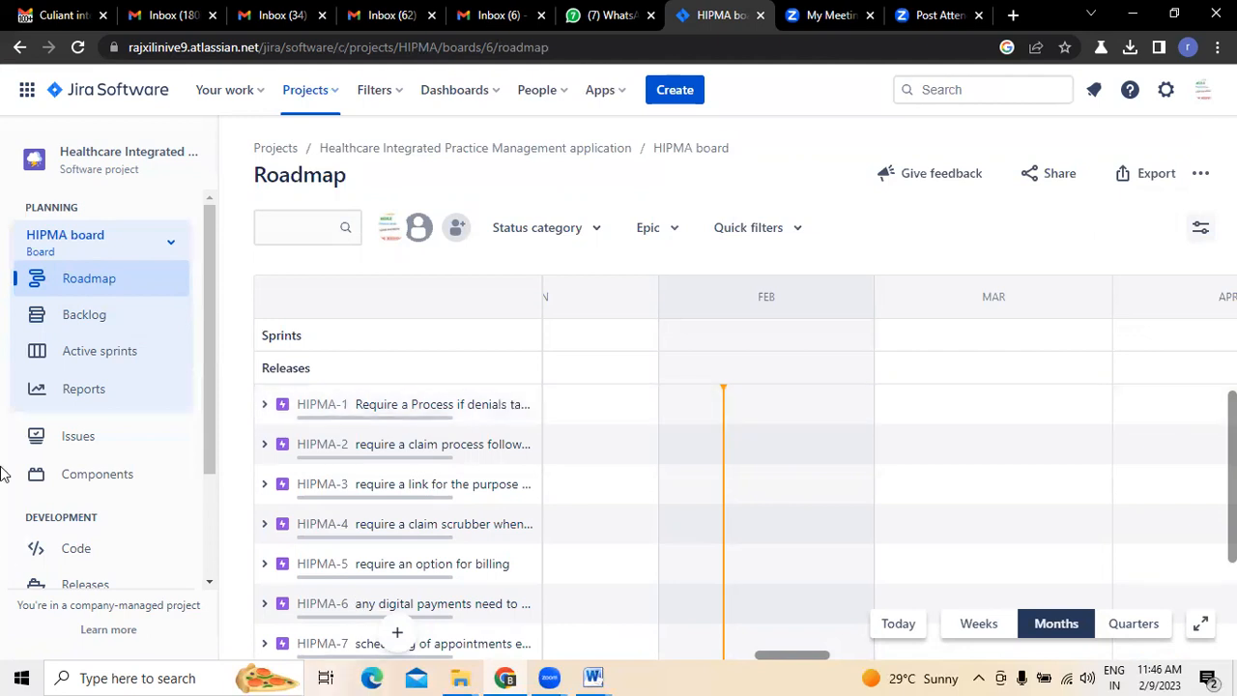
- Open story HIPMA-12 from the backlog, highlight its summary in the issue details and return to the roadmap
click(77, 314)
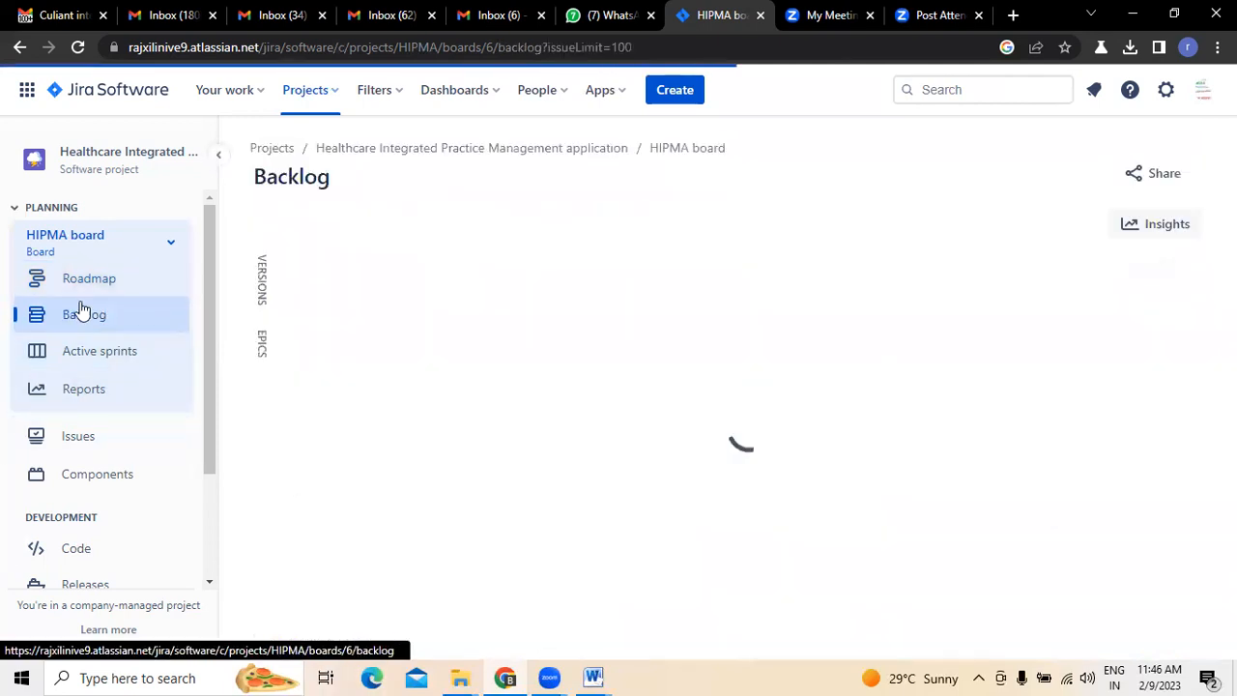
click(87, 278)
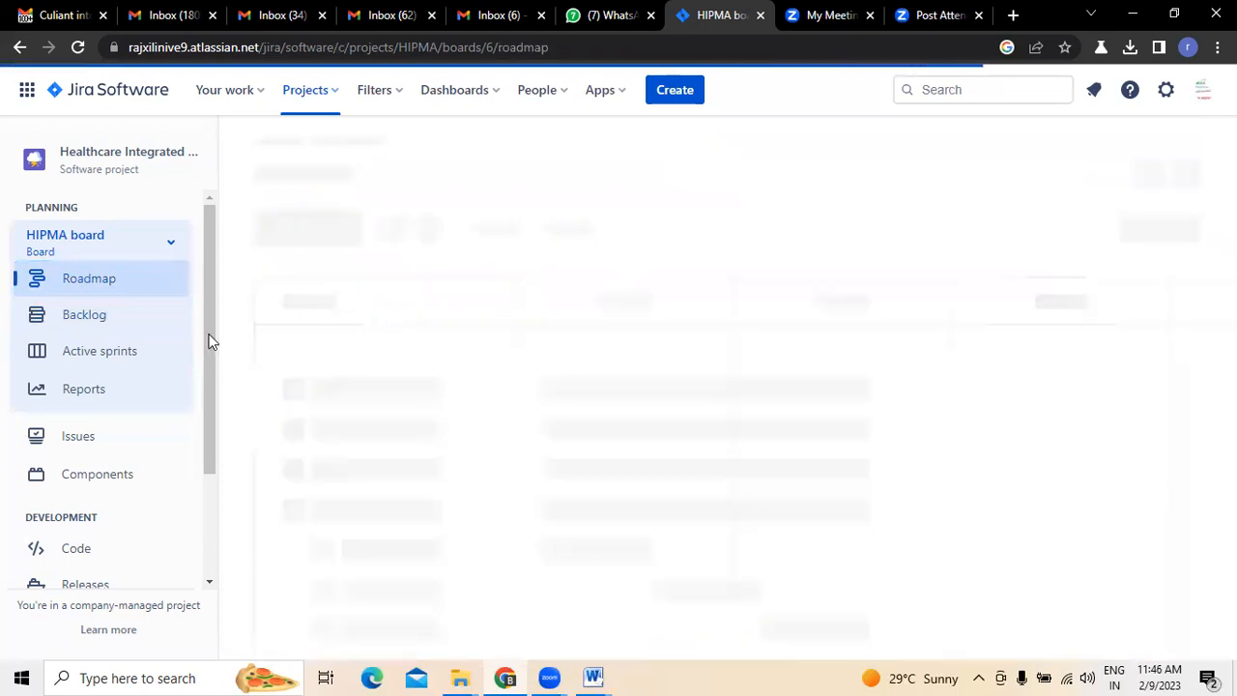
click(82, 324)
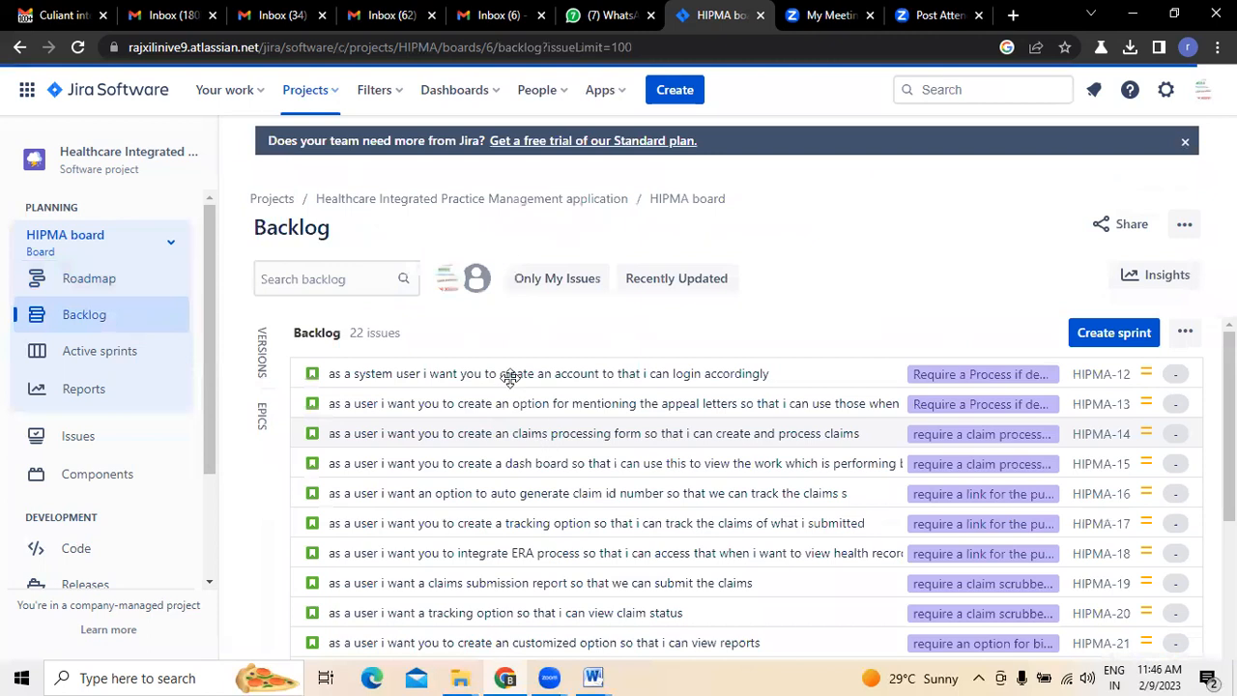
click(509, 375)
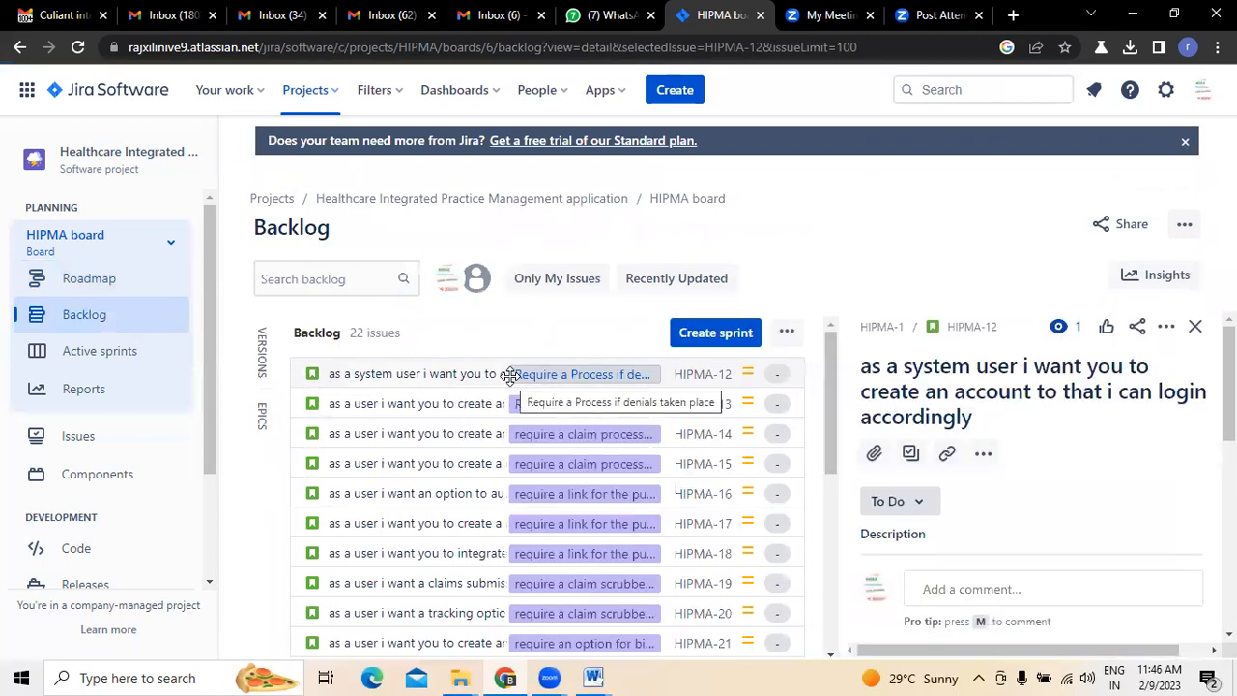
drag(863, 367, 978, 423)
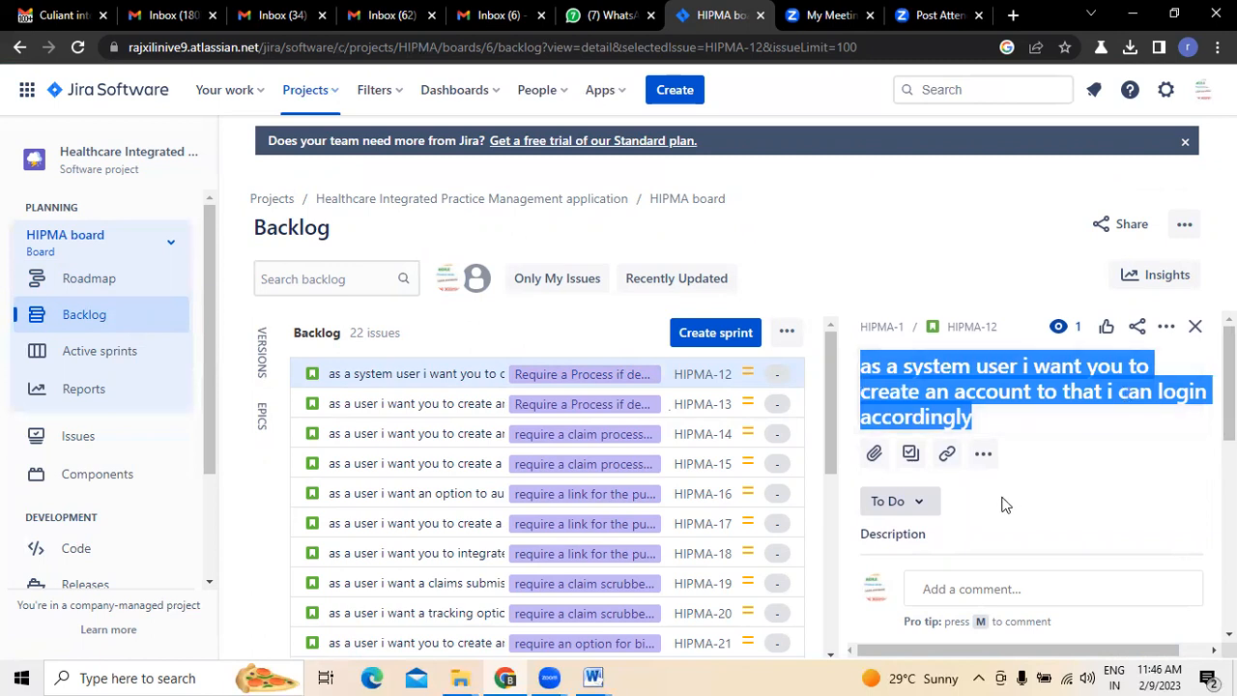
click(111, 286)
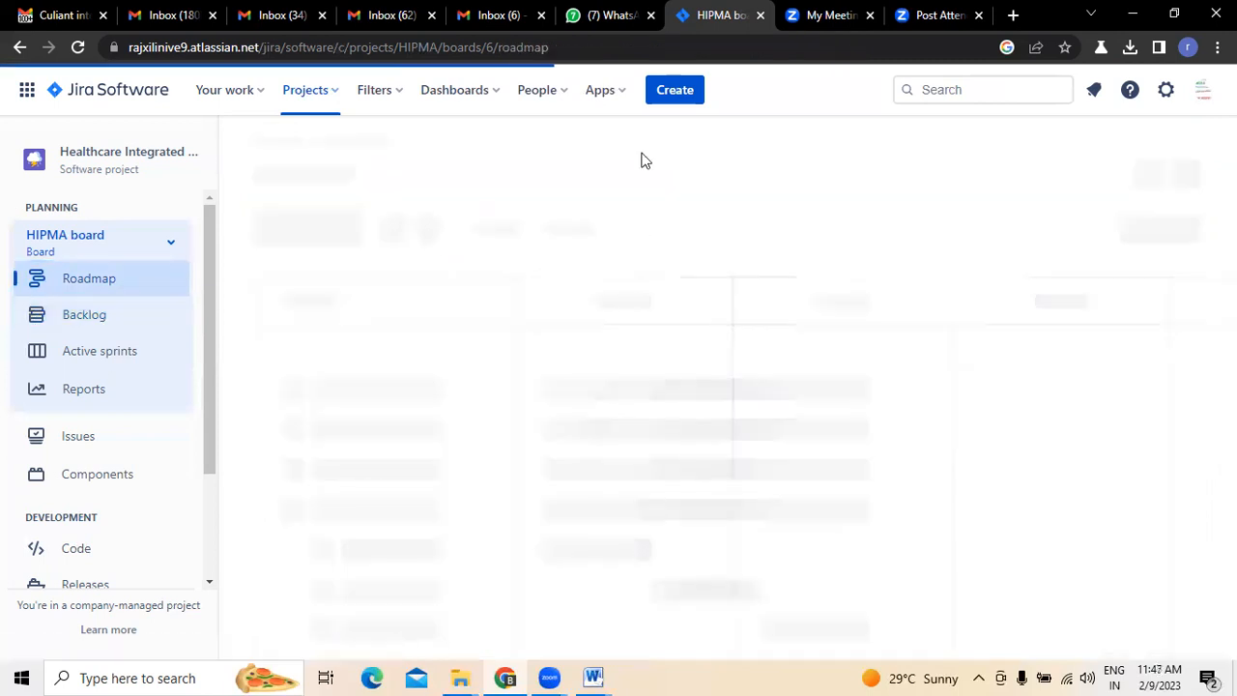